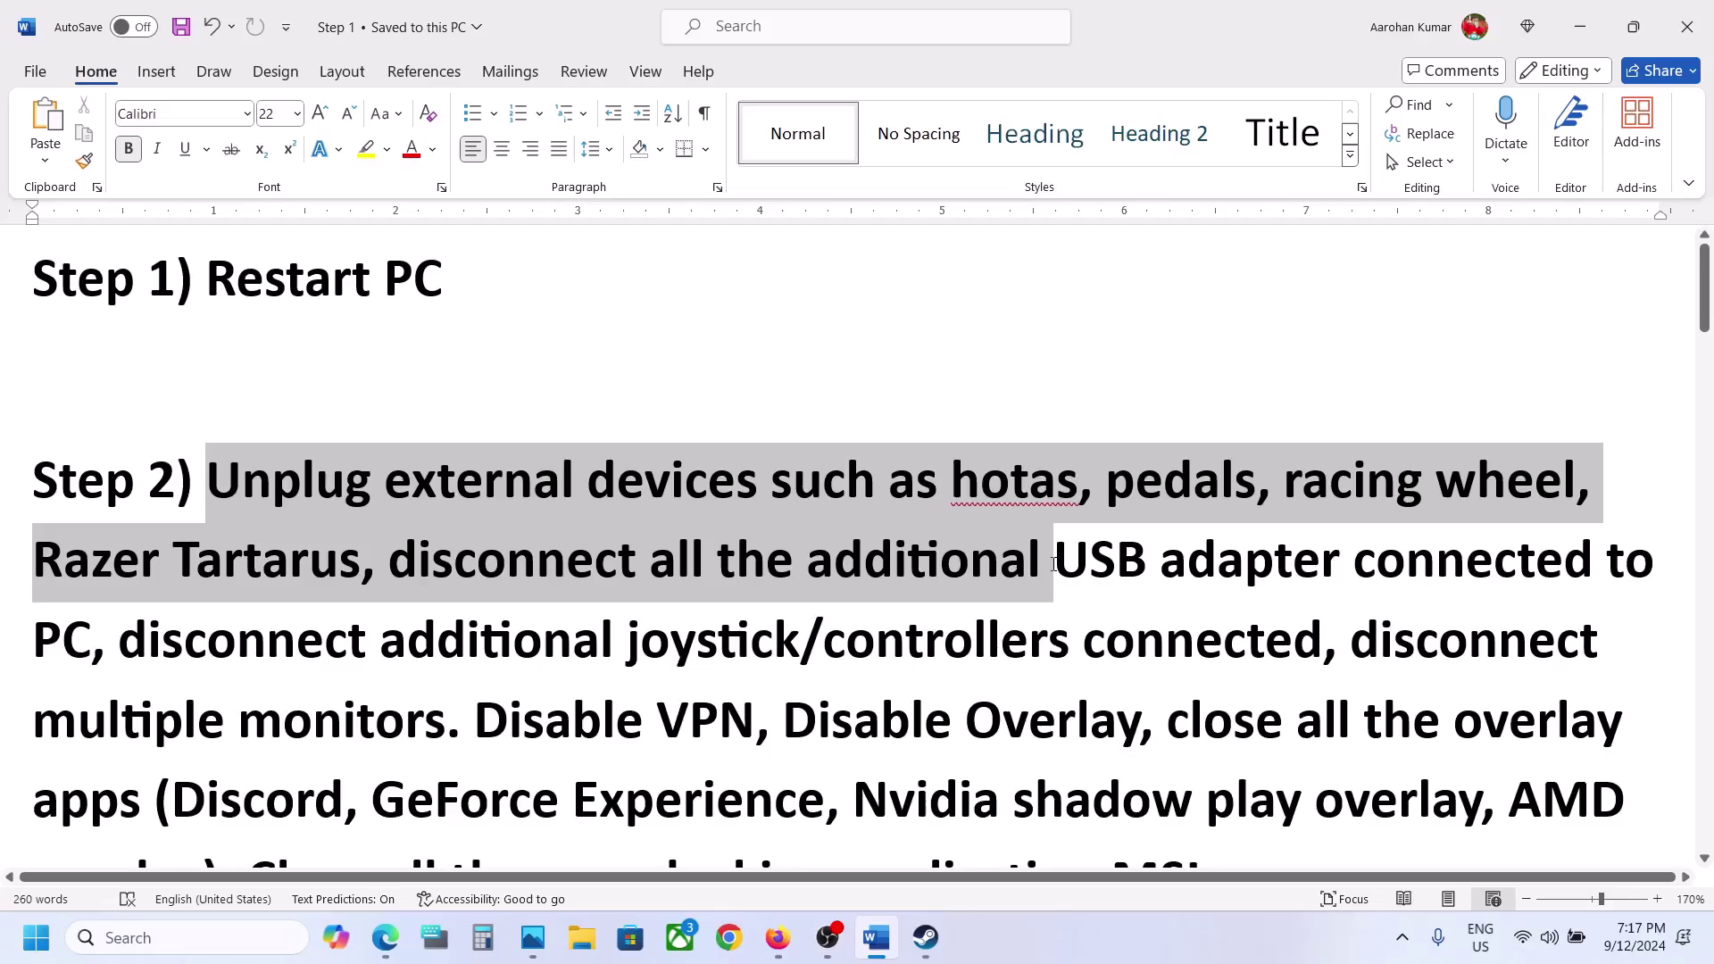
Read the Step 2 advice on unplugging external devices, disconnecting extra monitors, and disabling VPN and overlay.
left_click_drag(1054, 563, 635, 564)
left_click_drag(378, 643, 446, 727)
scroll(560, 435, "down", 3)
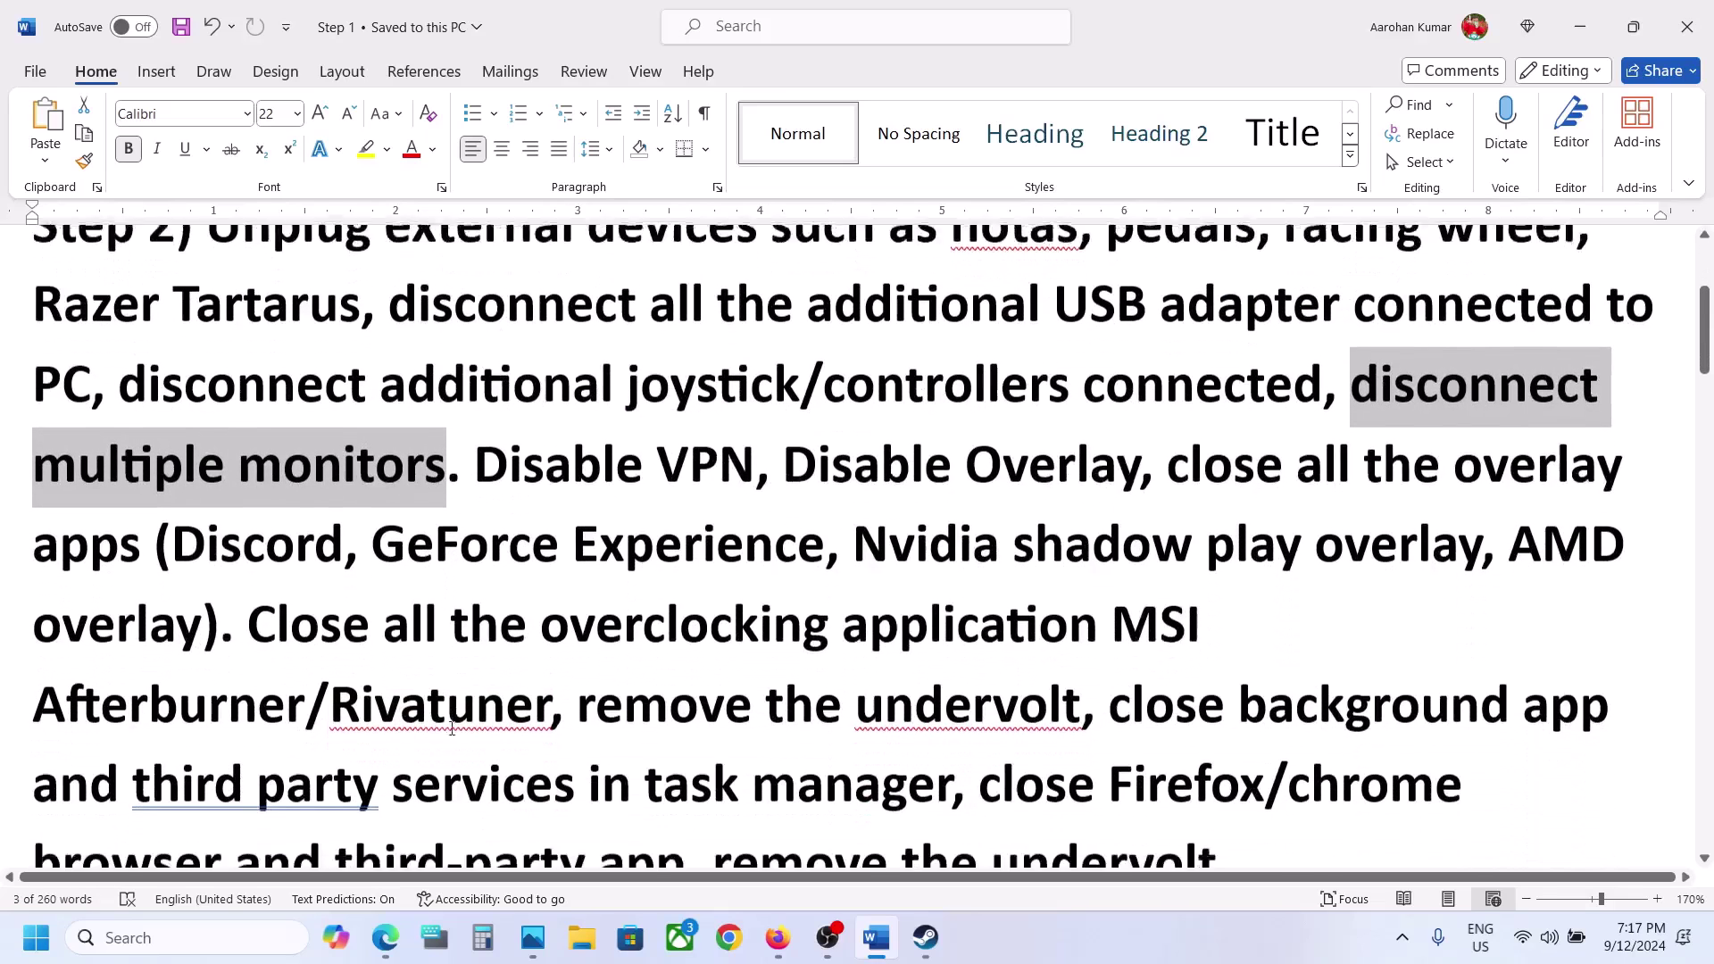
left_click_drag(487, 415, 1141, 420)
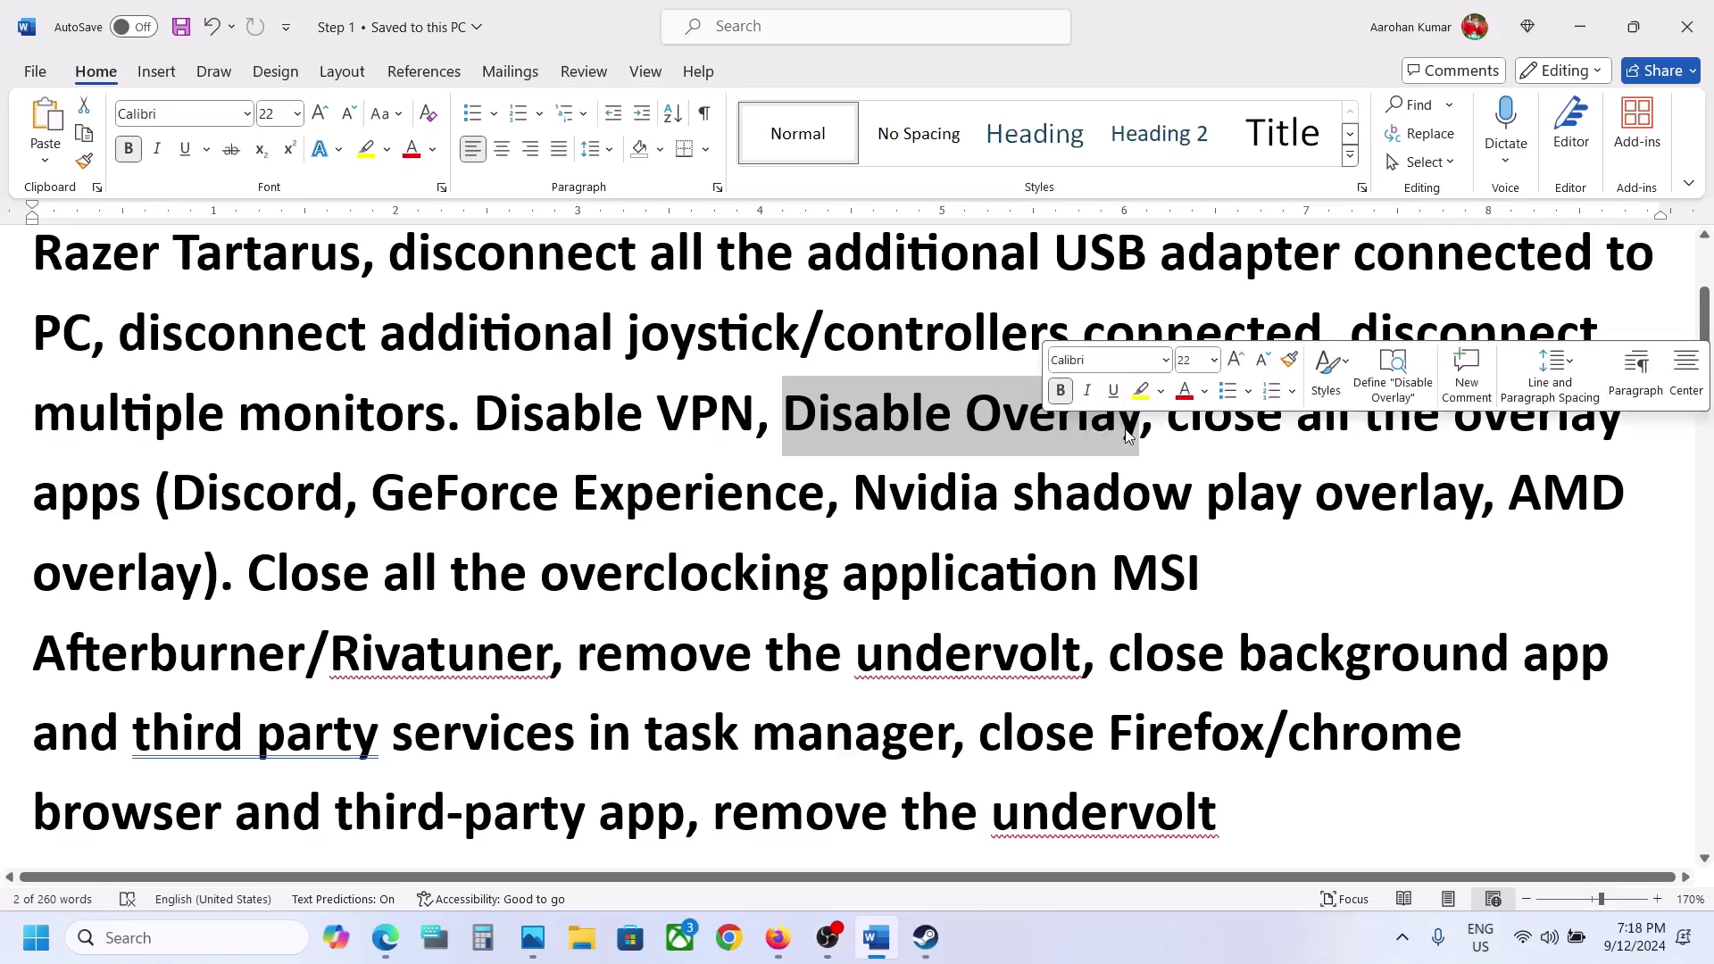
Switch to Steam, disable the Steam Overlay while in-game for Zero Hour, and close its properties.
left_click(925, 937)
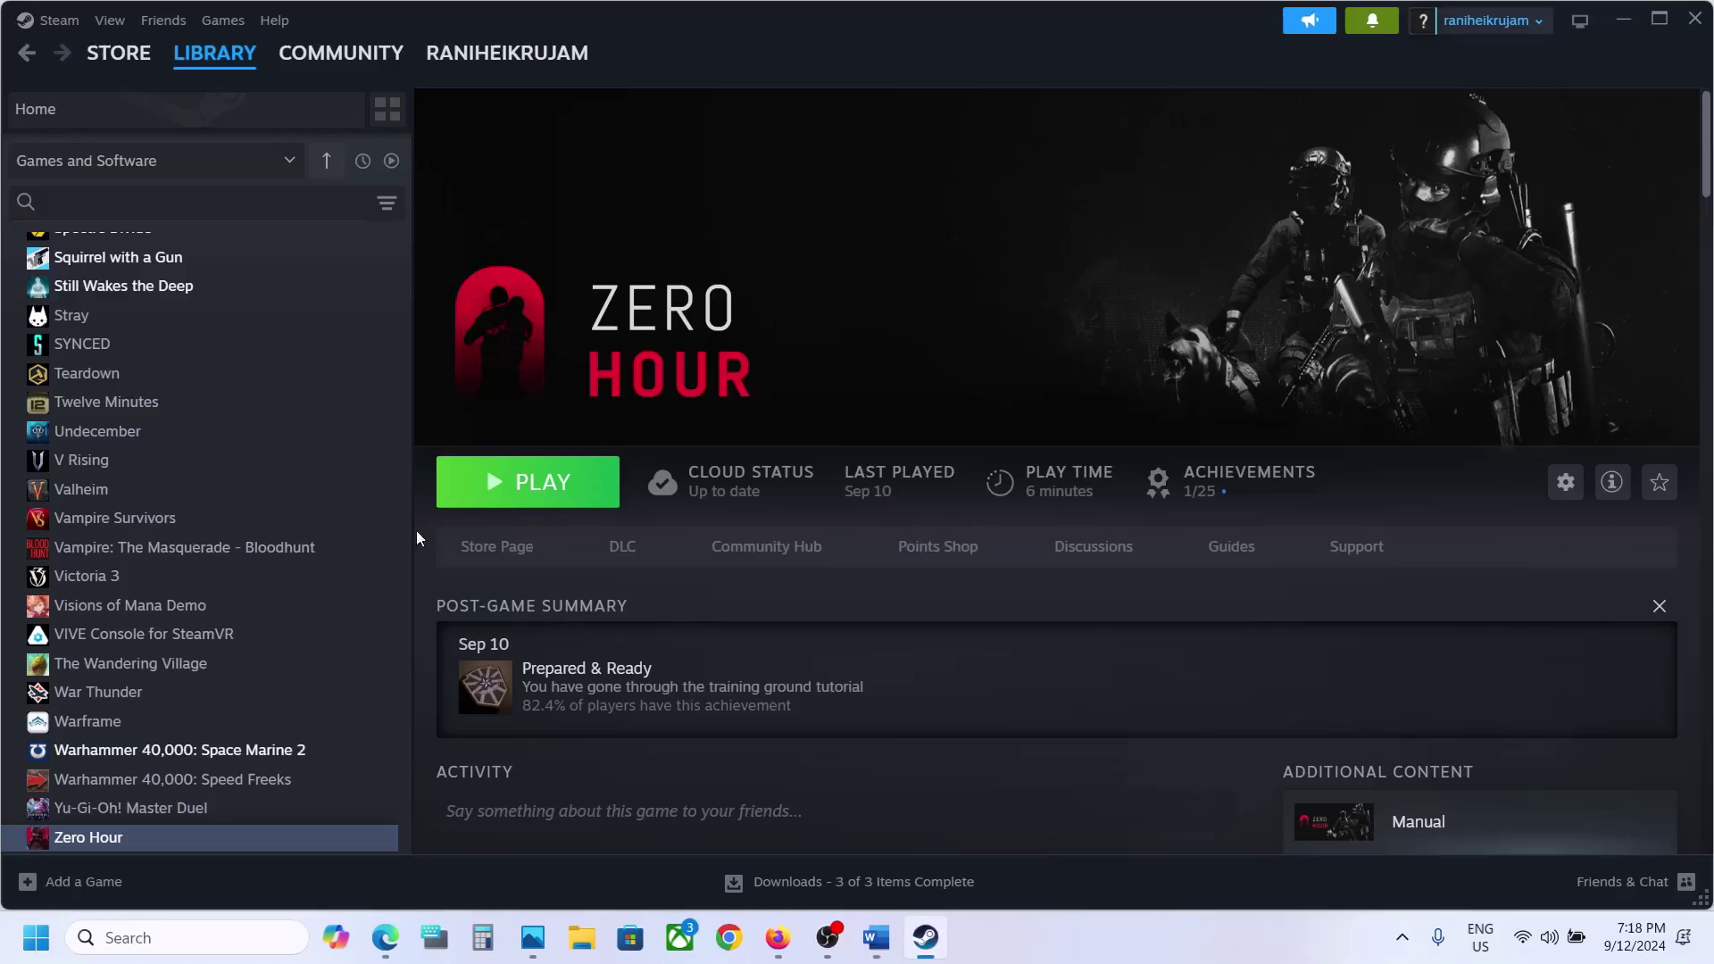
right_click(197, 847)
left_click(283, 813)
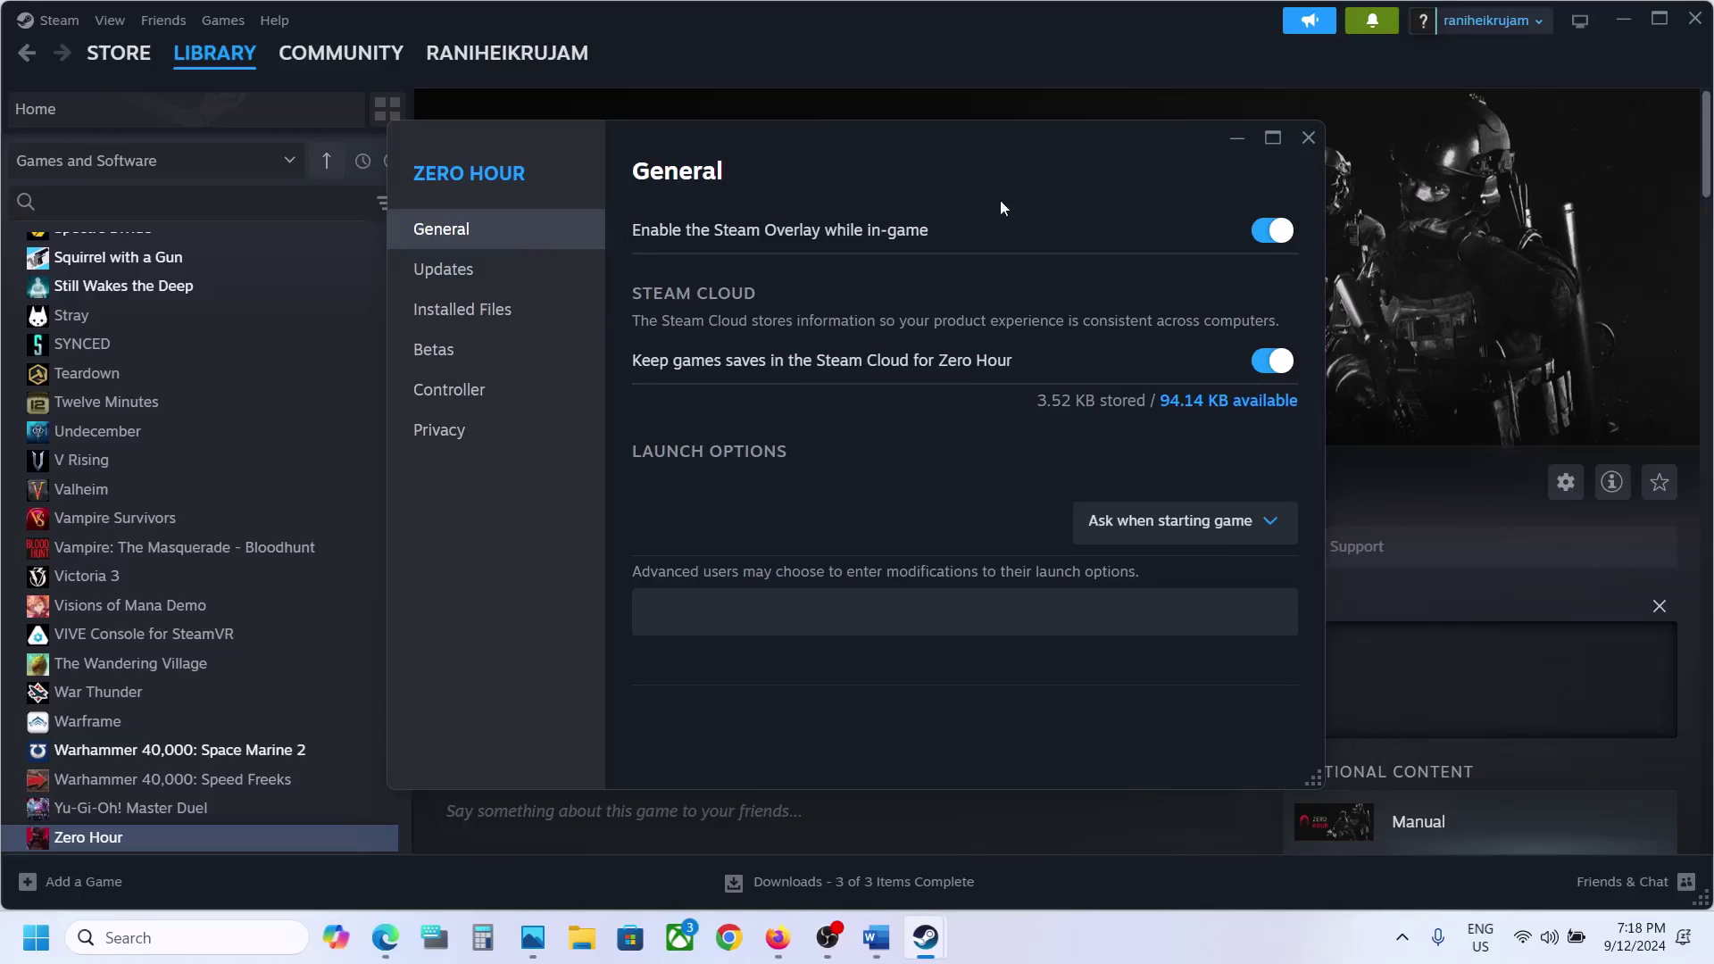
left_click(1275, 231)
left_click(1330, 145)
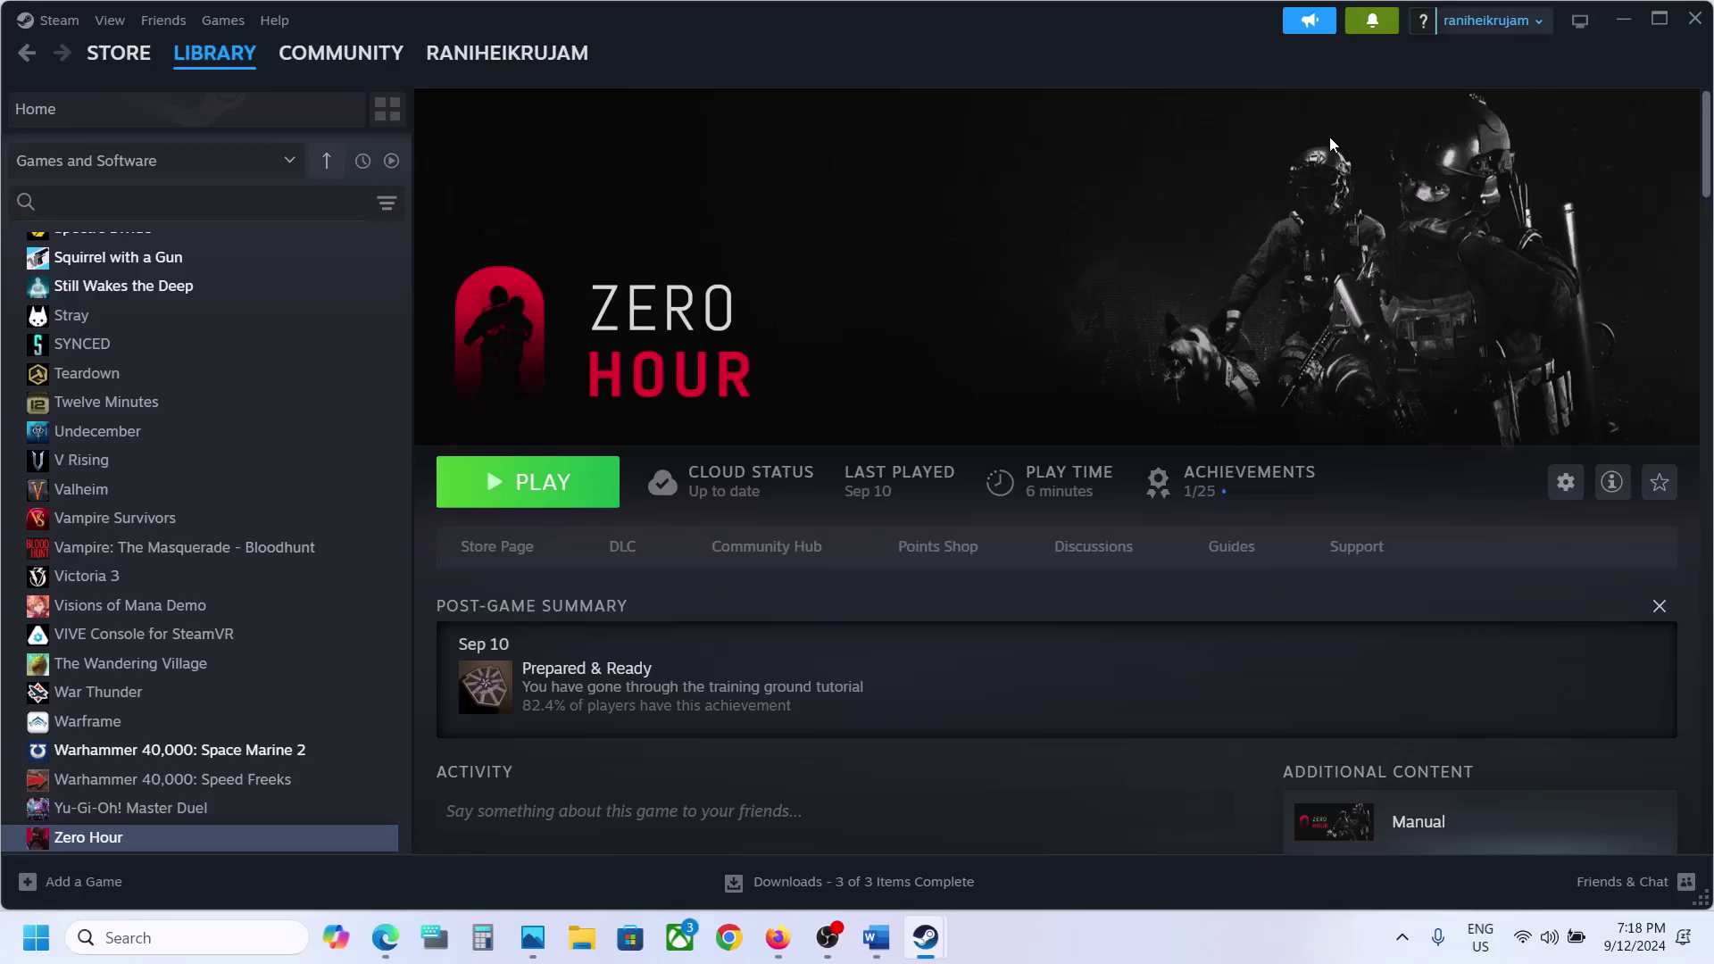
mouse_move(925, 937)
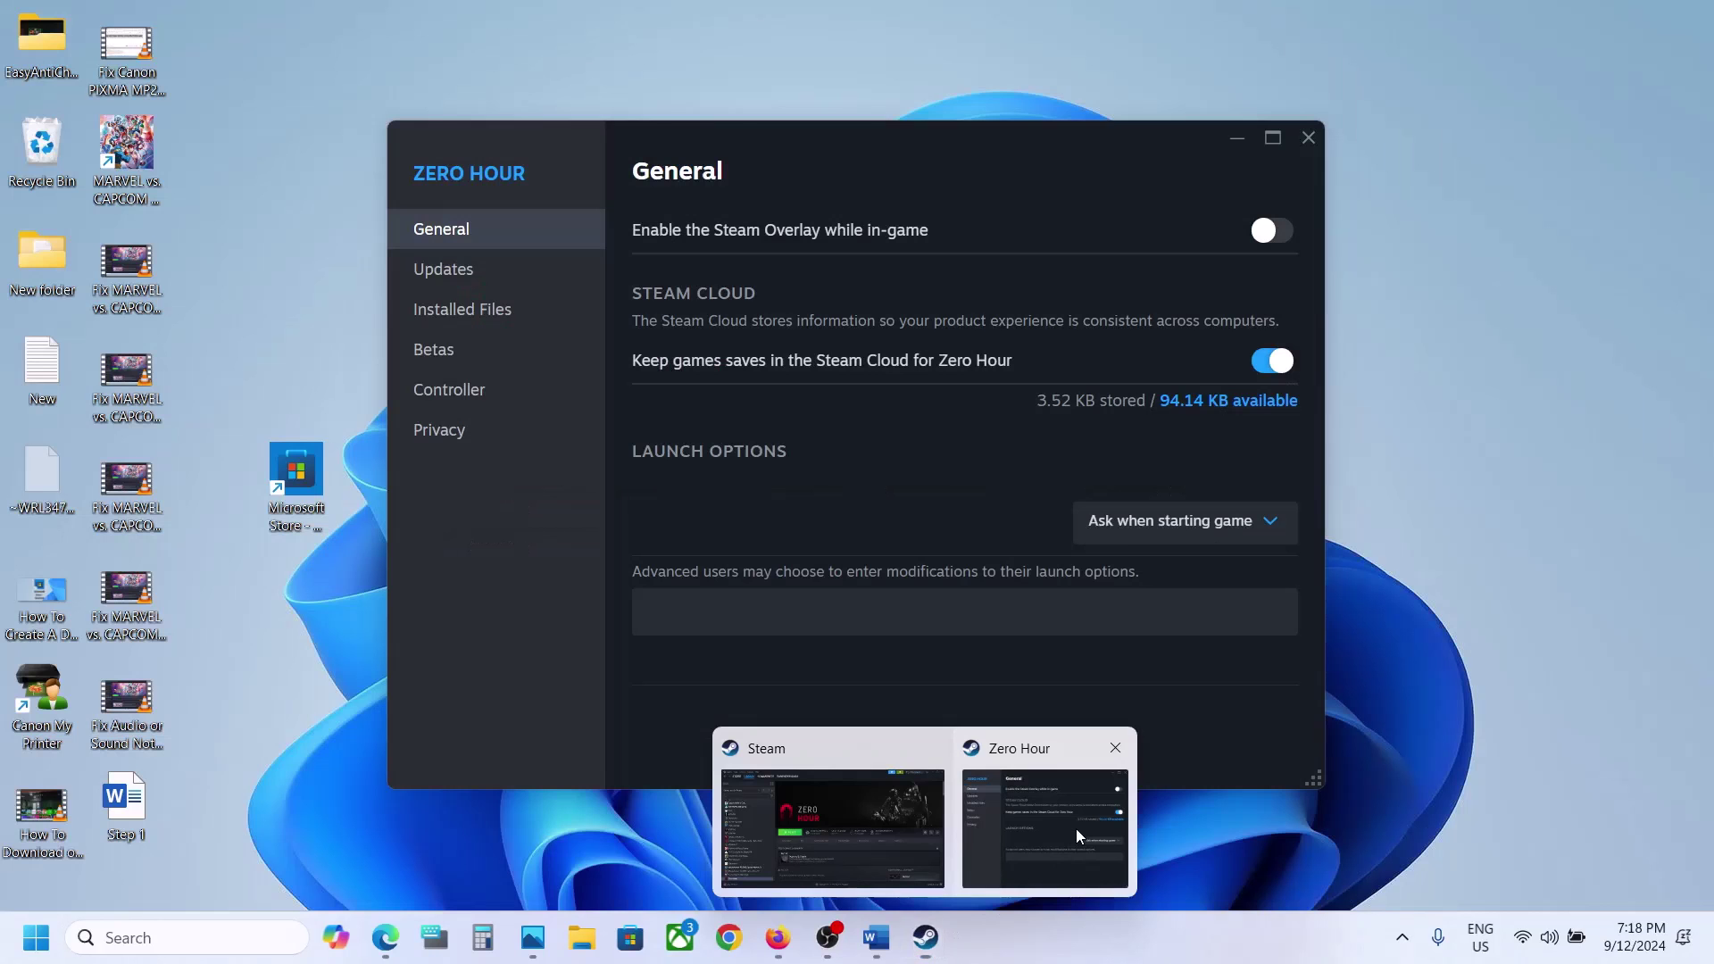
left_click(1075, 828)
left_click(1309, 138)
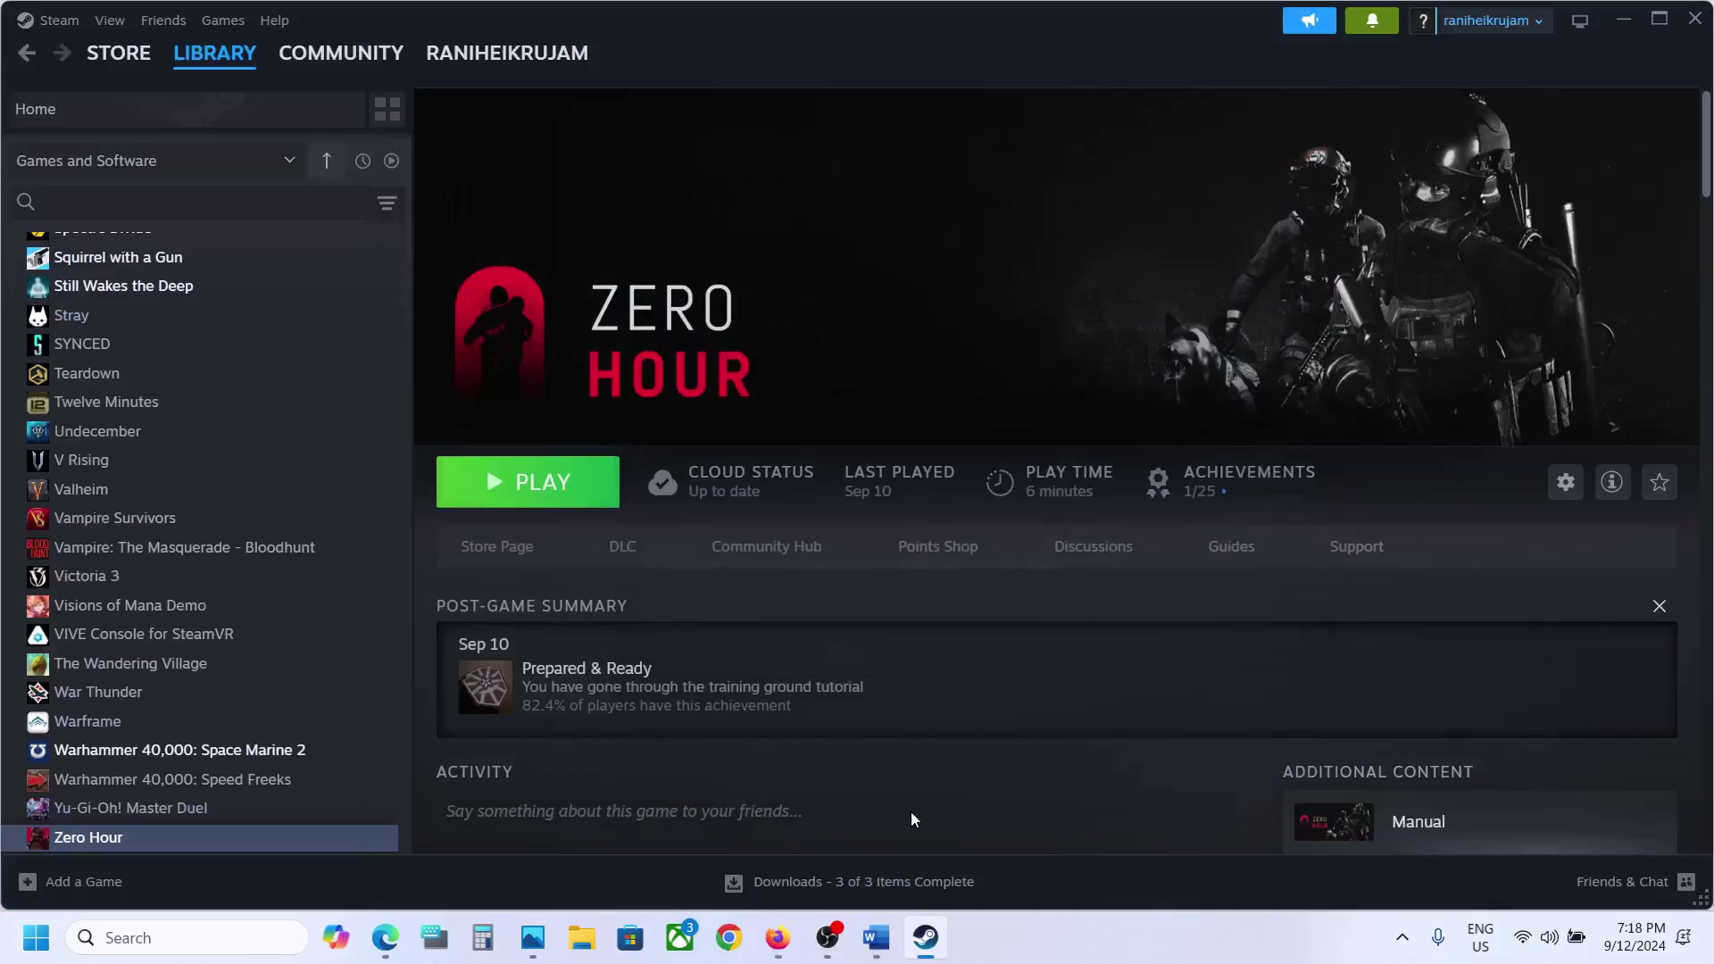
Return to the Word document and read the remaining Step 2 advice on overlay apps, overclocking tools, undervolting, background apps and browsers.
left_click(876, 937)
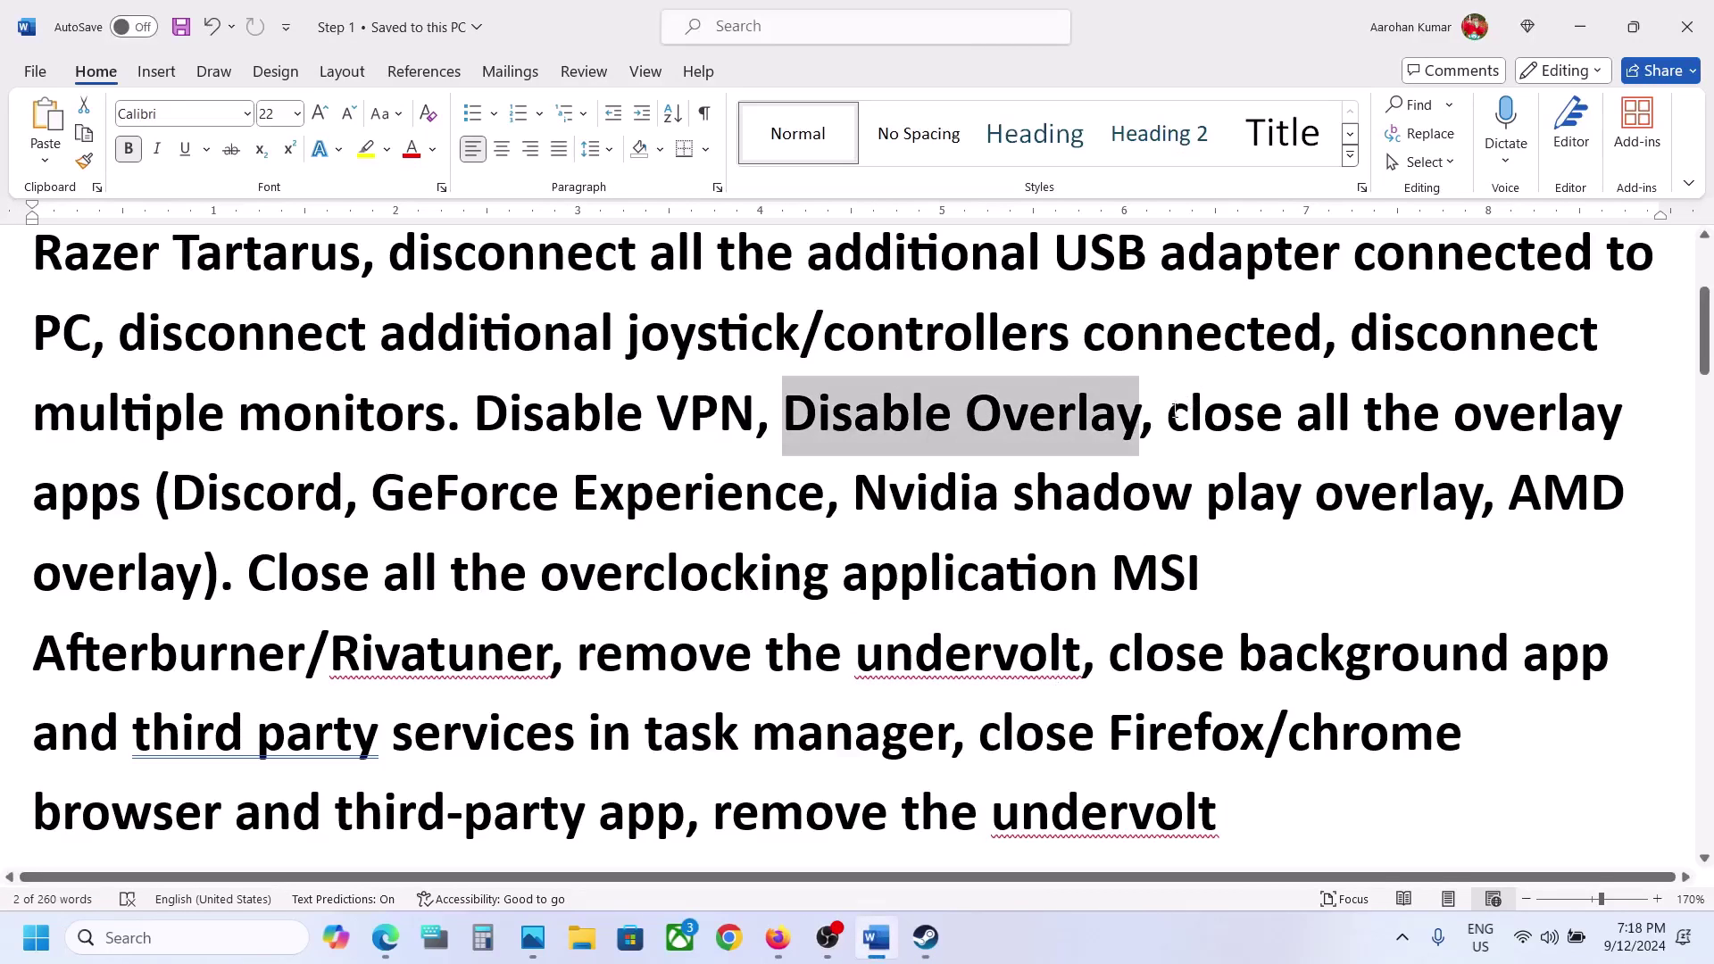
left_click_drag(1174, 410, 344, 495)
left_click(345, 496)
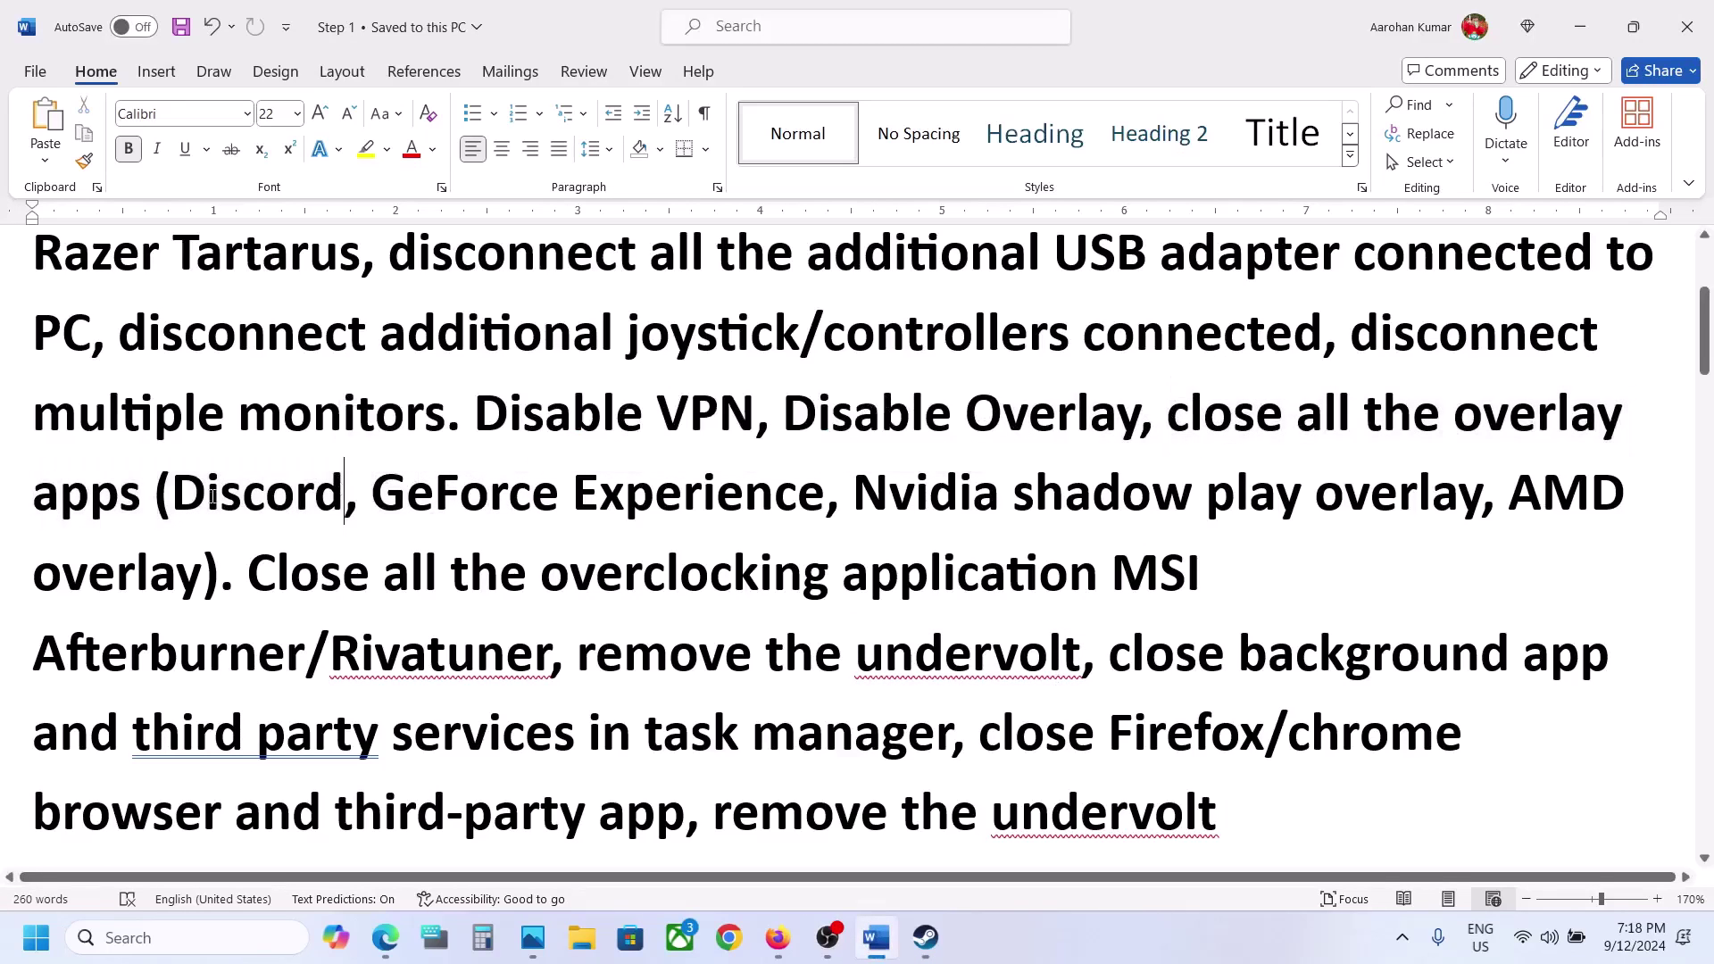
left_click_drag(170, 494, 770, 511)
left_click(1190, 411)
left_click_drag(1169, 411, 975, 585)
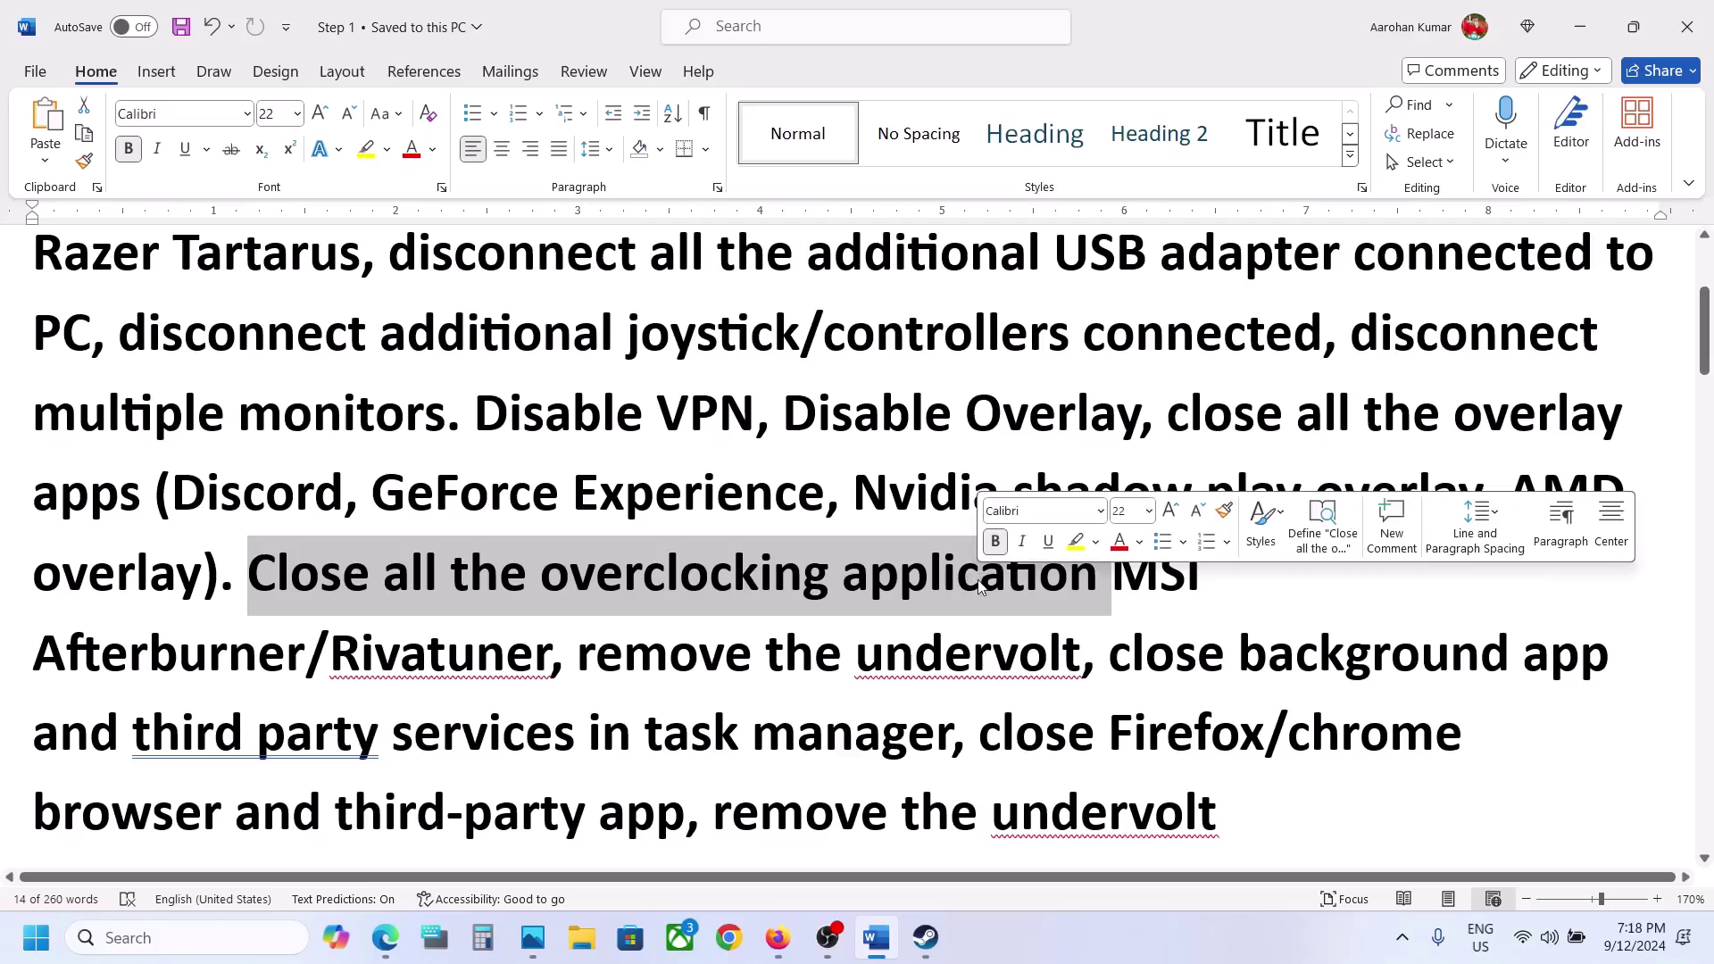
left_click_drag(1141, 575, 404, 678)
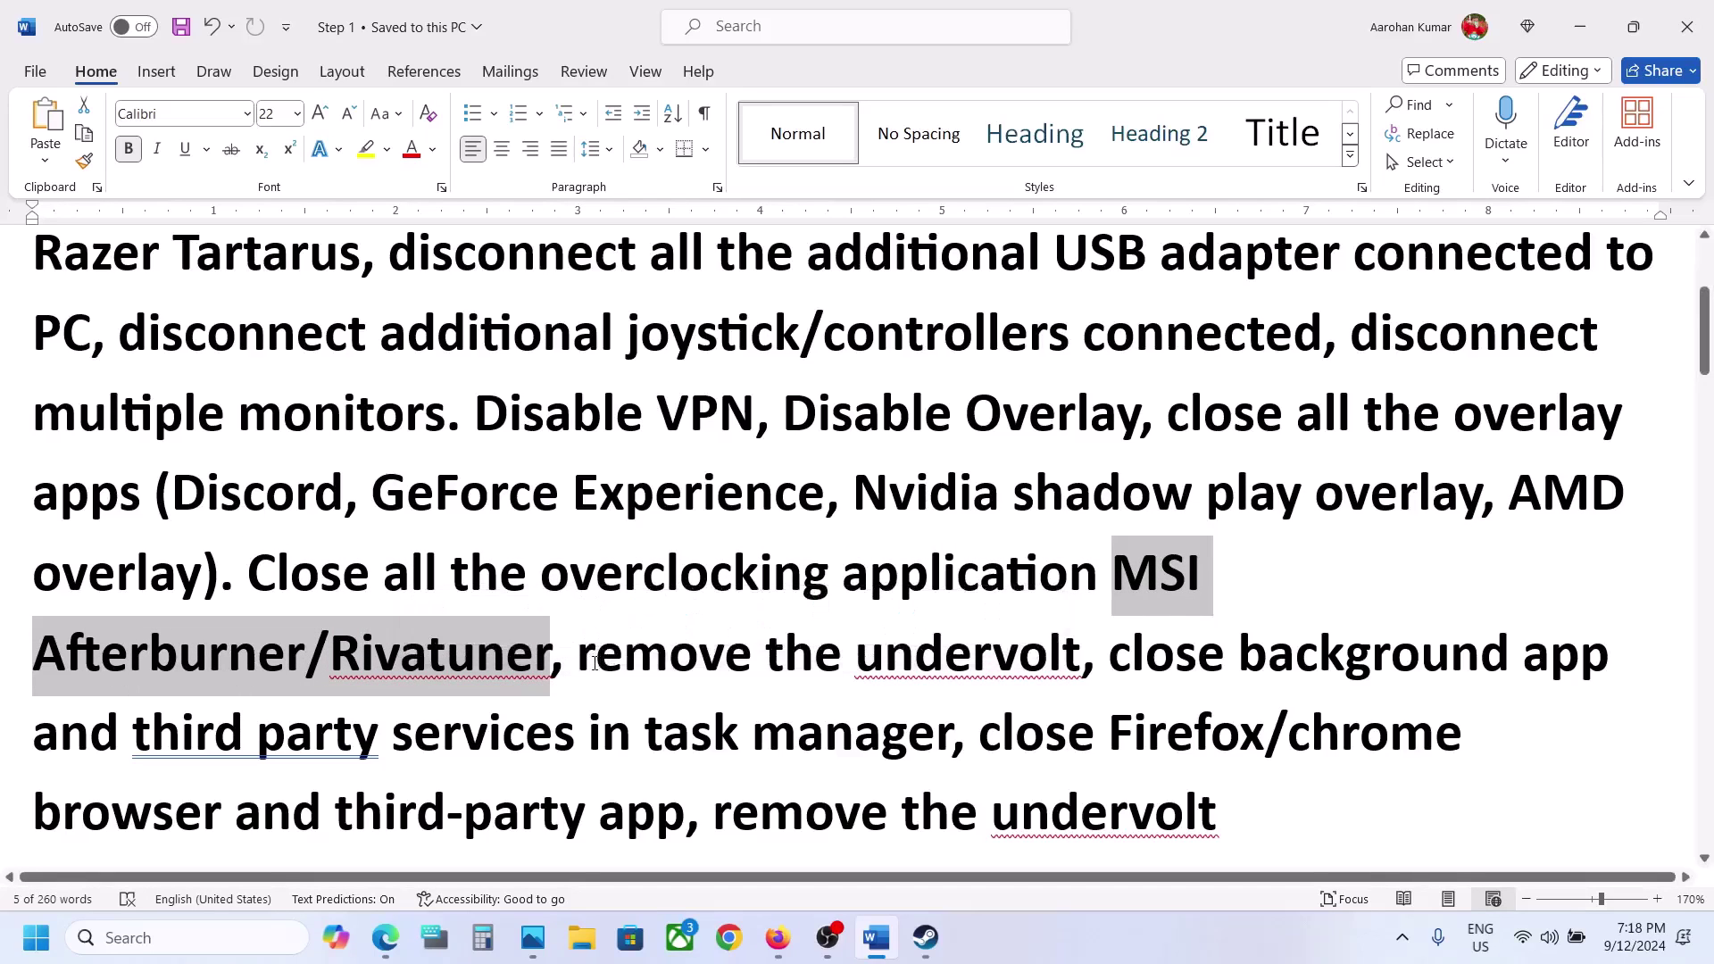
left_click_drag(580, 659, 1004, 660)
scroll(1151, 536, "down", 2)
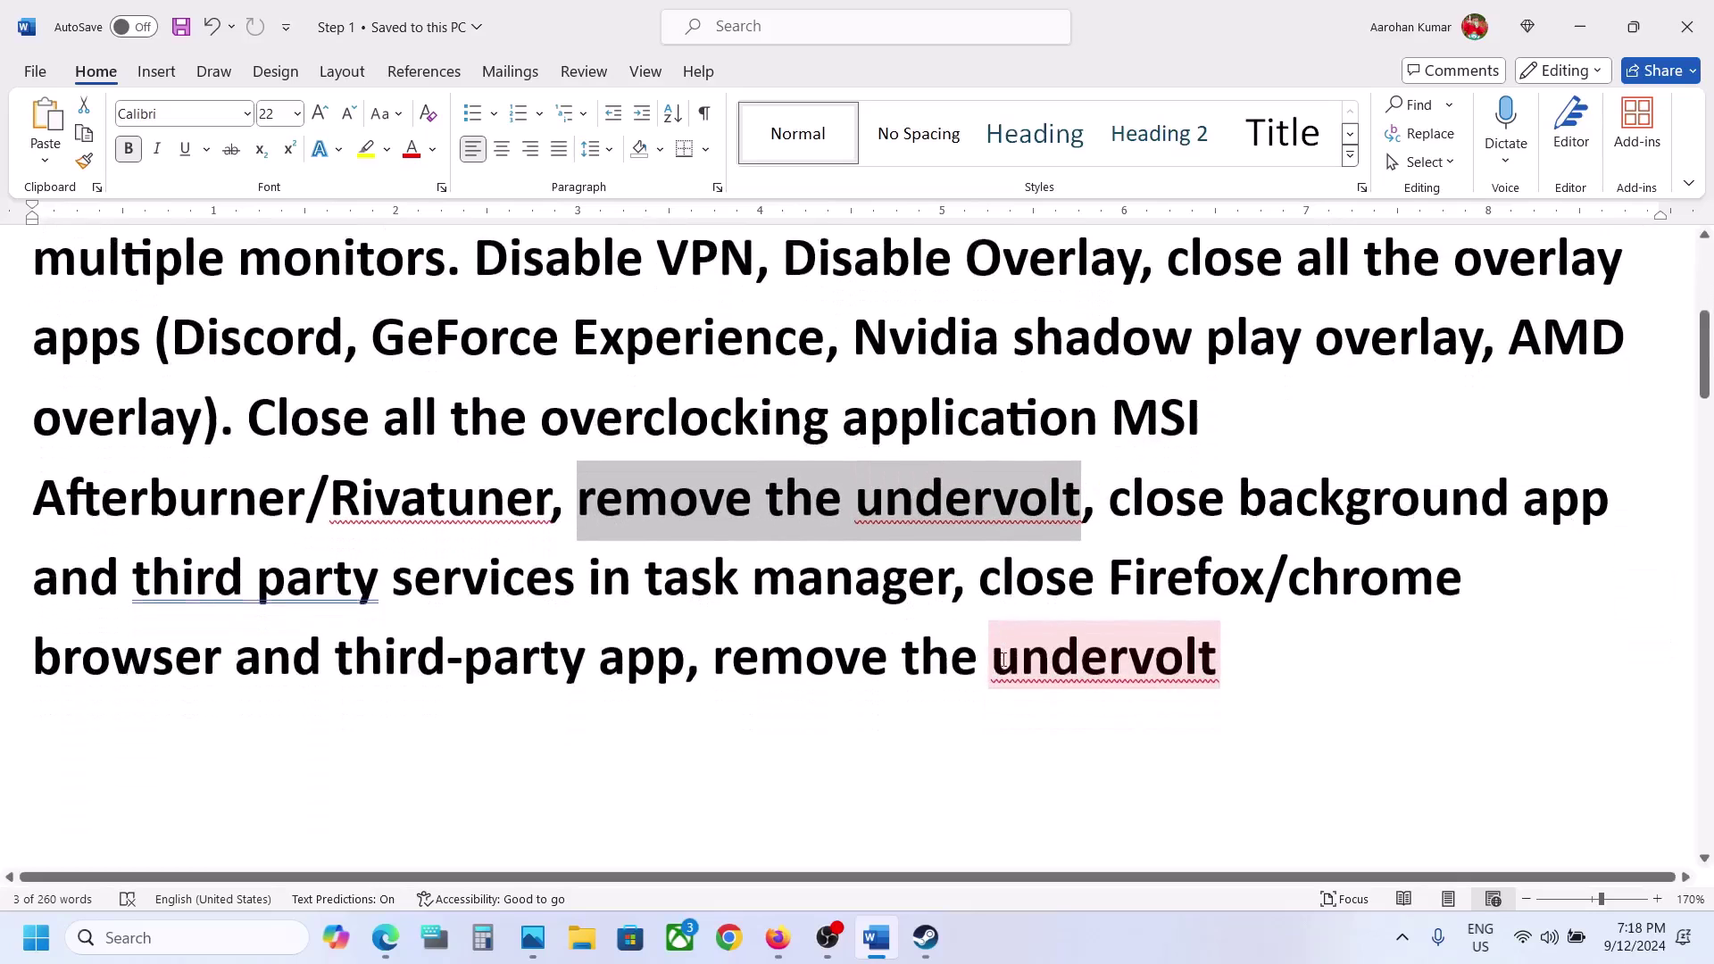
left_click_drag(1123, 489, 354, 572)
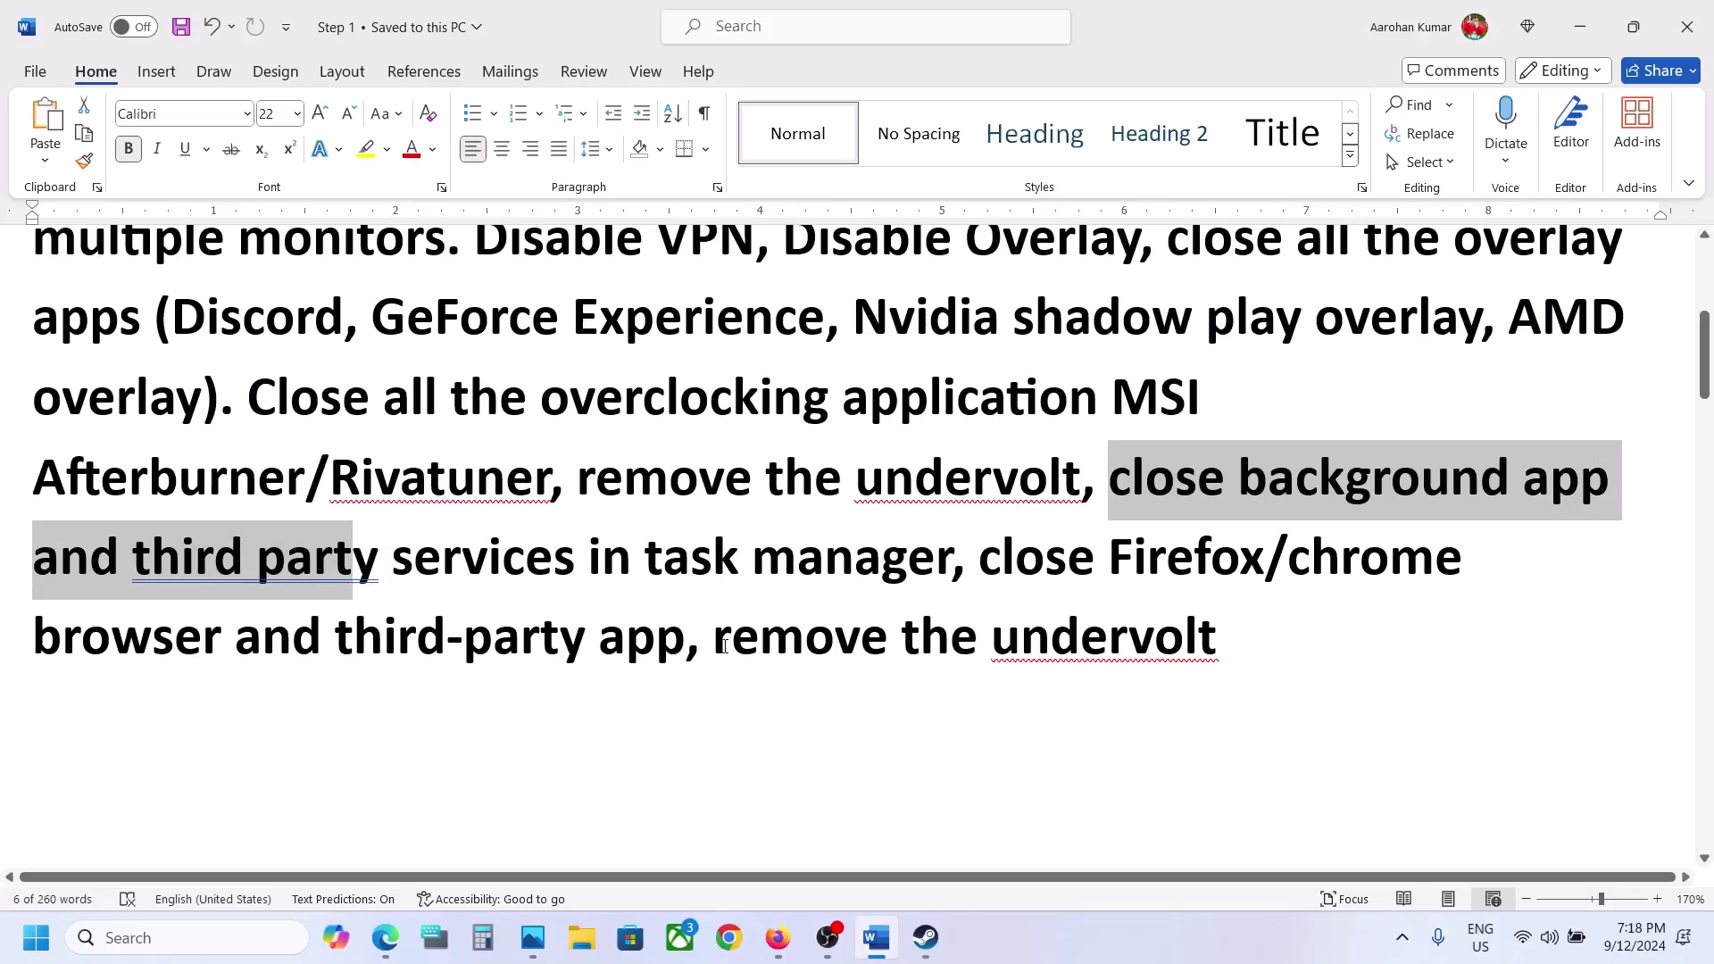
left_click(596, 553)
left_click_drag(262, 563, 951, 567)
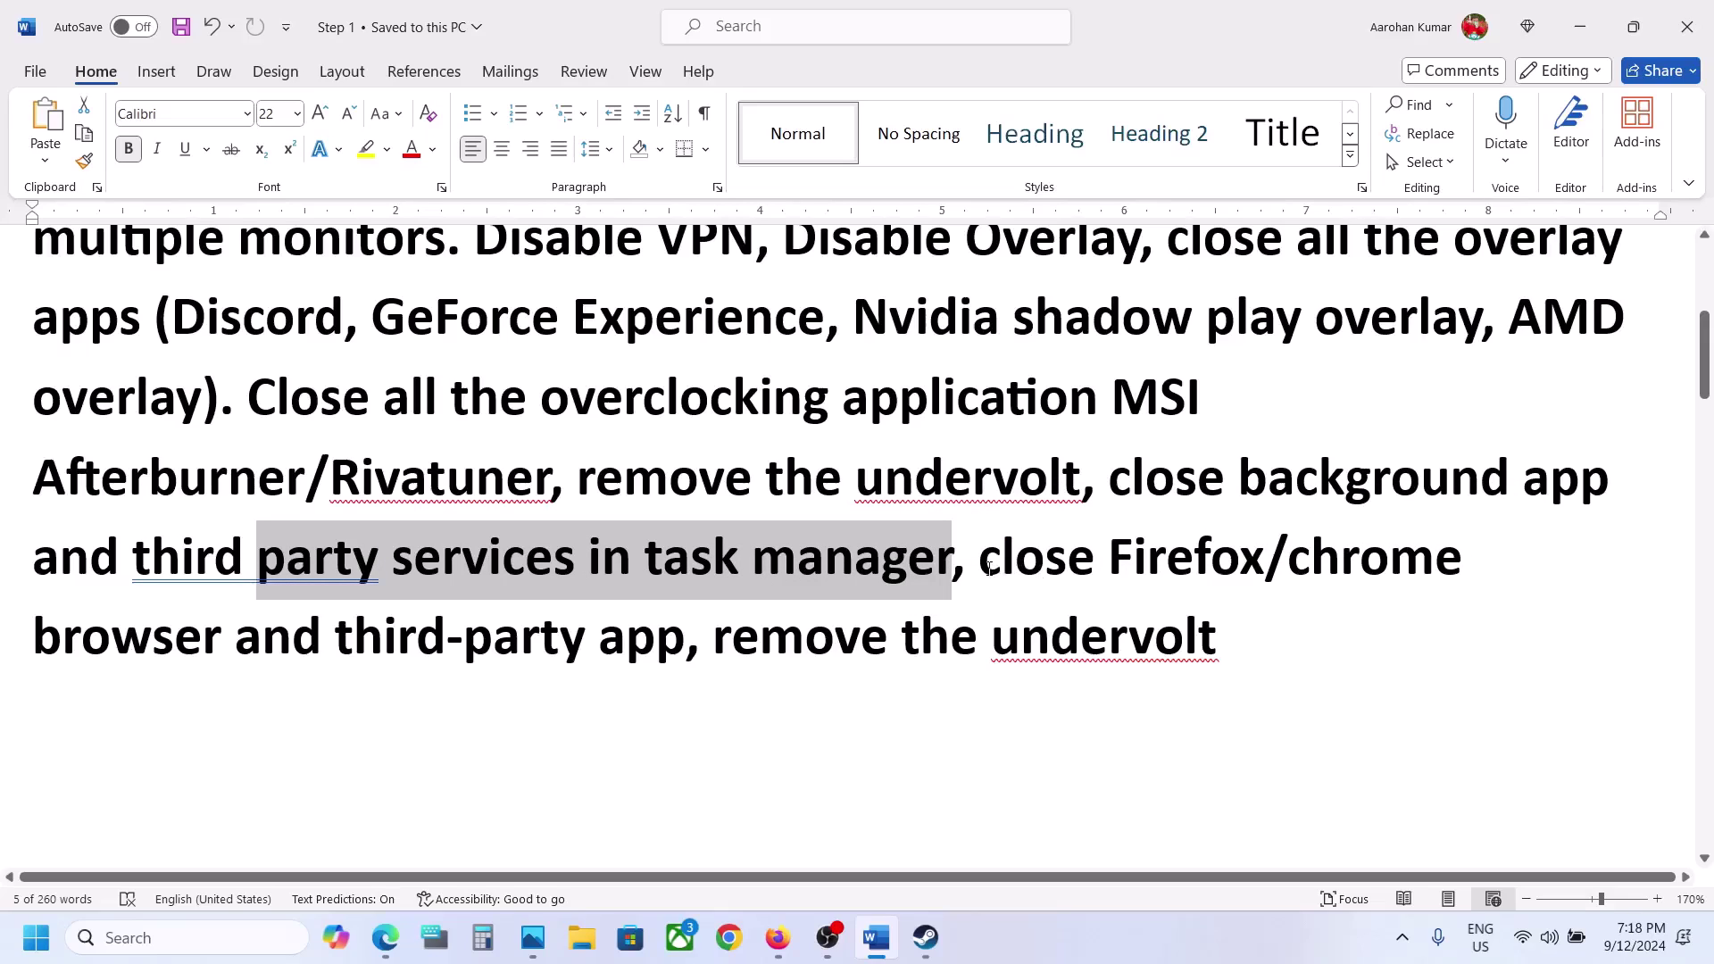
left_click_drag(989, 569, 1195, 644)
left_click(699, 640)
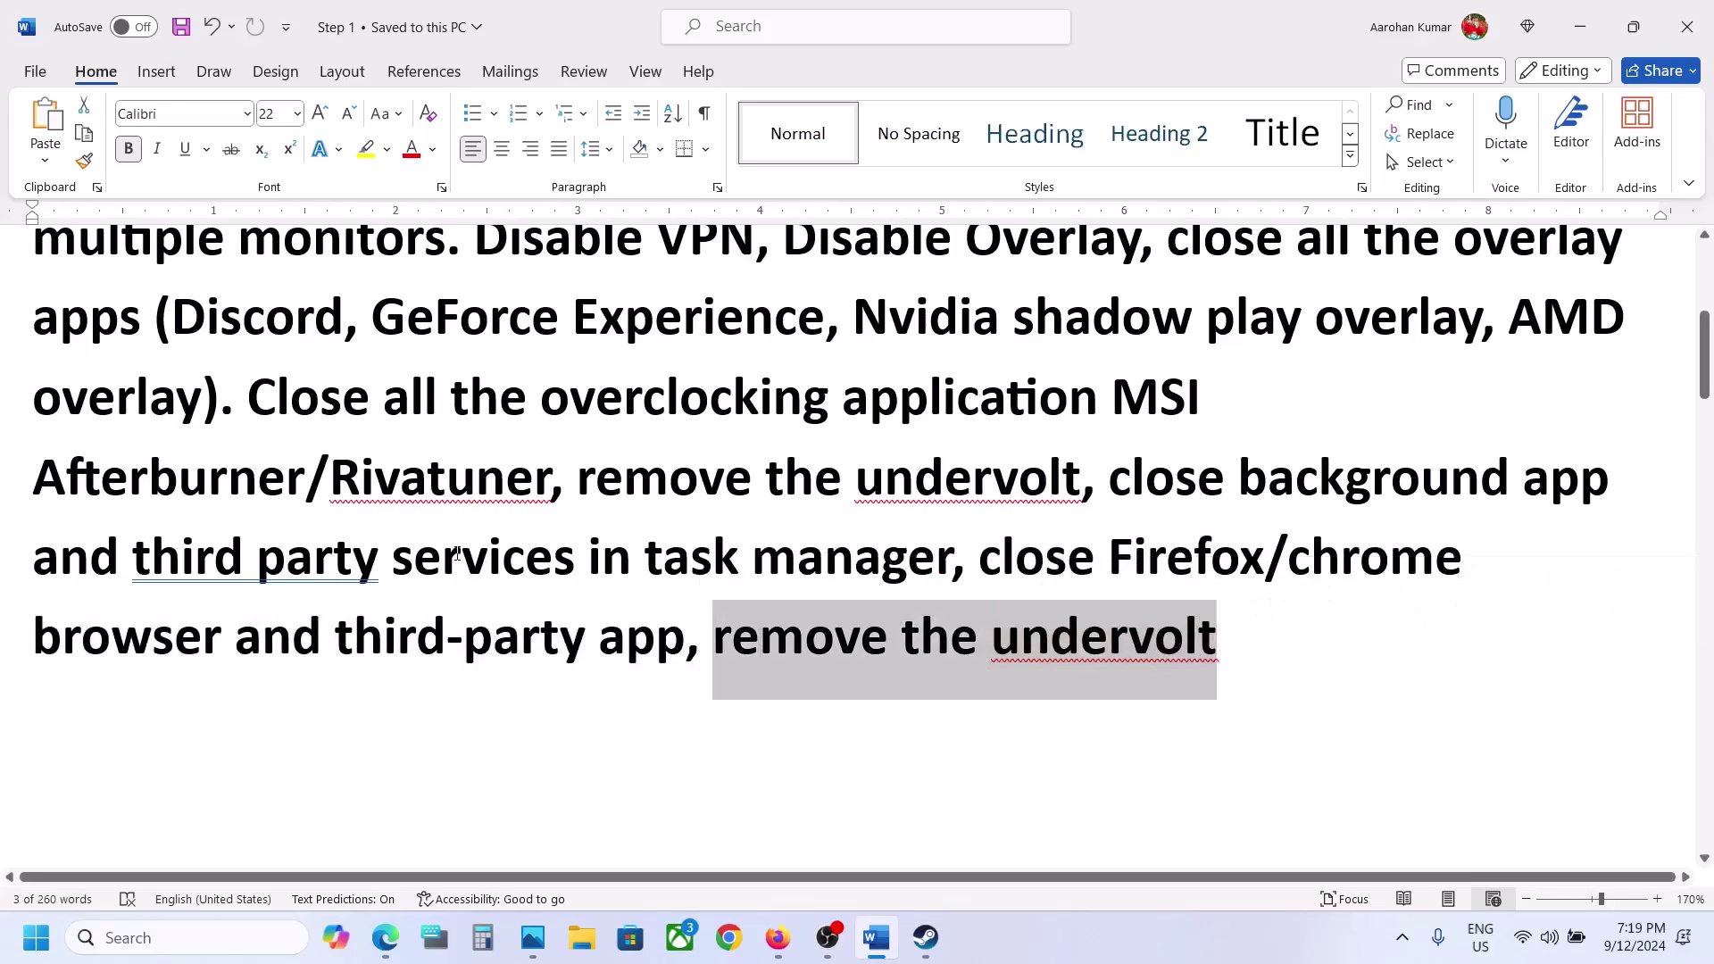
Read the Step 3 advice on renaming or deleting save game files and the warning about losing progress.
scroll(456, 554, "down", 5)
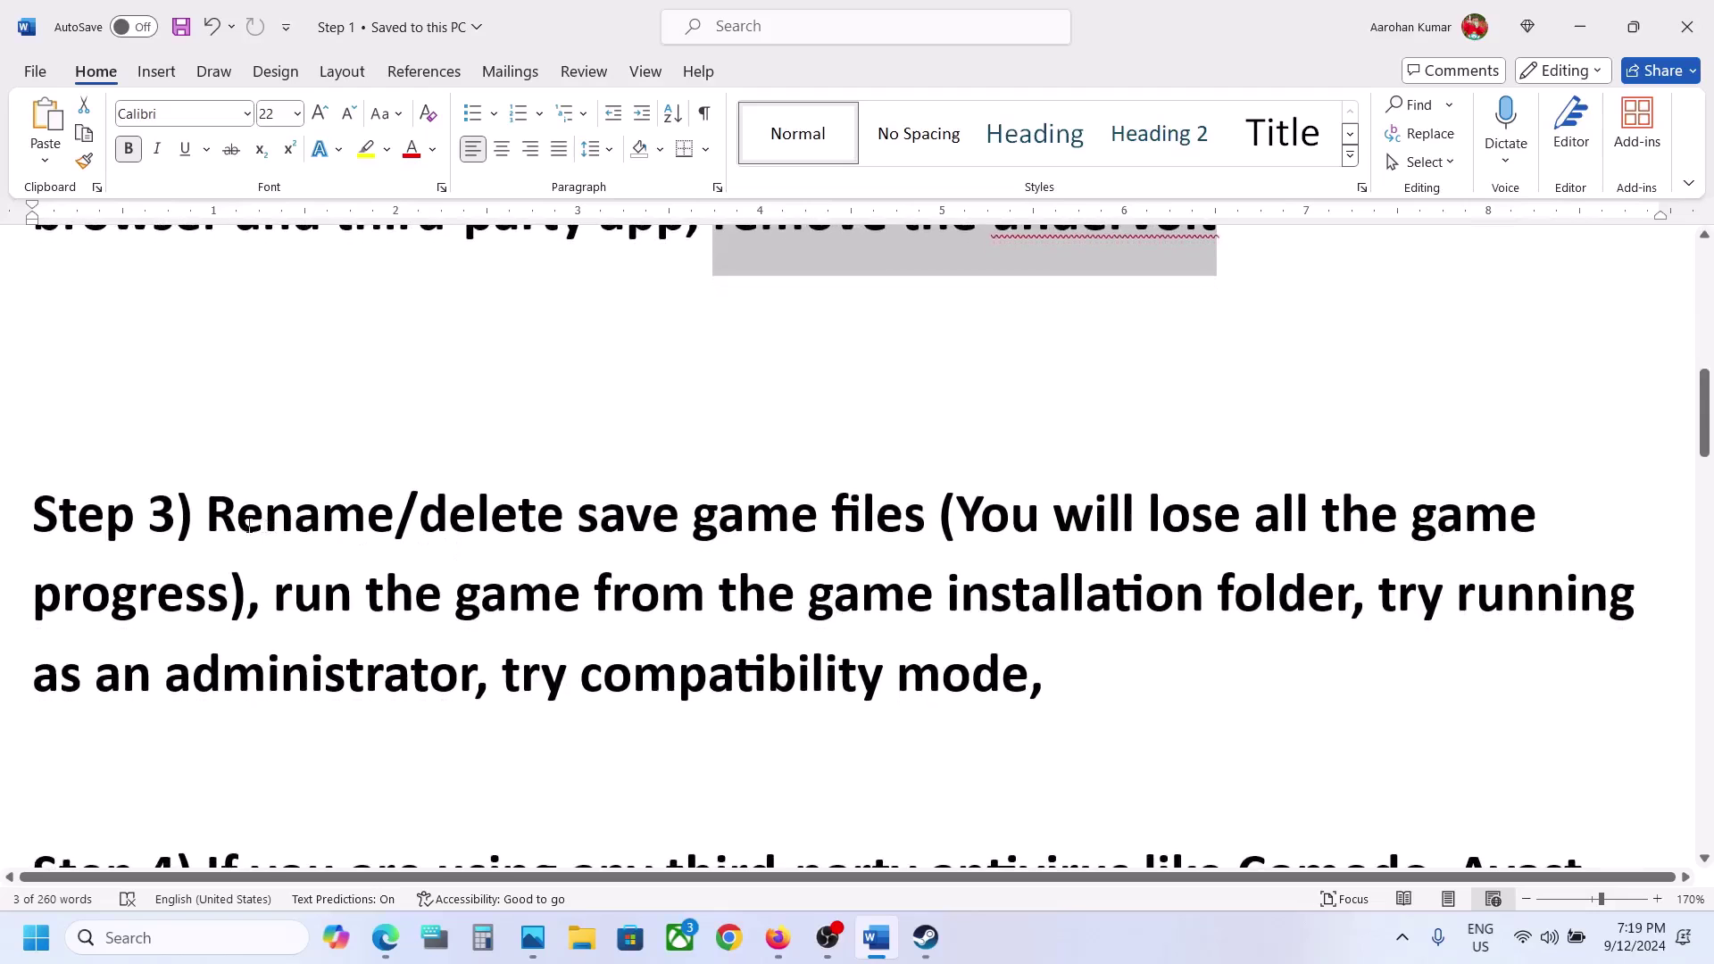
left_click_drag(228, 522, 933, 528)
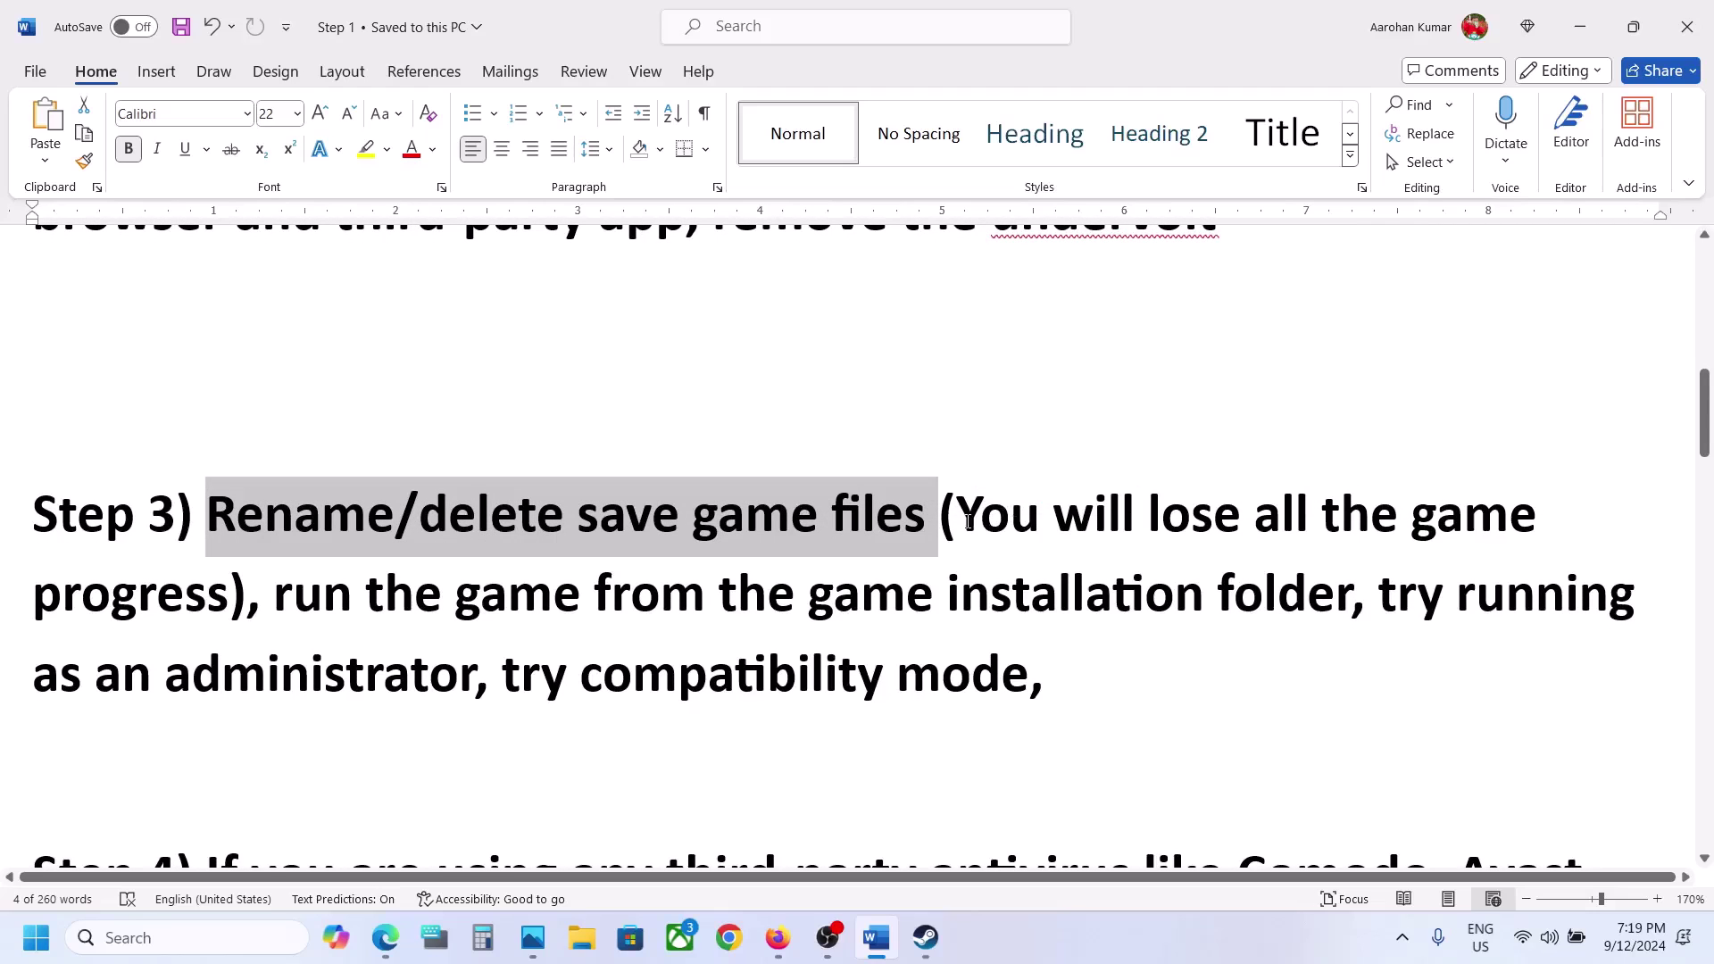
left_click_drag(969, 522, 234, 607)
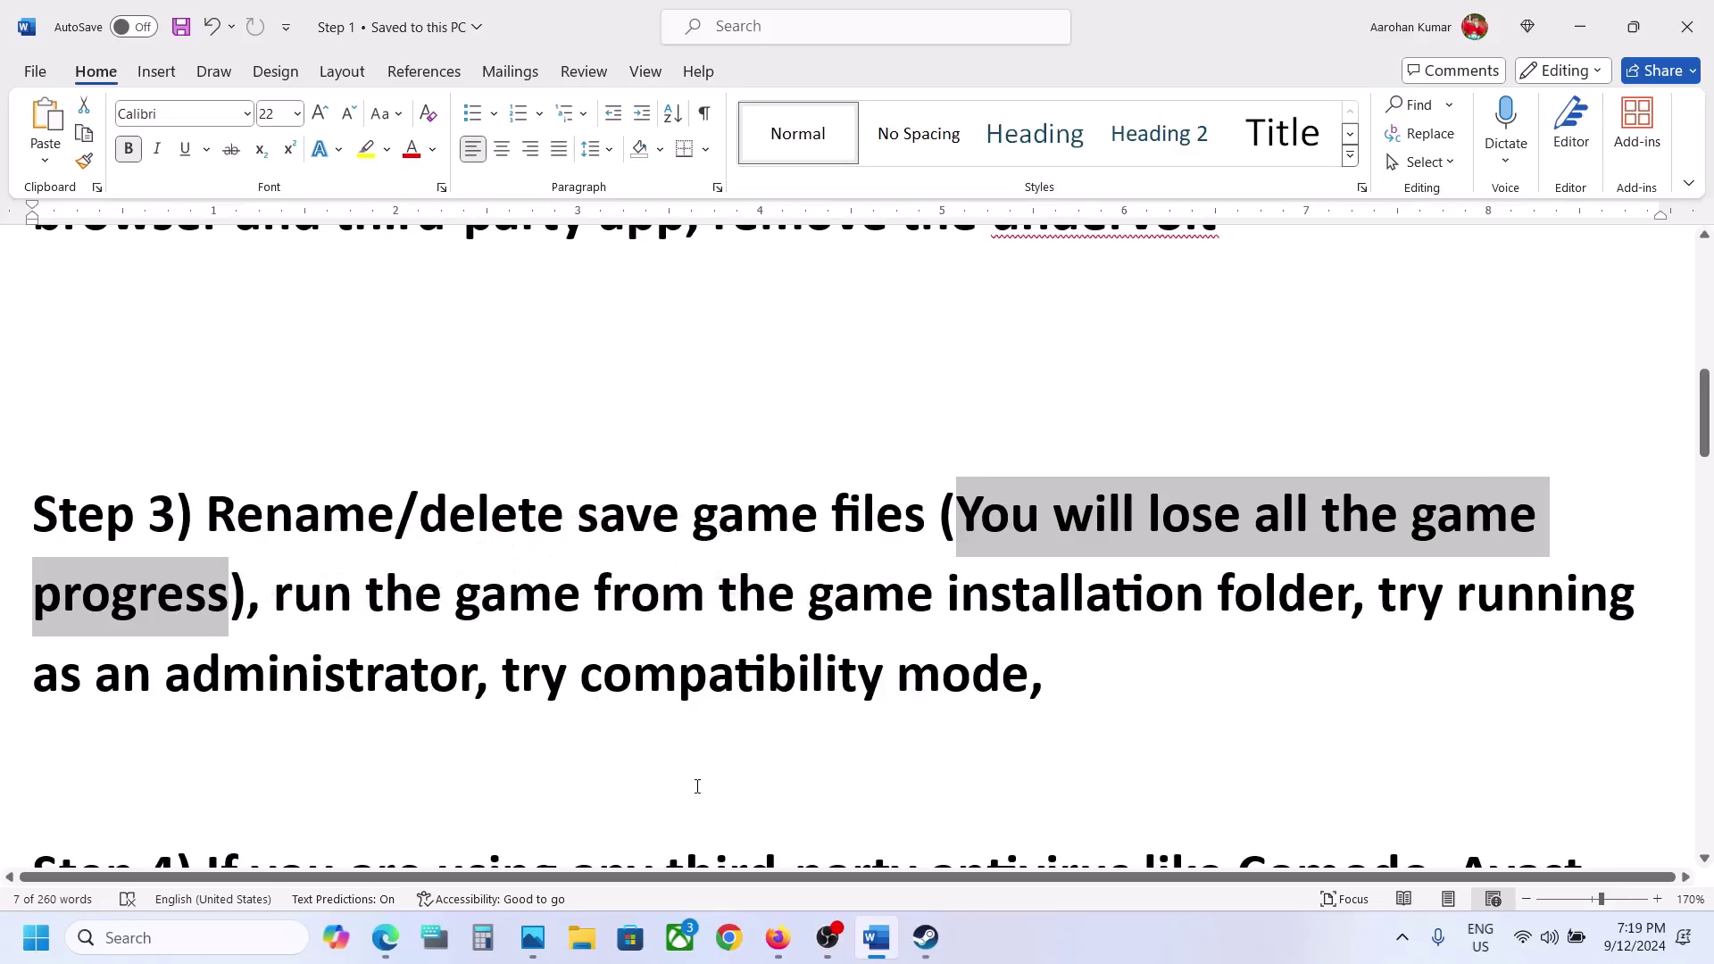
Open File Explorer and go to the user's profile folder inside Users on the C: drive.
key("super+e")
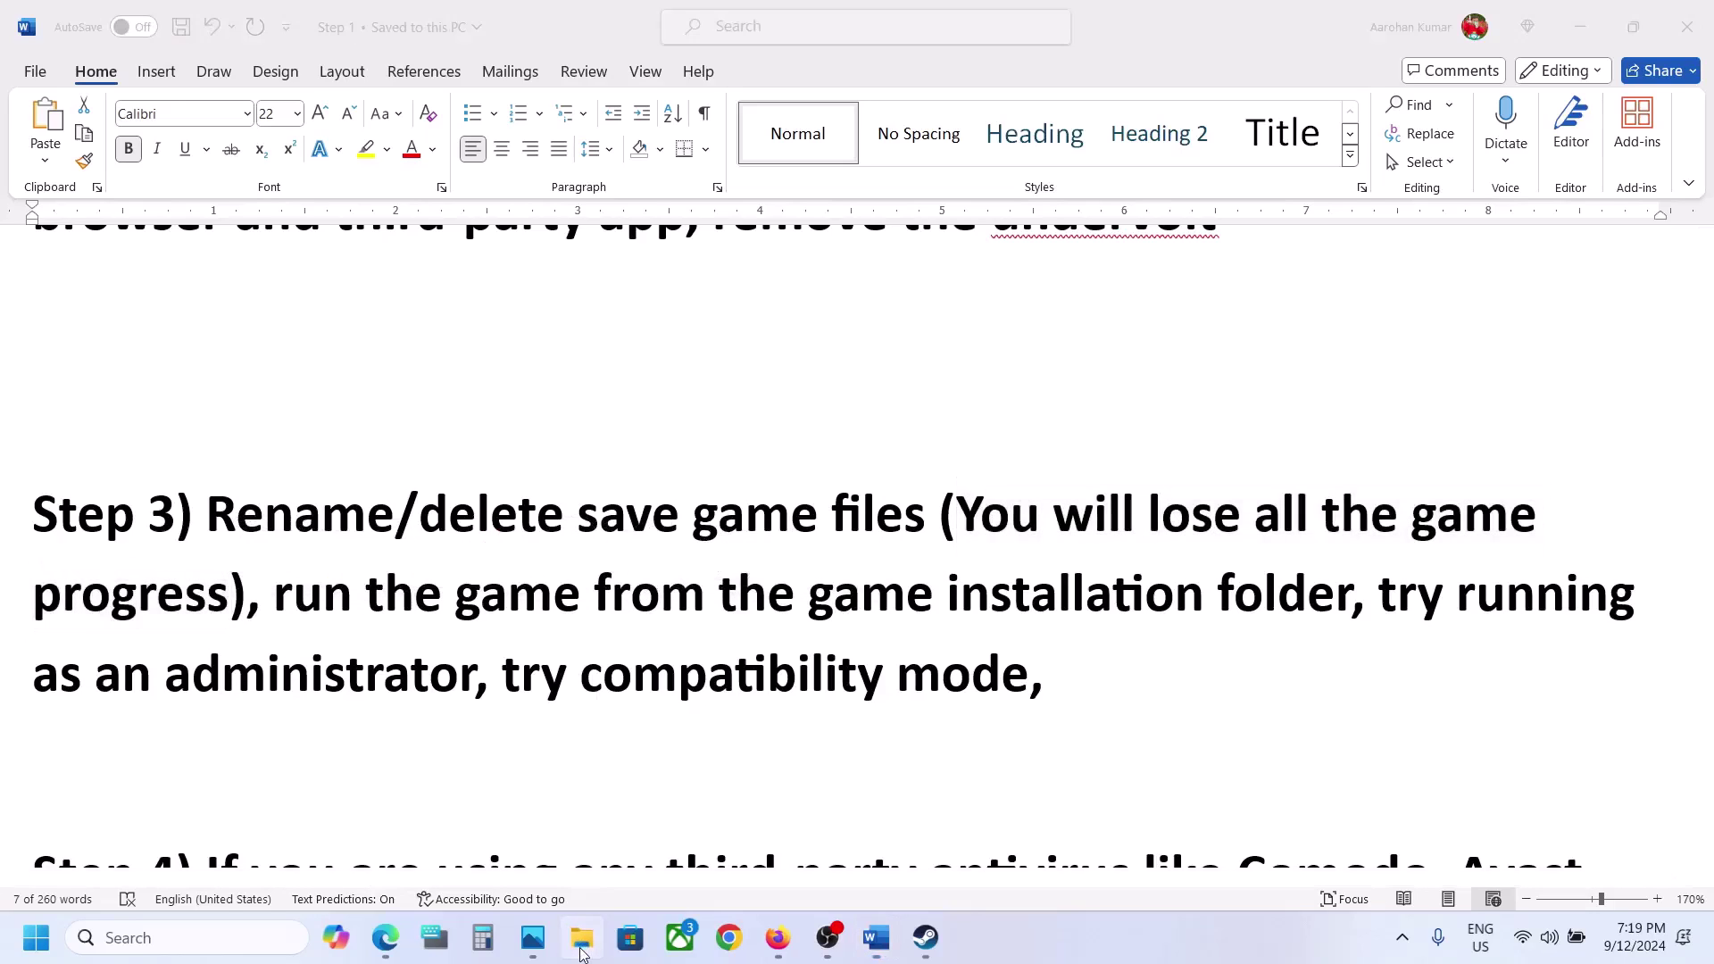
left_click(111, 498)
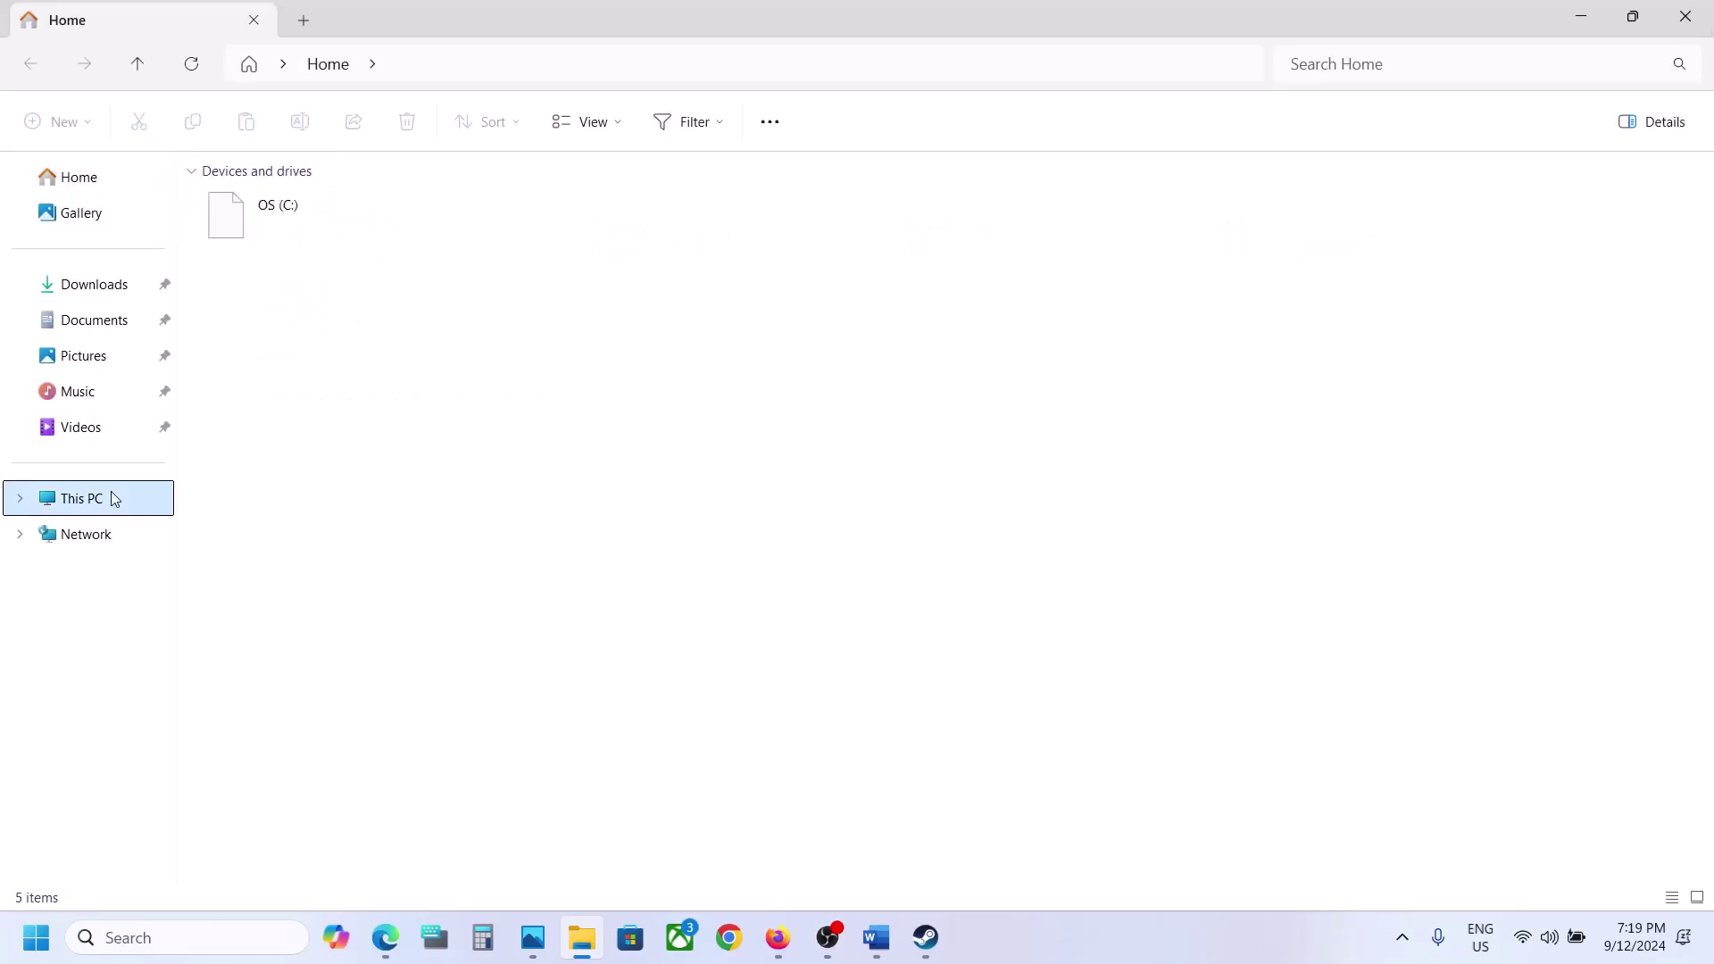
double_click(389, 238)
scroll(389, 239, "down", 2)
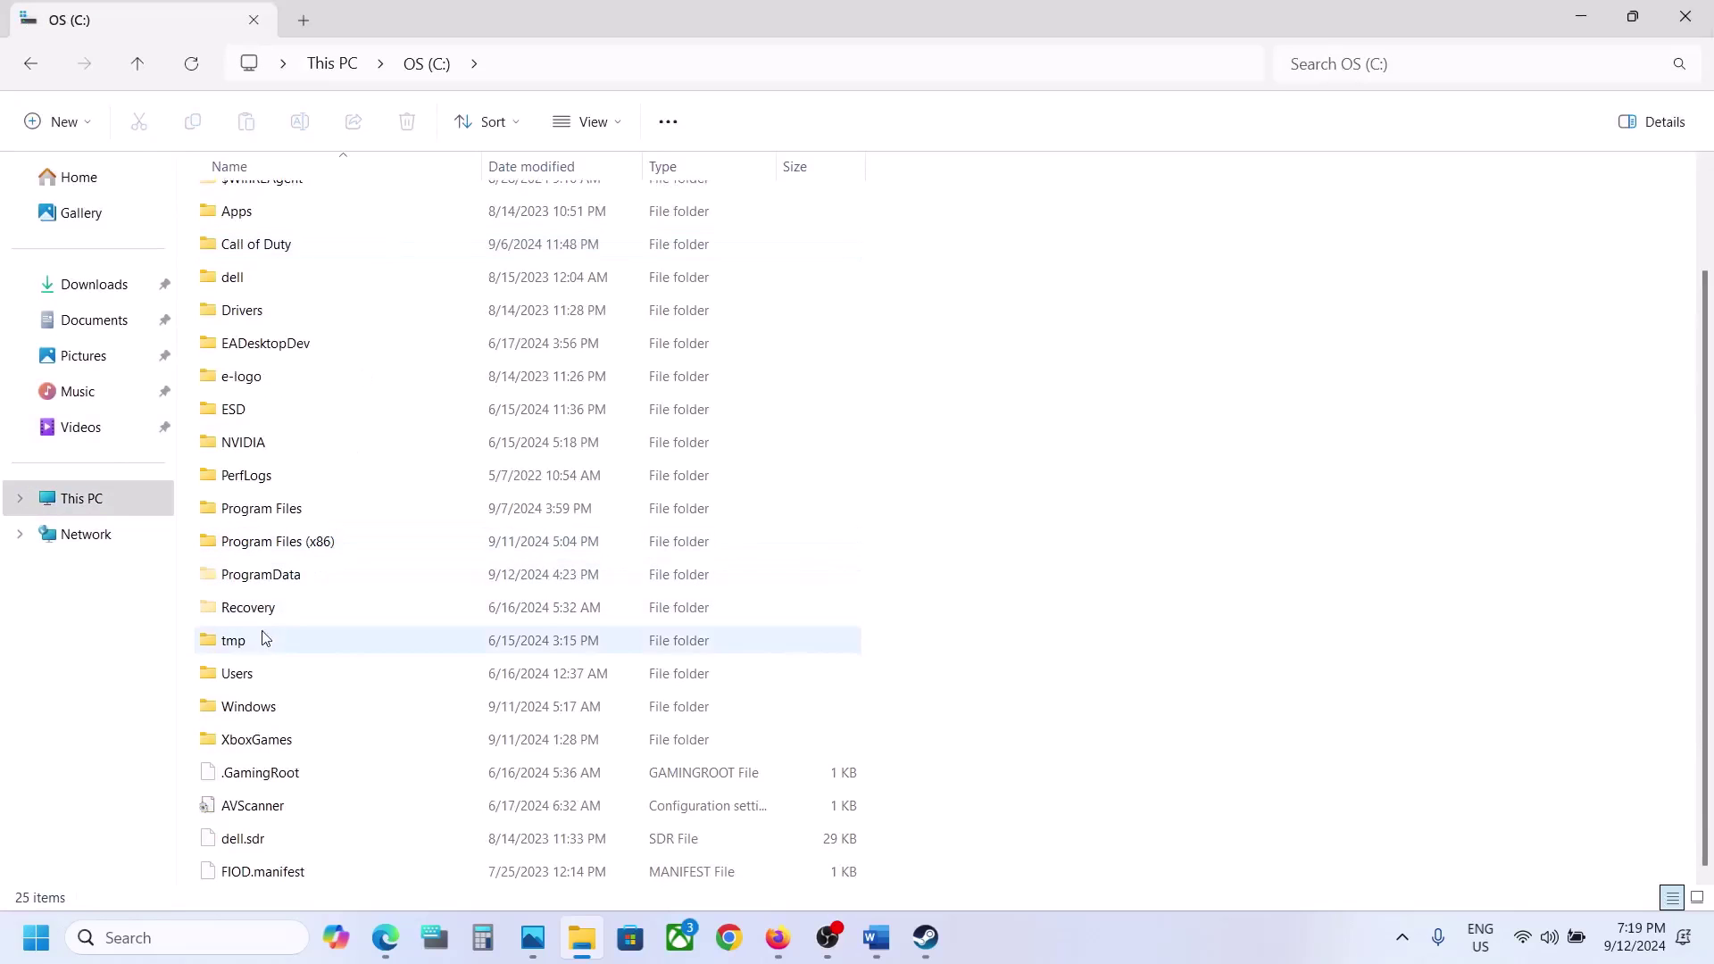
double_click(245, 672)
left_click(260, 204)
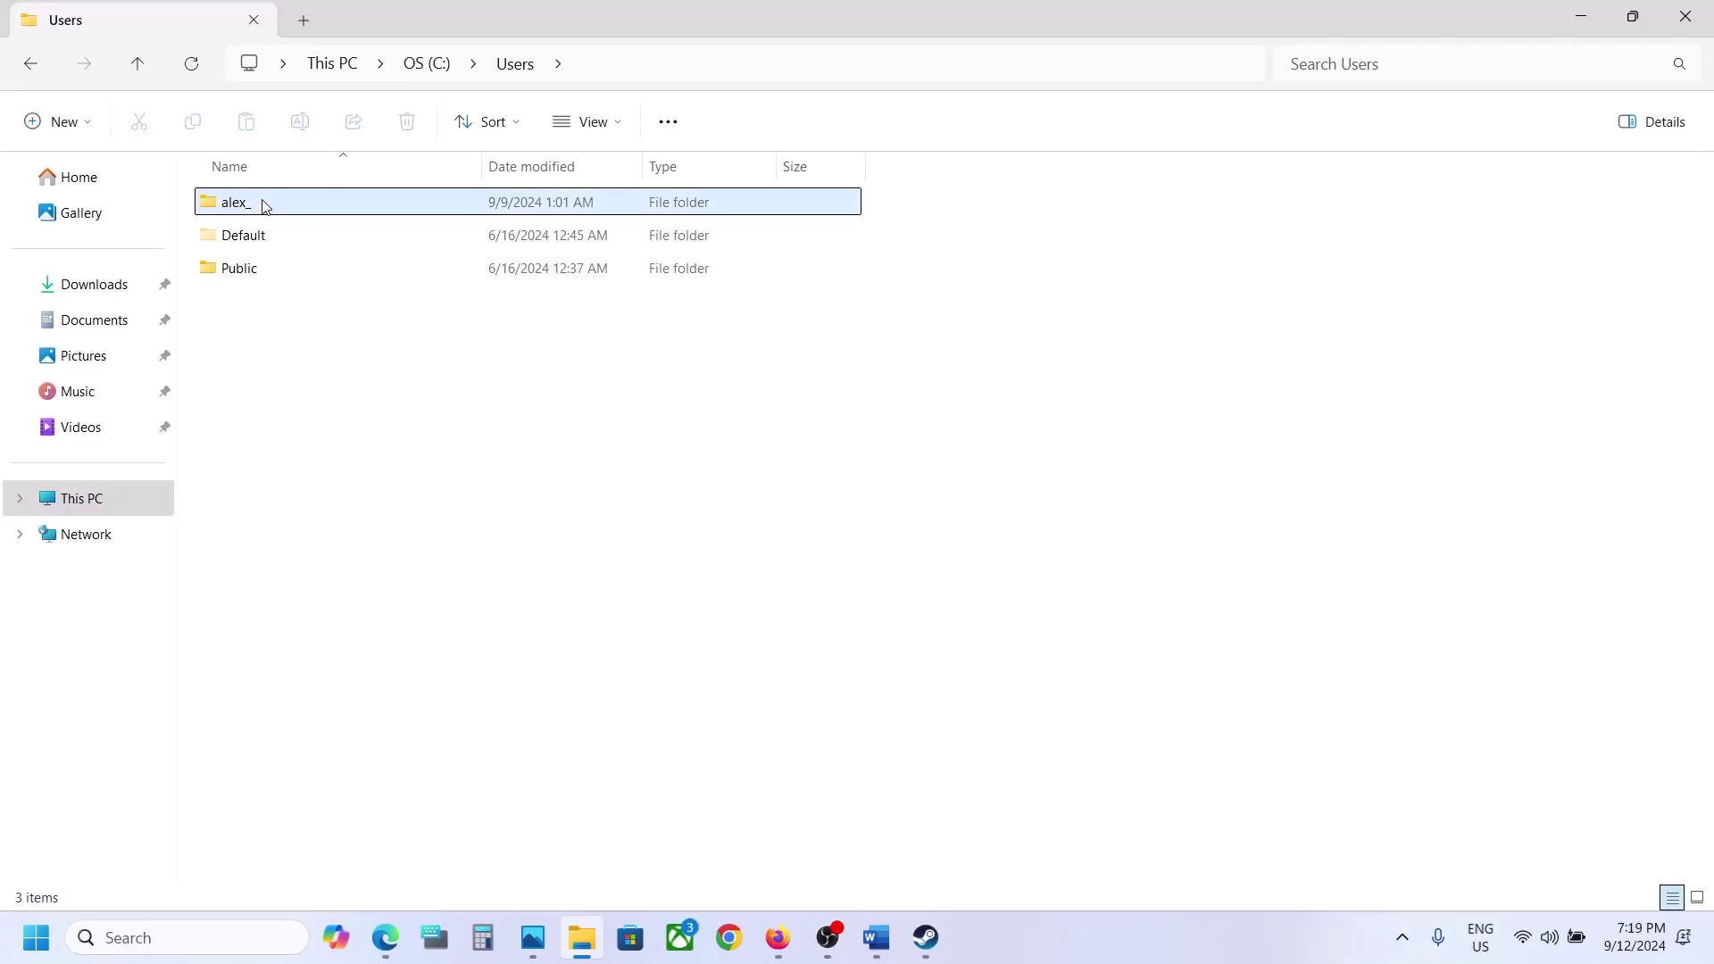
double_click(333, 206)
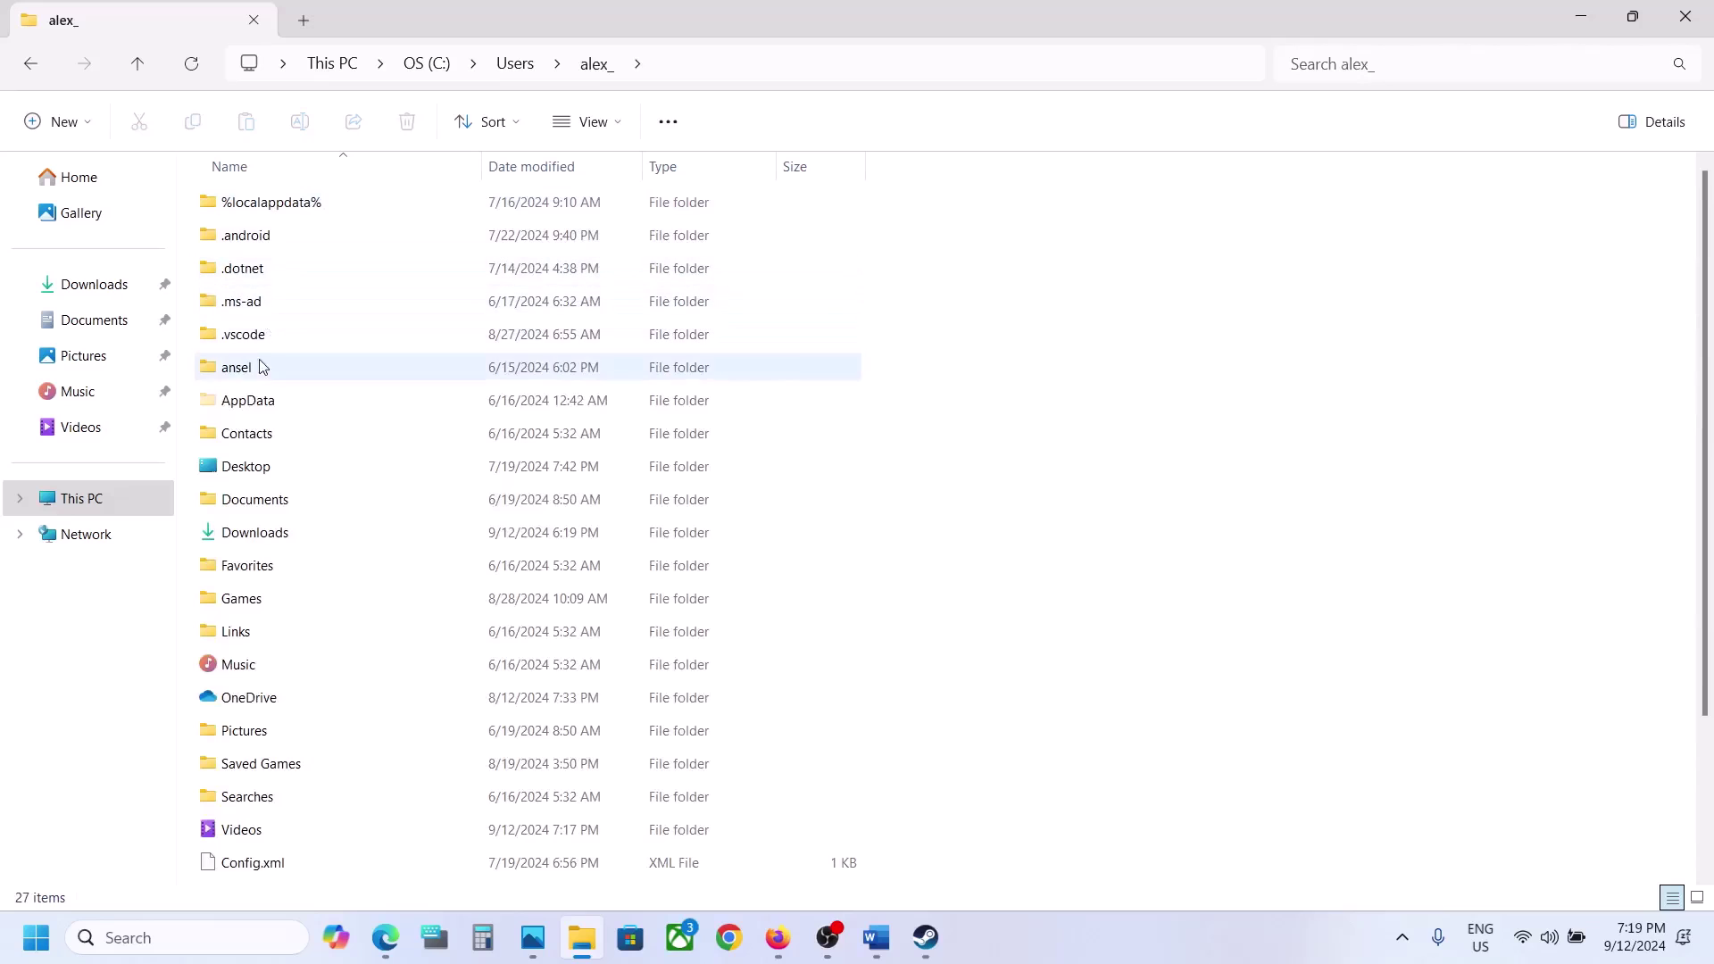
Check that hidden items are set to show, and open the LocalLow folder inside AppData.
left_click(255, 401)
left_click(598, 125)
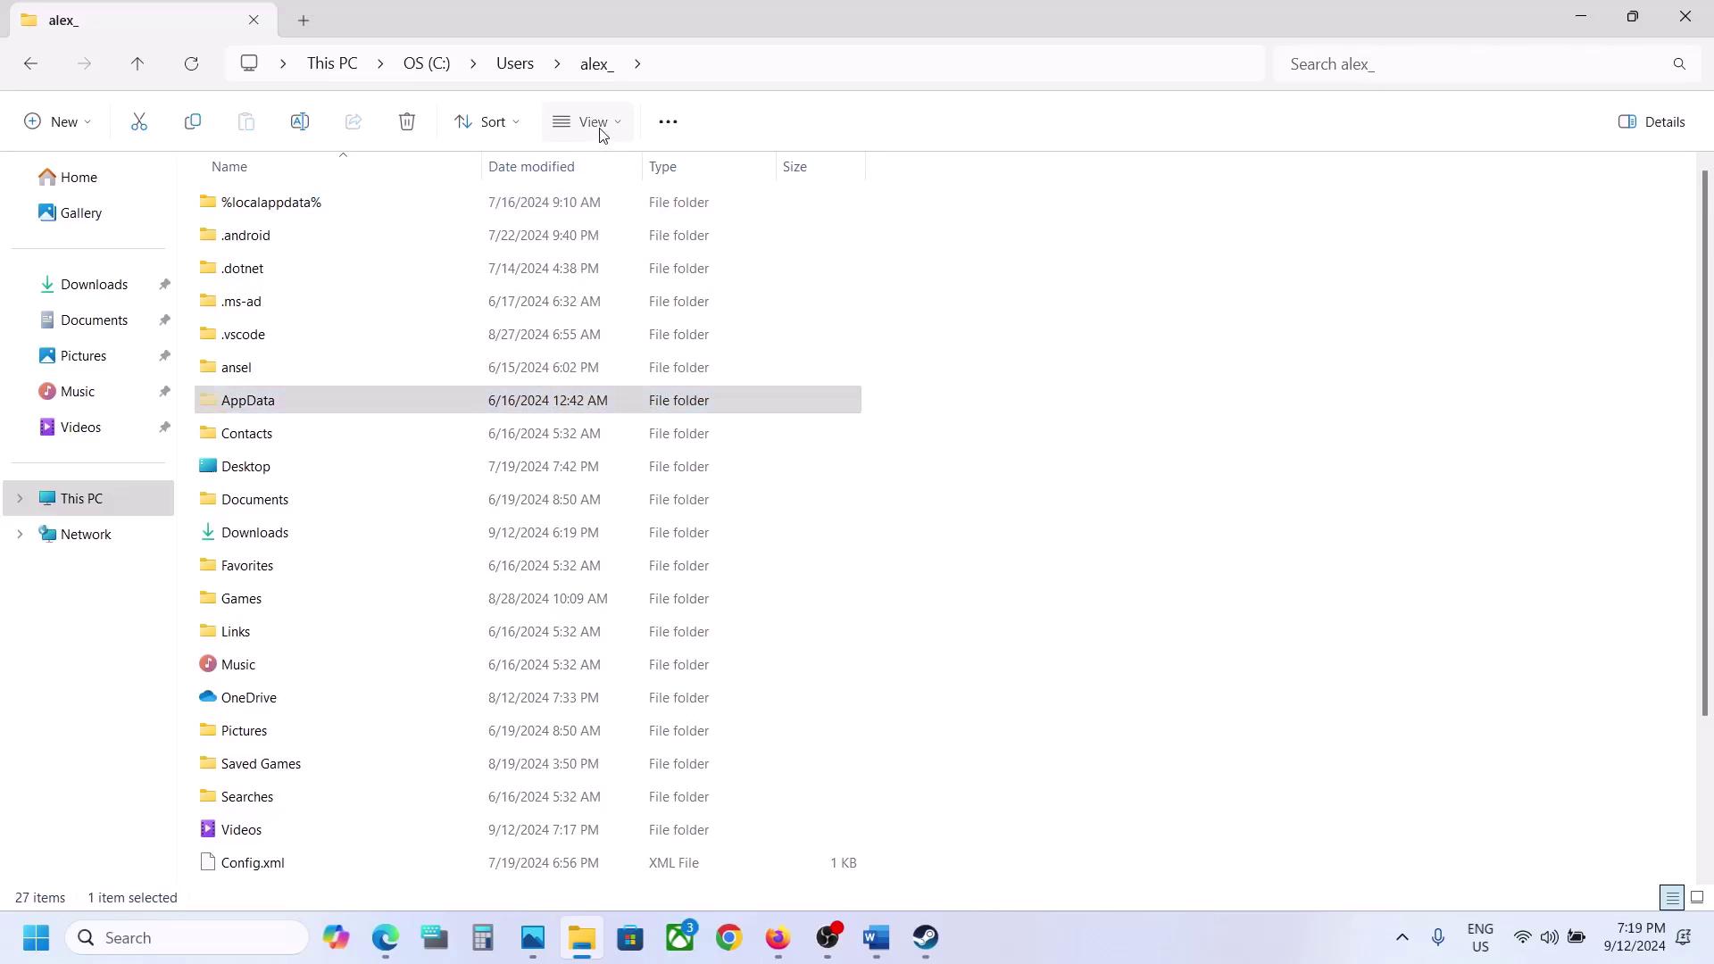
mouse_move(624, 542)
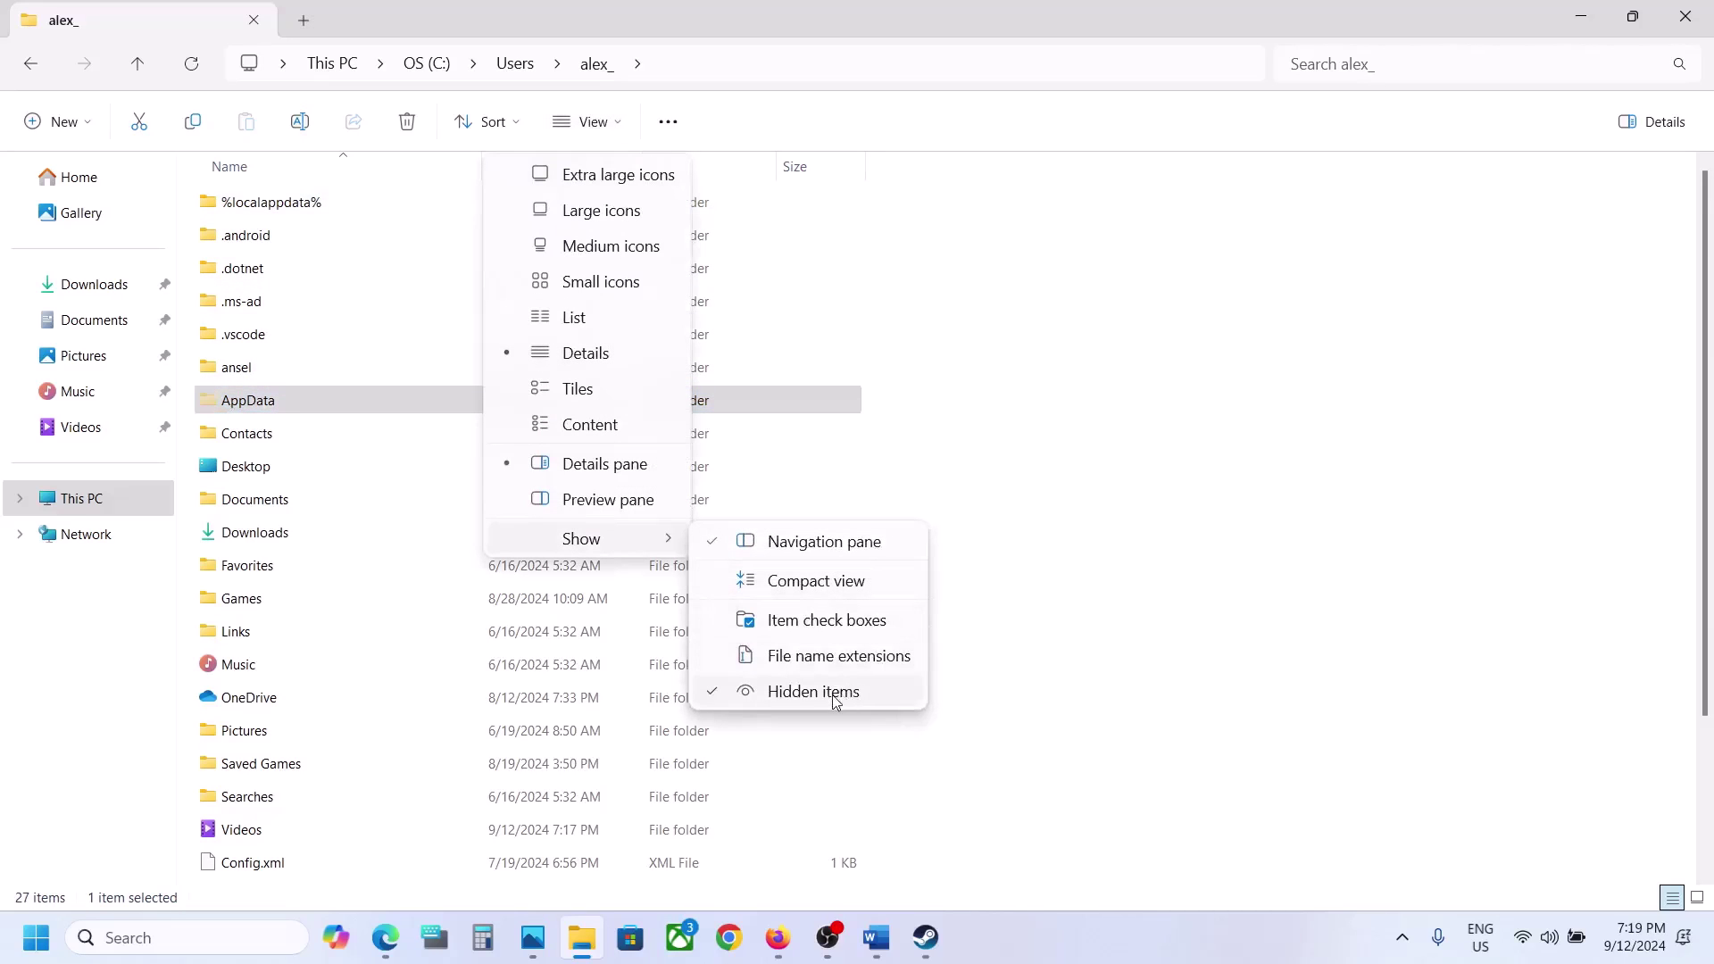
double_click(269, 400)
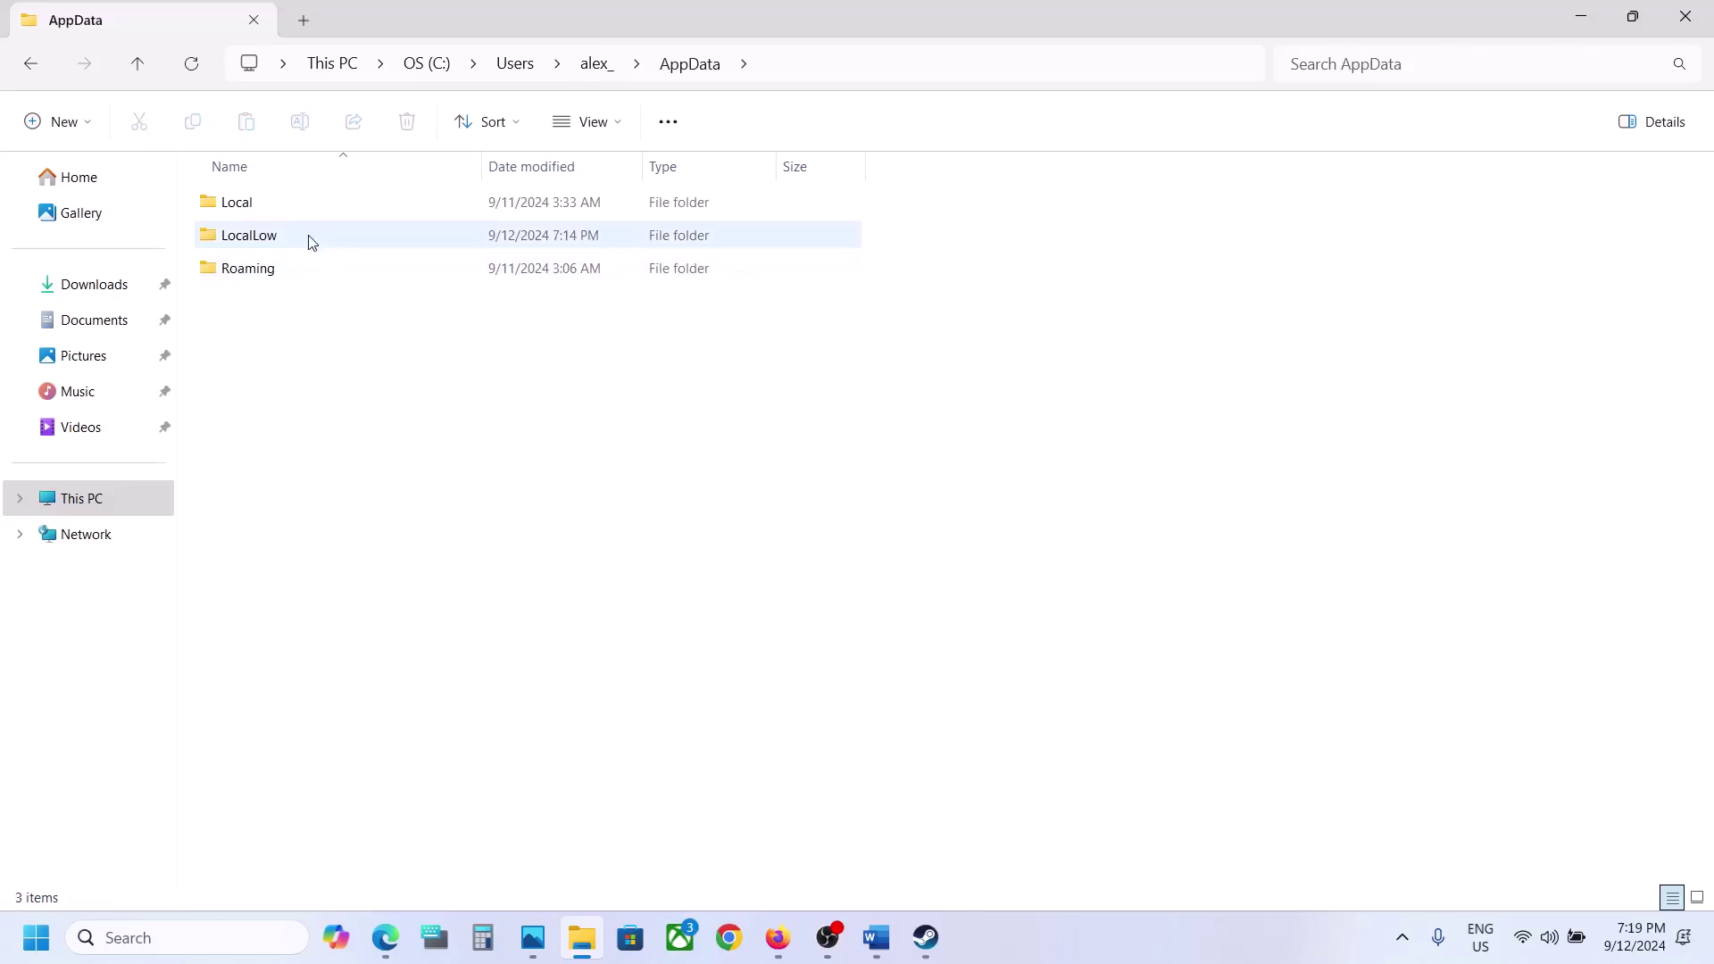
double_click(292, 237)
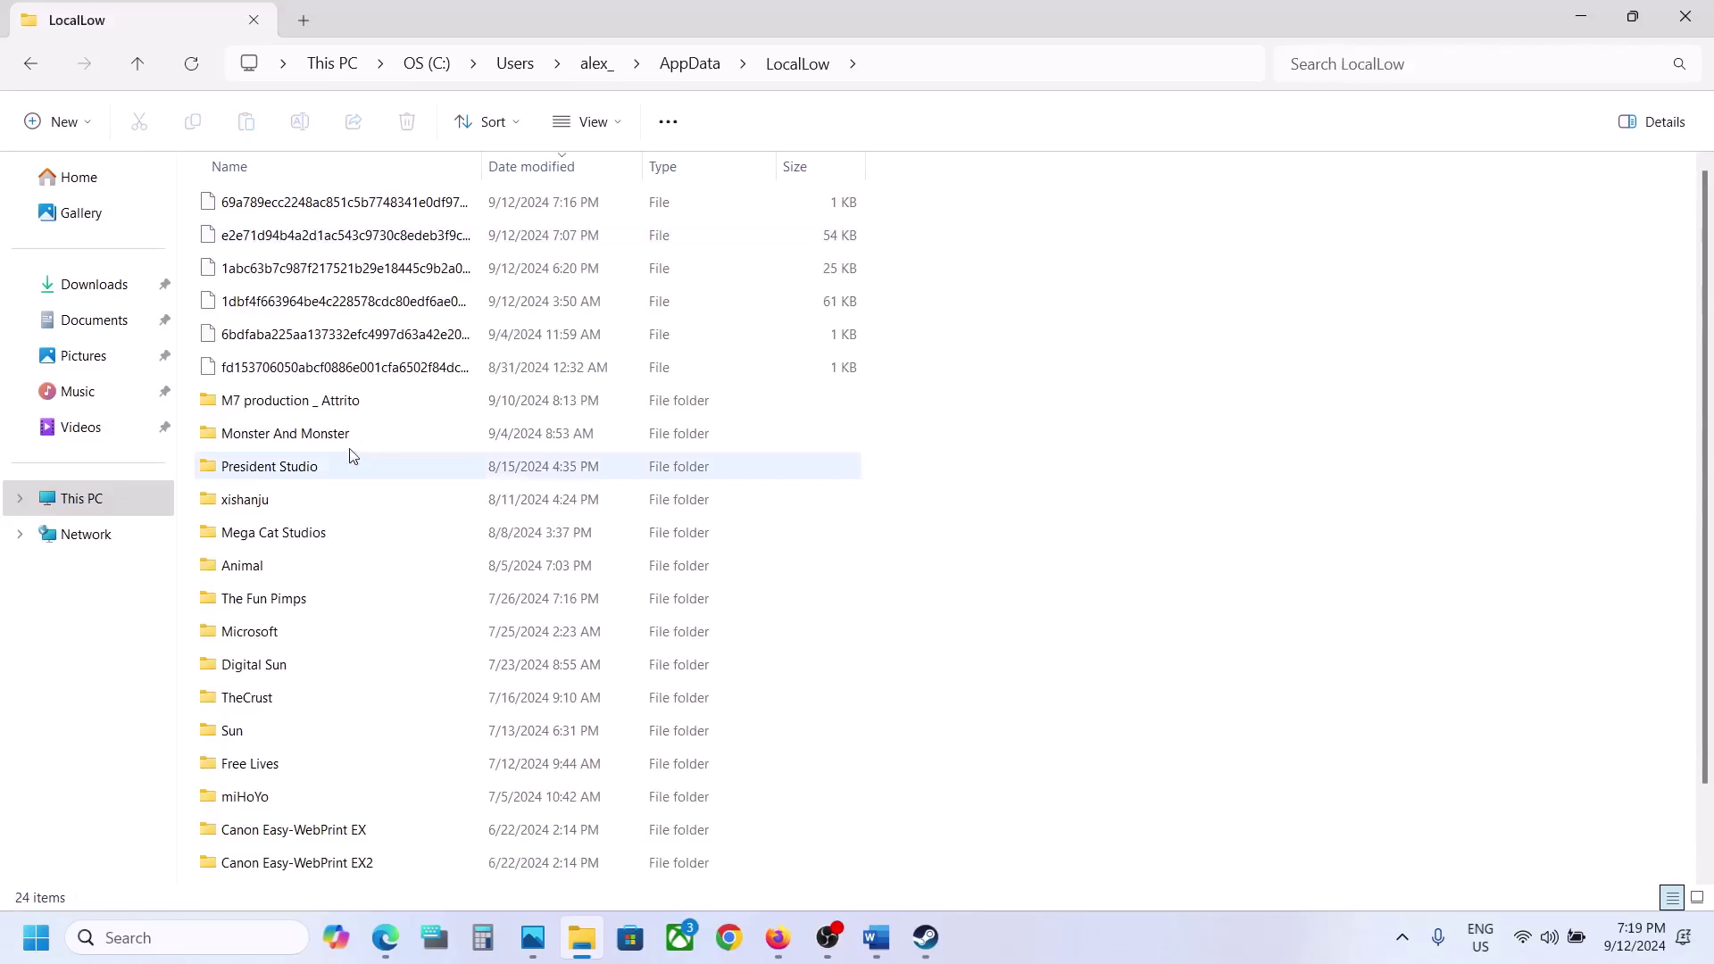
Rename the save game folder "M7 production _ Attrito" to "M7 production _ Attrito.old".
left_click(273, 415)
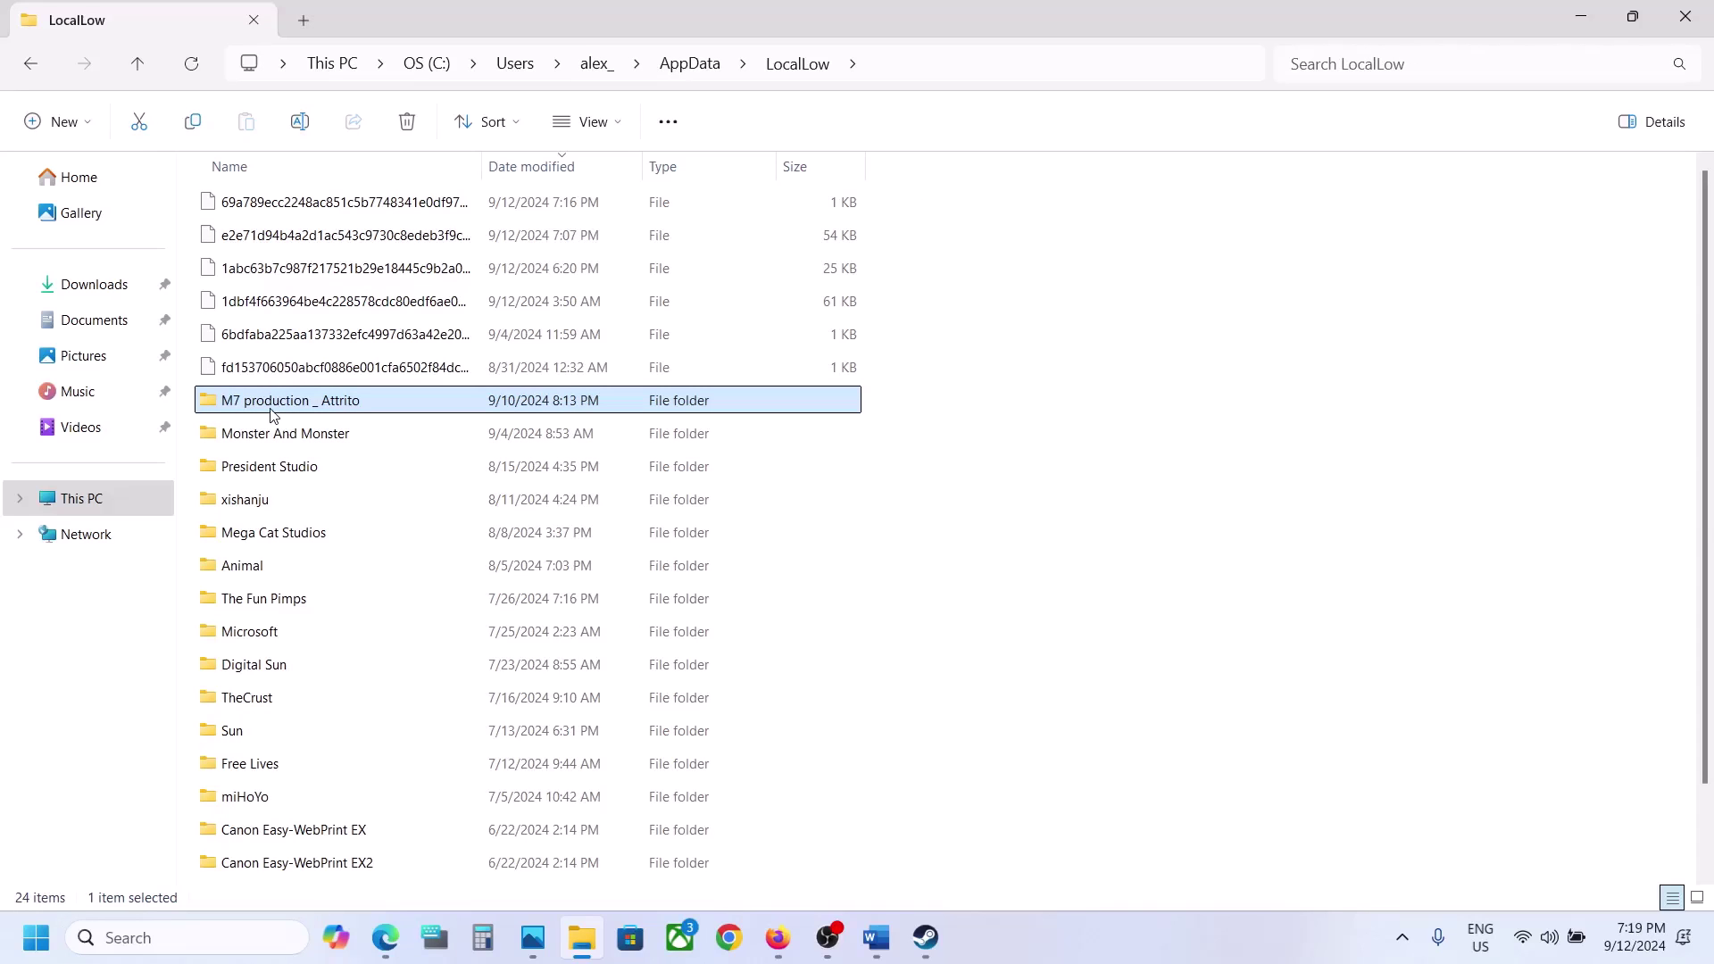
right_click(363, 412)
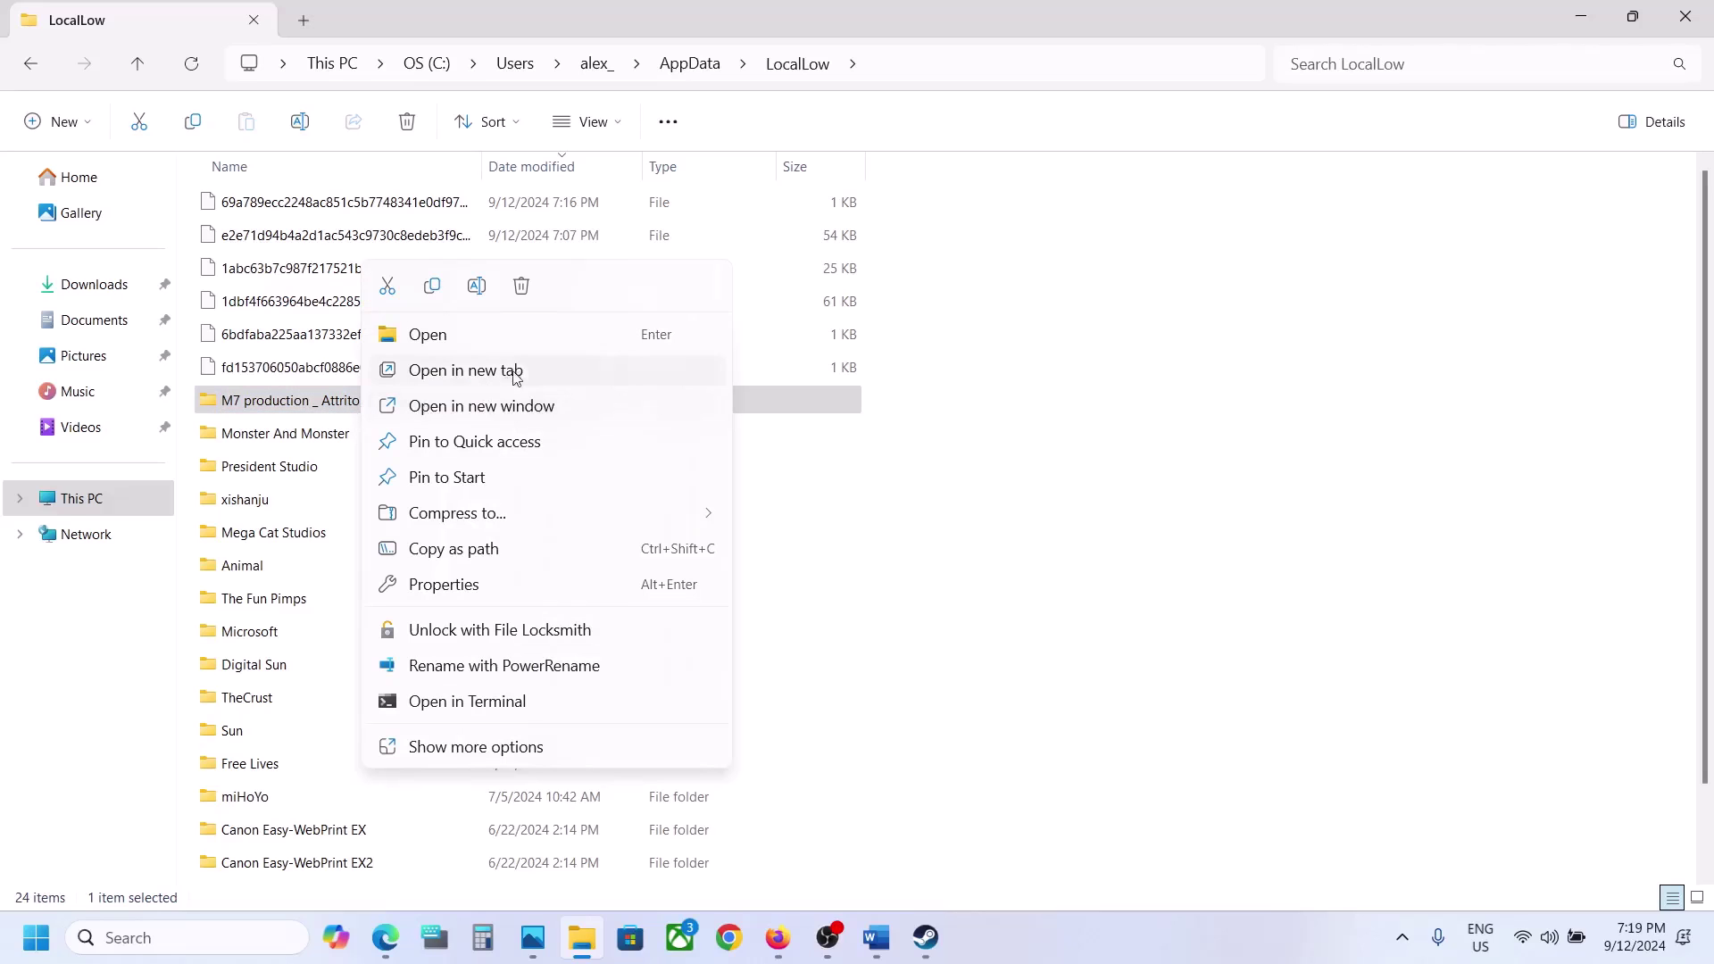
left_click(477, 285)
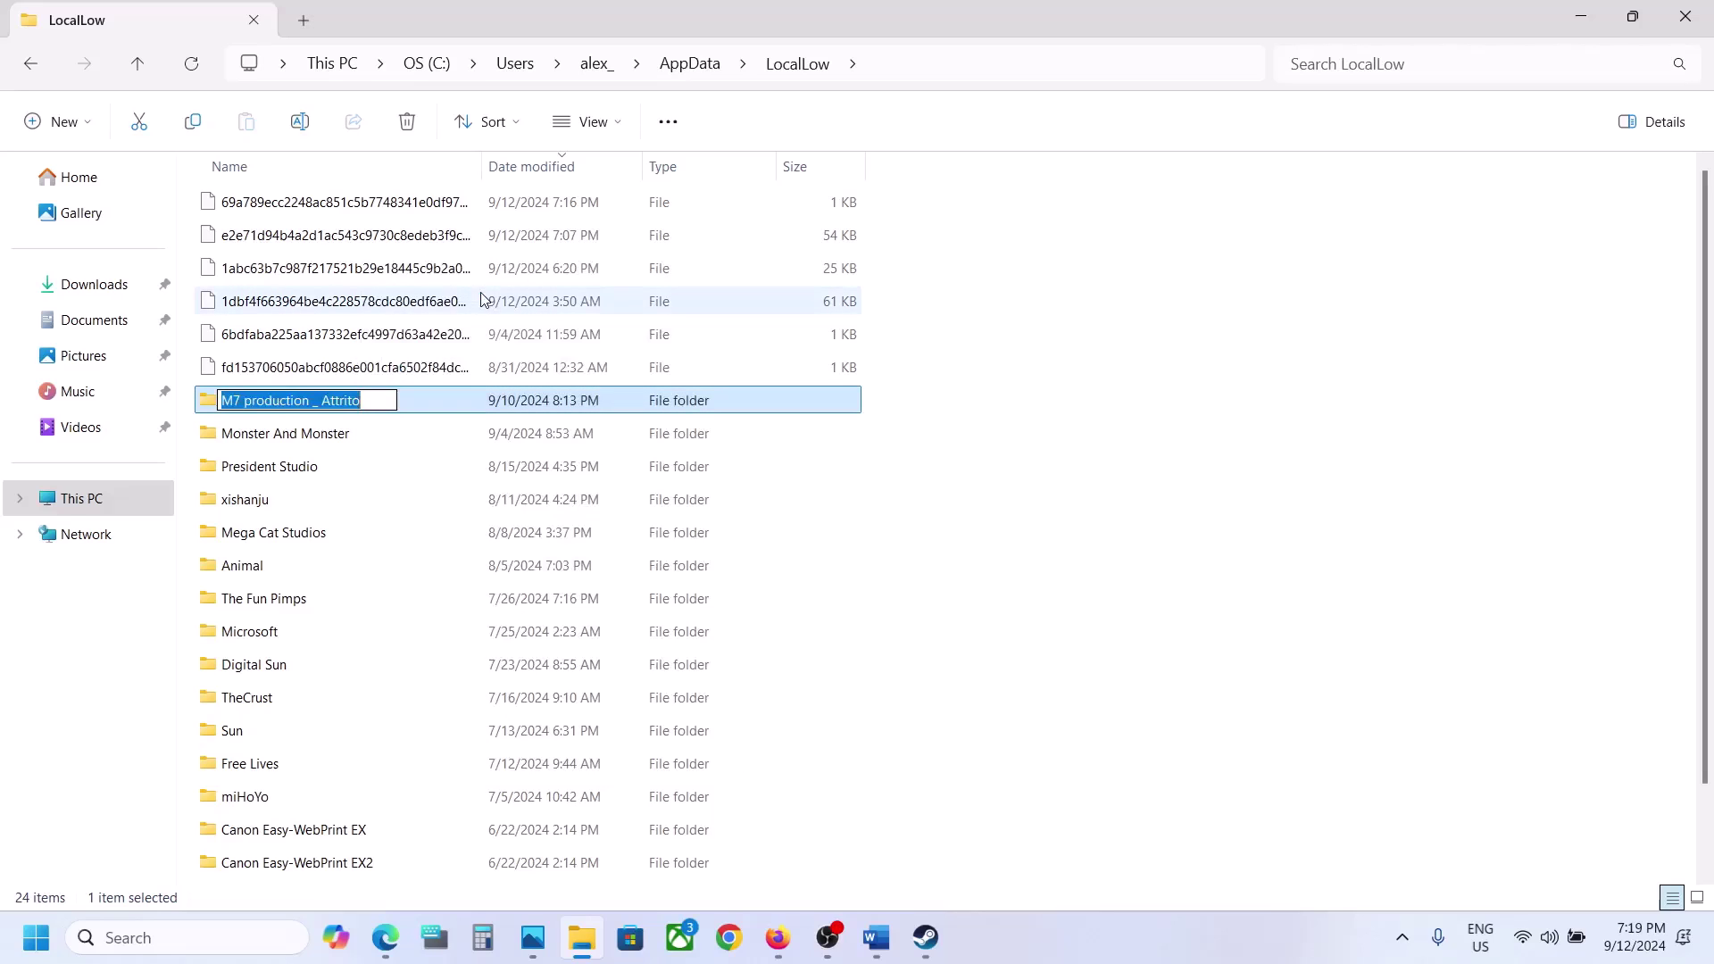
left_click(382, 399)
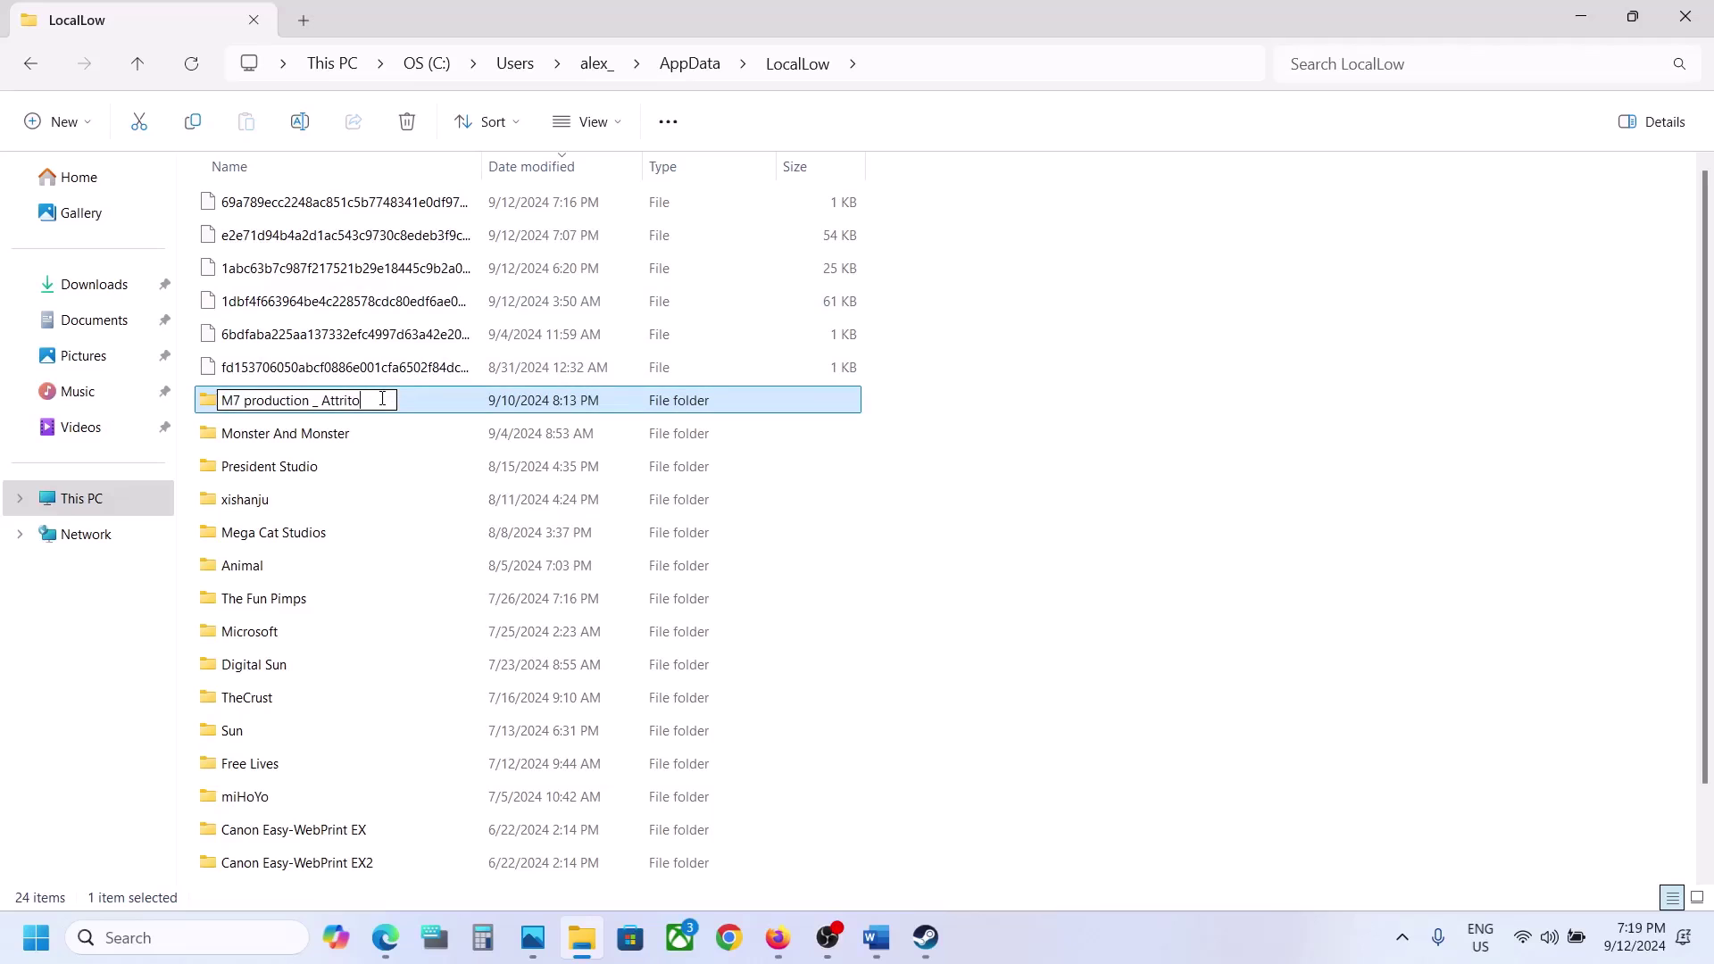
left_click(940, 555)
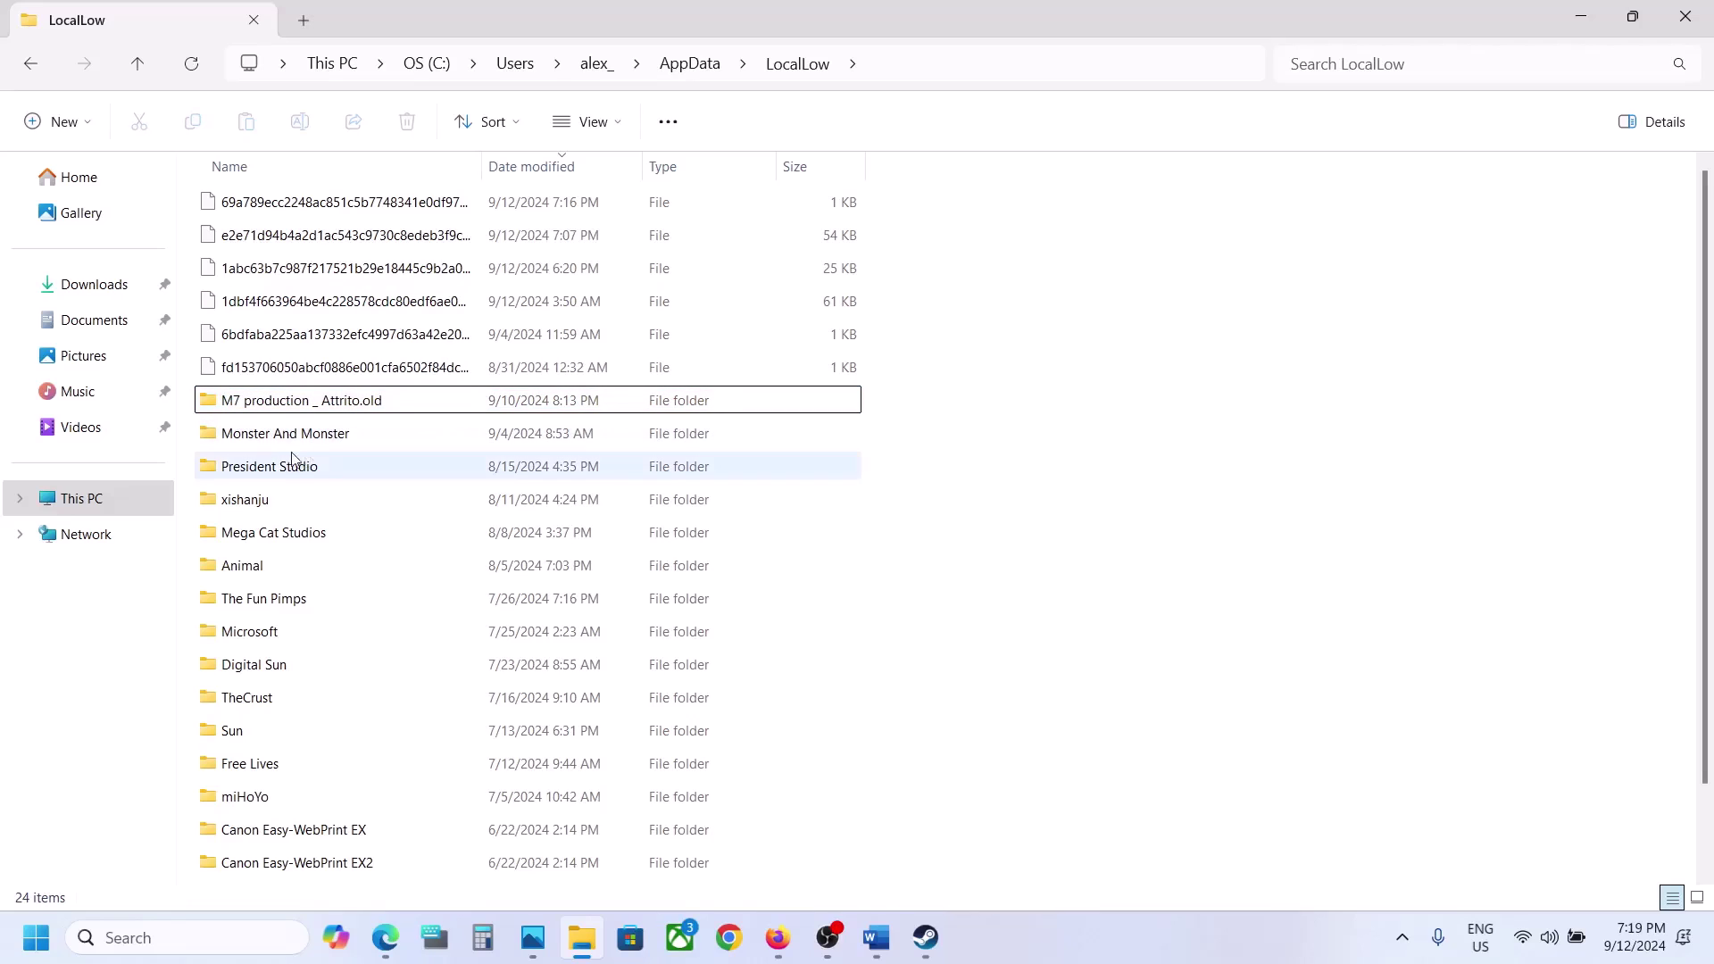
right_click(357, 408)
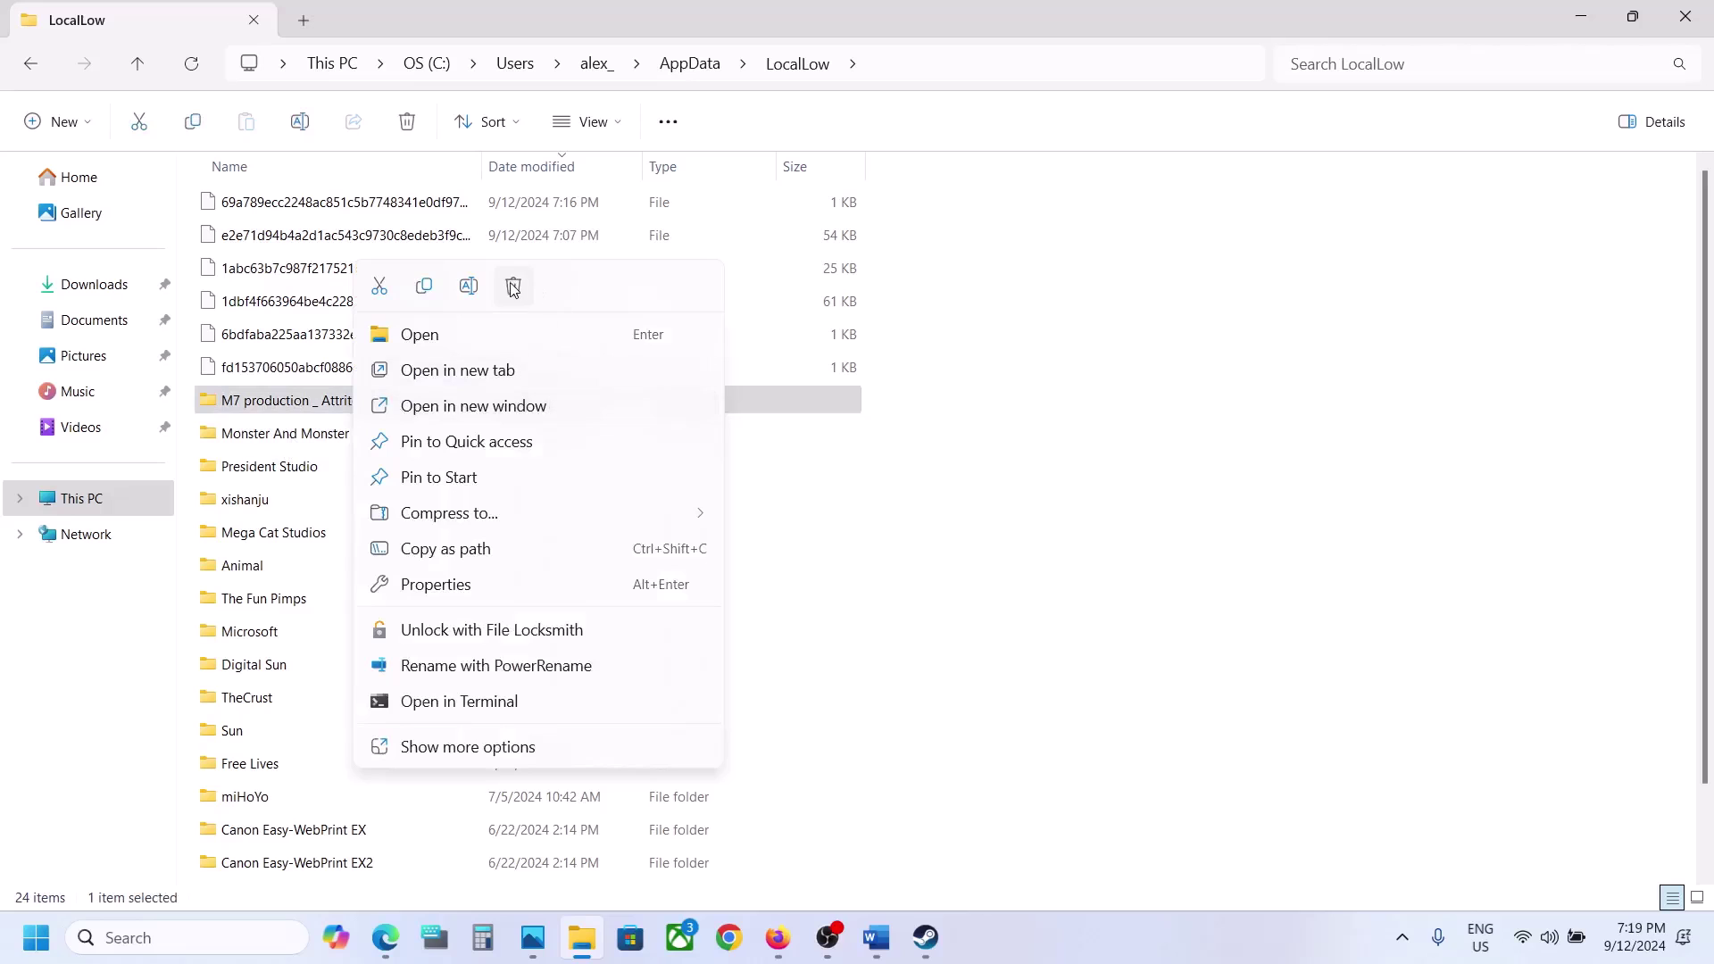
left_click(1122, 766)
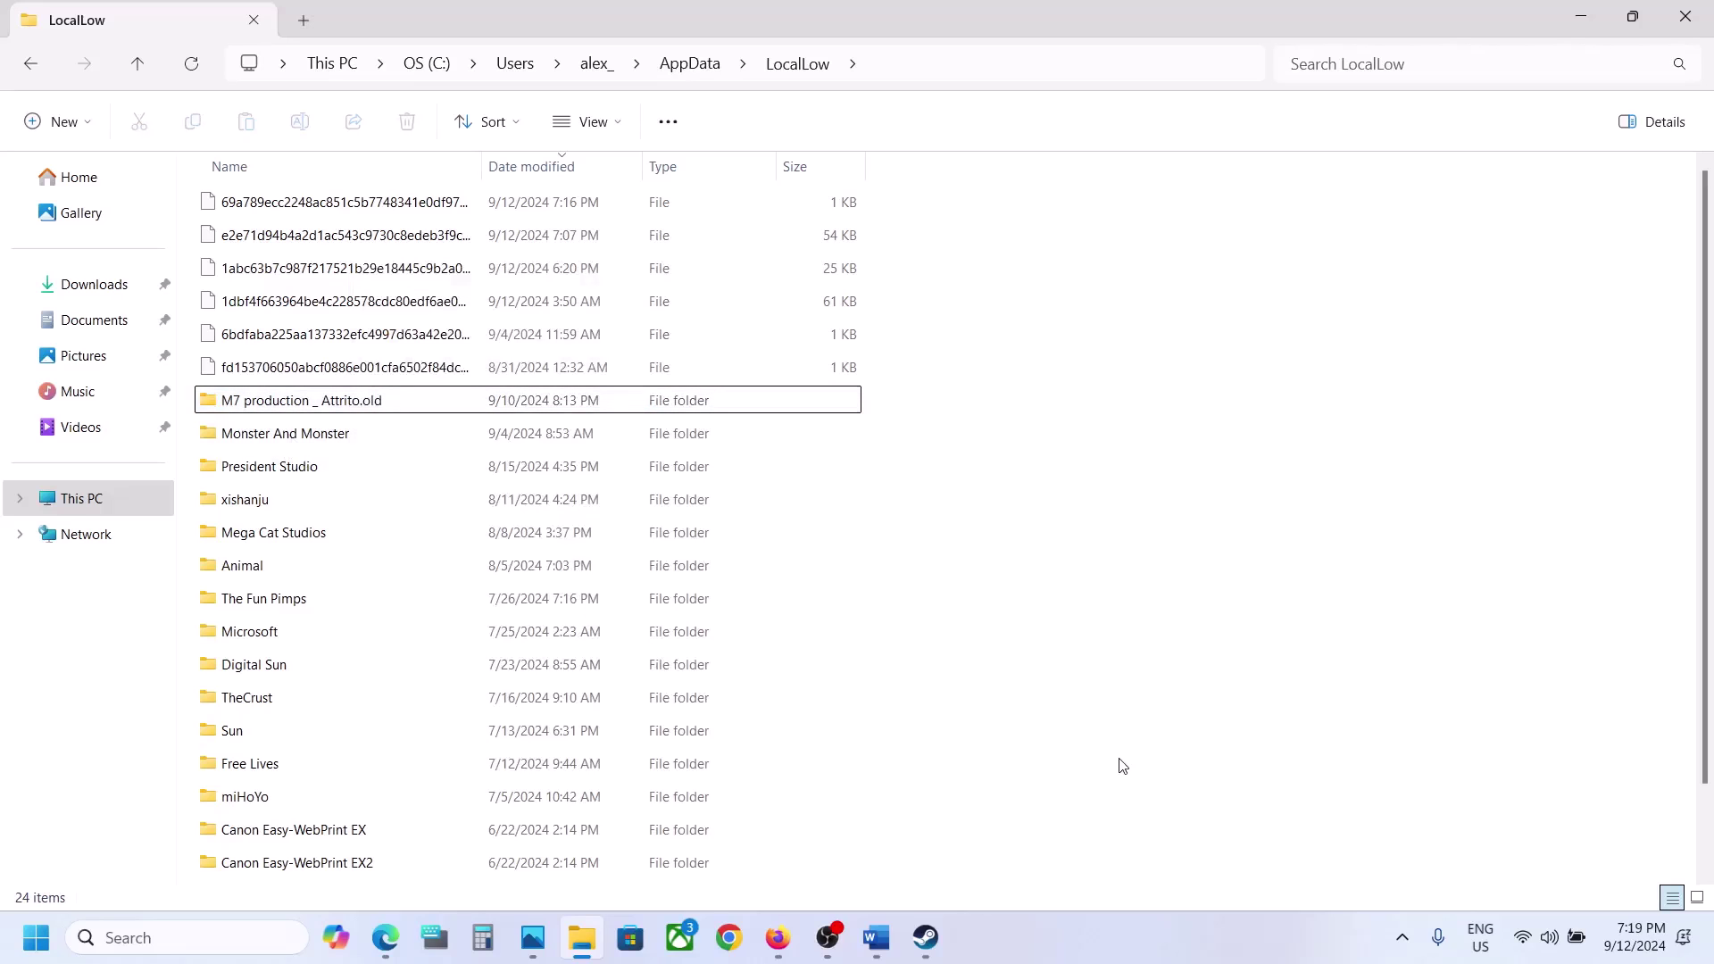
Switch to the Word checklist and read the Step 3 advice on running the game from its installation folder.
left_click(926, 937)
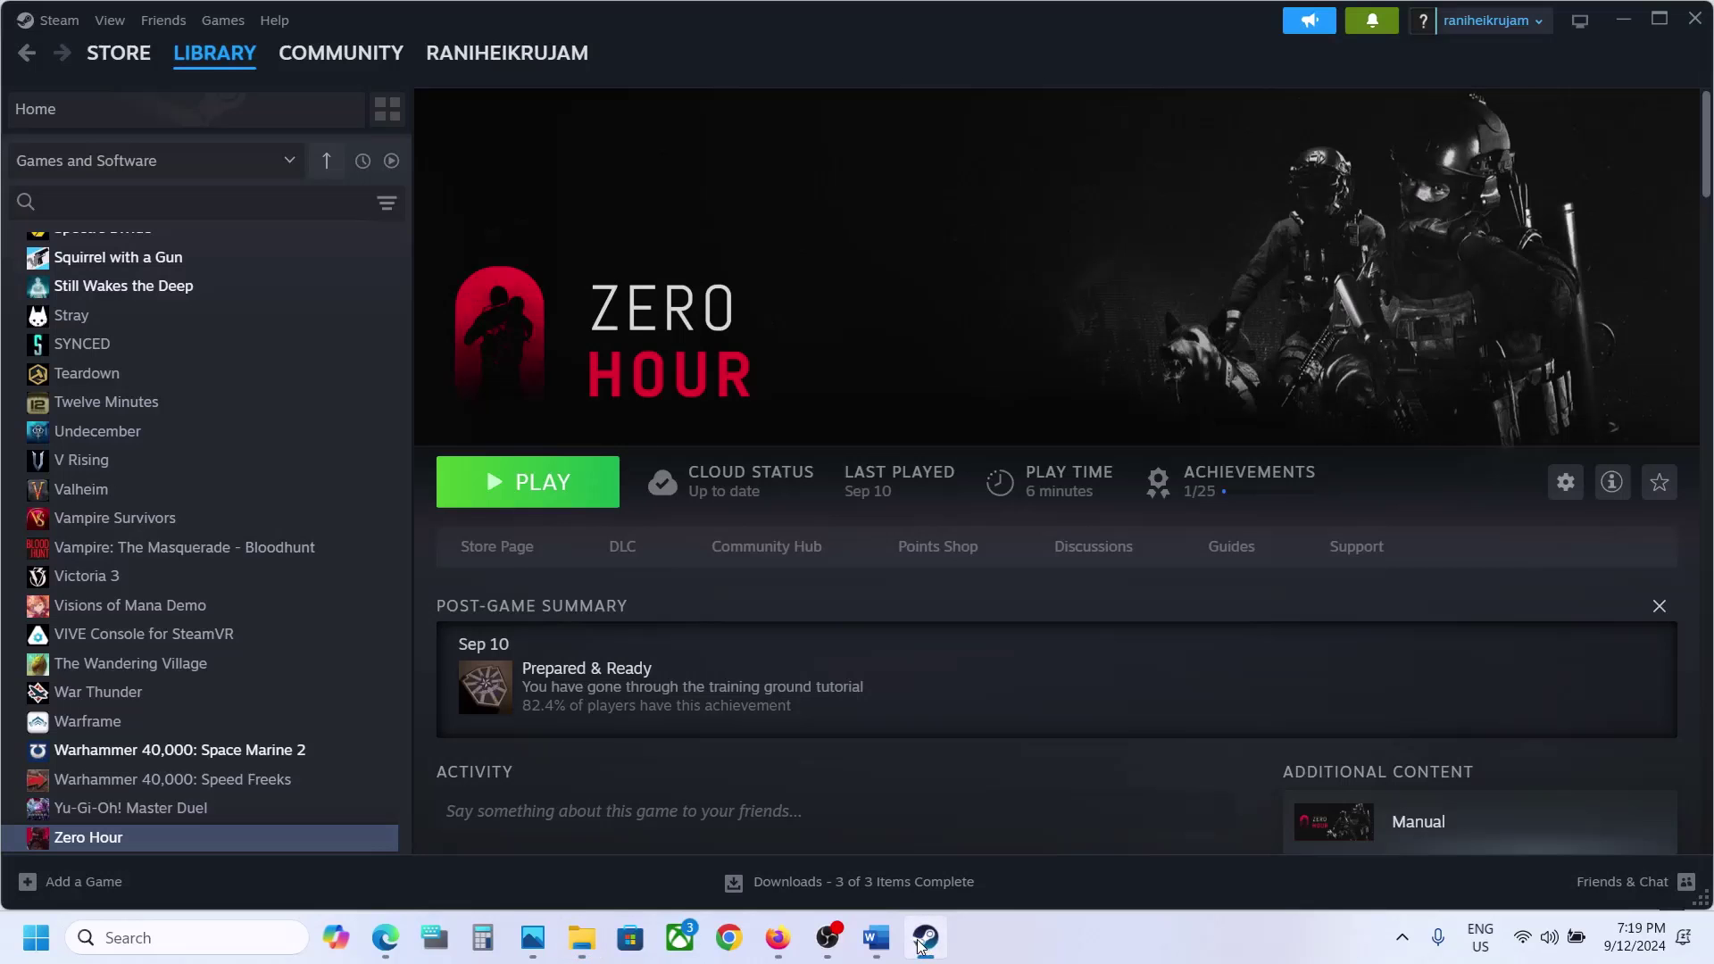
left_click(875, 937)
scroll(745, 557, "down", 3)
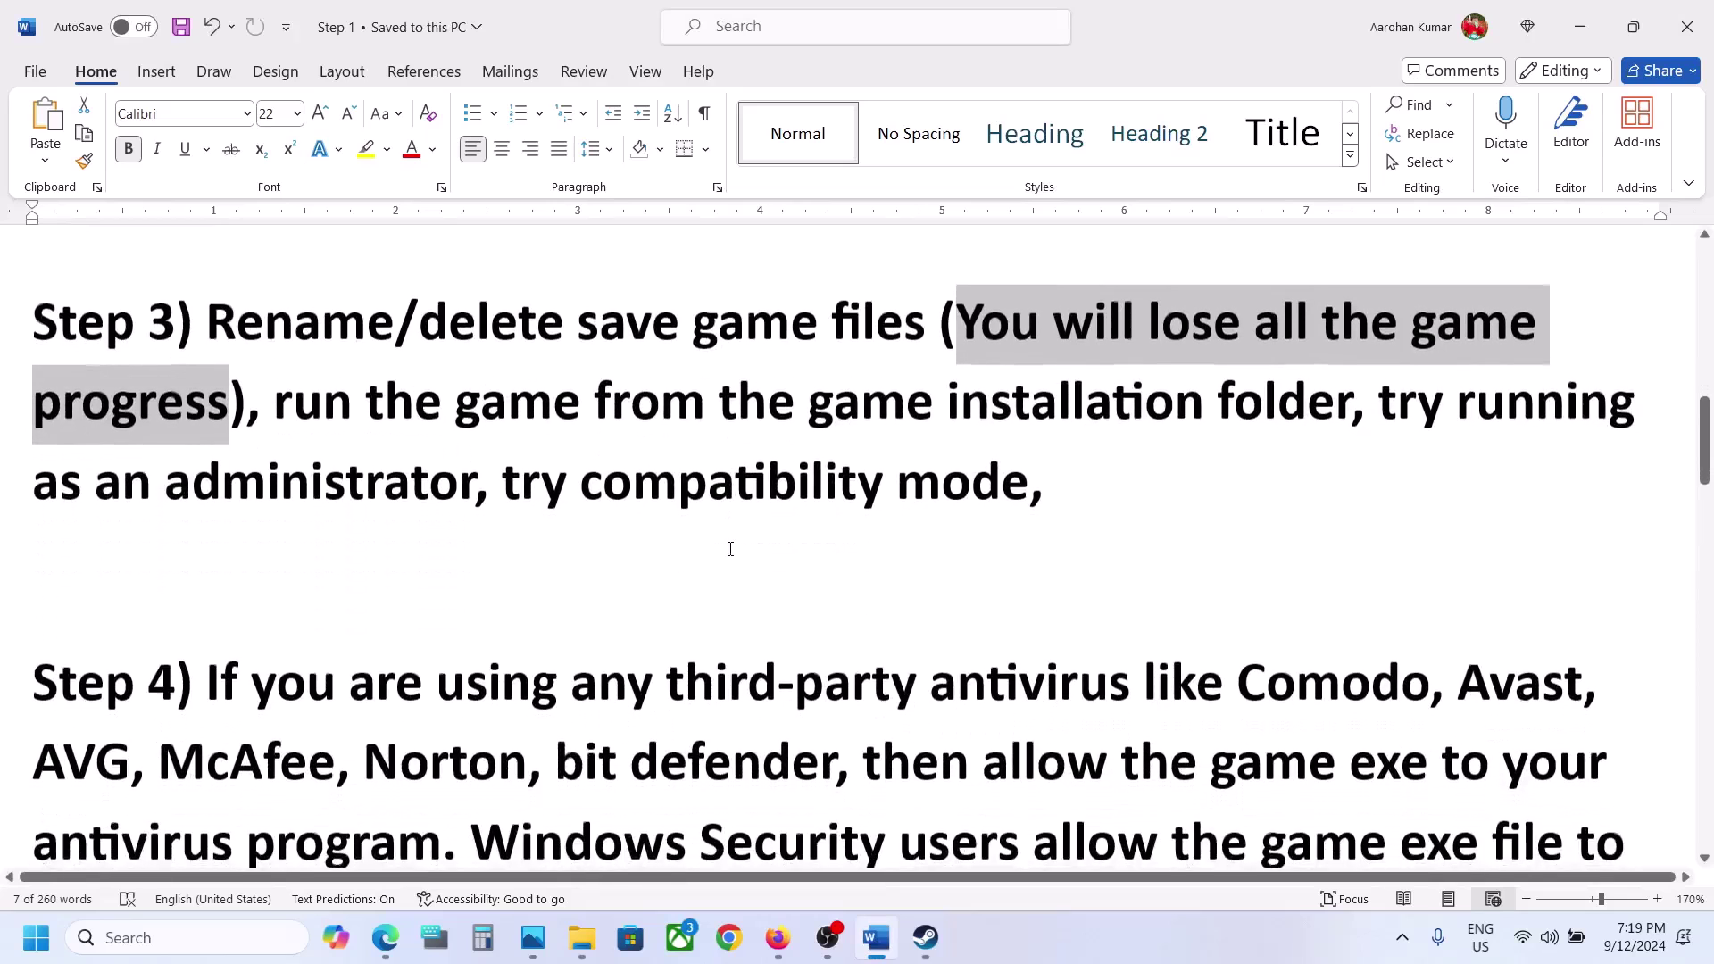
left_click_drag(279, 442, 1350, 442)
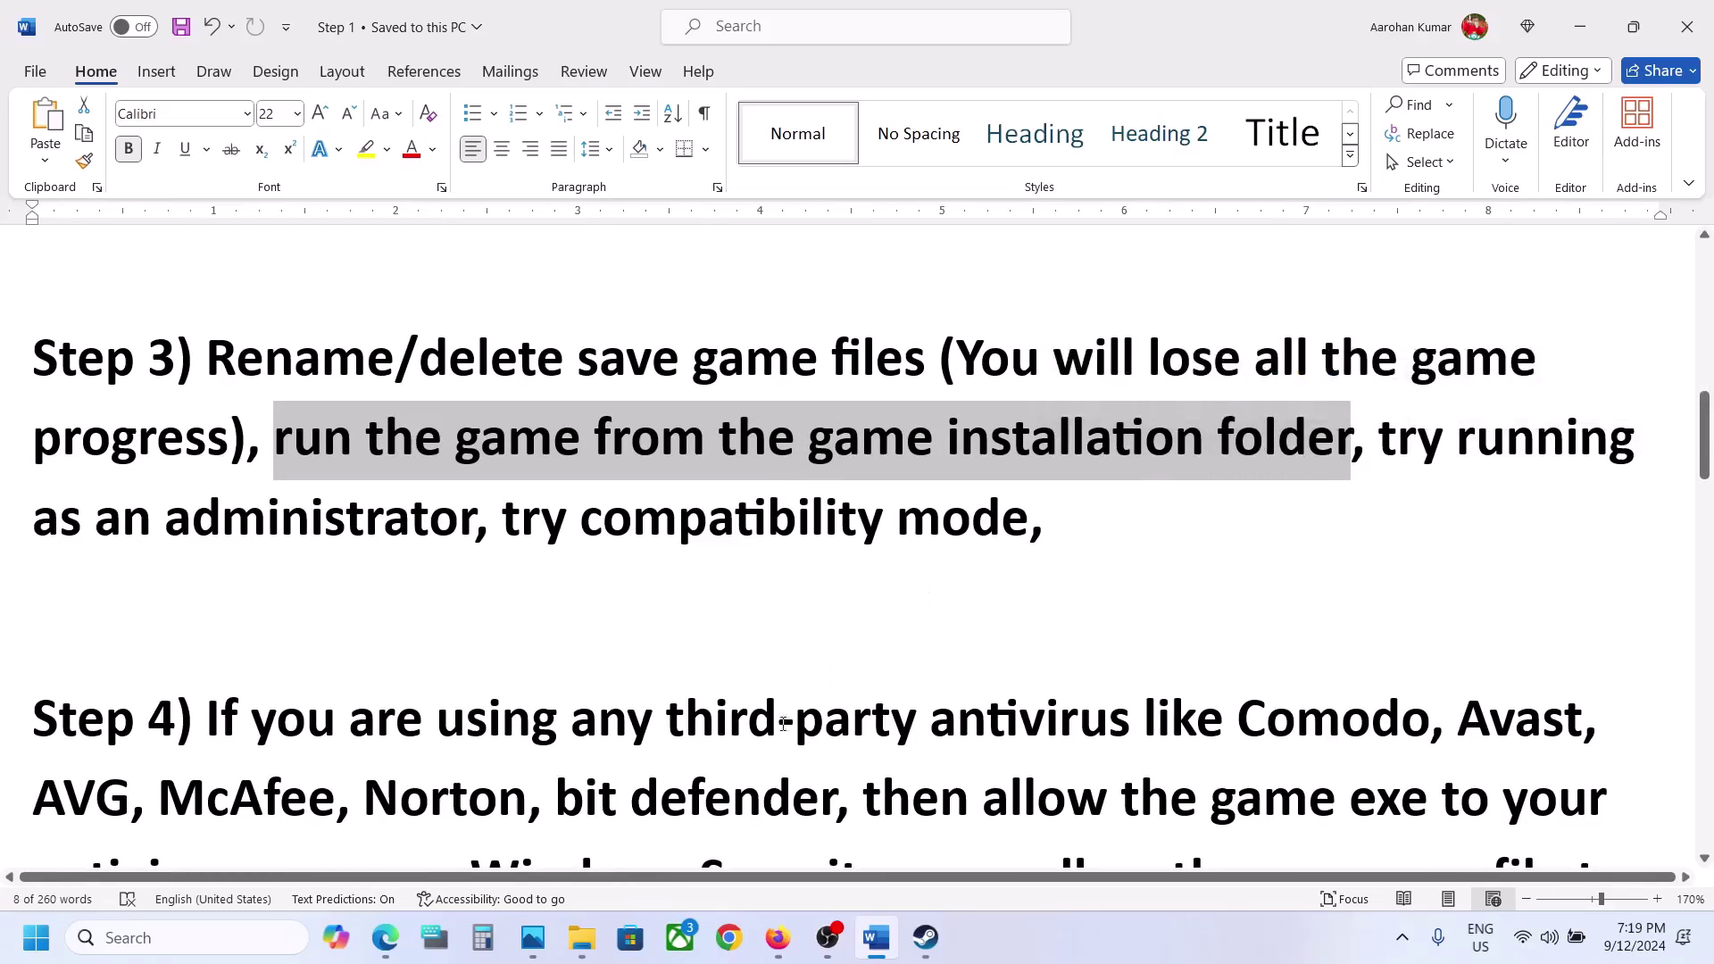
Switch to Steam and open Zero Hour's local installation folder from the library.
left_click(925, 937)
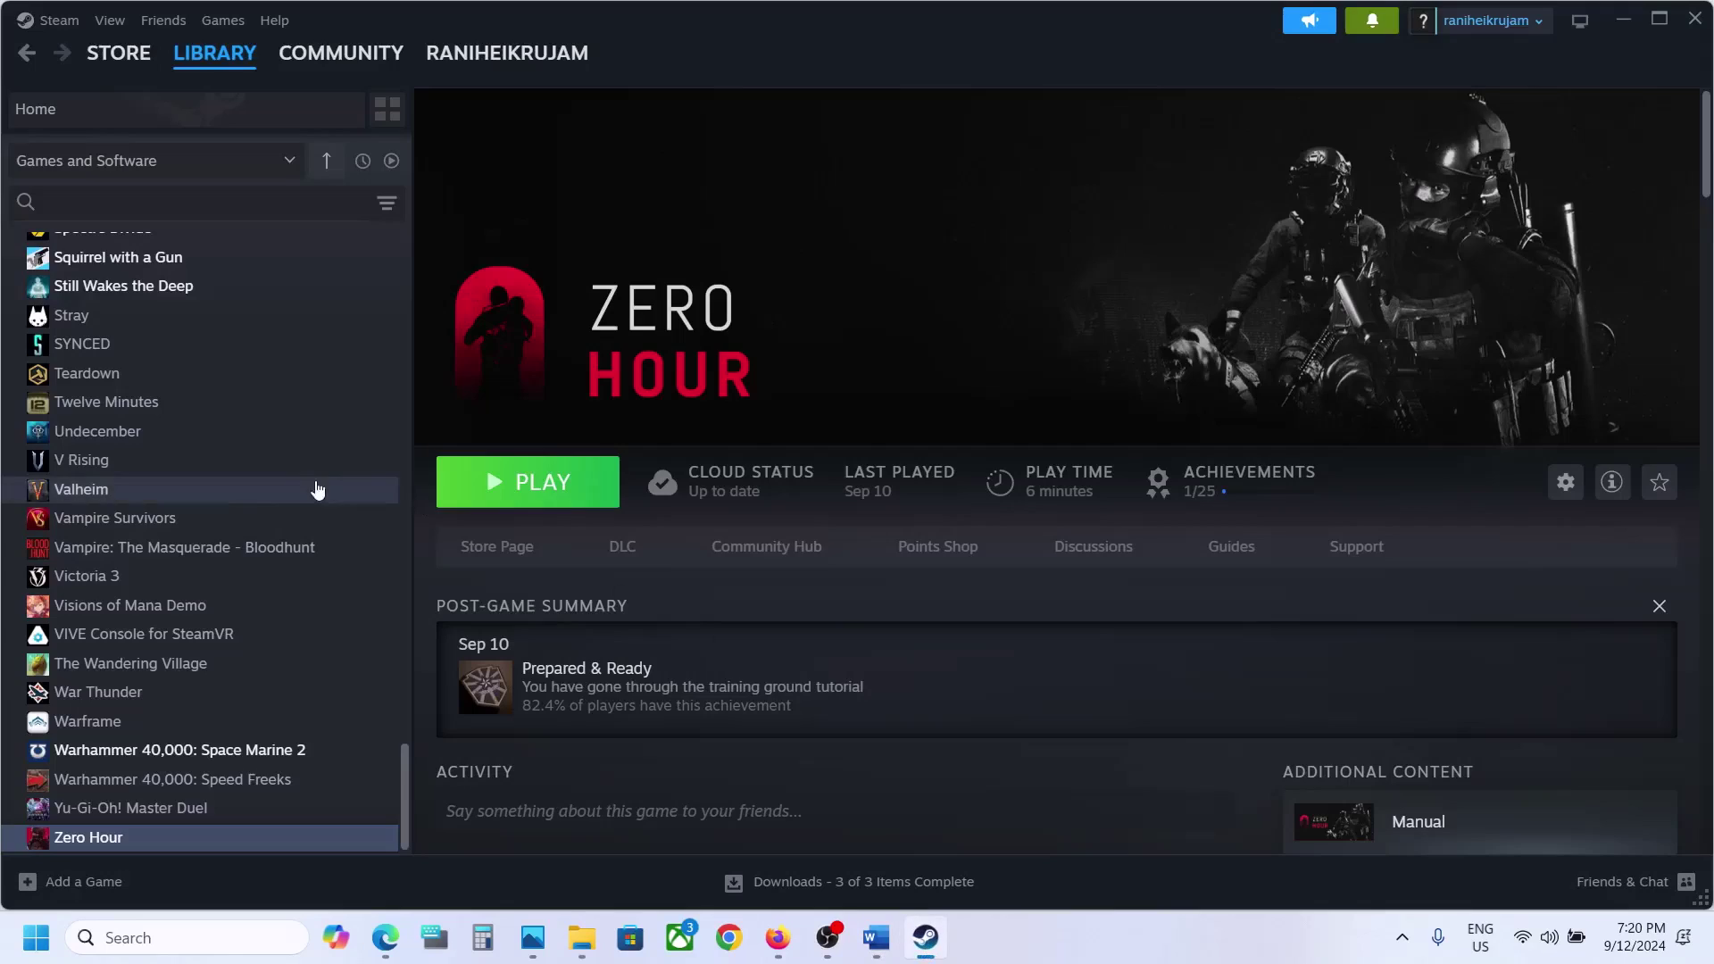
right_click(157, 843)
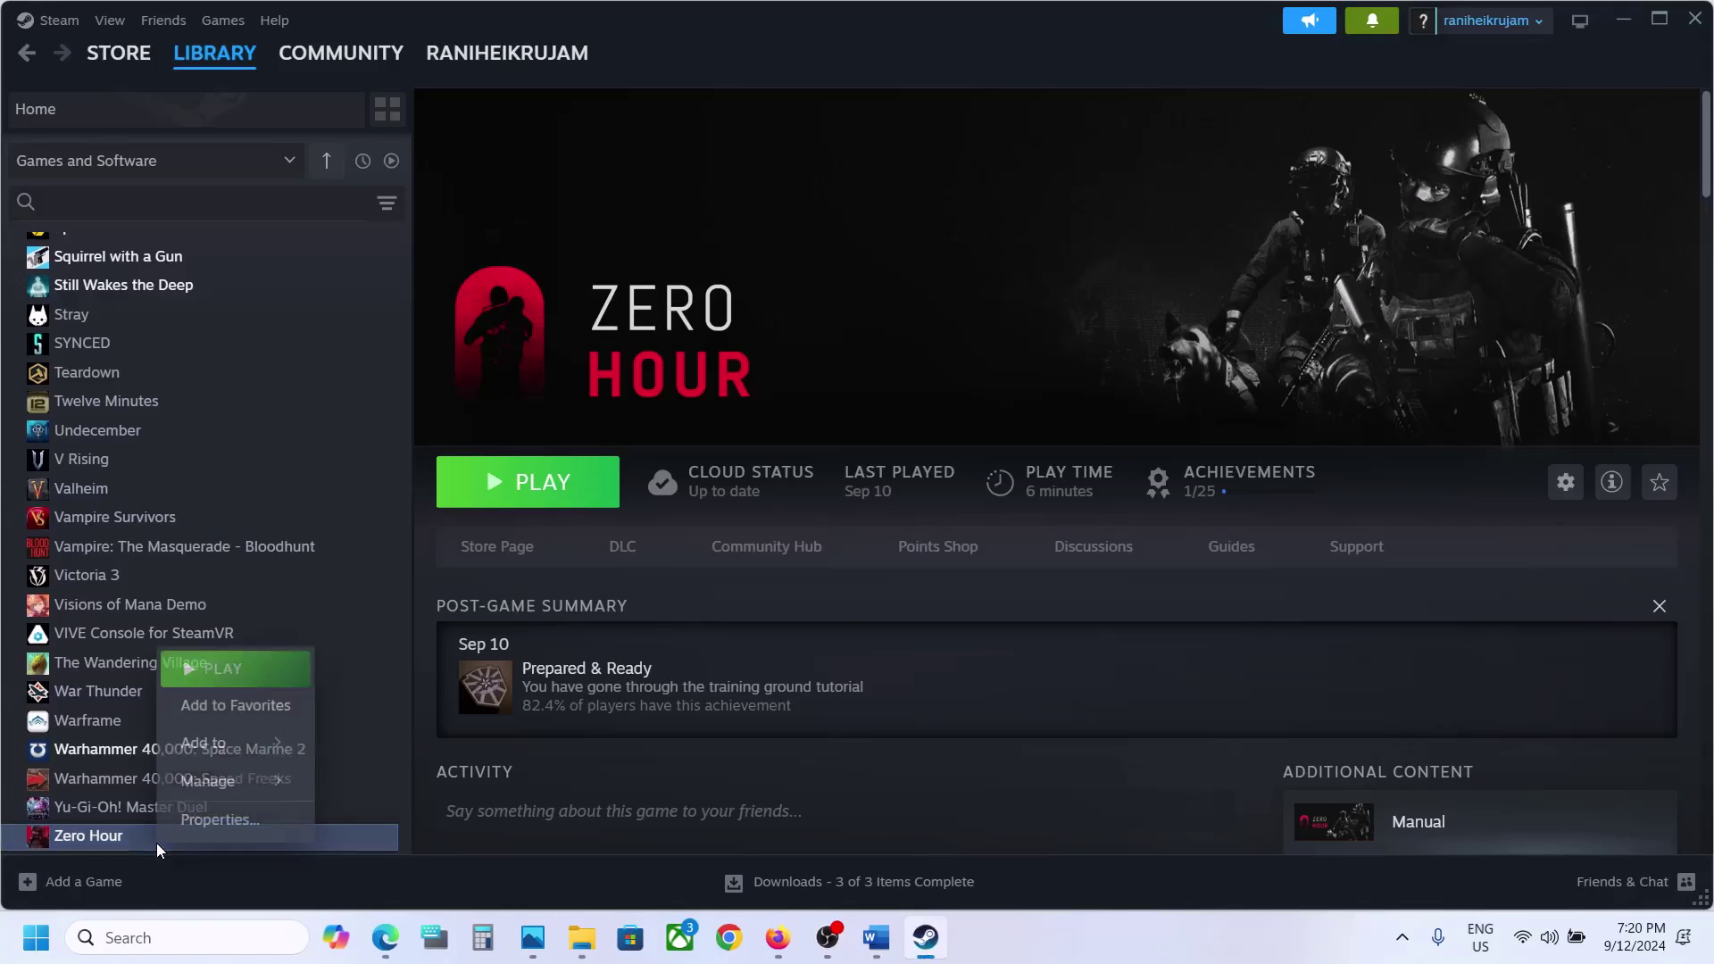
mouse_move(232, 784)
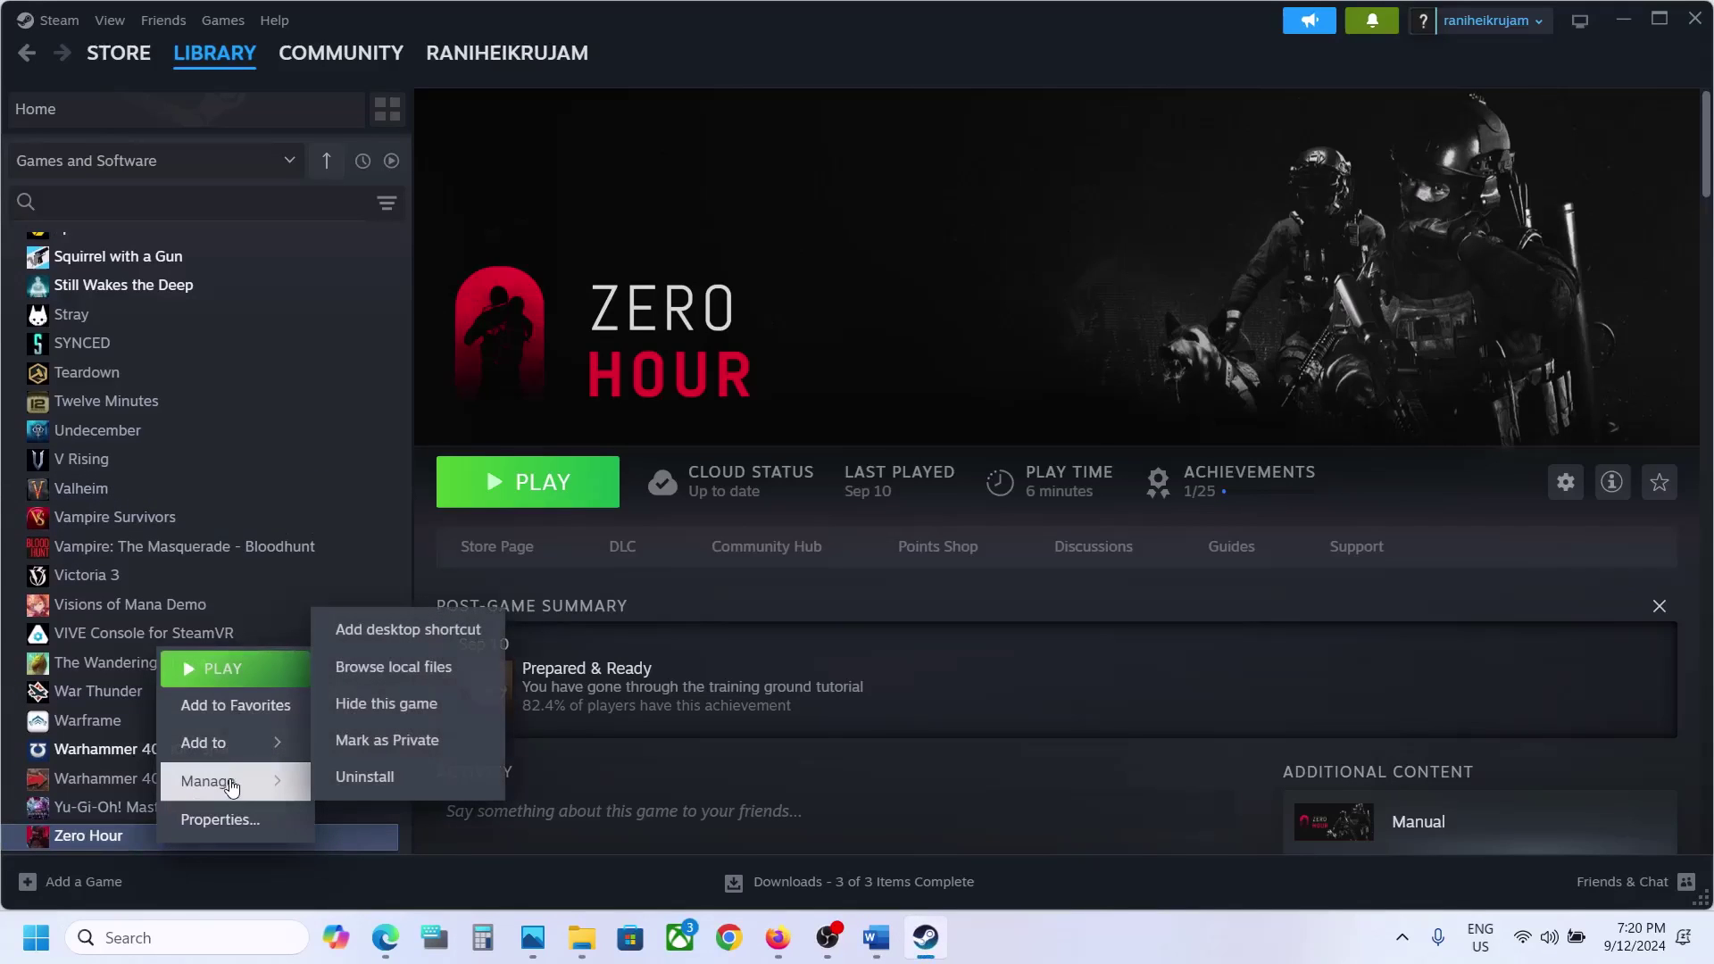
left_click(439, 680)
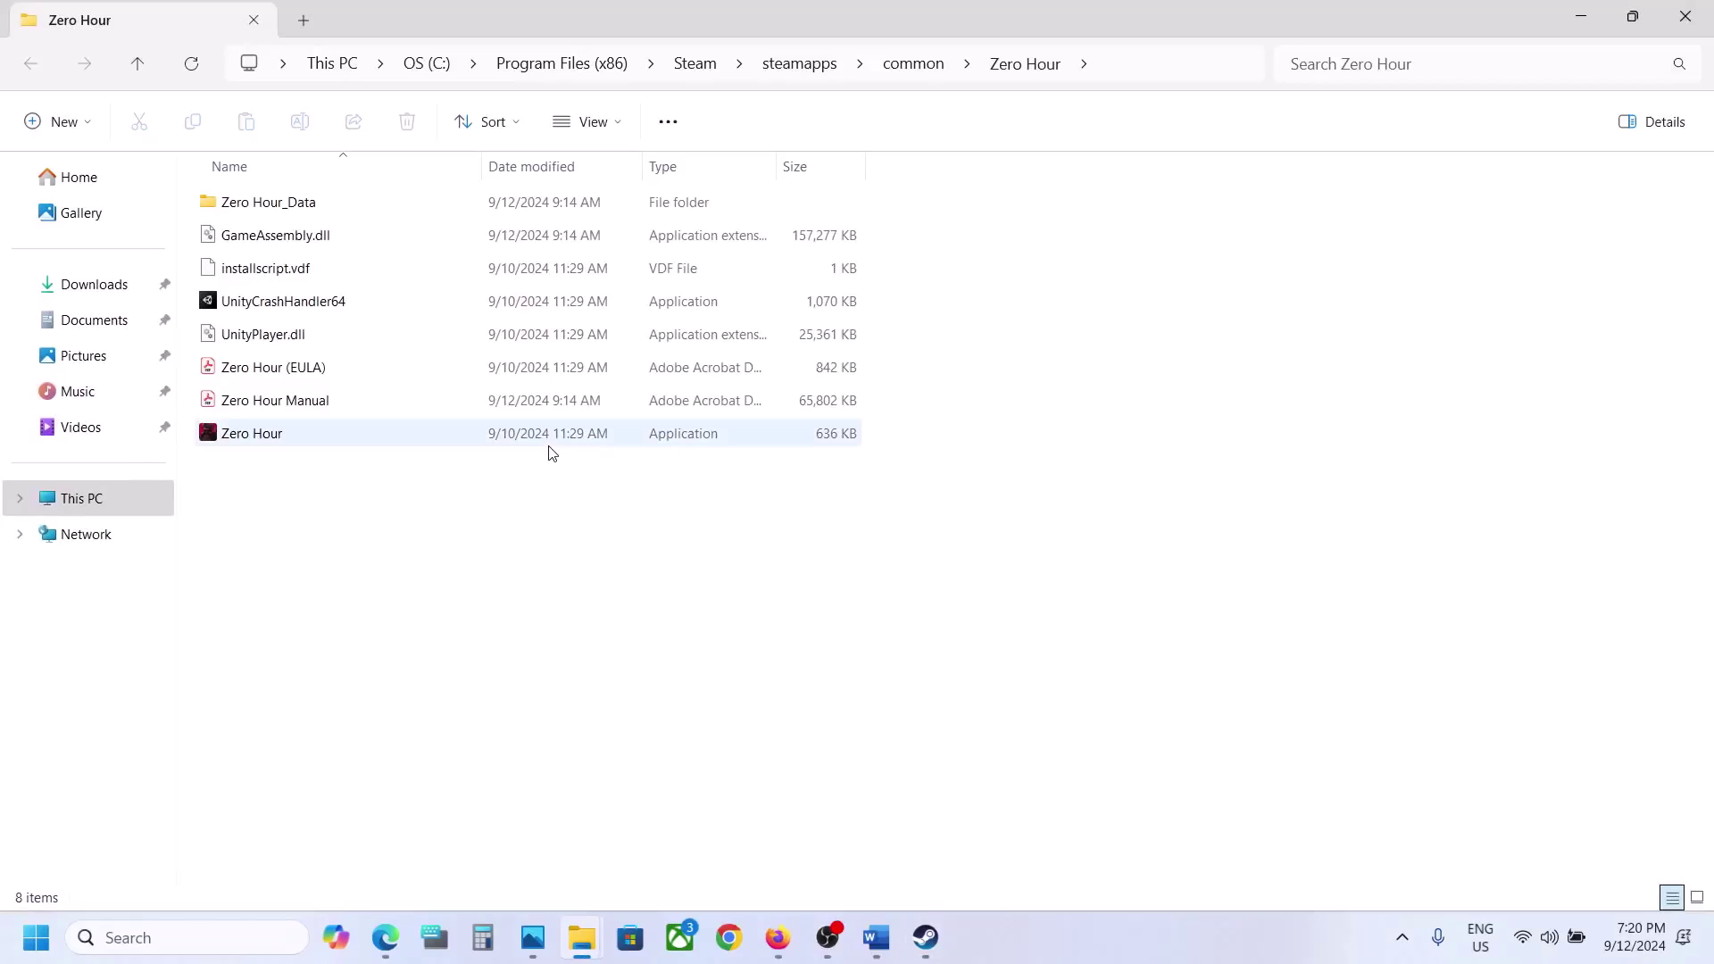
Set the Zero Hour application to run as an administrator in its compatibility properties and apply the change.
right_click(319, 445)
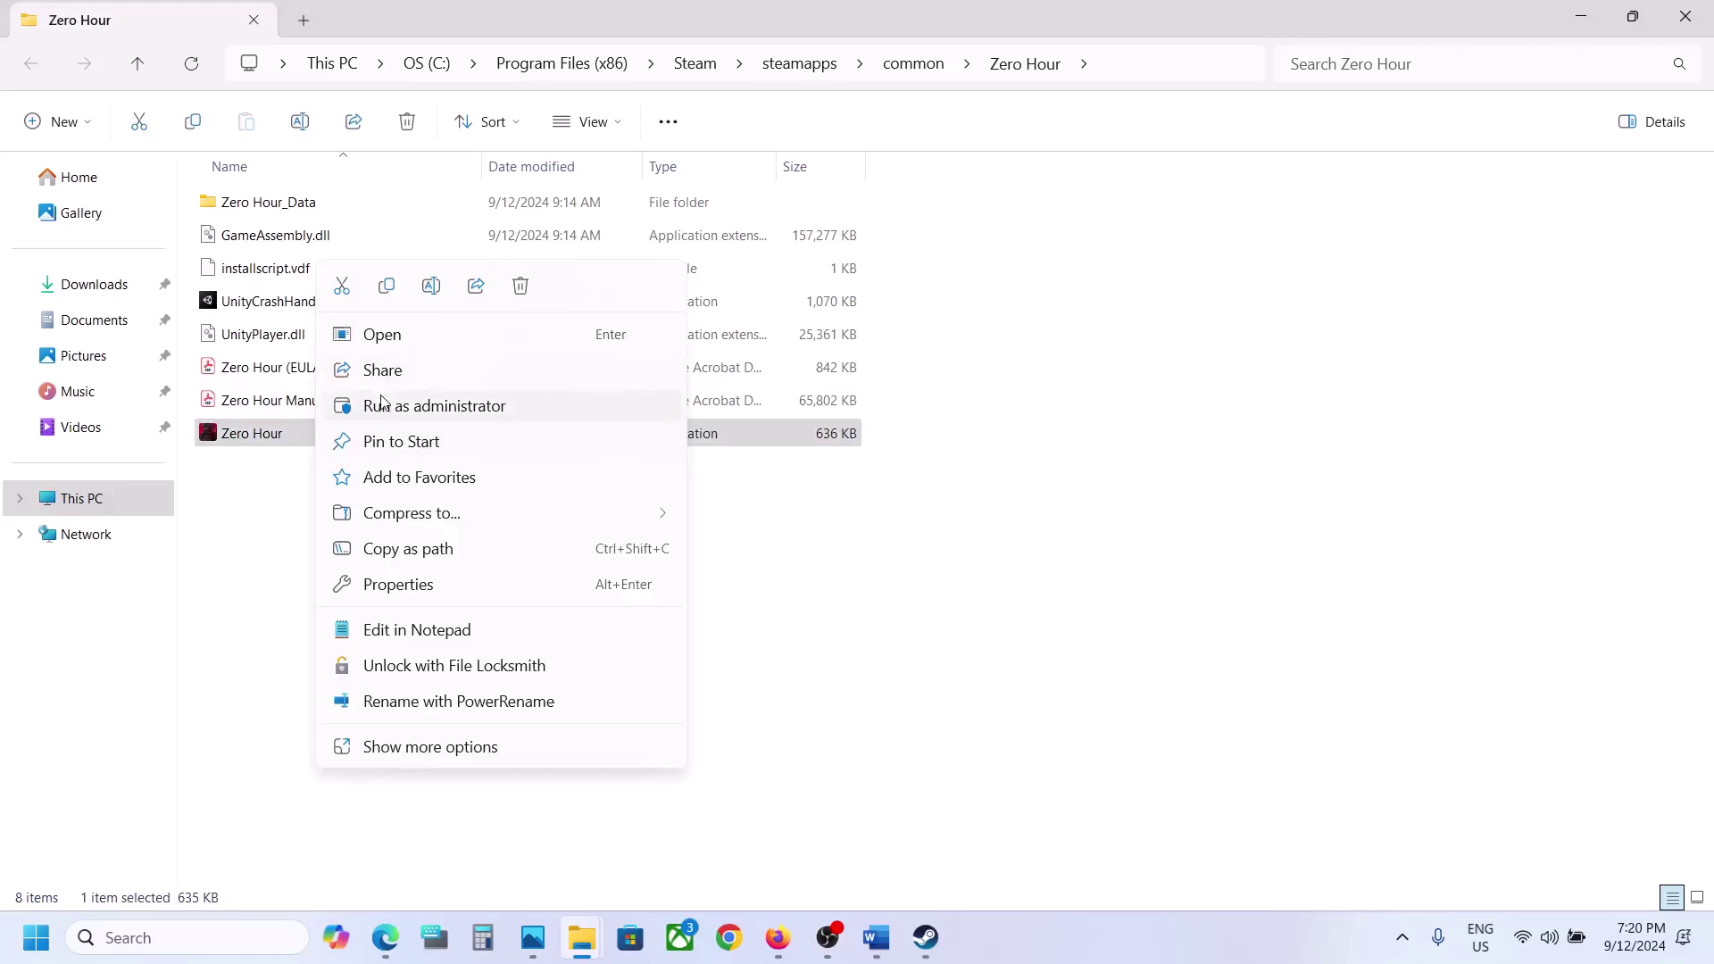
left_click(419, 584)
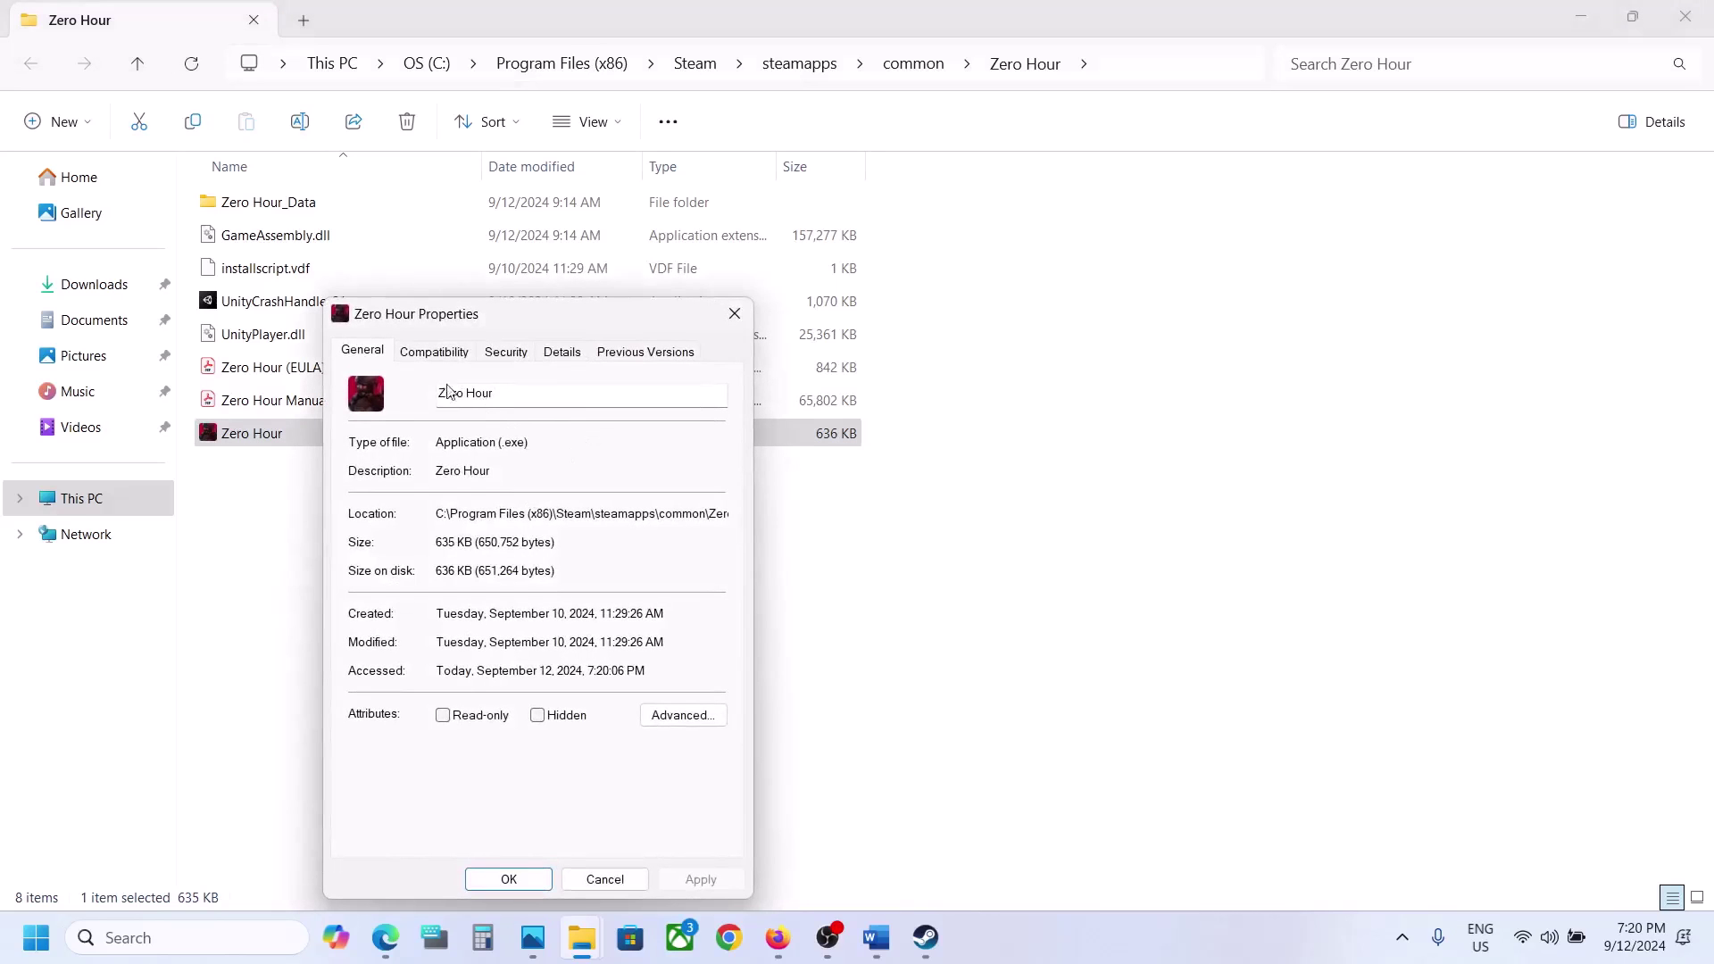
left_click(435, 355)
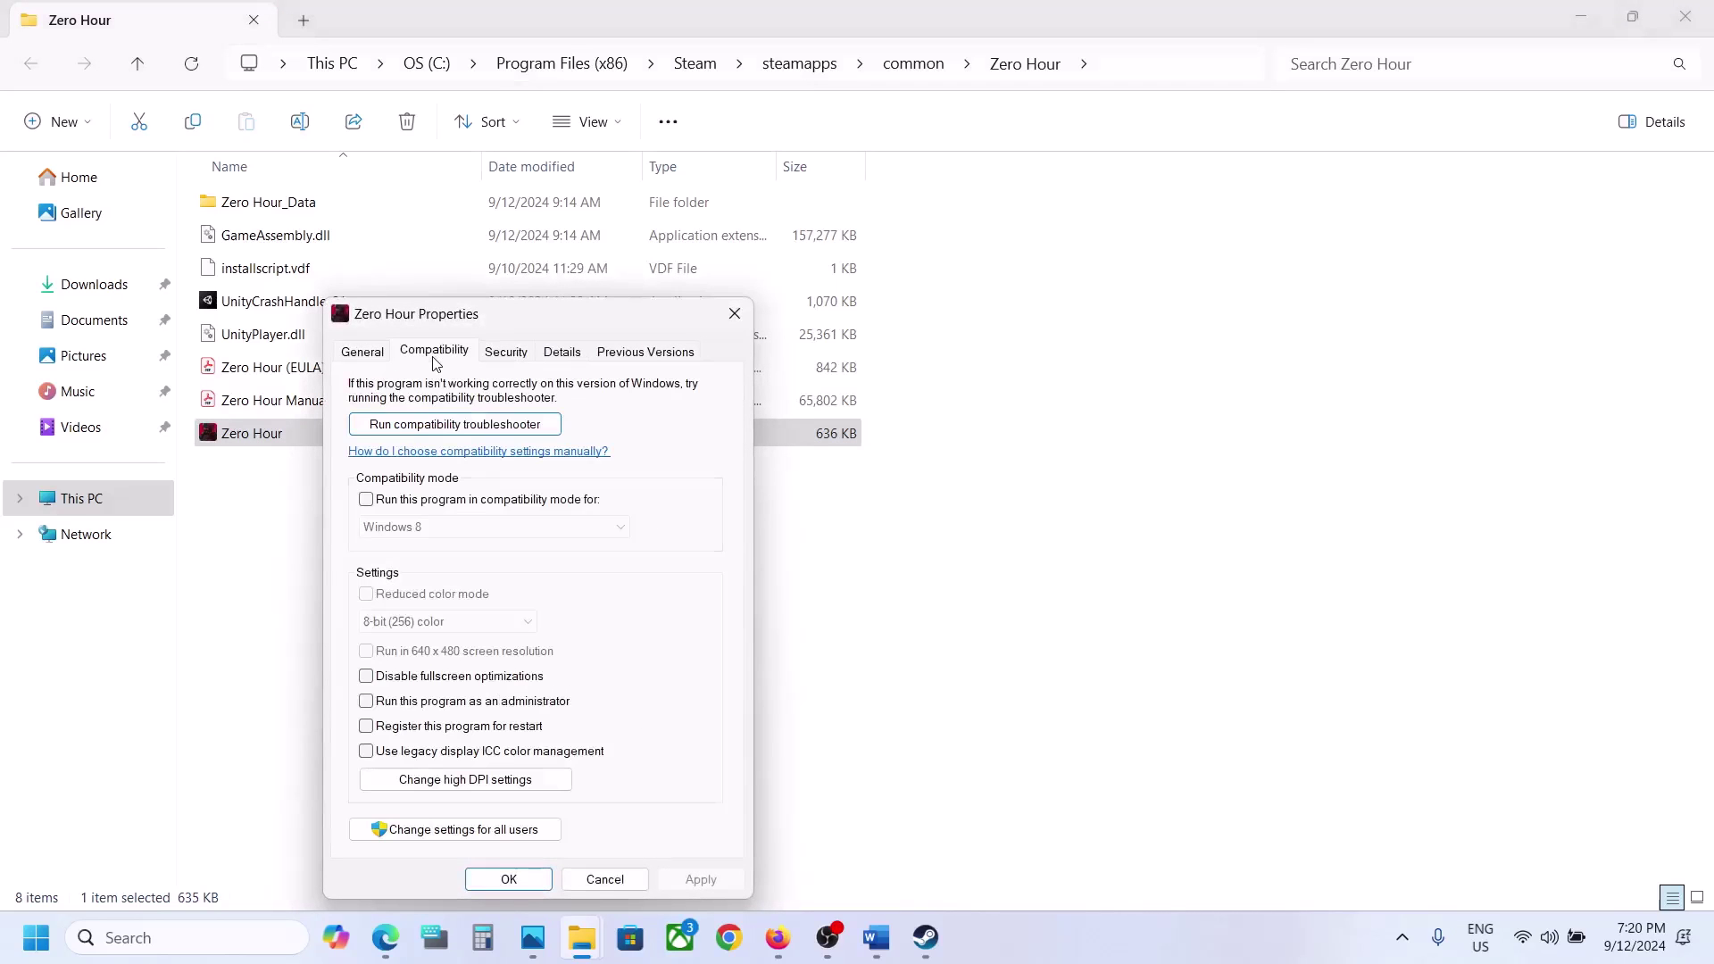
left_click(367, 702)
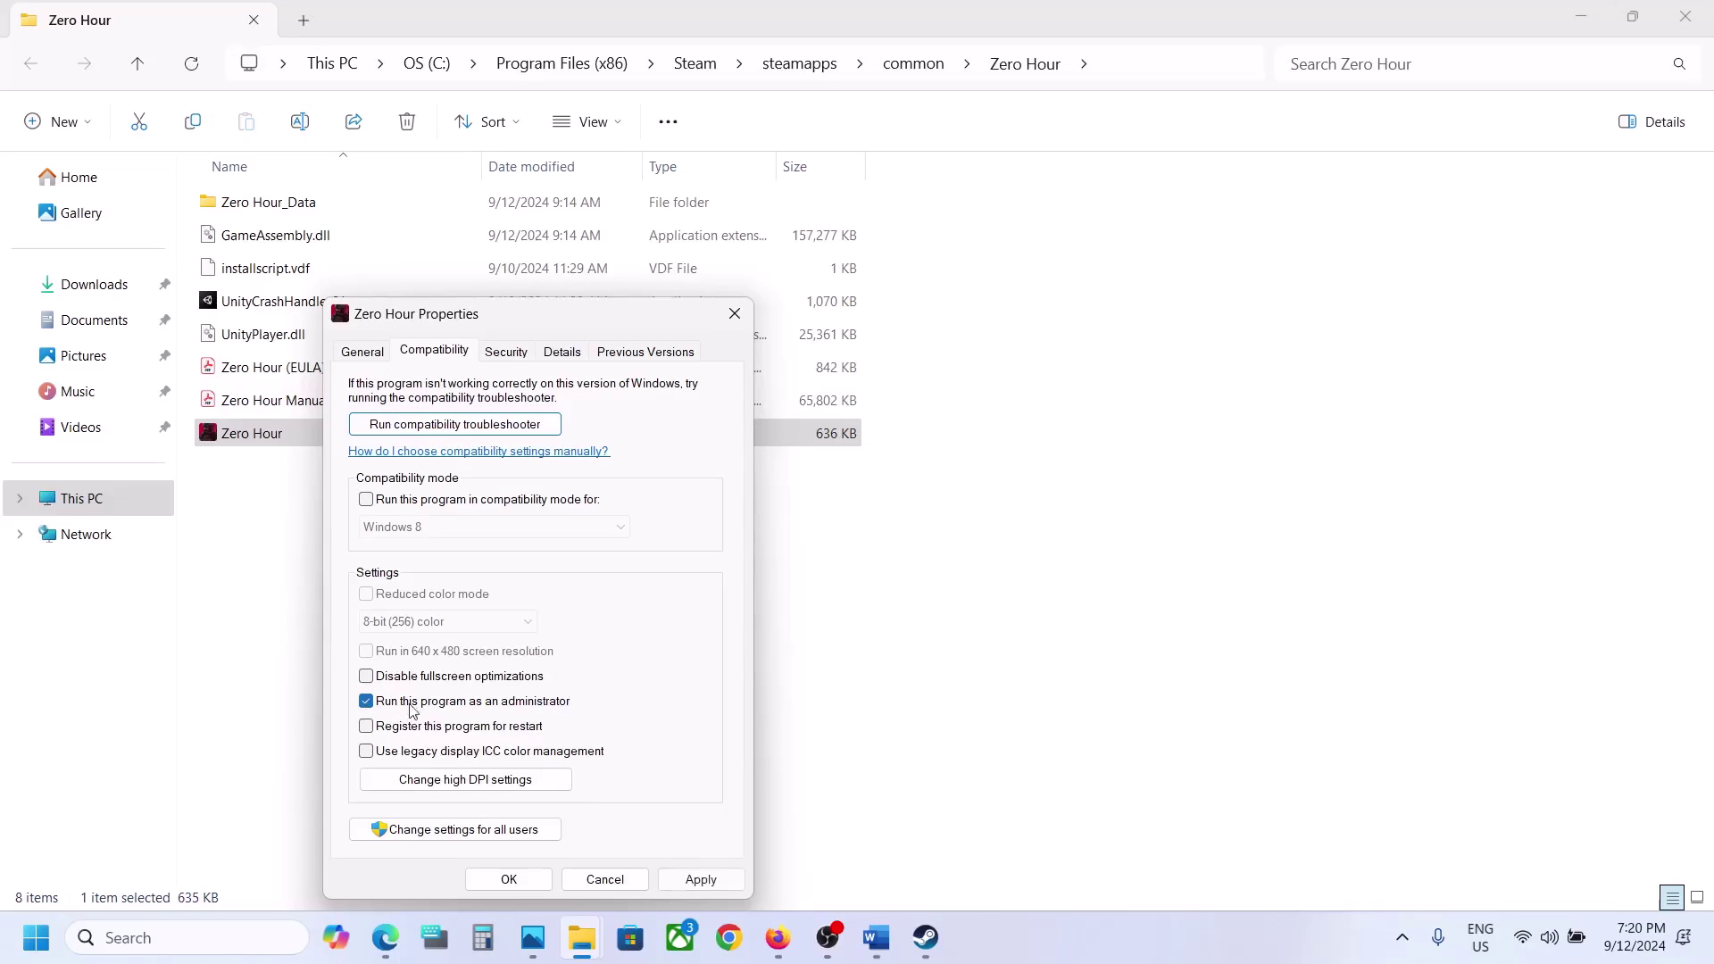
left_click(700, 879)
left_click(511, 881)
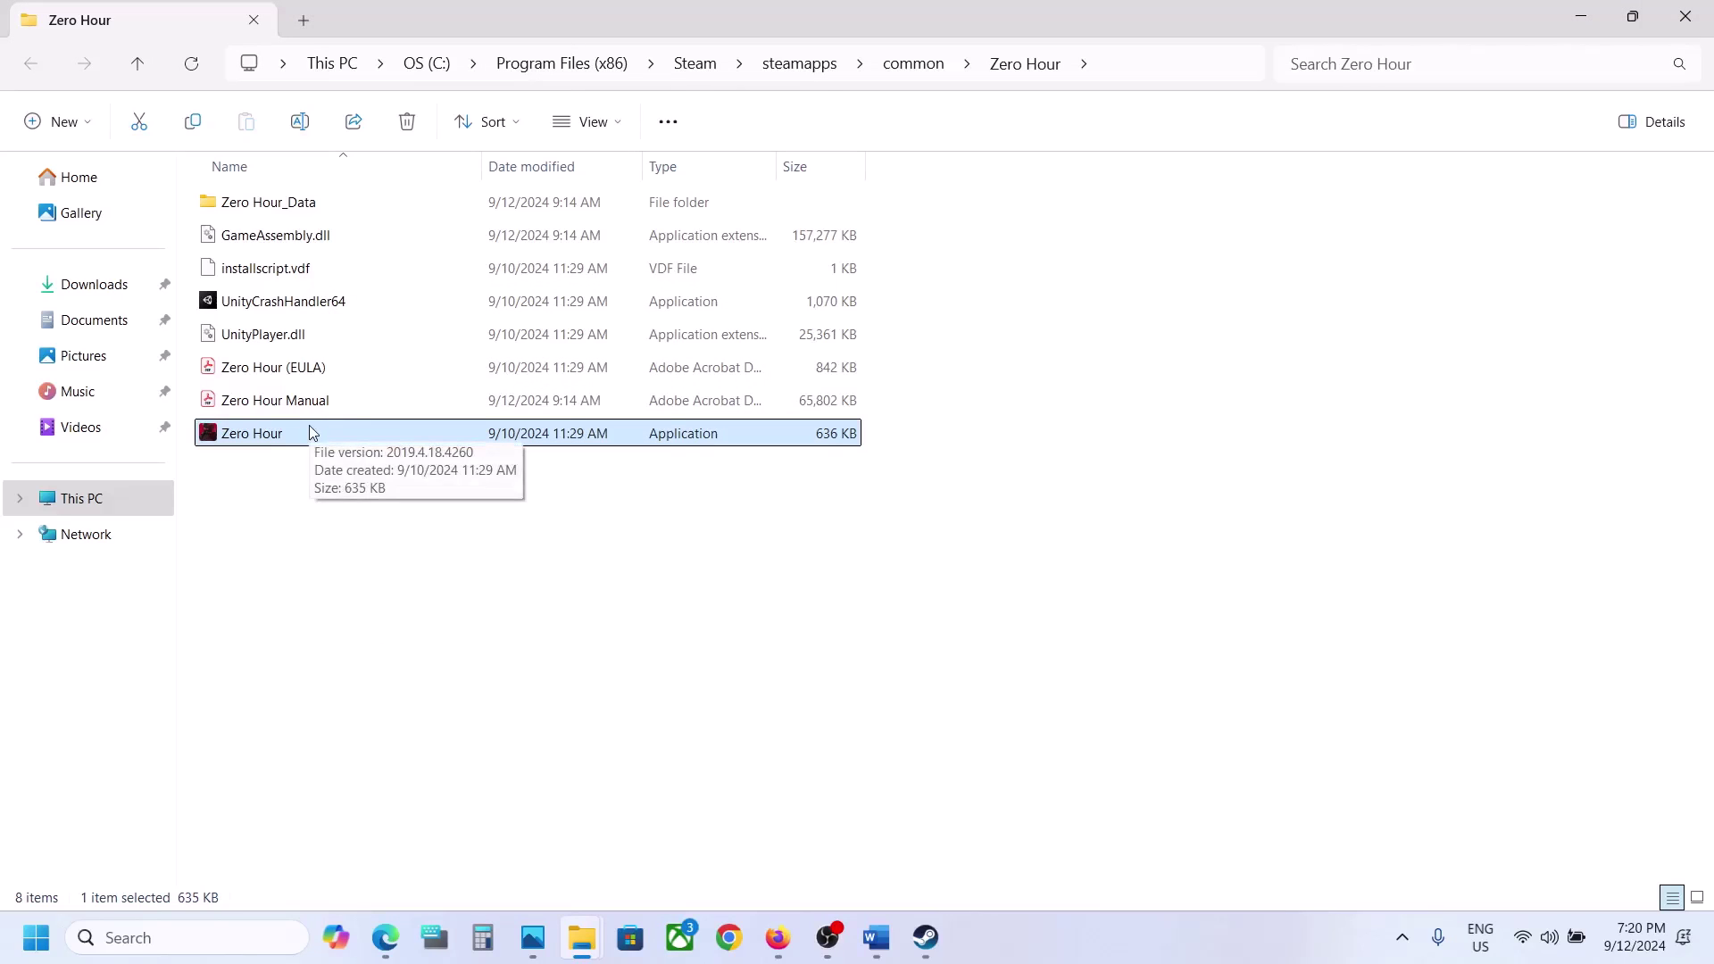
Enable compatibility mode for Windows 8 on the Zero Hour application and apply it.
right_click(308, 425)
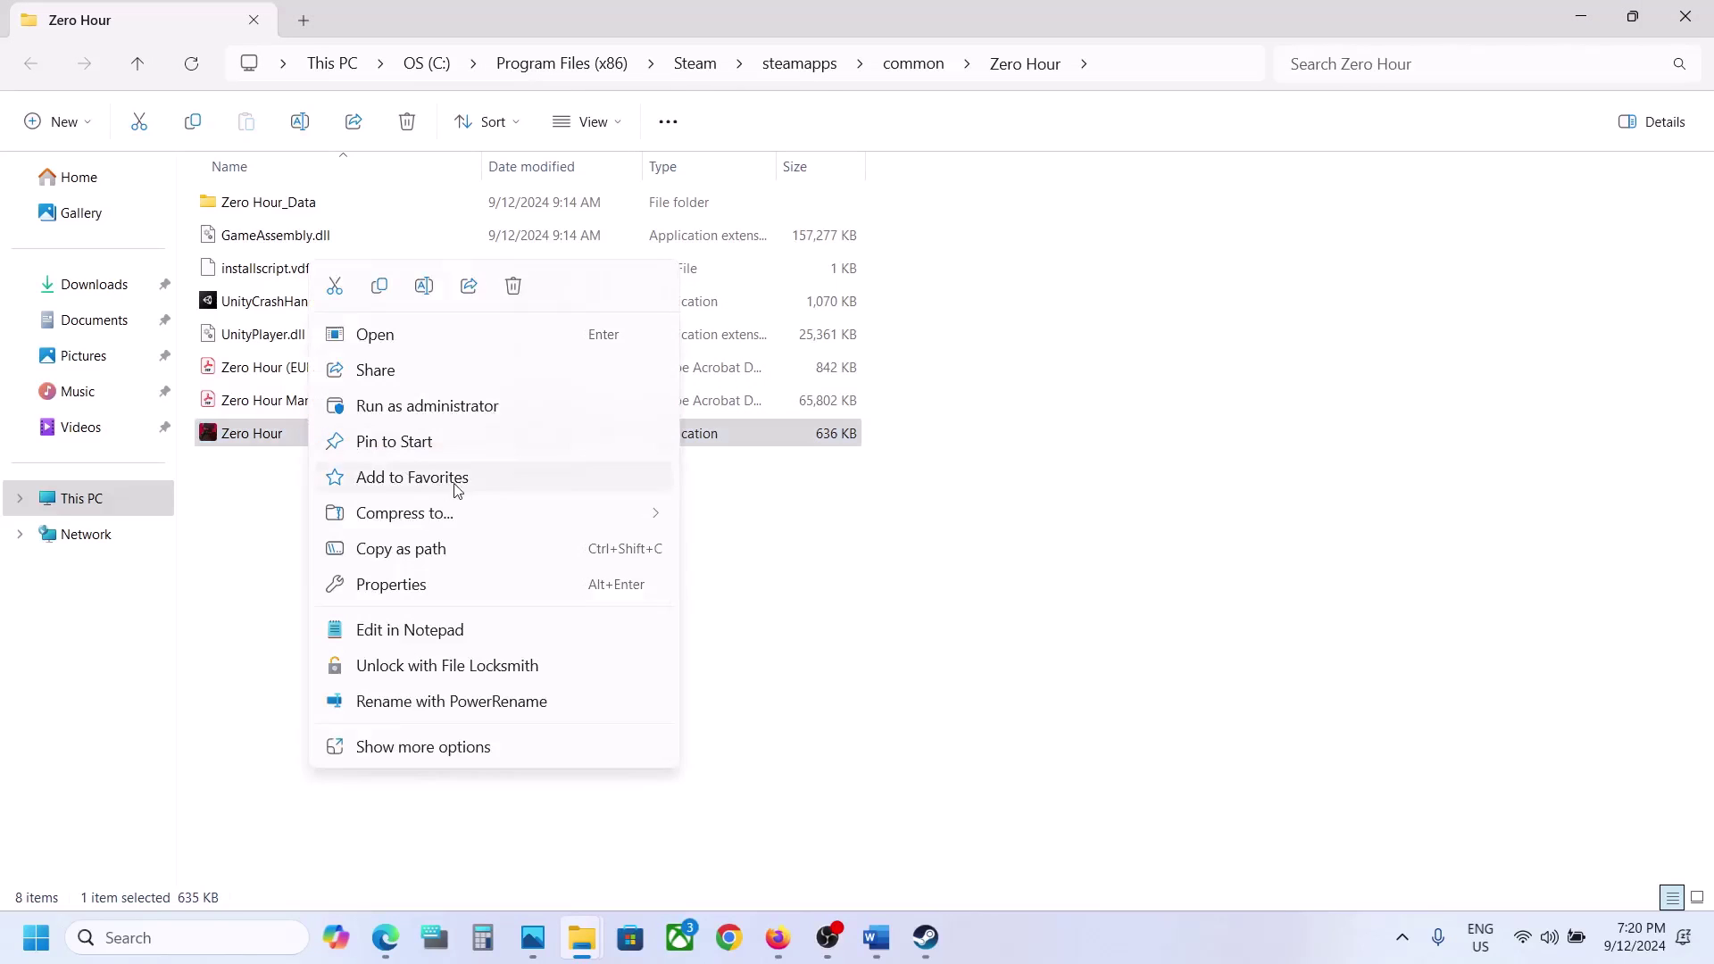
left_click(406, 585)
left_click(465, 362)
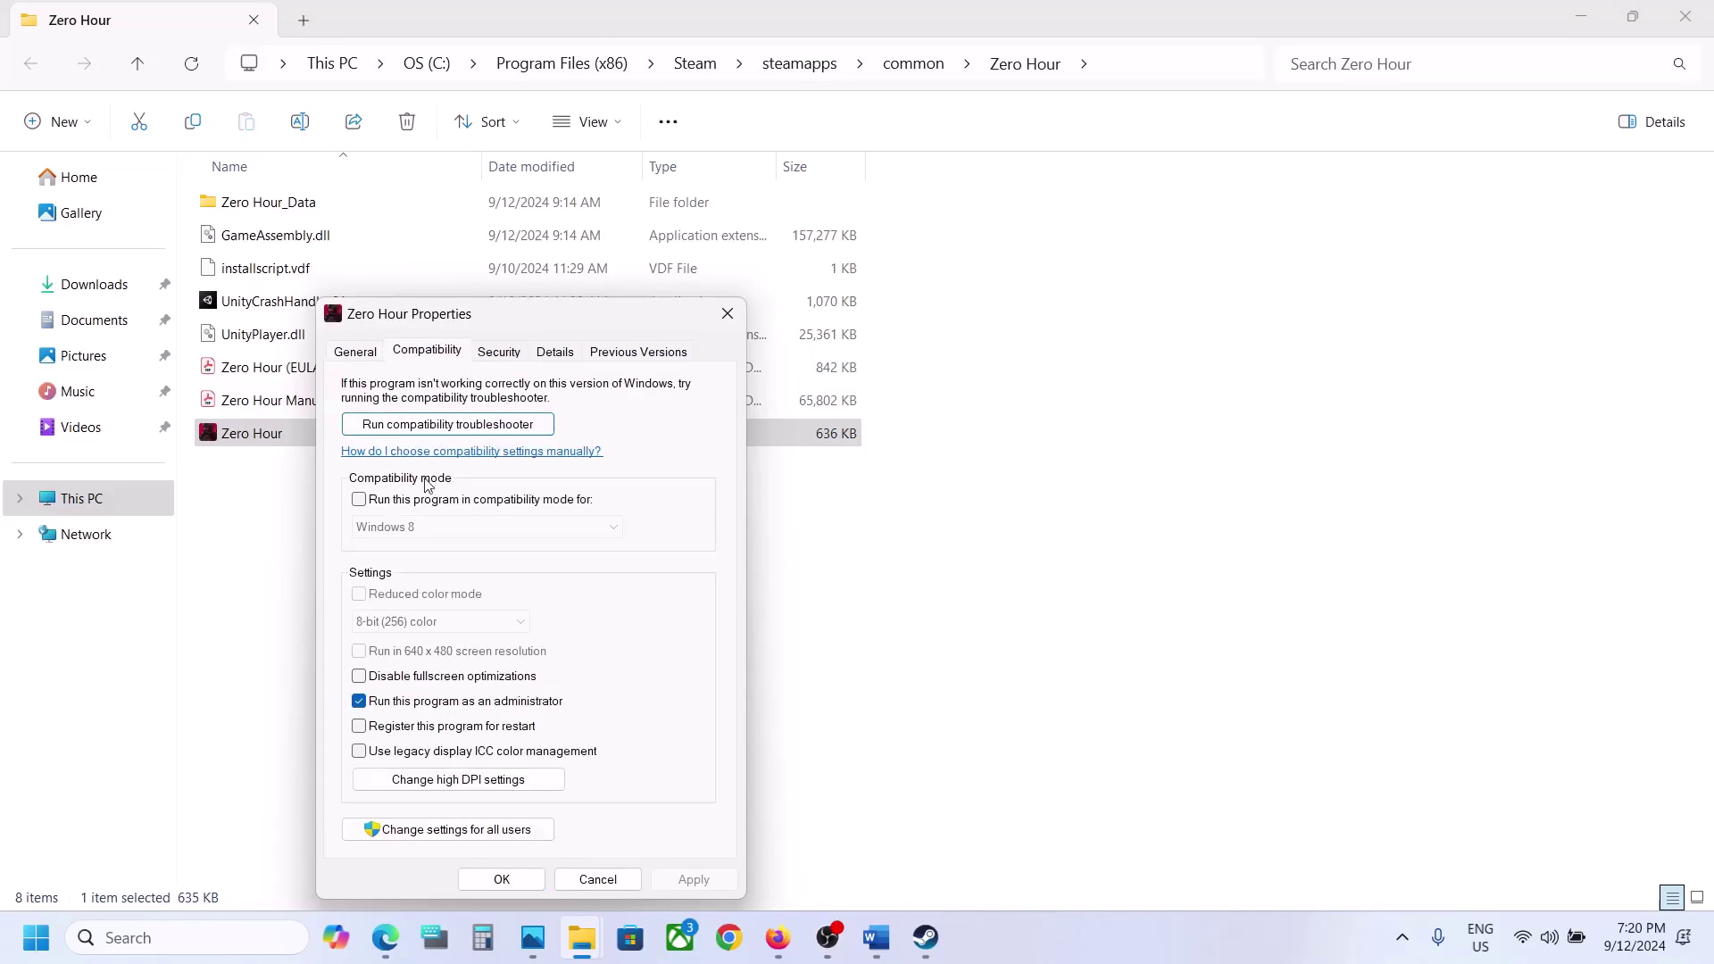
left_click(359, 500)
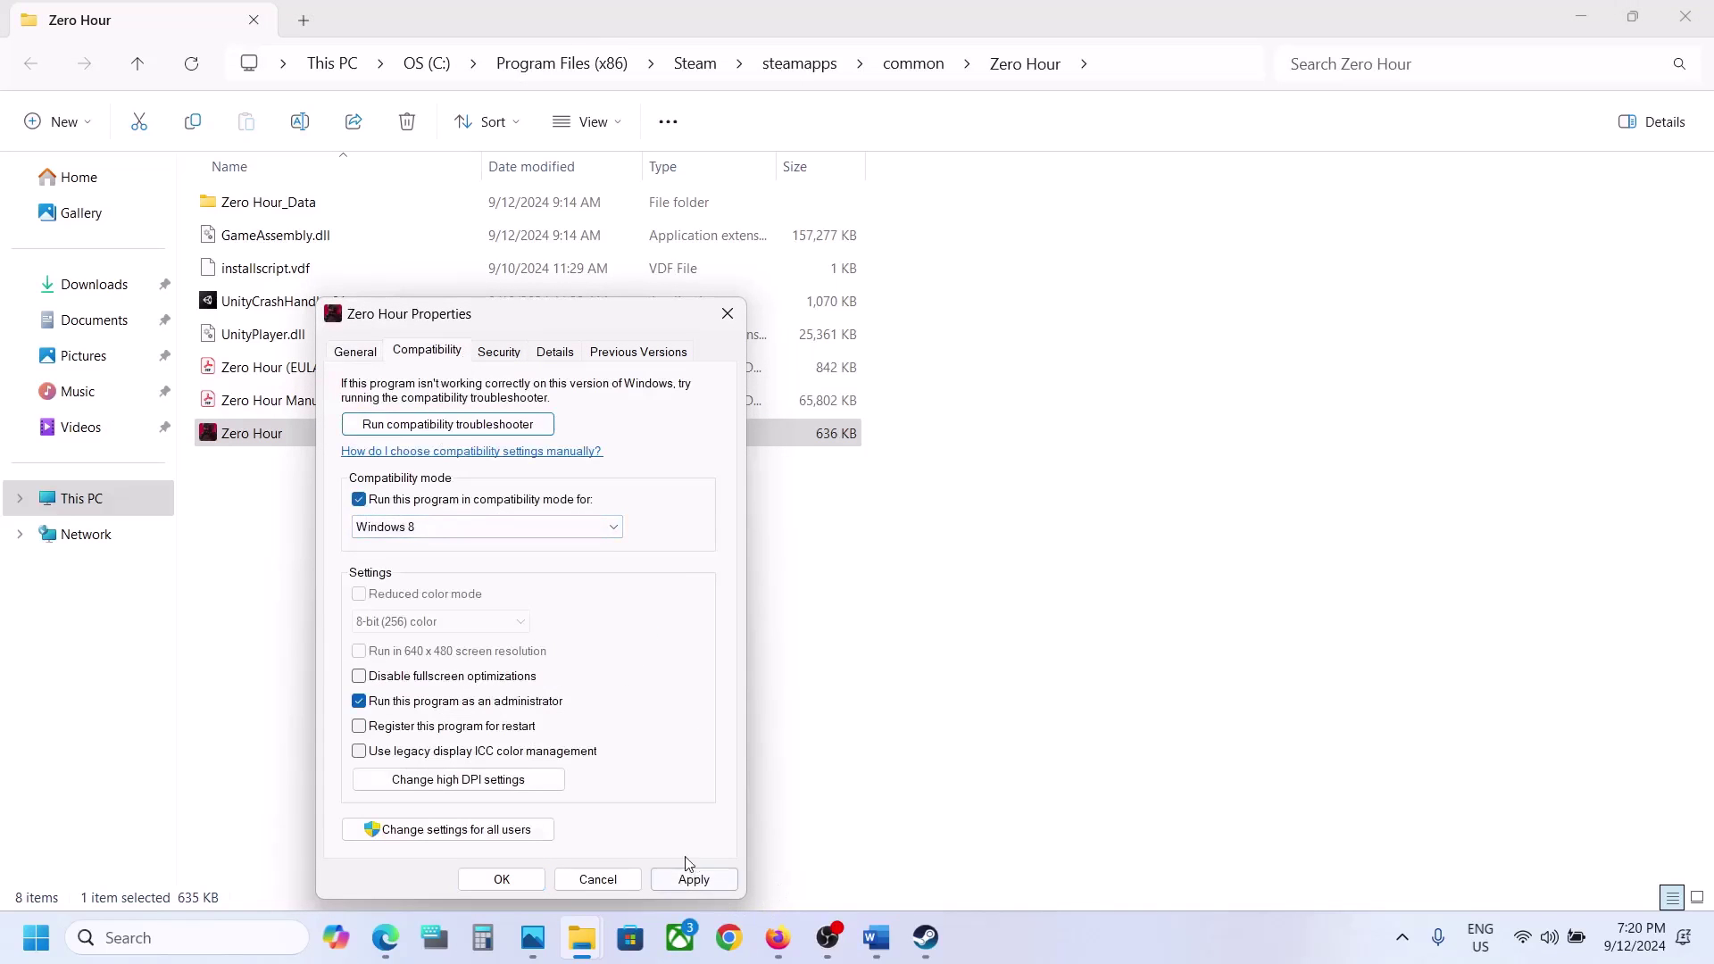
left_click(682, 880)
left_click(516, 882)
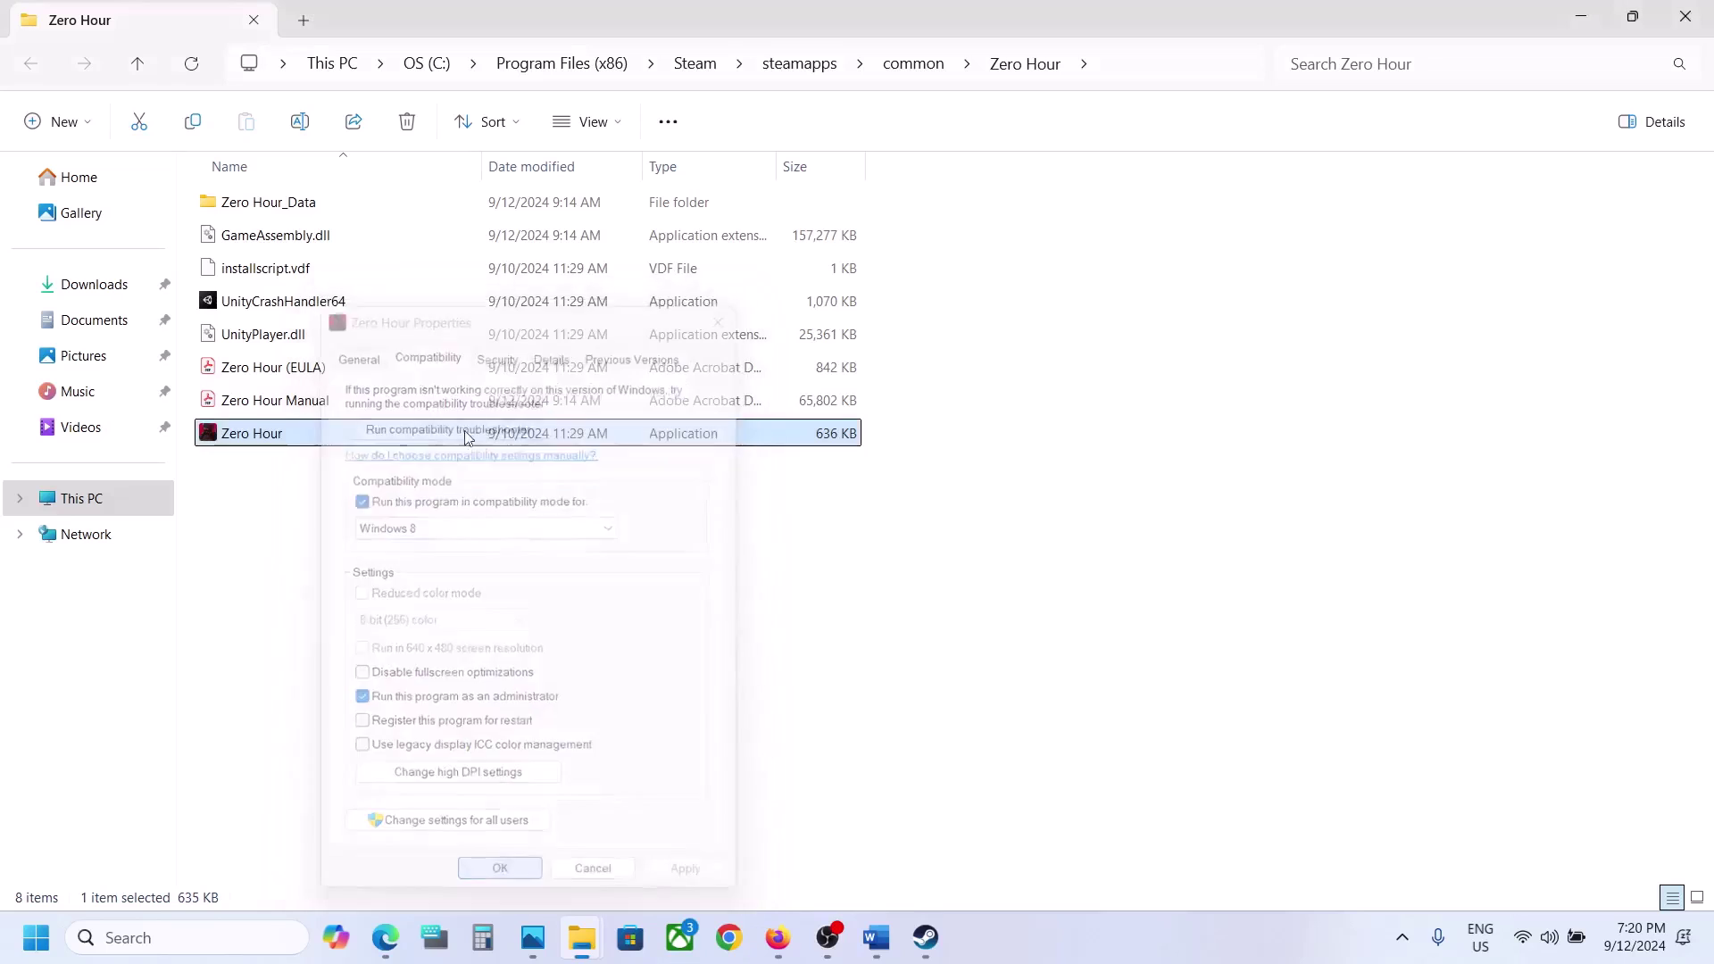
Set the Zero Hour application's compatibility mode to Windows 7, disable fullscreen optimizations, and apply the settings.
right_click(255, 429)
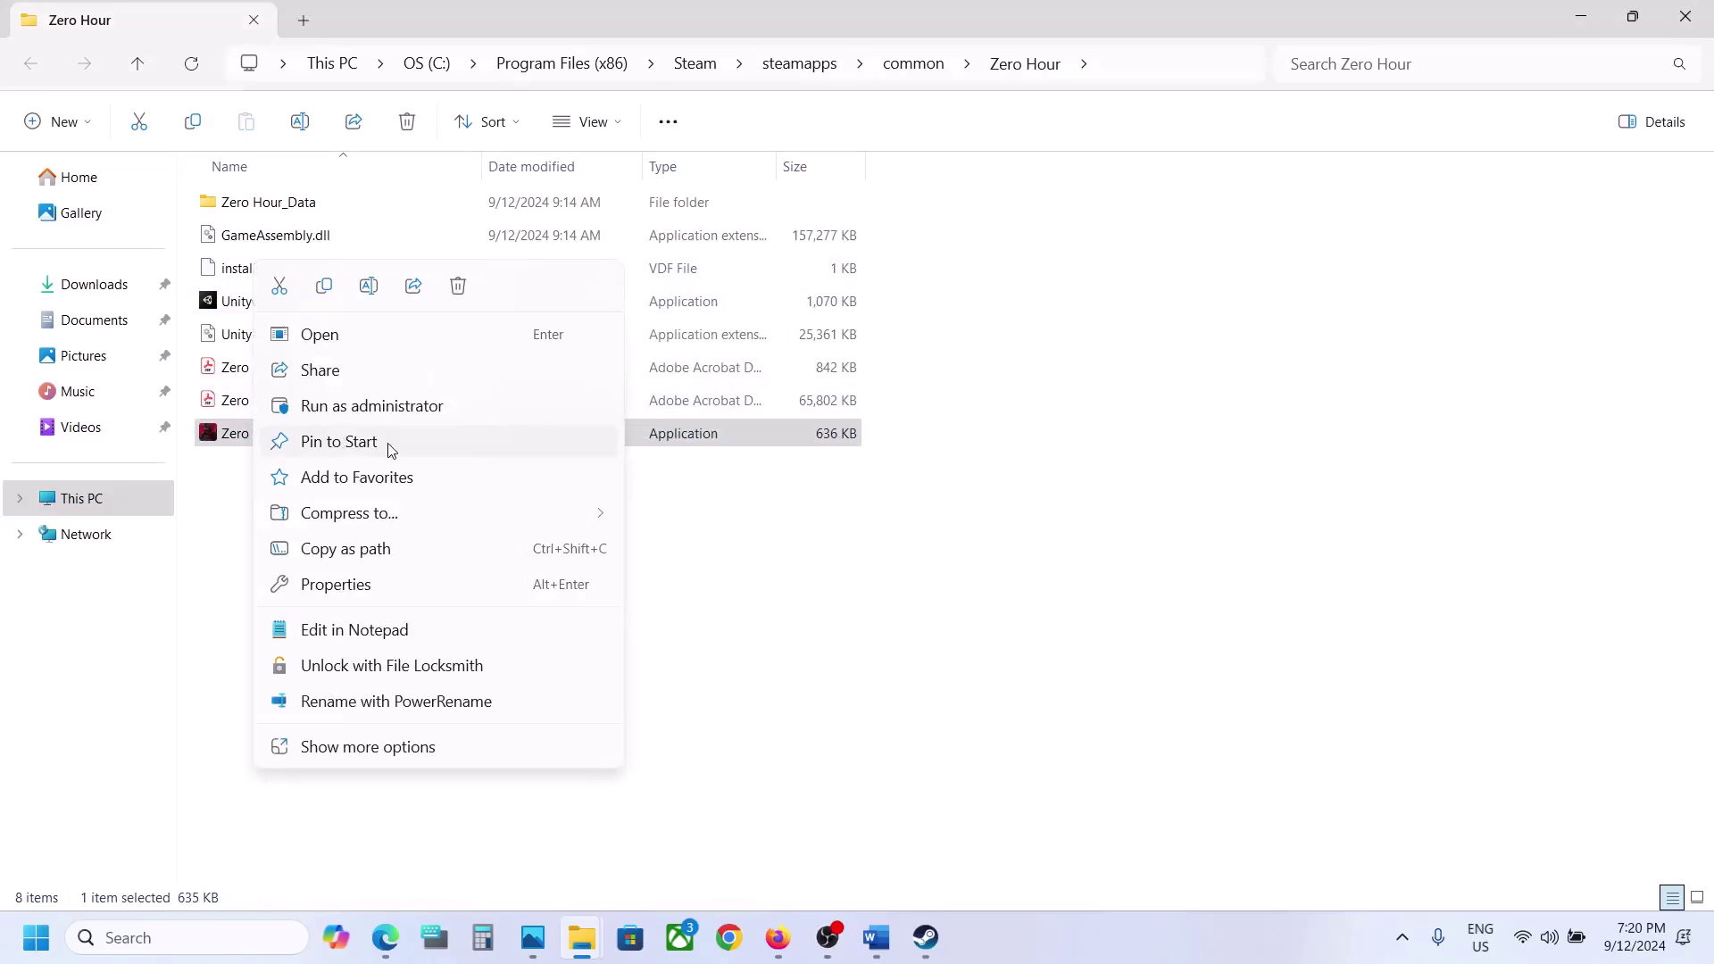
left_click(337, 585)
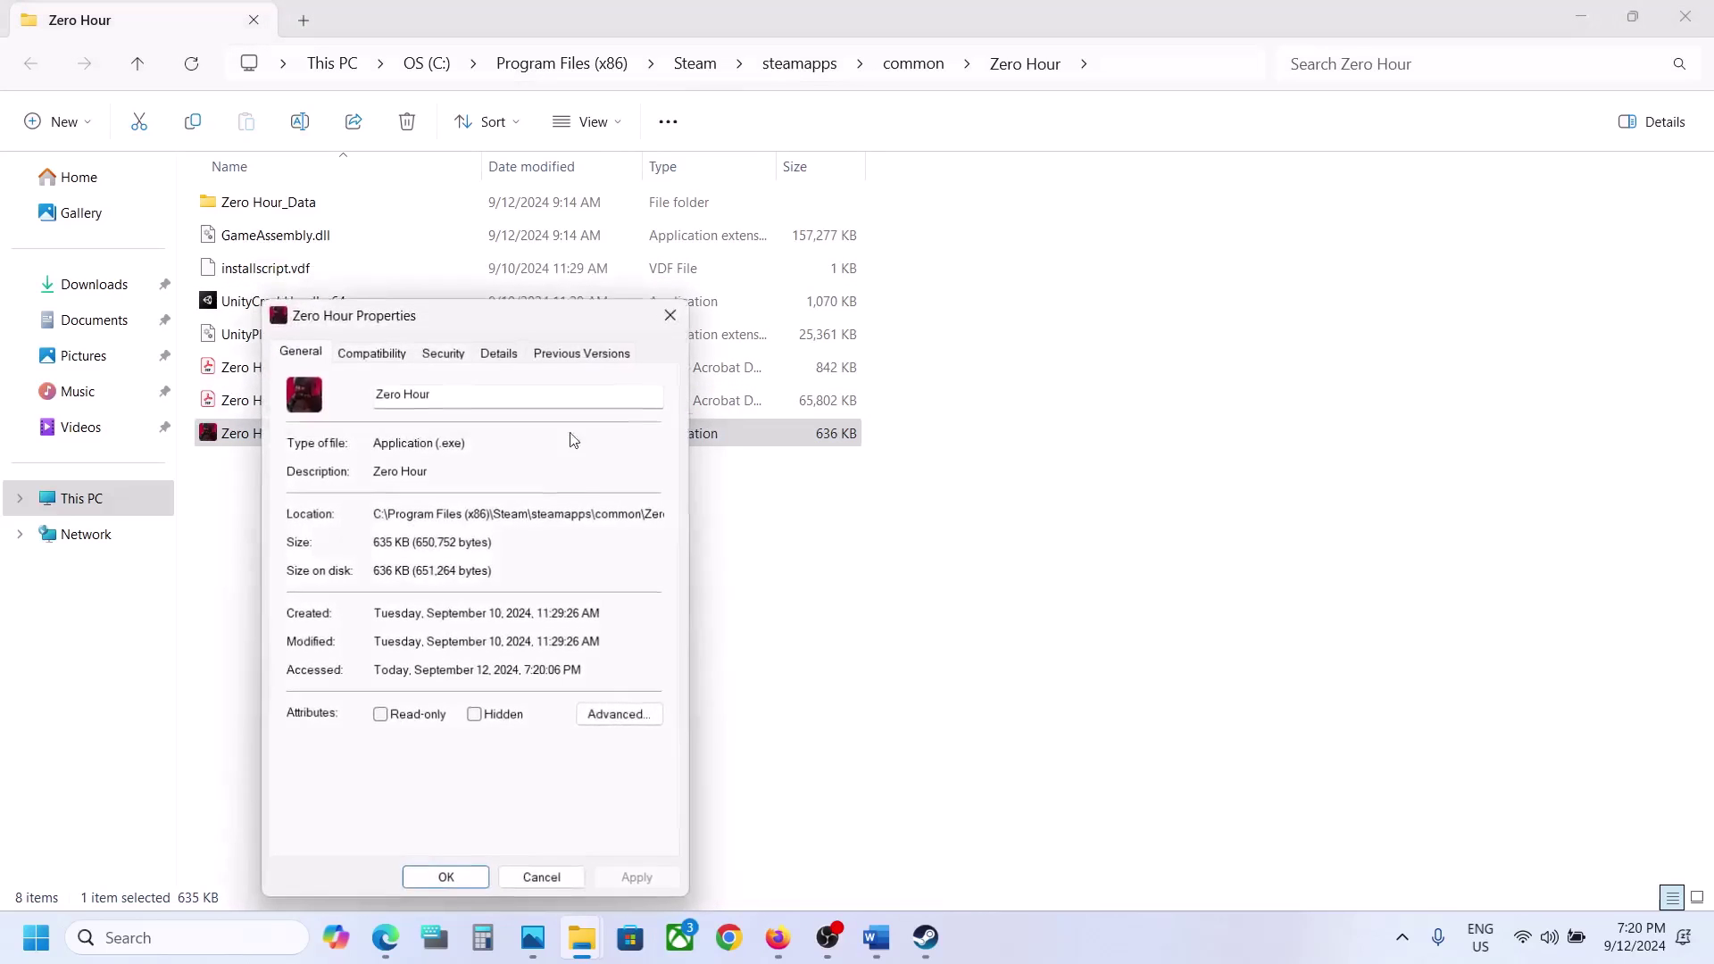
left_click(386, 355)
left_click(352, 527)
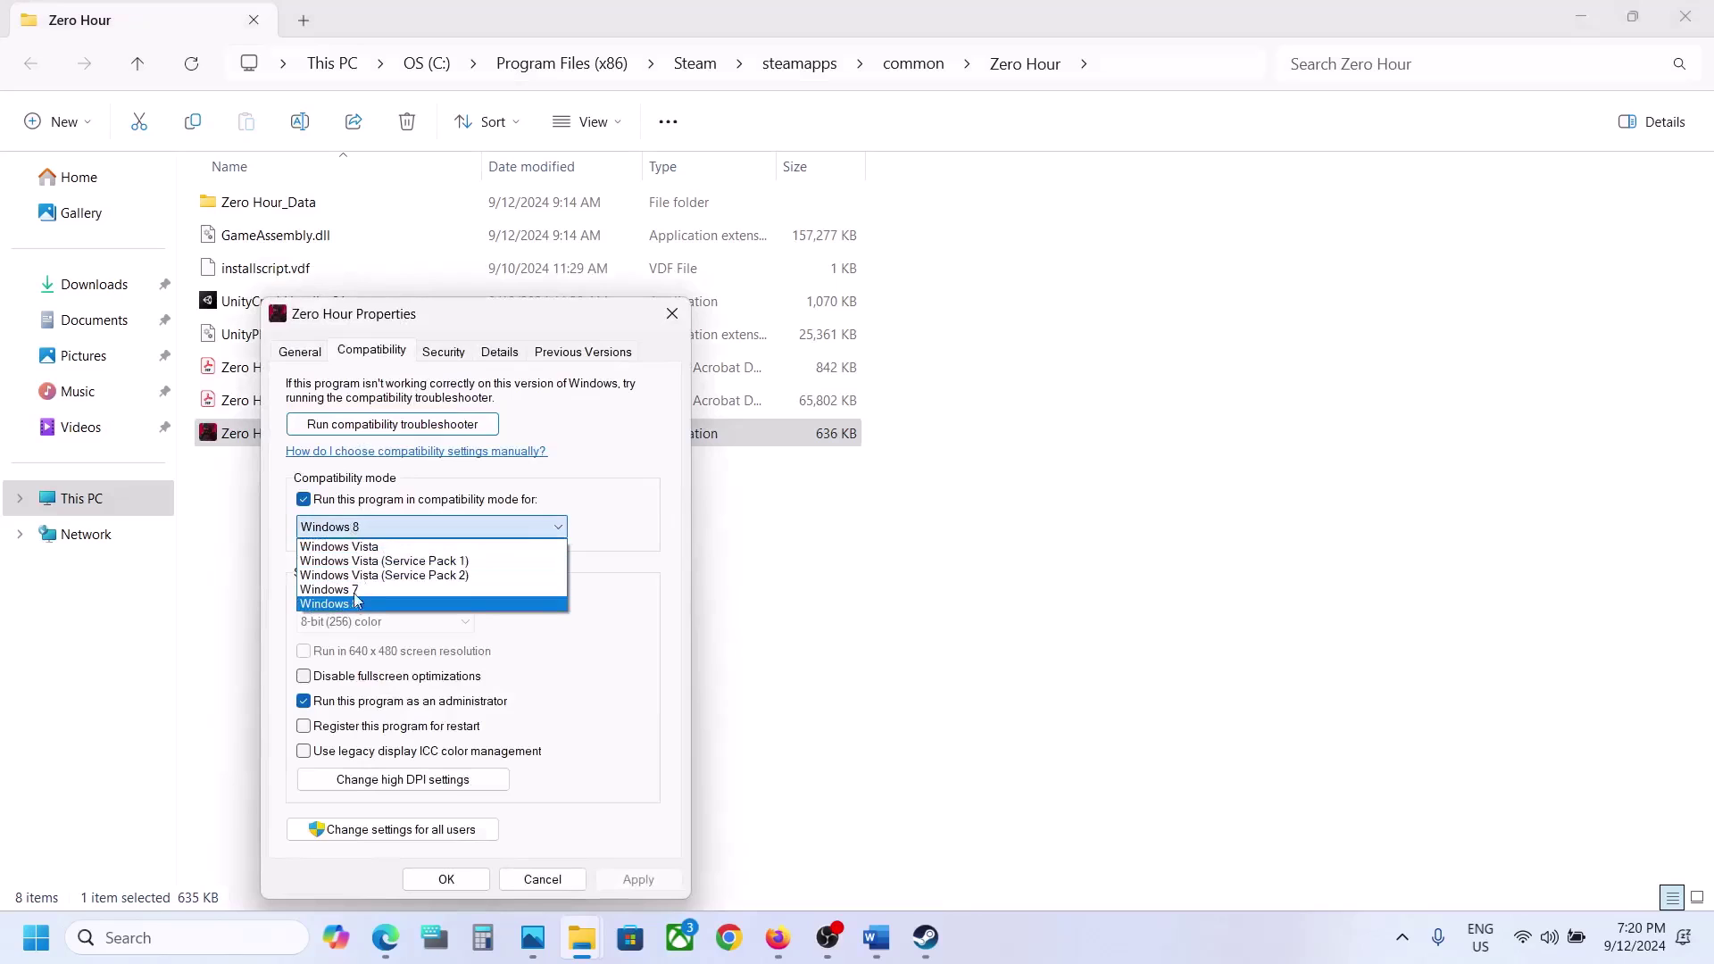
left_click(350, 590)
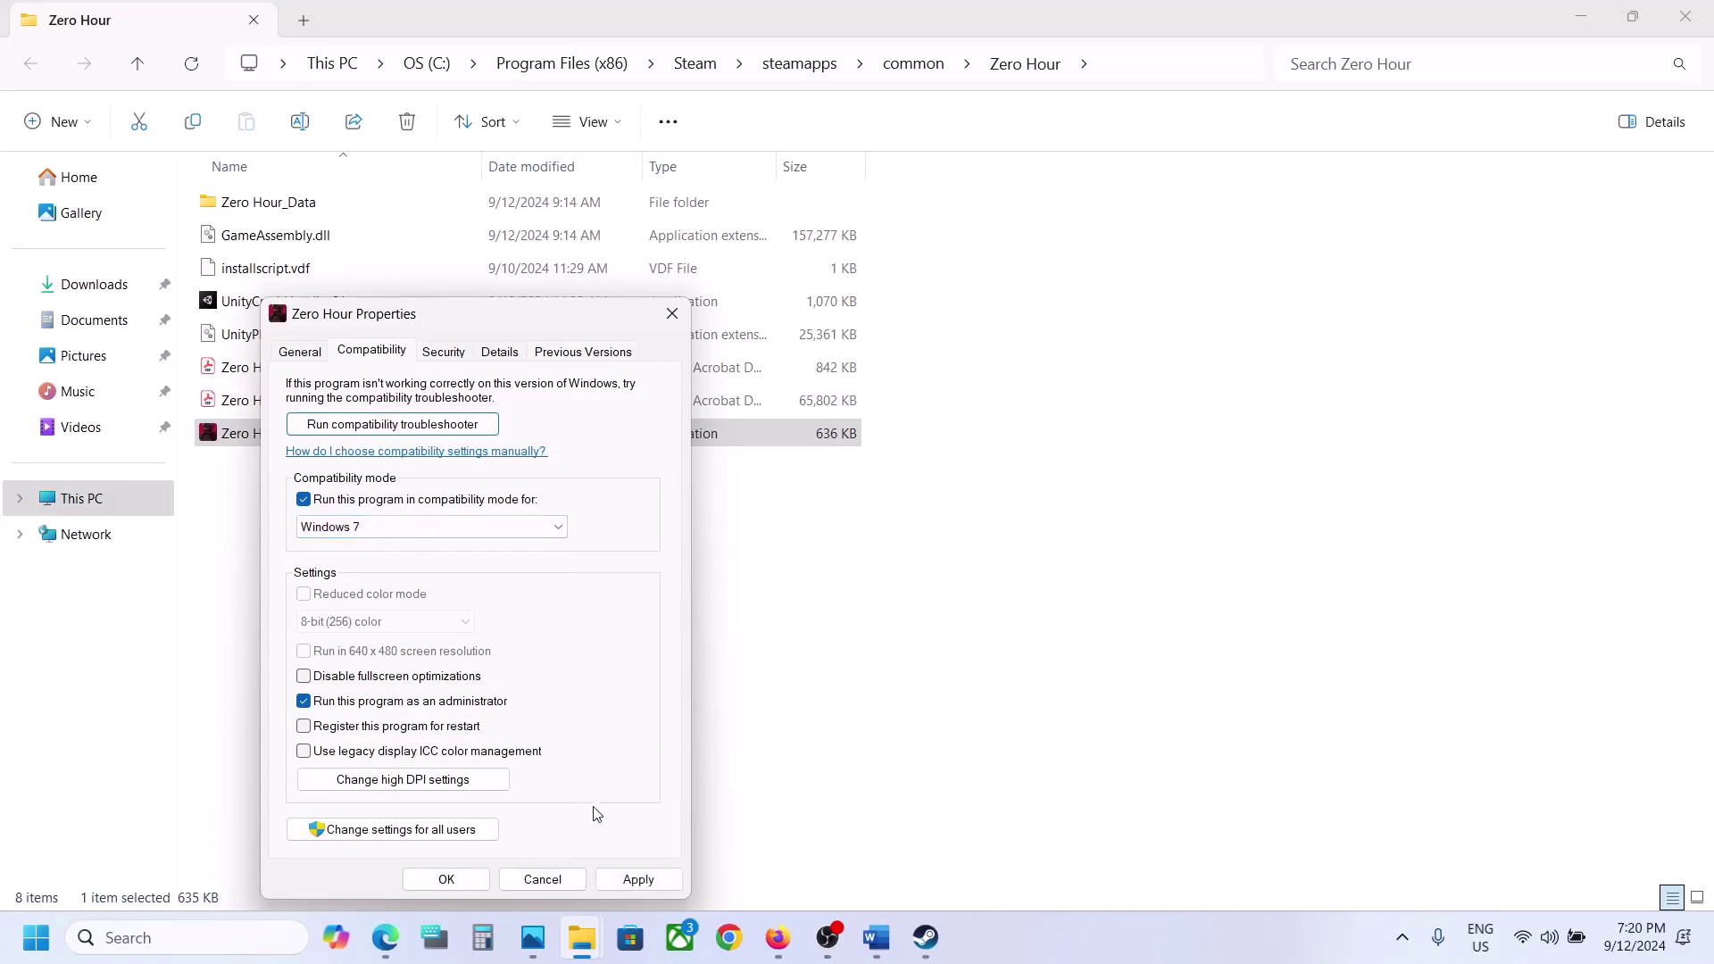
left_click(613, 886)
left_click(446, 879)
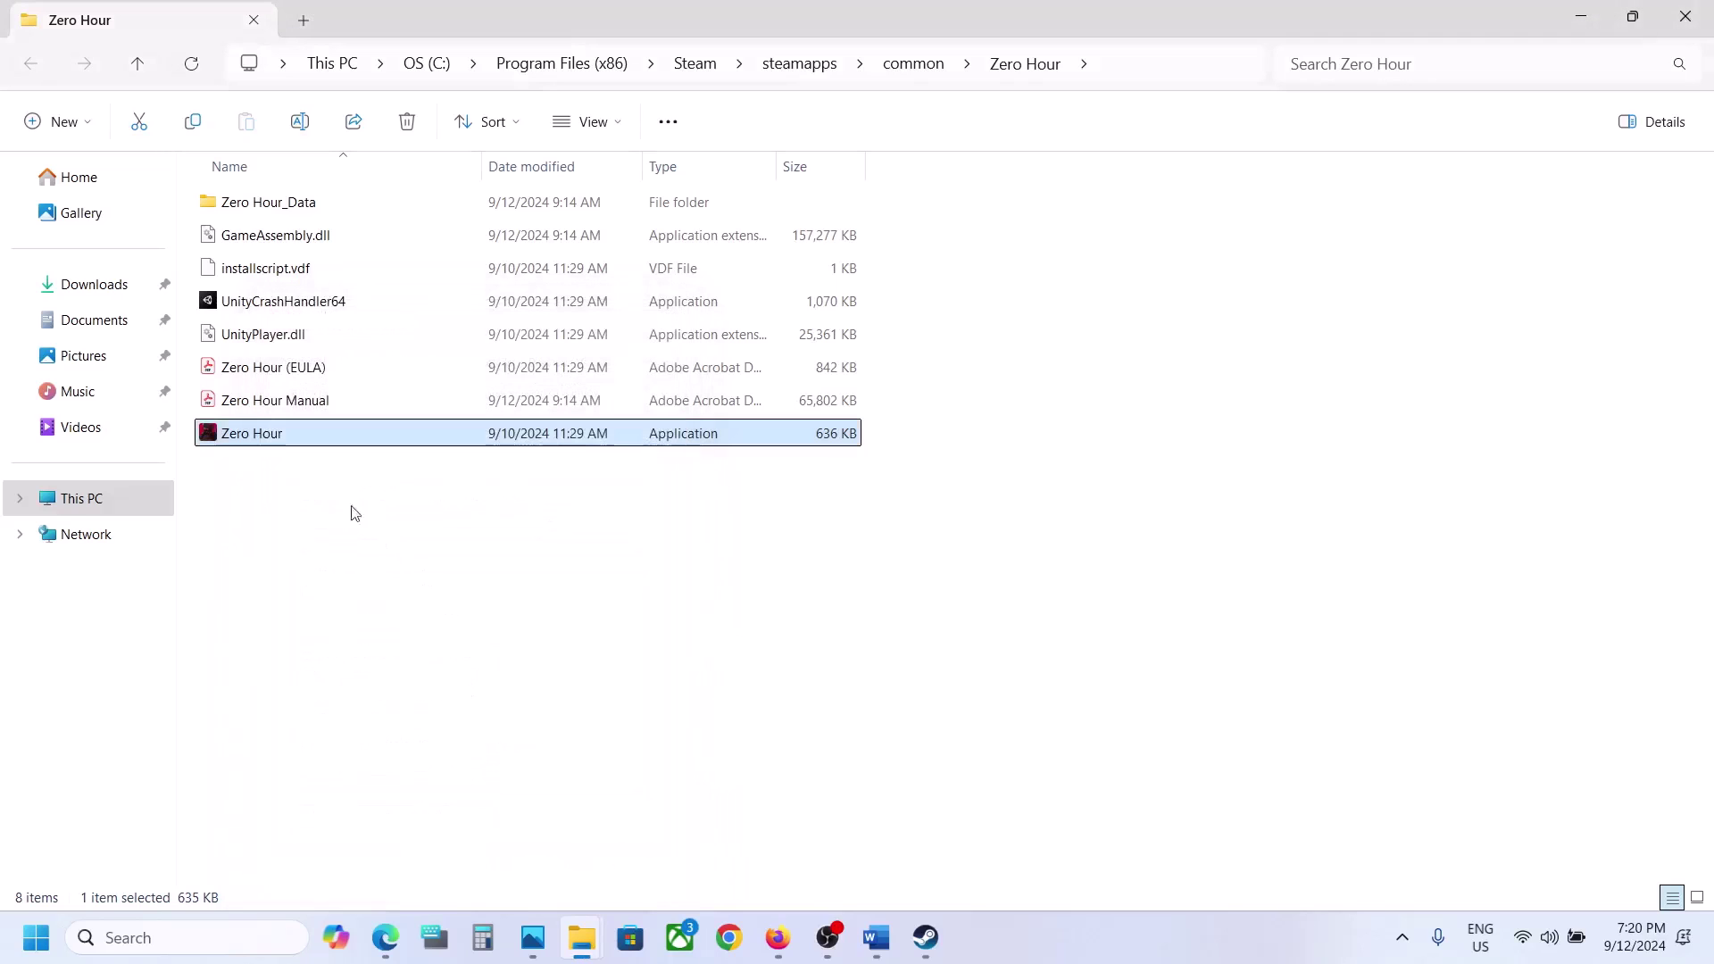
Turn off compatibility mode, disabled fullscreen optimizations and run as administrator for the Zero Hour application, and apply.
right_click(282, 439)
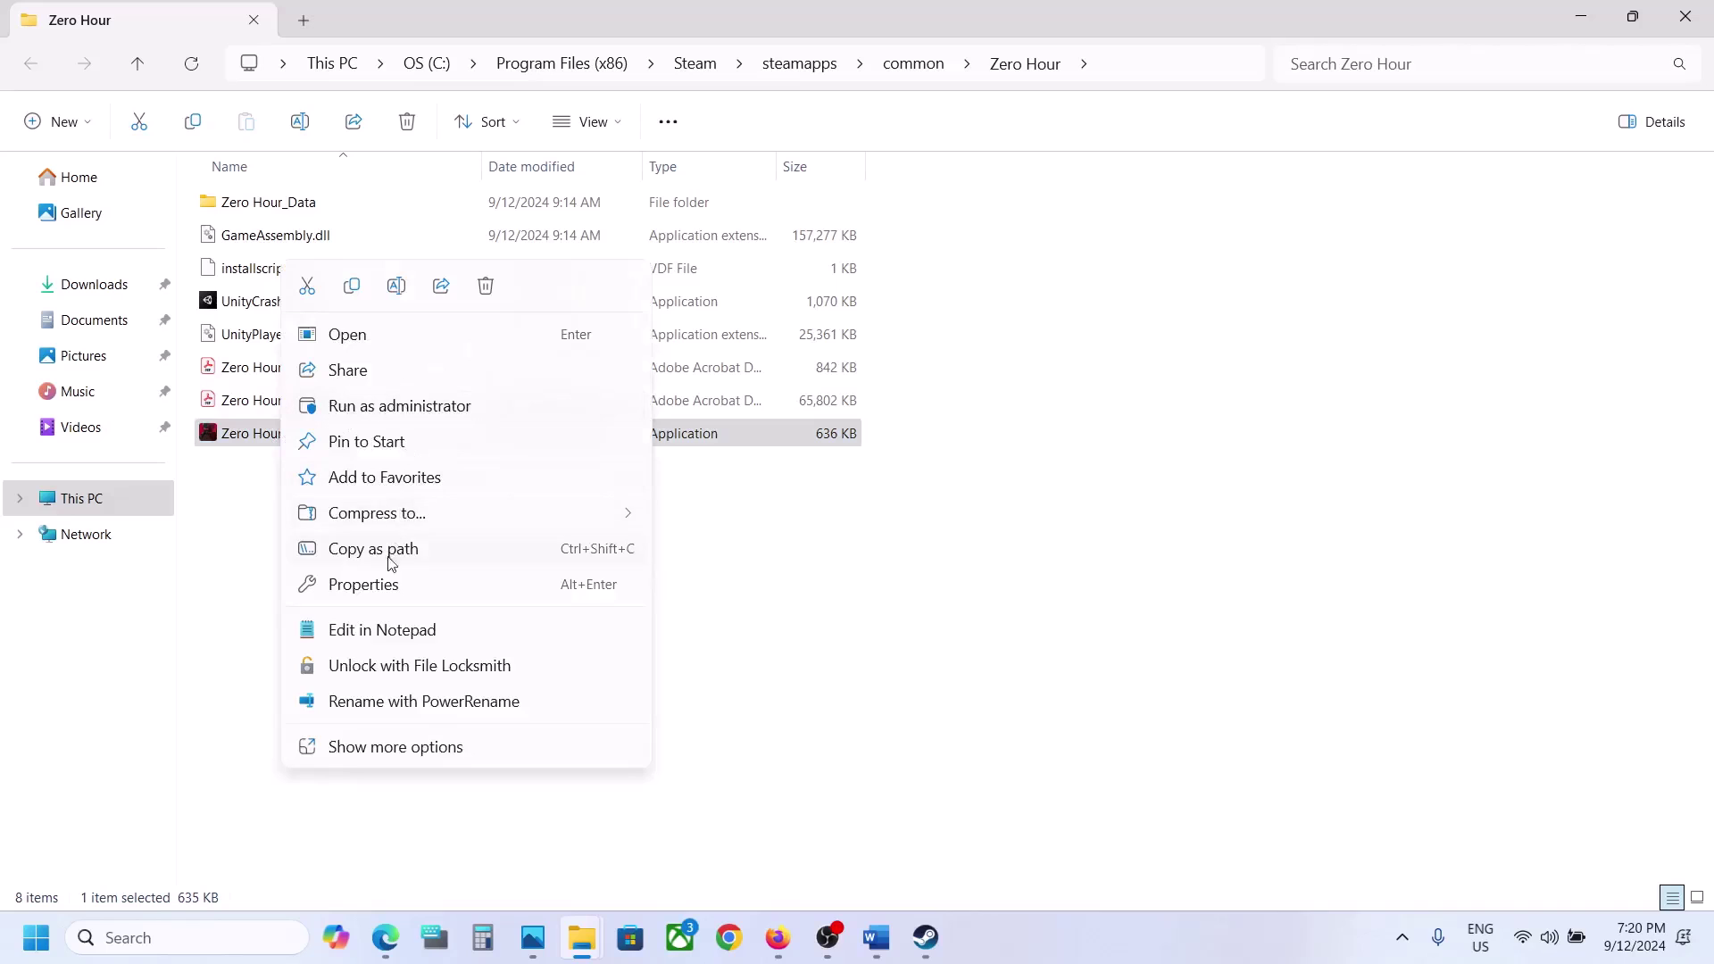
left_click(387, 585)
left_click(403, 351)
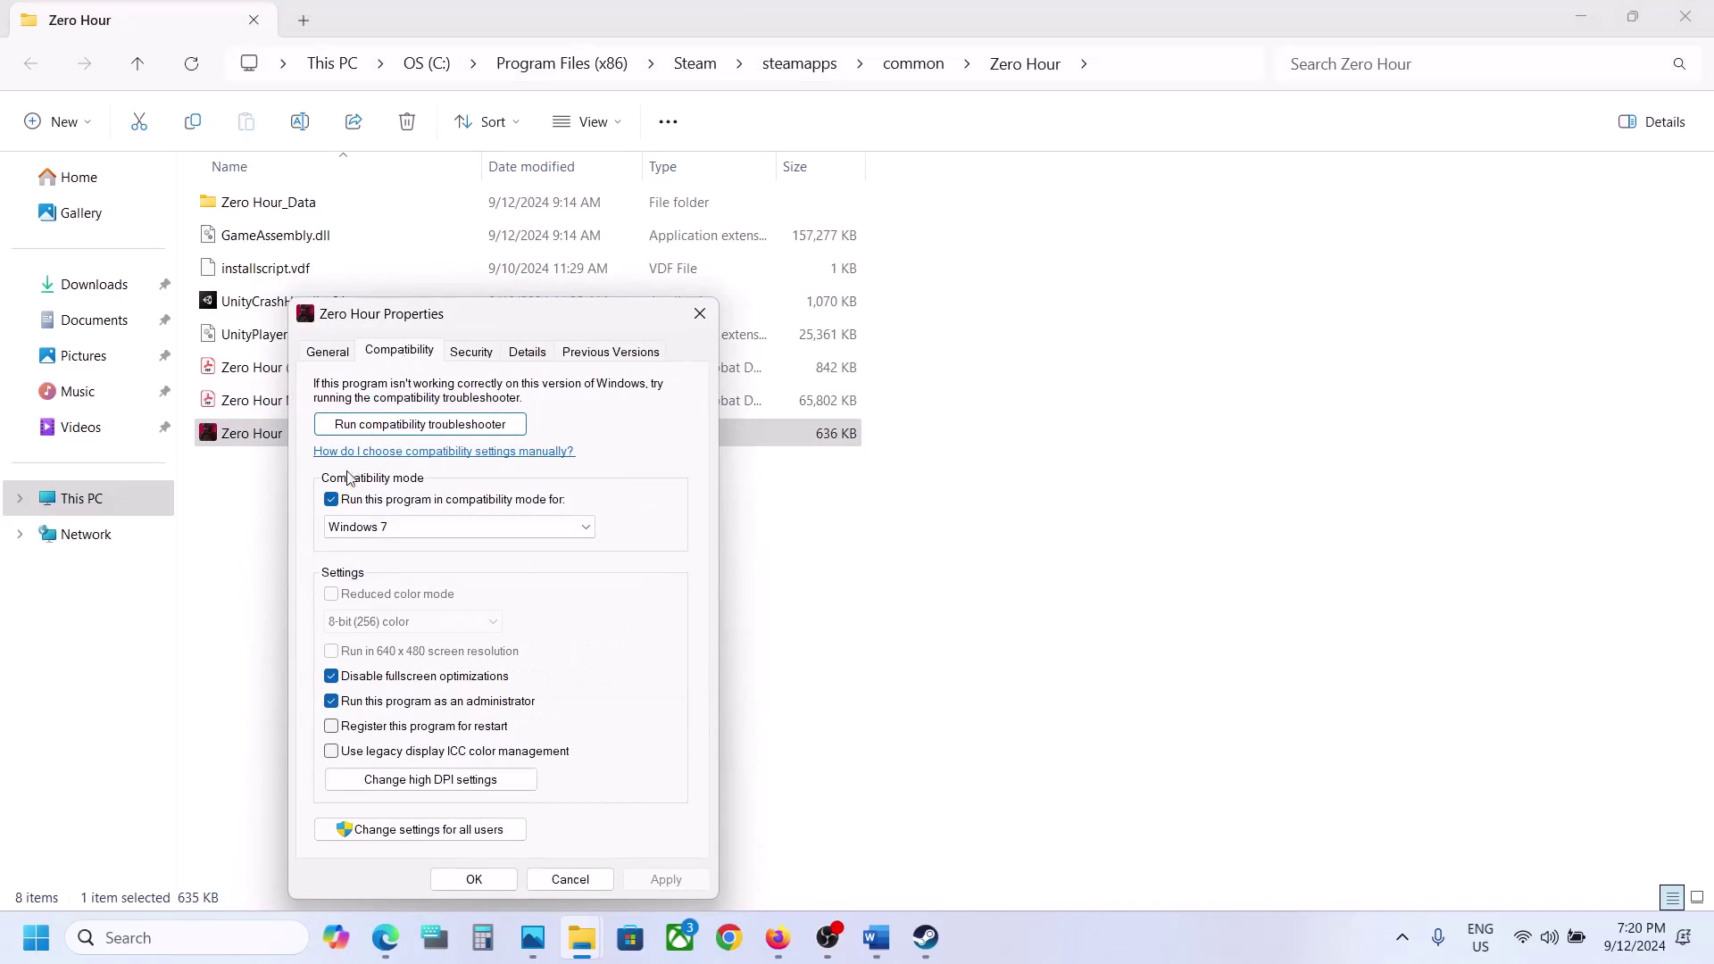
left_click(332, 500)
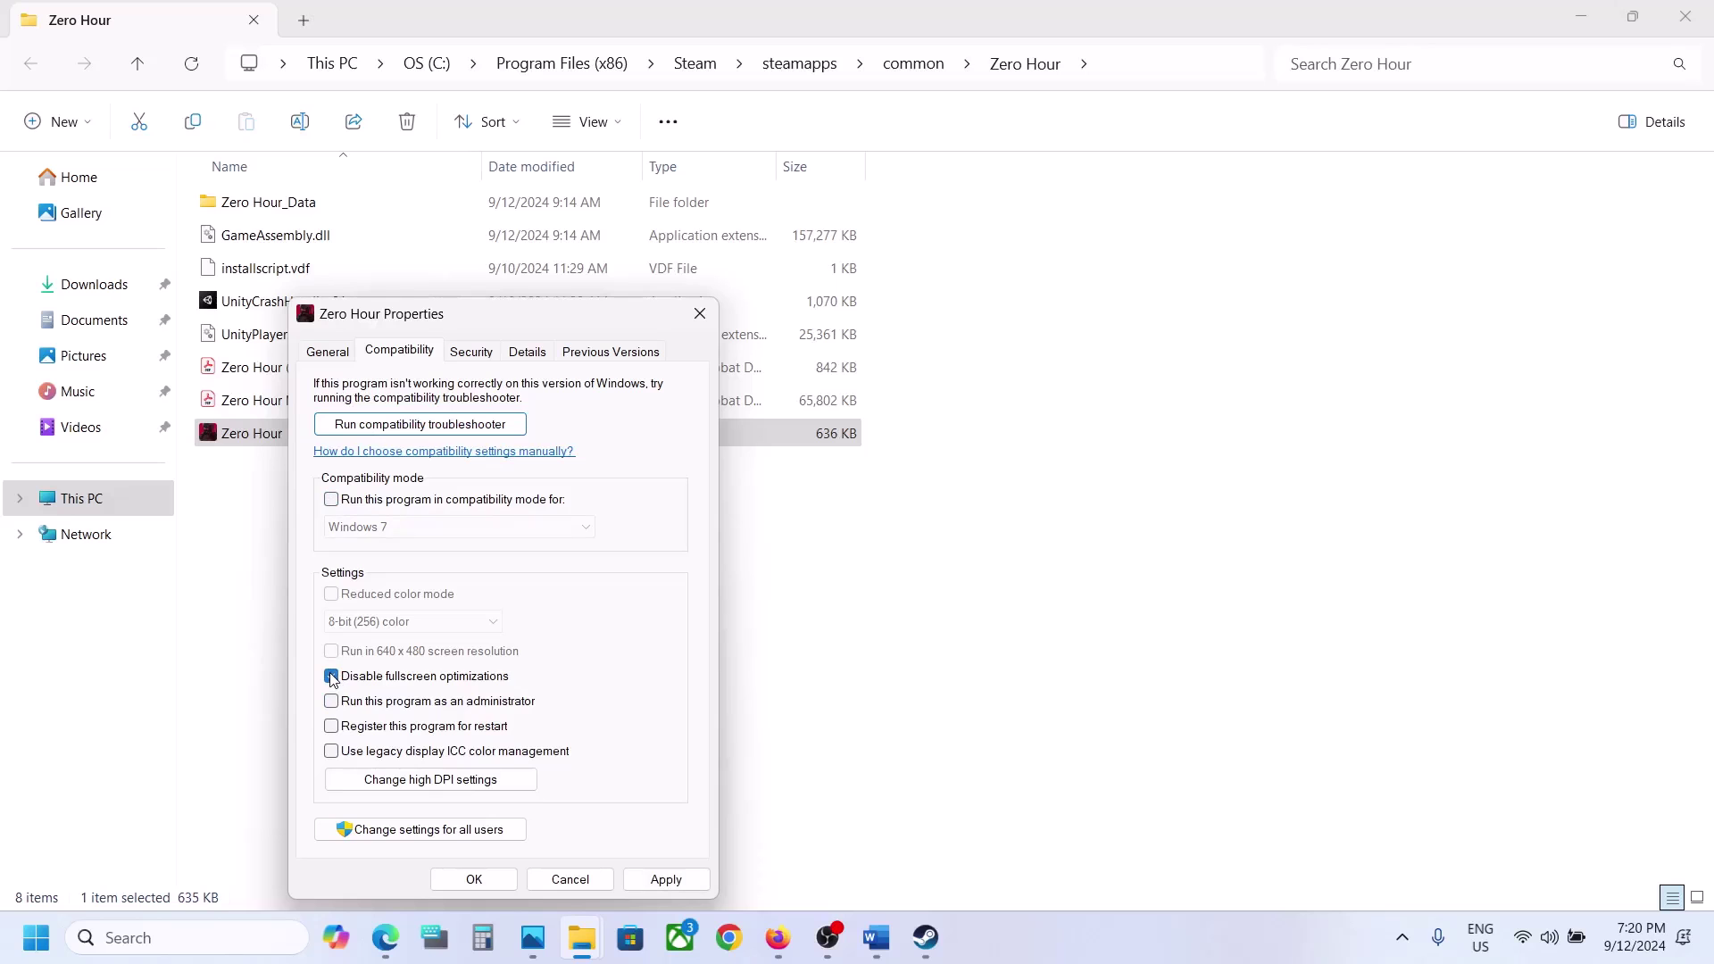
left_click(665, 879)
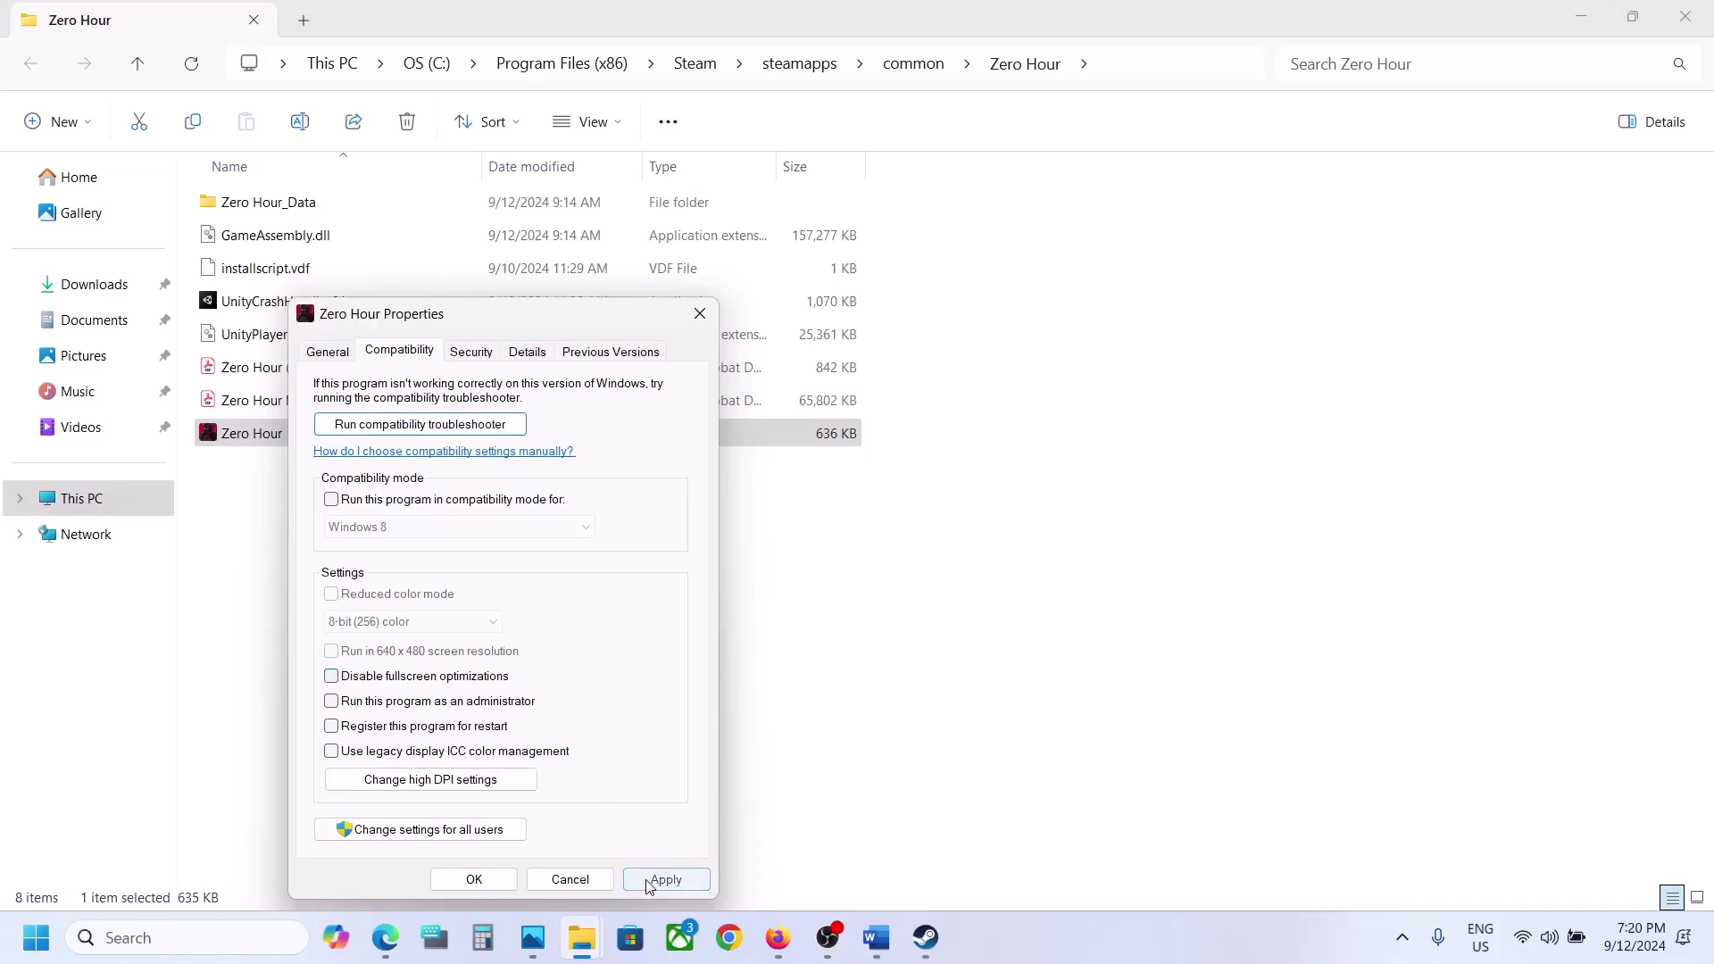
left_click(491, 880)
Return to the Word checklist and read the Step 4 advice on allowing the game exe through antivirus or Windows Security.
left_click(925, 937)
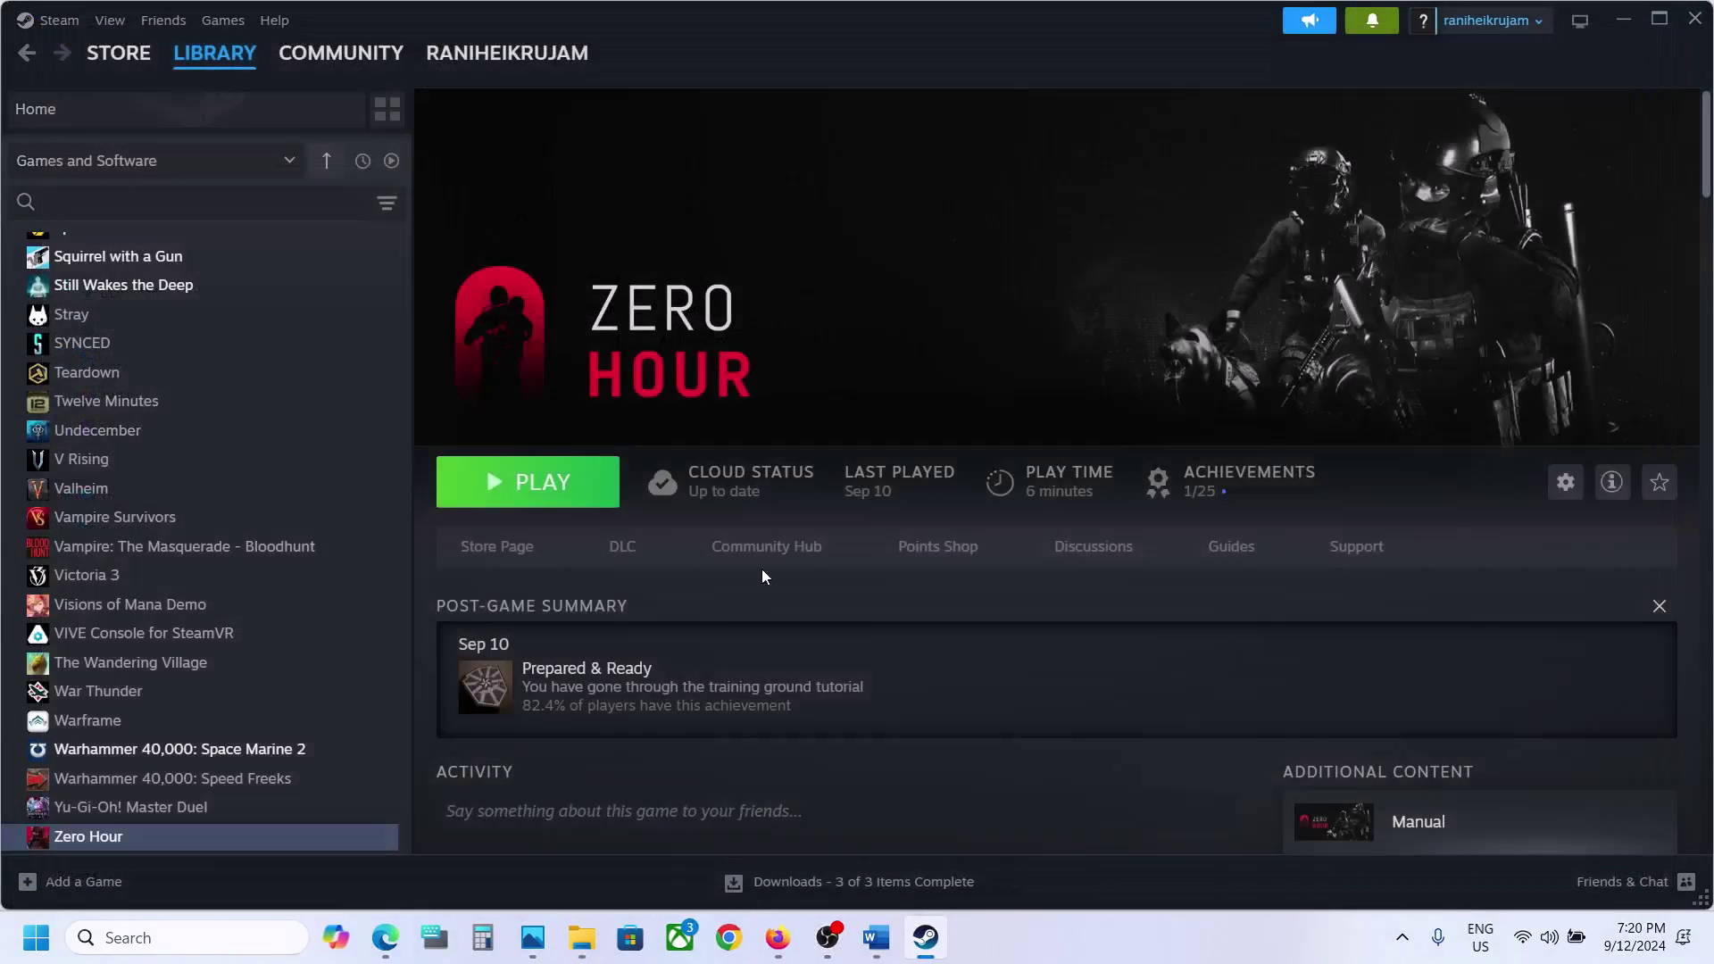
left_click(875, 937)
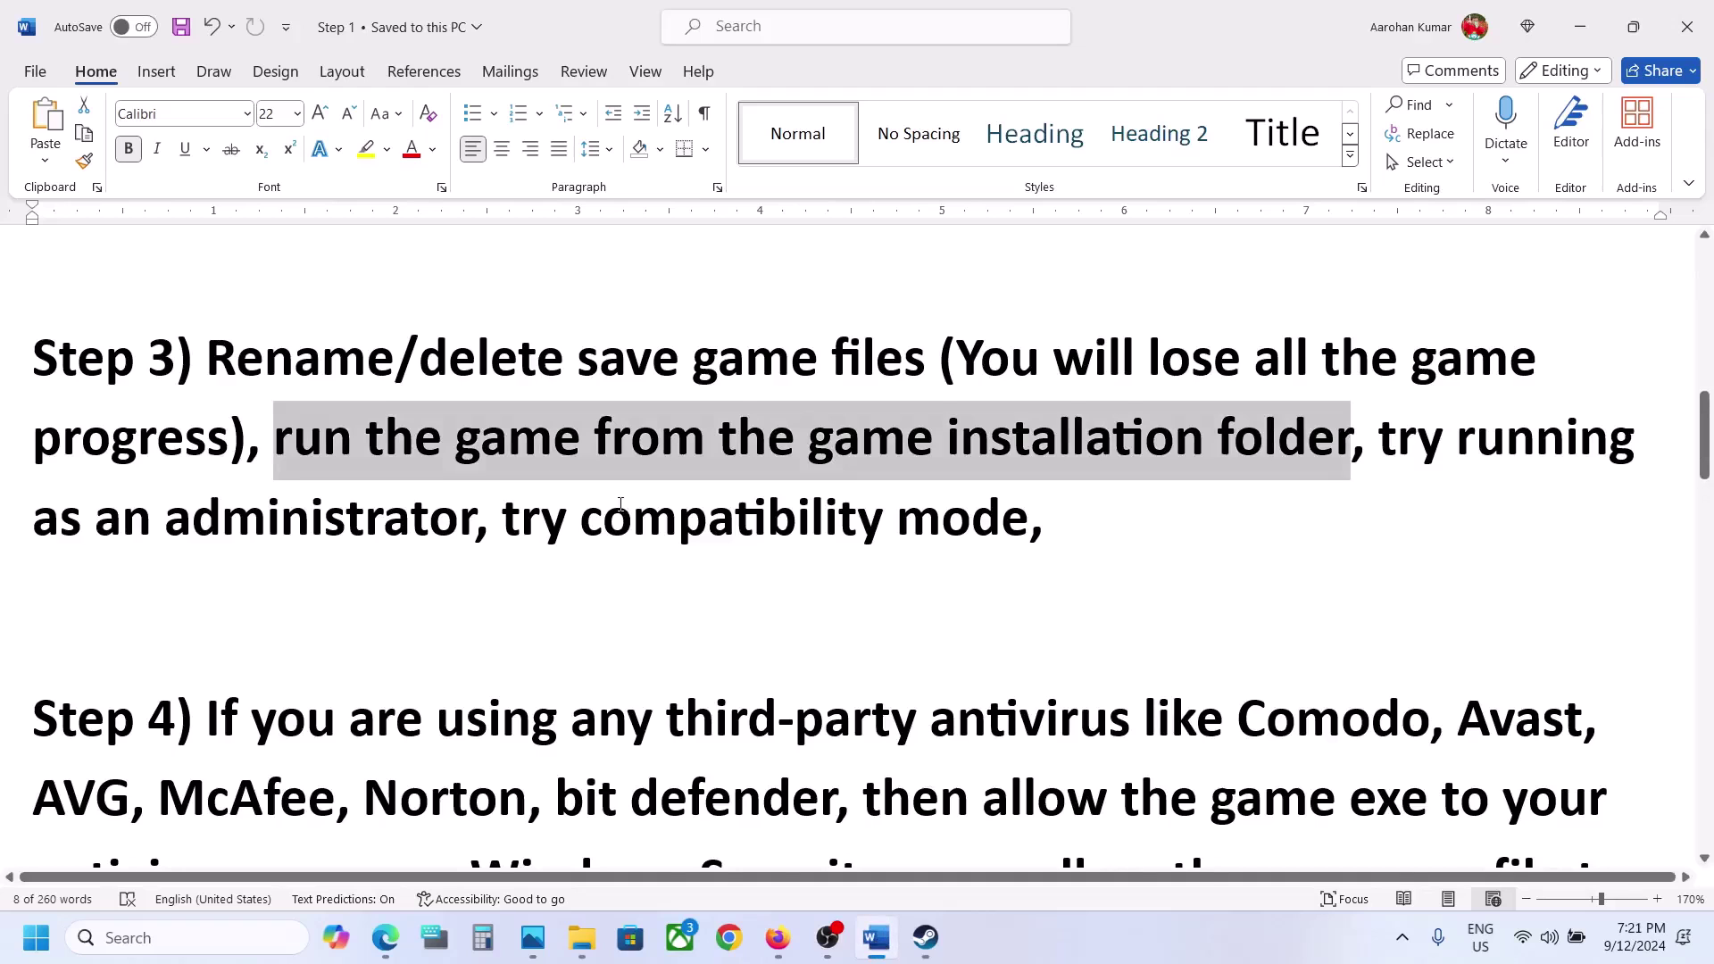
scroll(620, 504, "down", 1)
left_click_drag(179, 562, 899, 637)
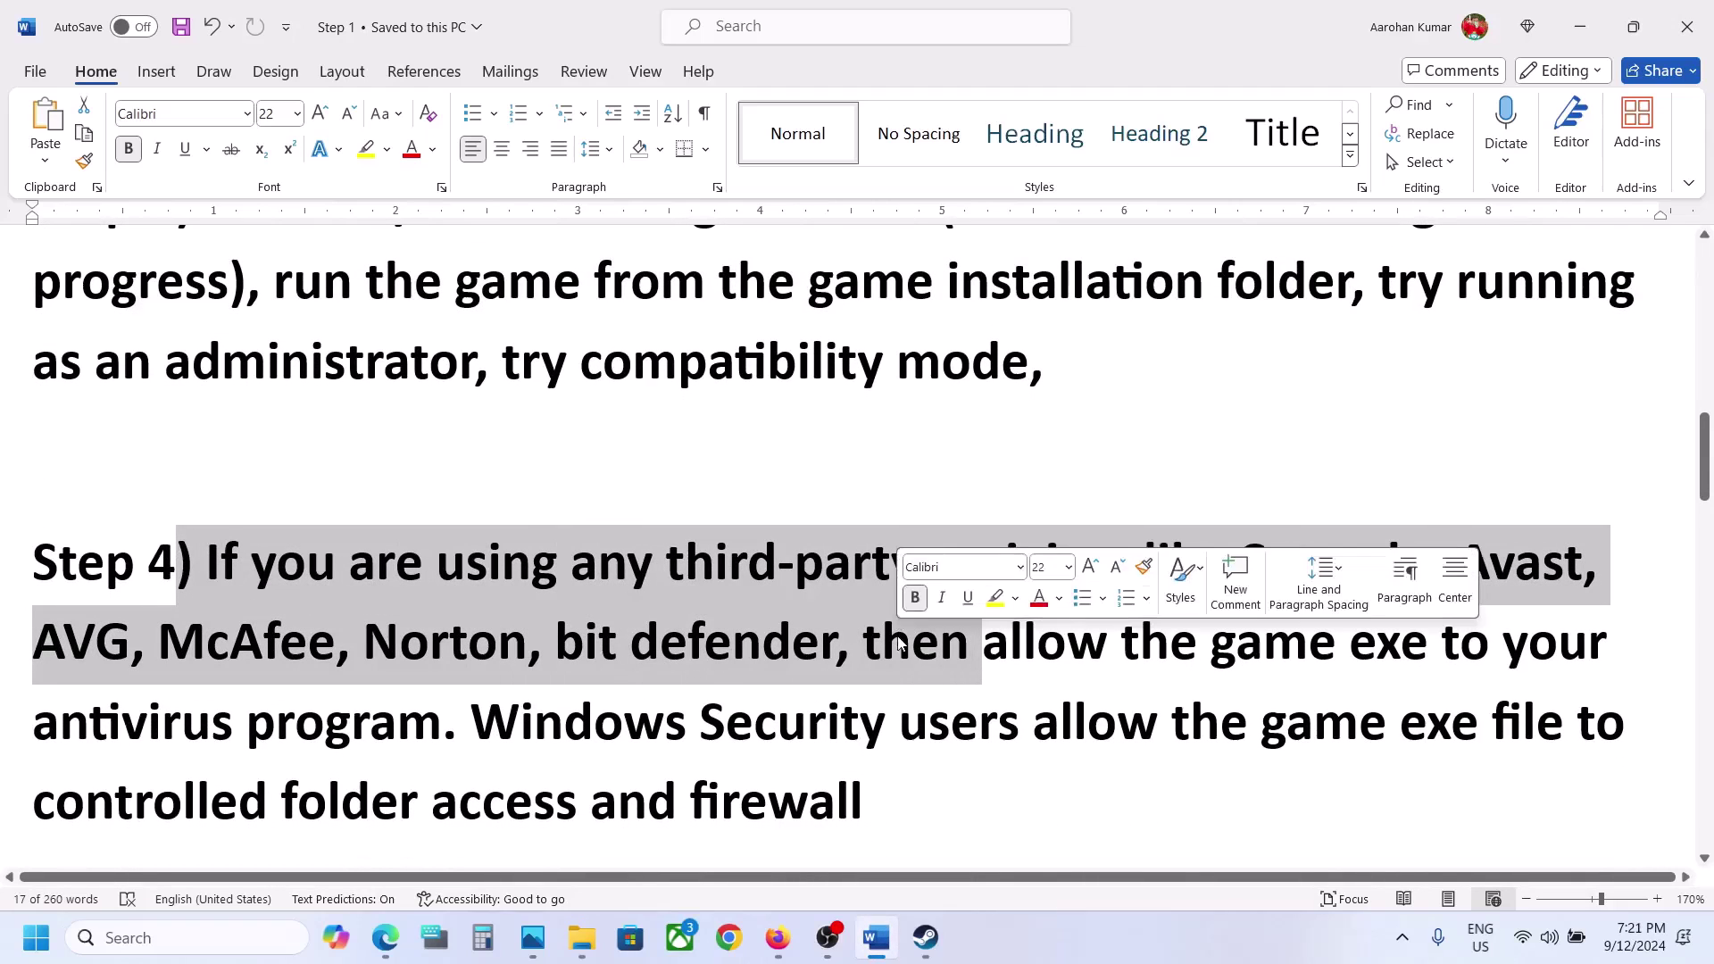
scroll(898, 636, "down", 1)
scroll(899, 636, "down", 1)
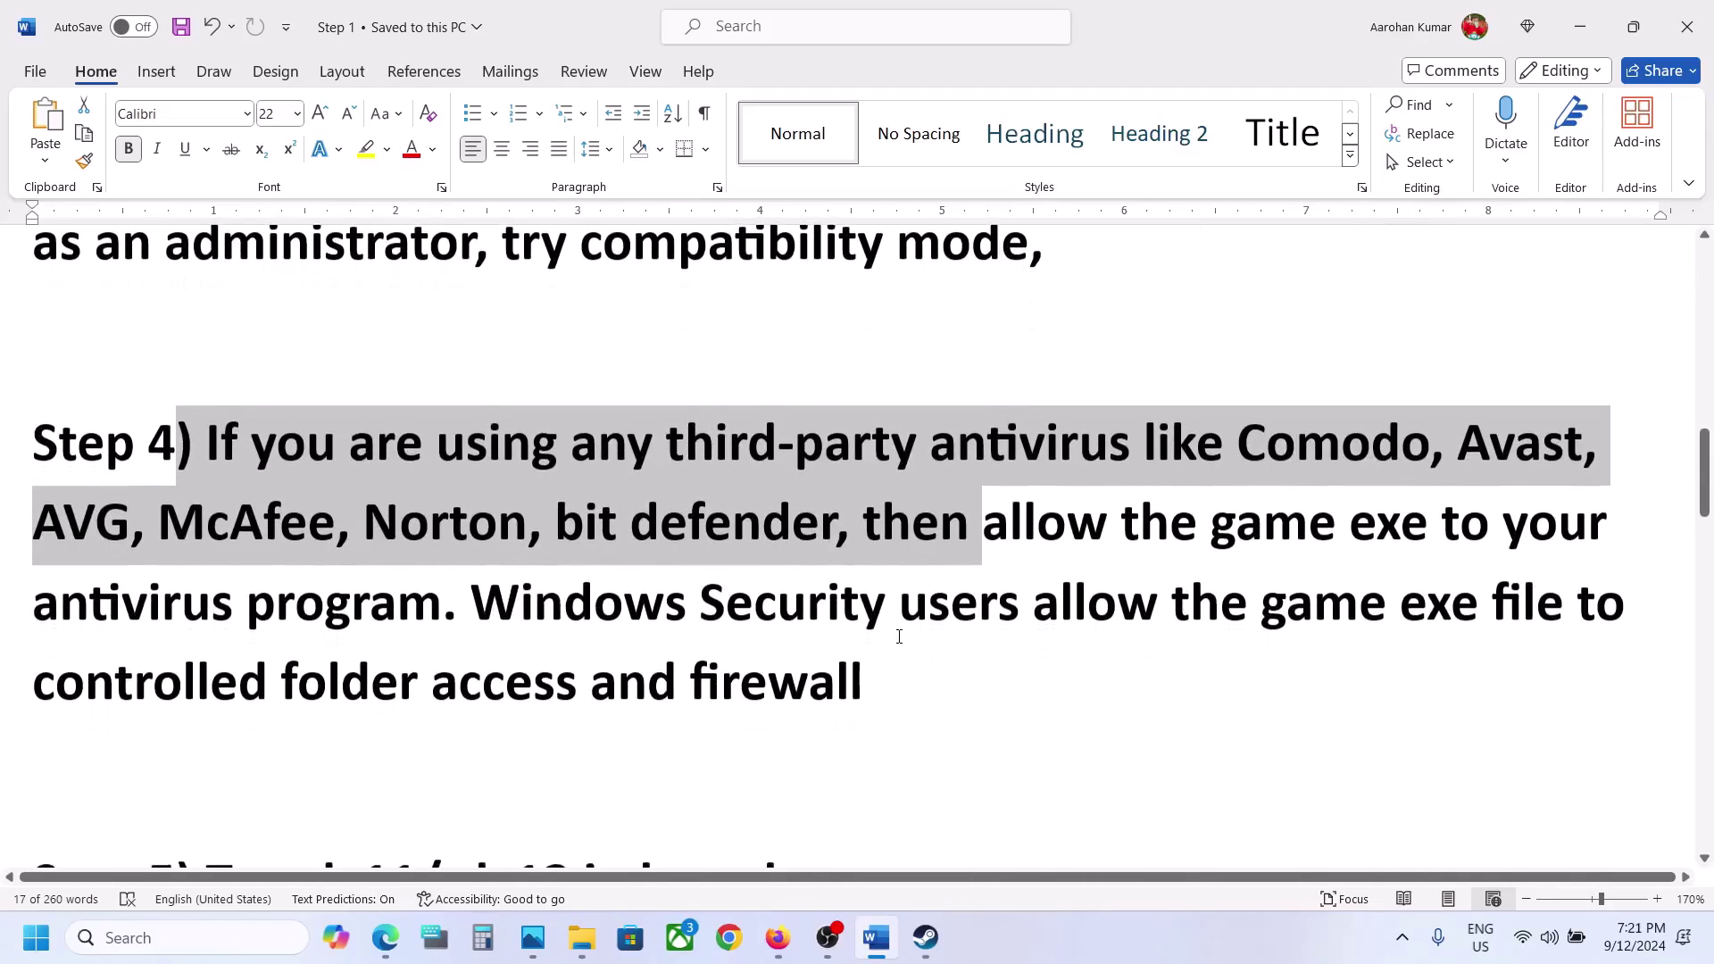
left_click(1073, 549)
left_click_drag(1346, 533, 852, 607)
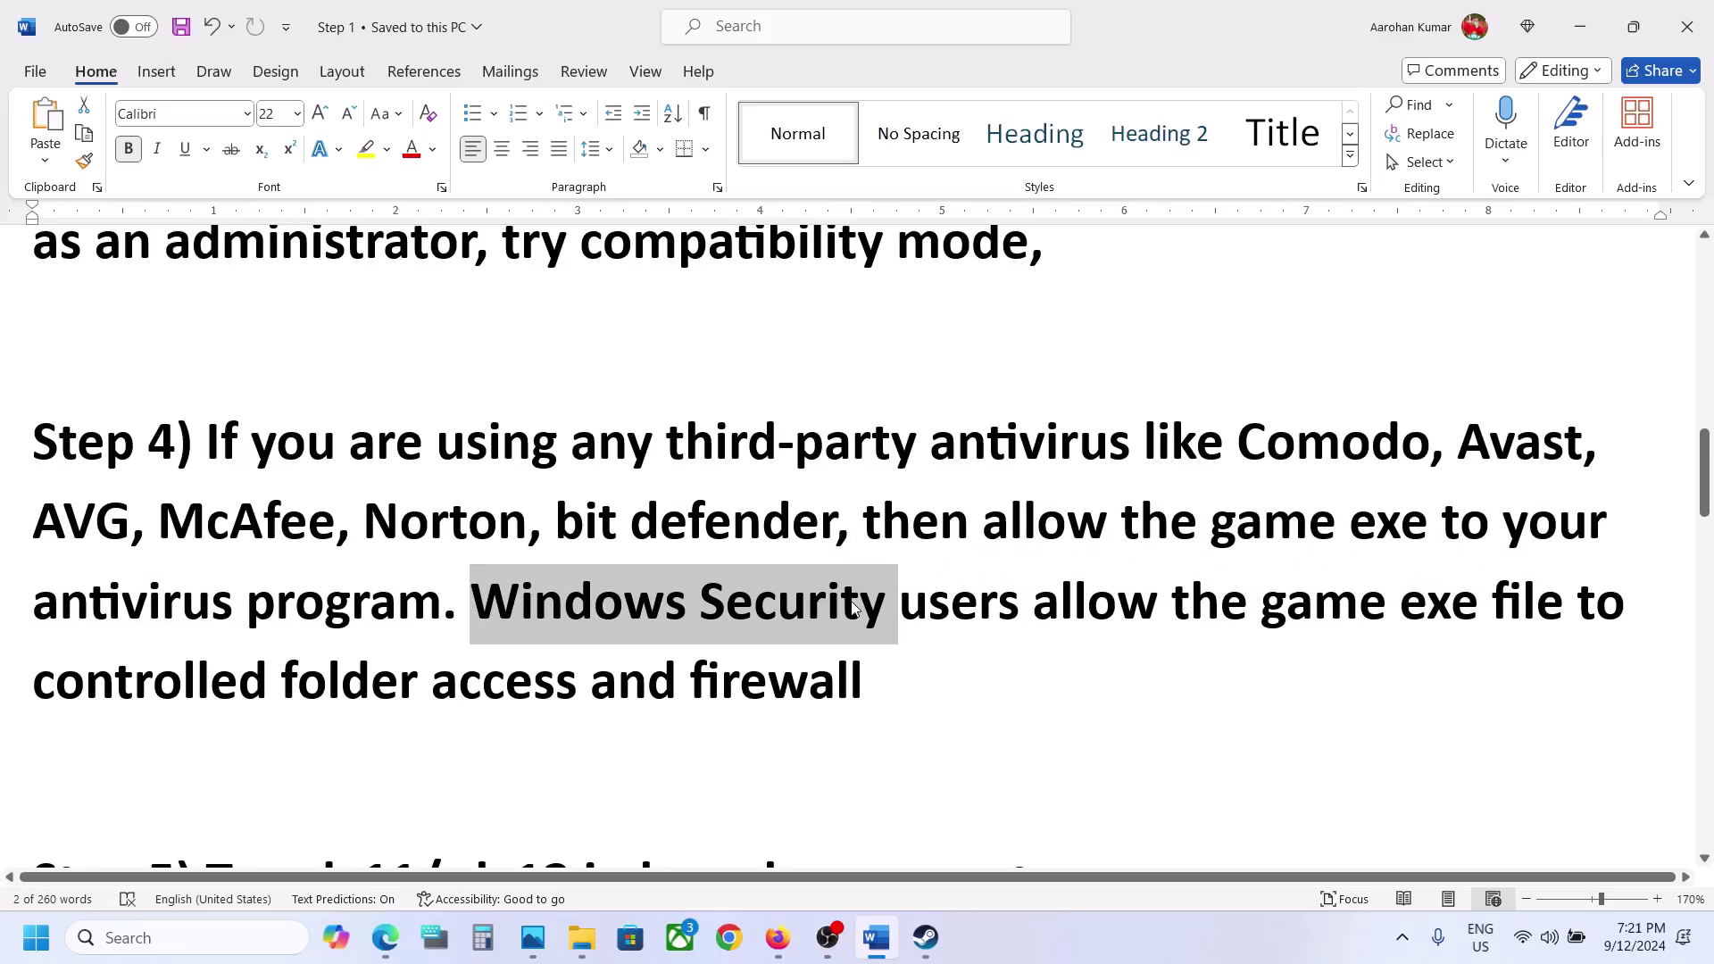
Open Windows Security's ransomware protection settings and show the apps allowed through Controlled folder access.
key("super+i")
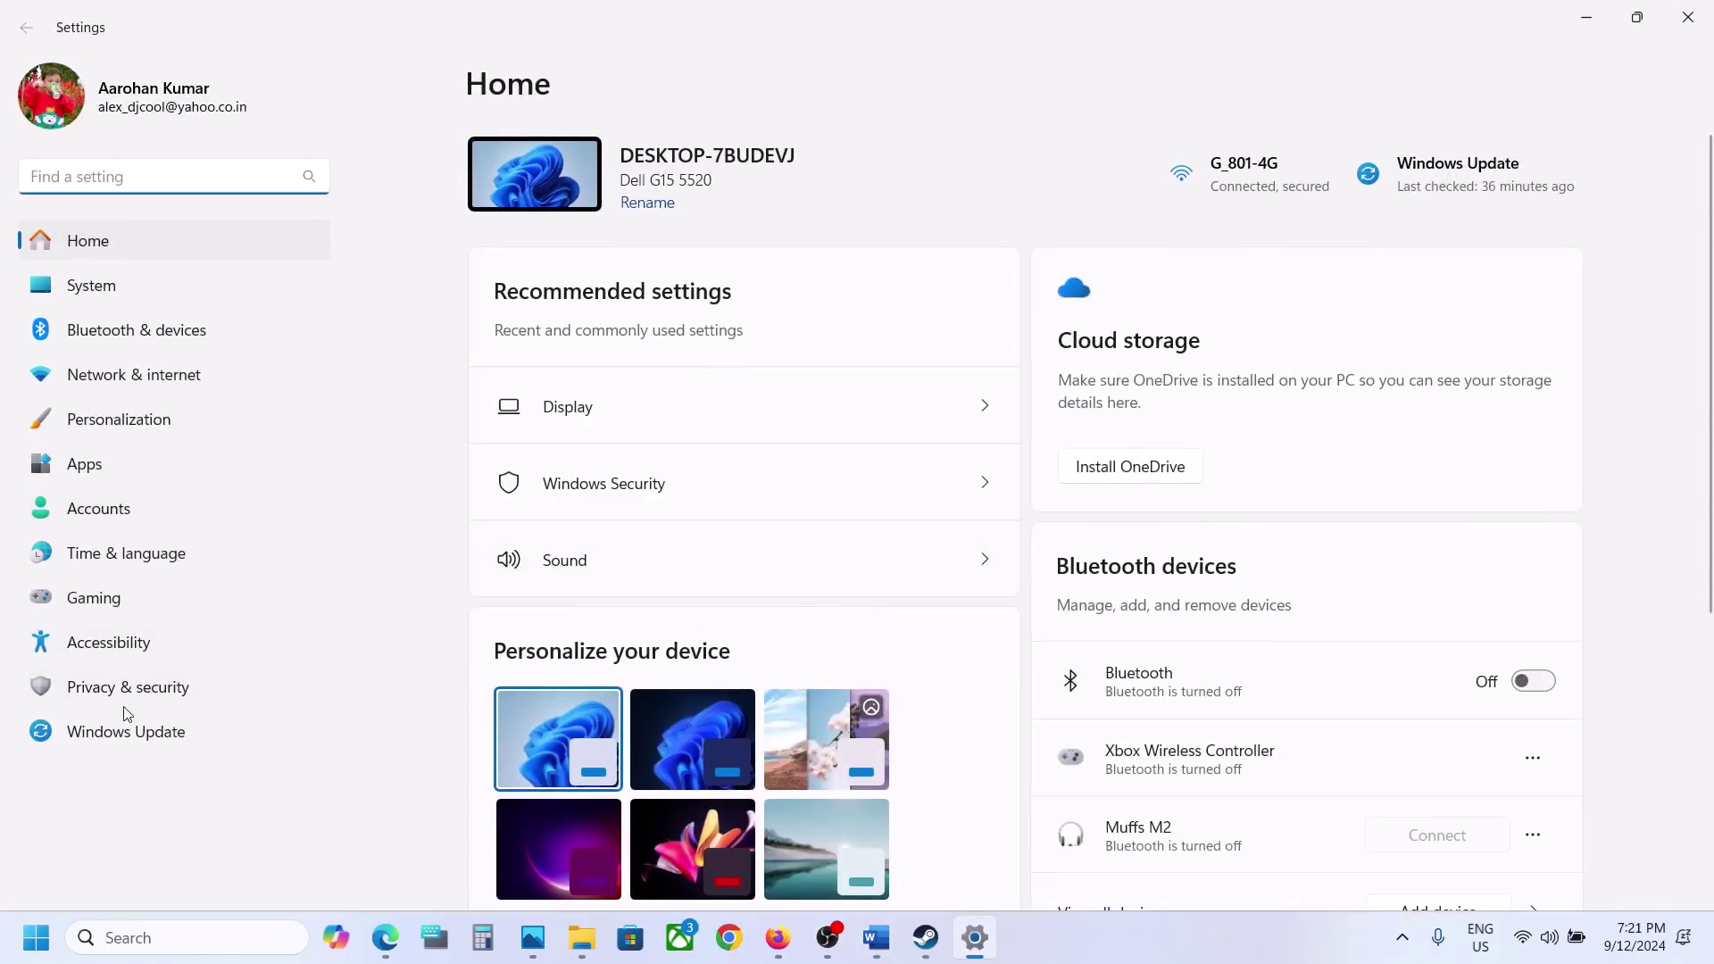
left_click(121, 688)
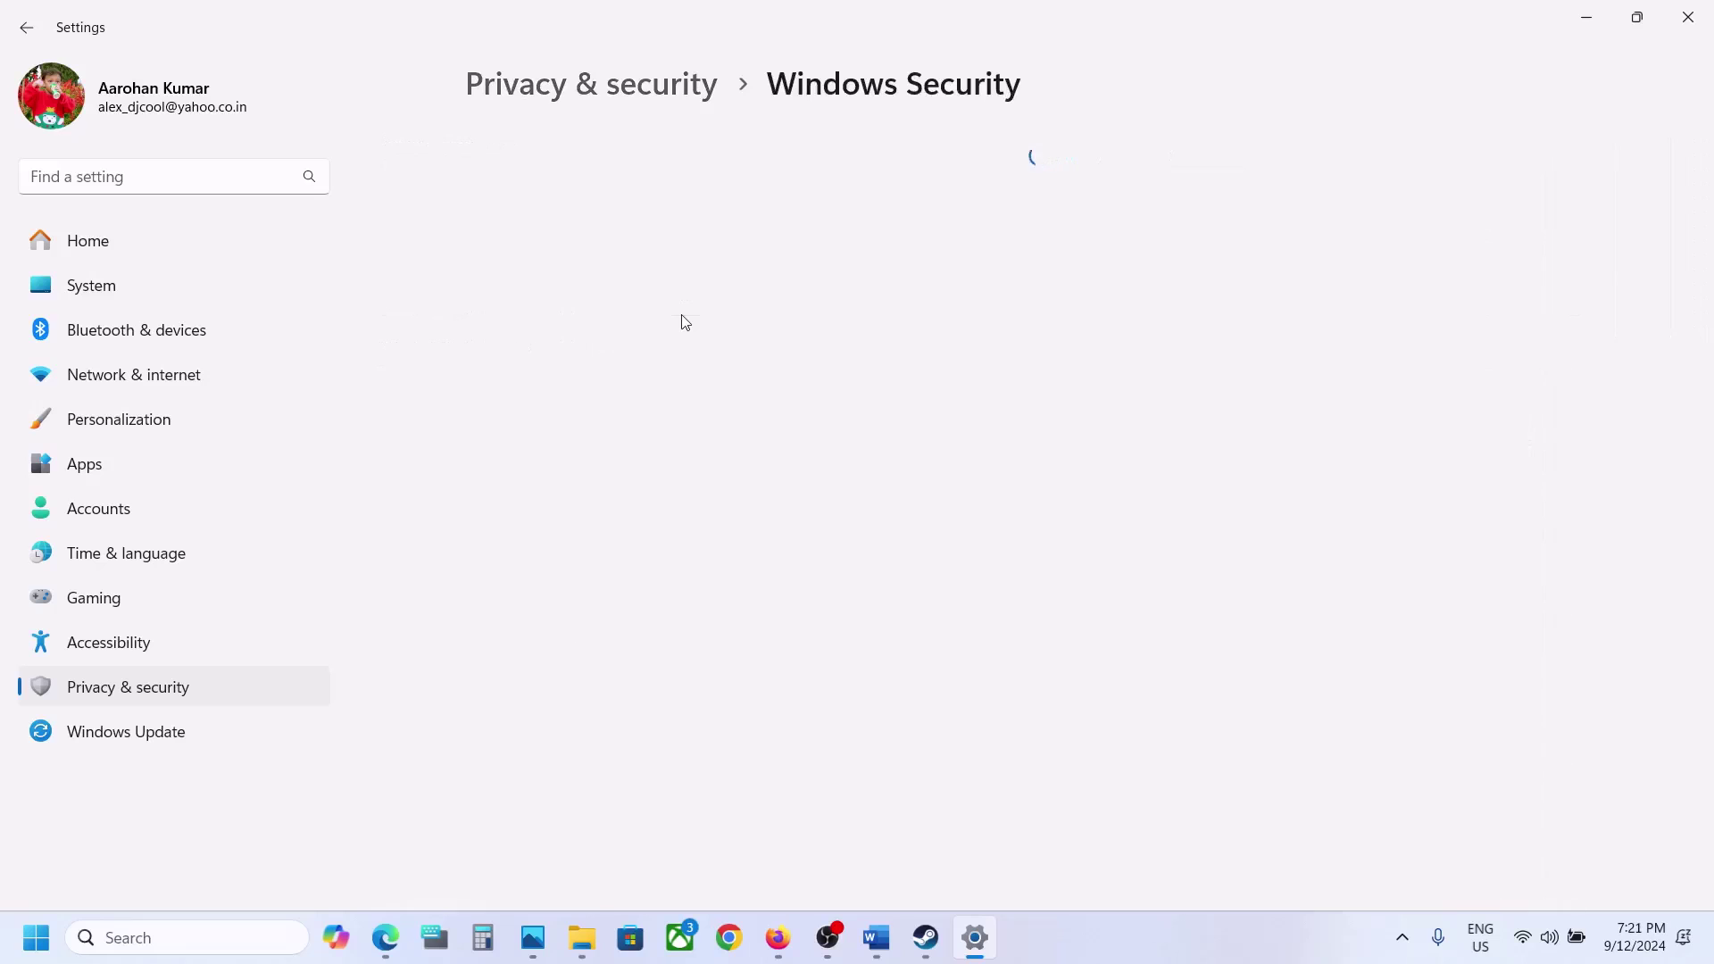
left_click(642, 335)
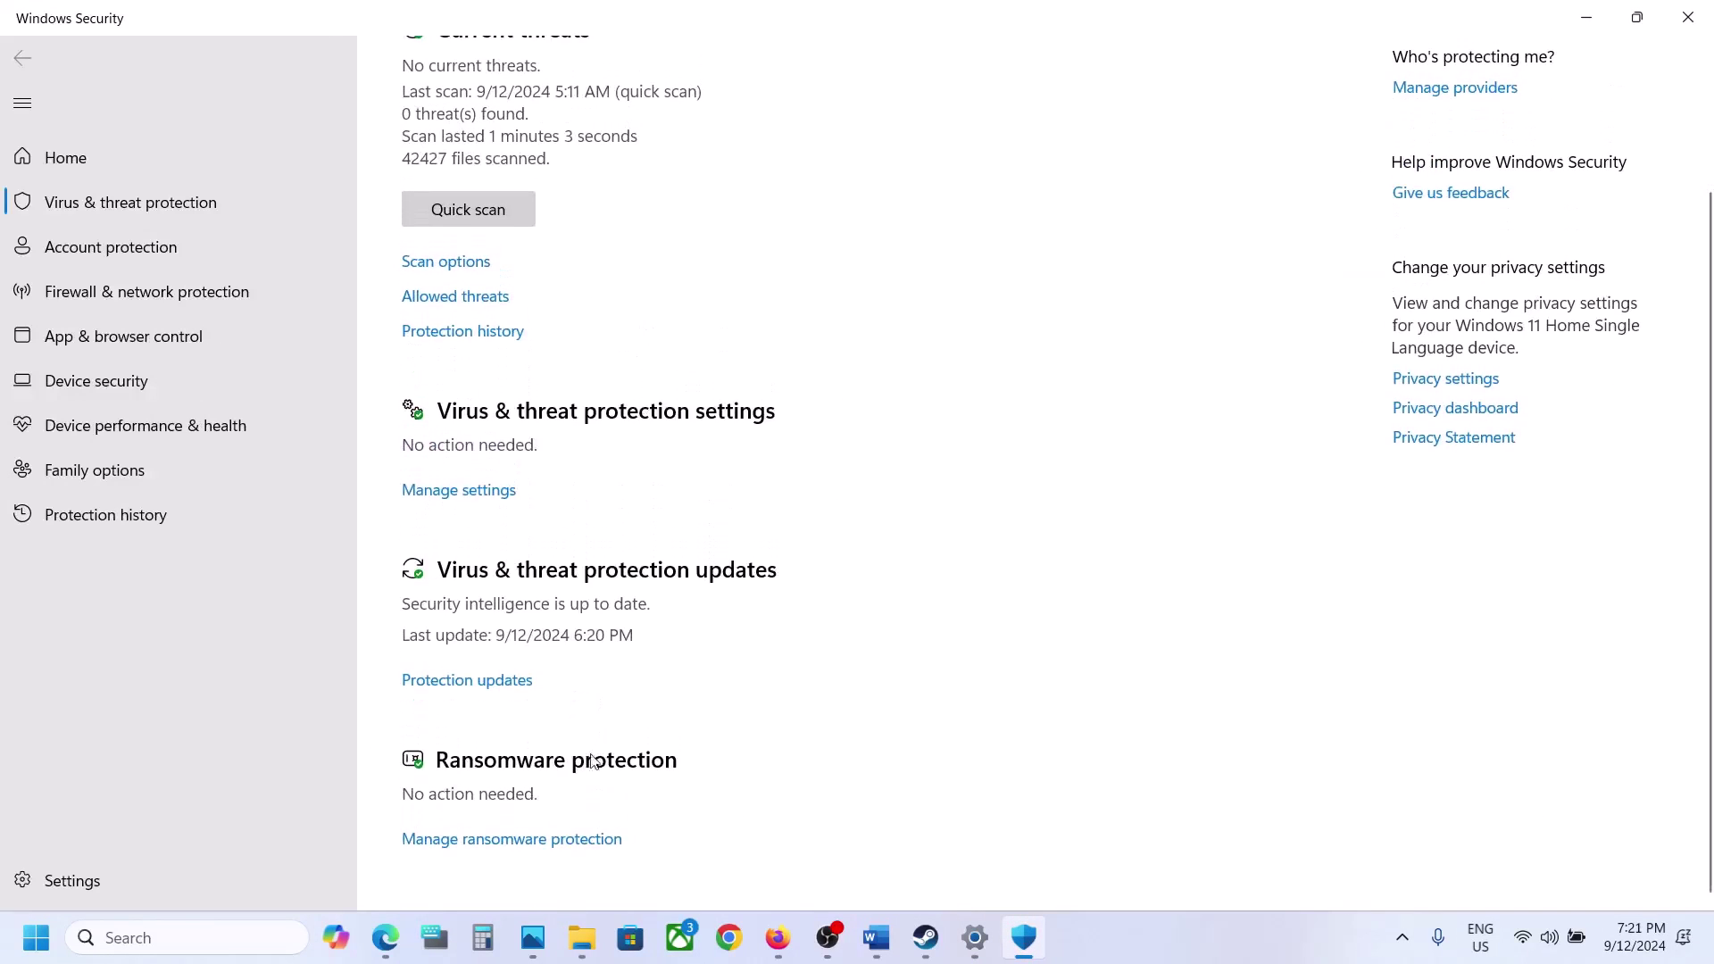
left_click(532, 840)
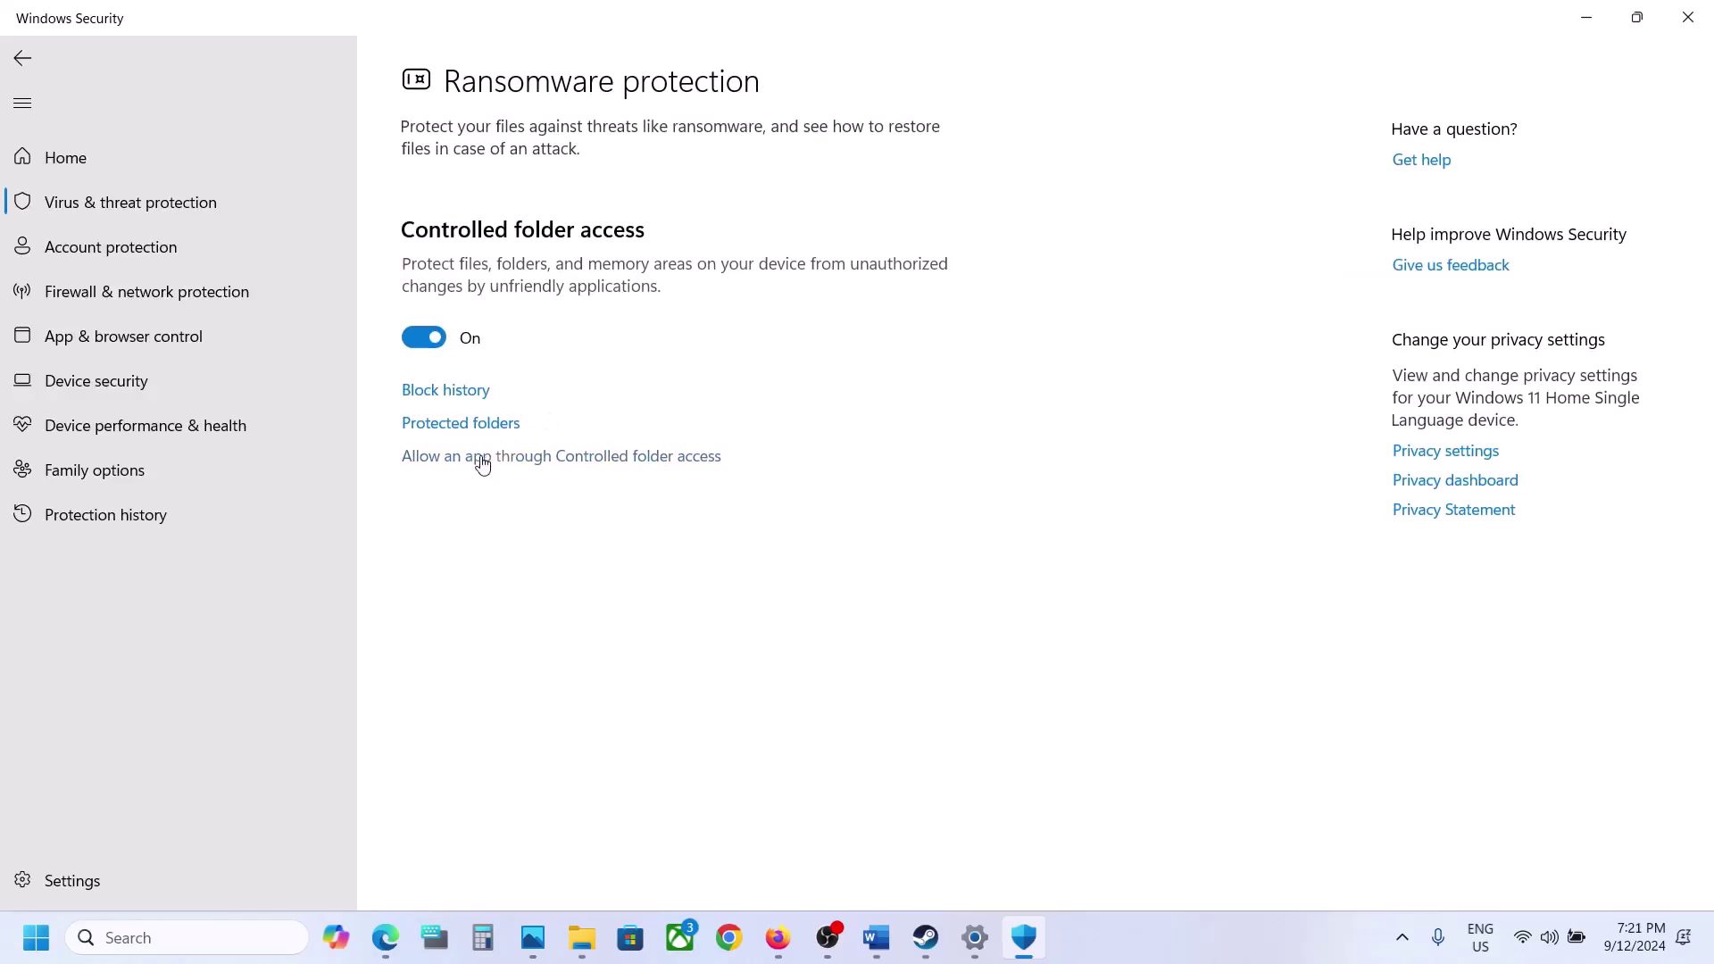
left_click(547, 458)
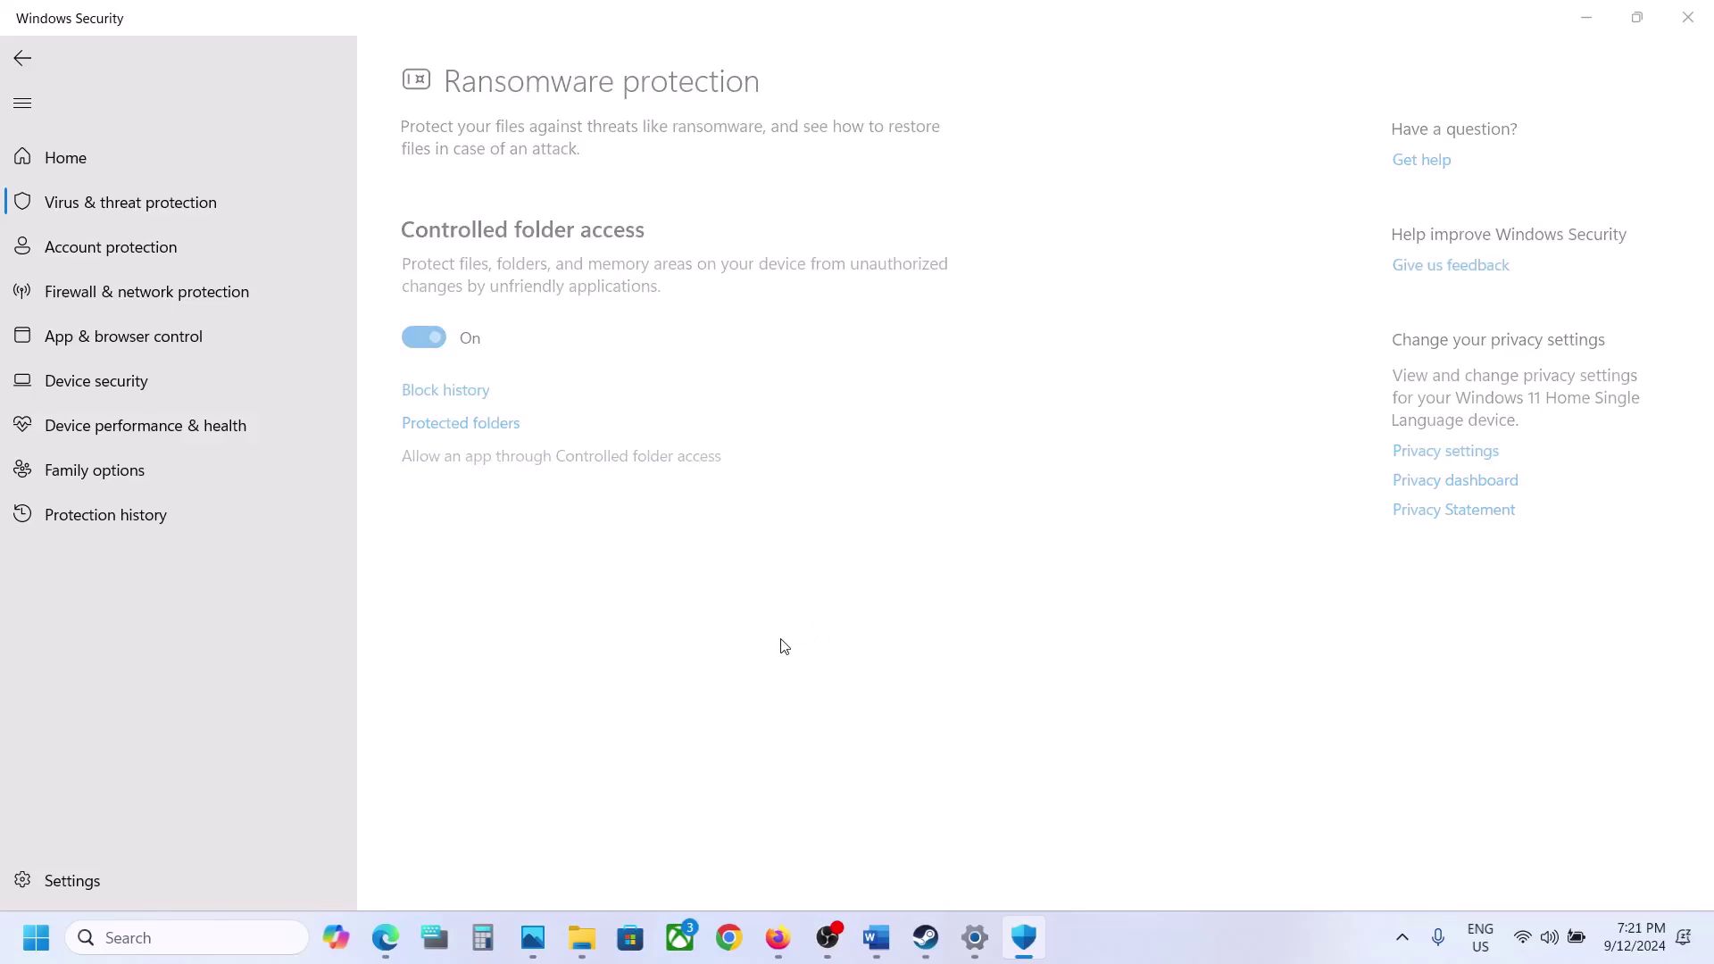
Allow the Zero Hour application from C:\Program Files (x86)\Steam\steamapps\common\Zero Hour through Controlled folder access.
left_click(529, 104)
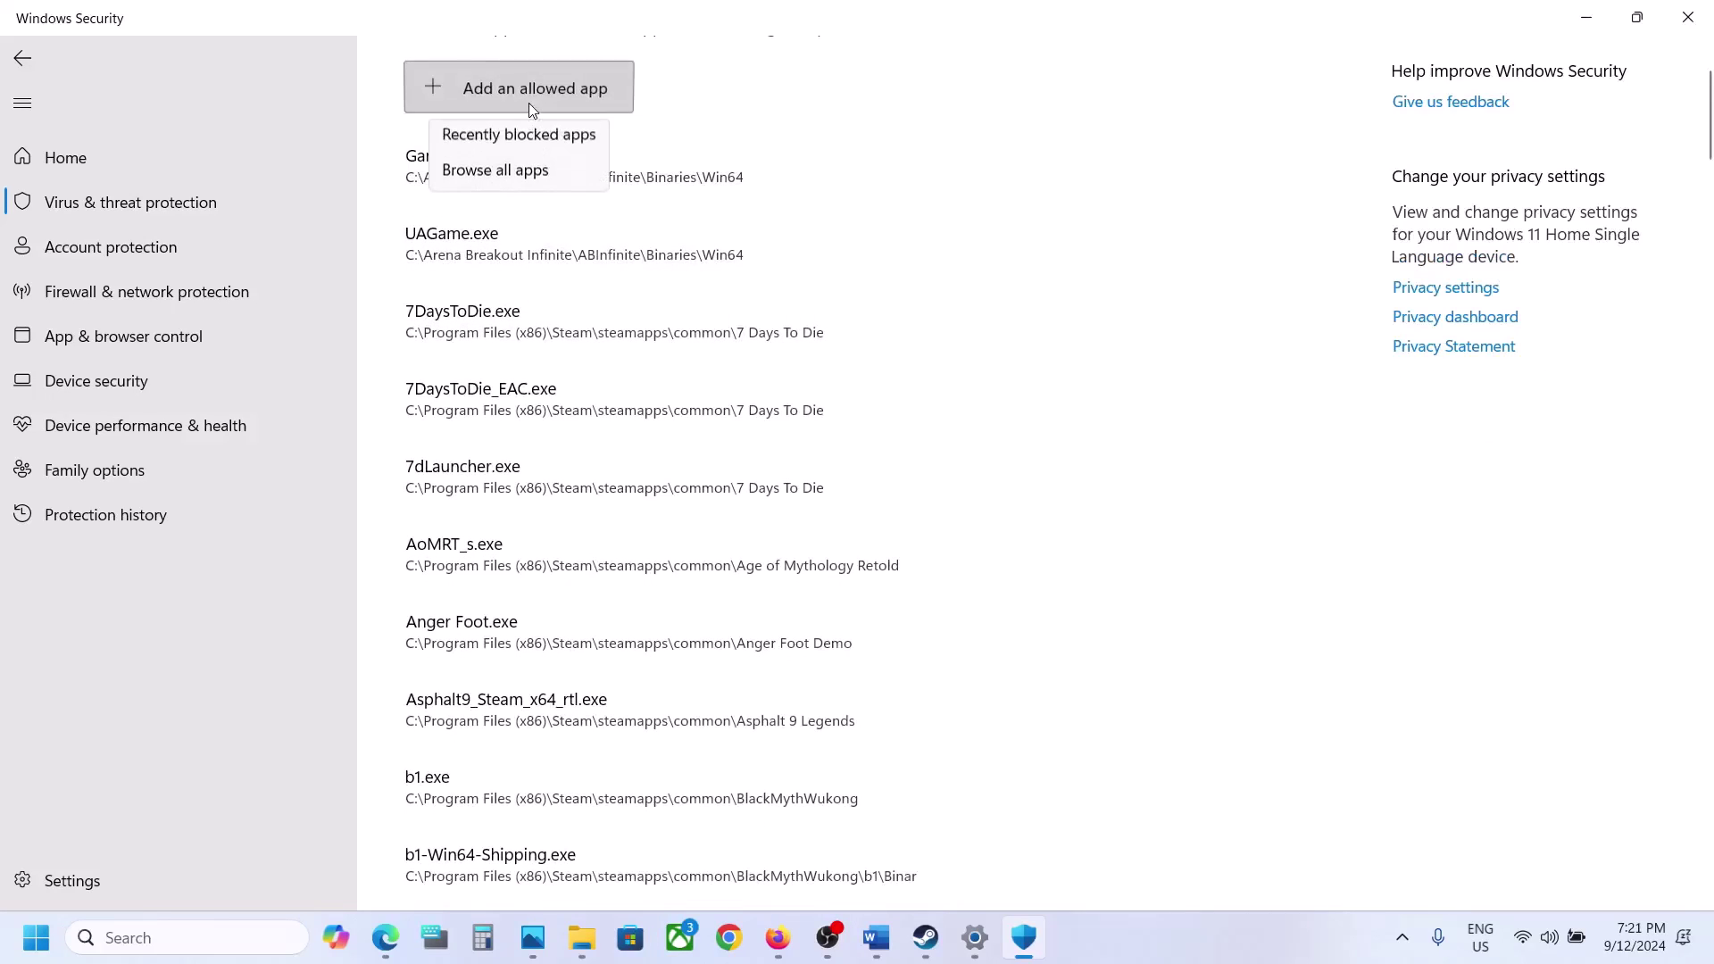
left_click(516, 178)
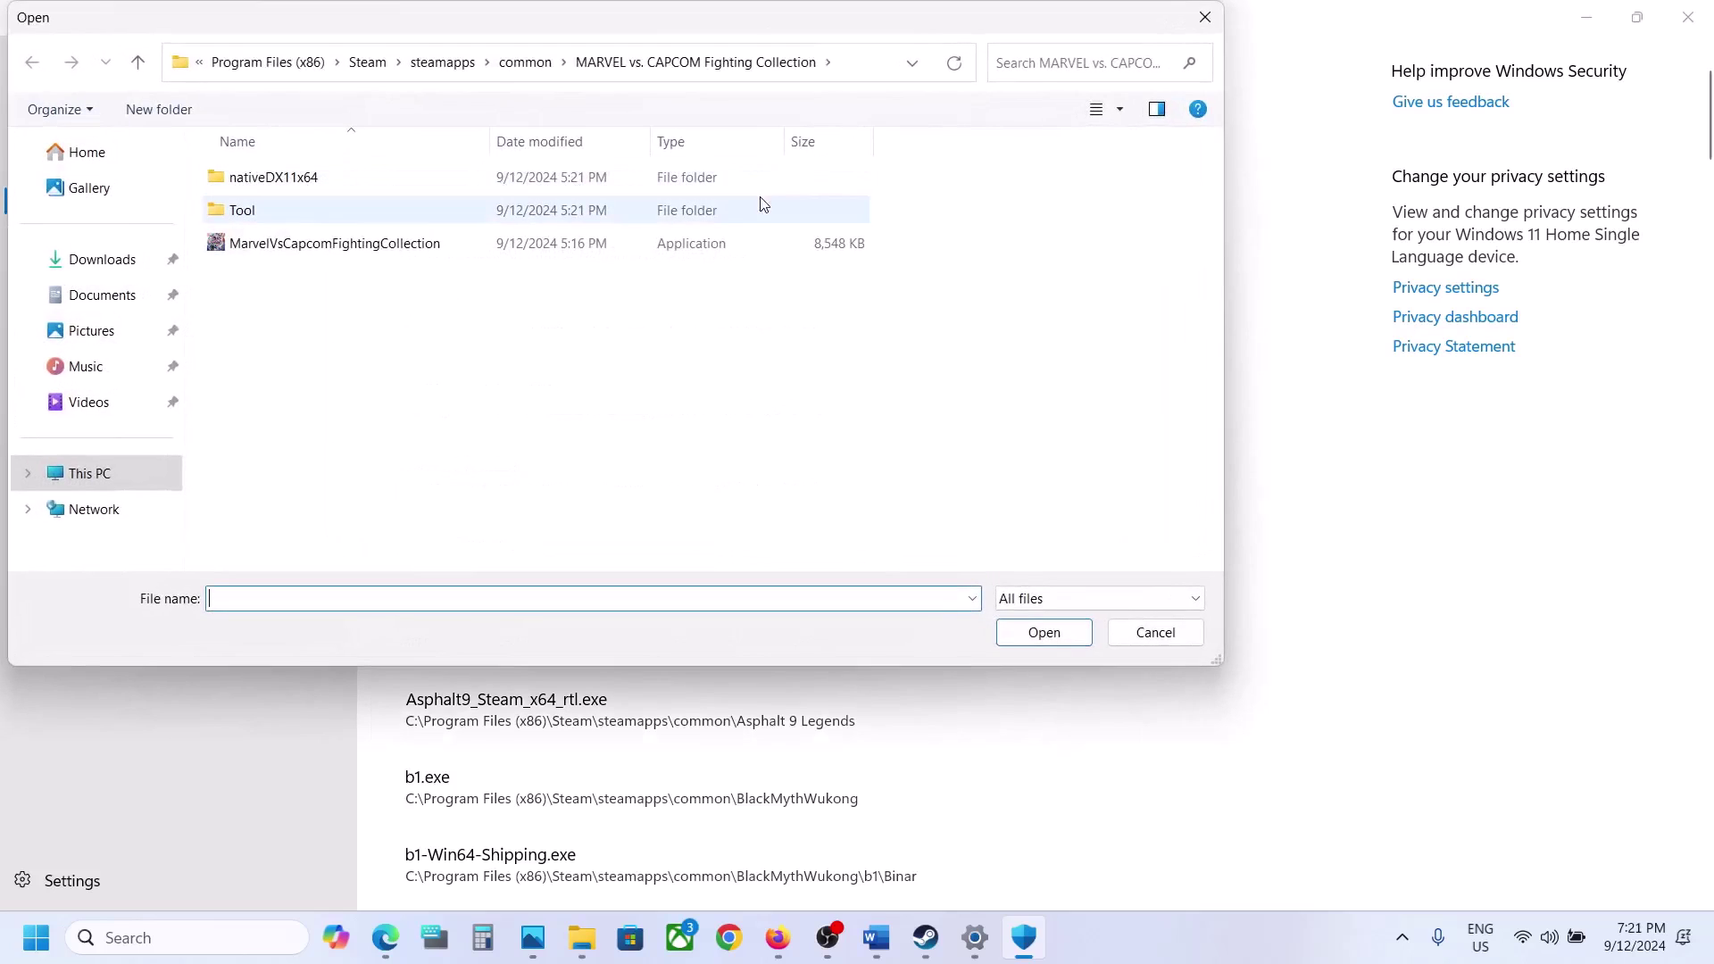
left_click(108, 471)
double_click(348, 211)
scroll(352, 206, "down", 3)
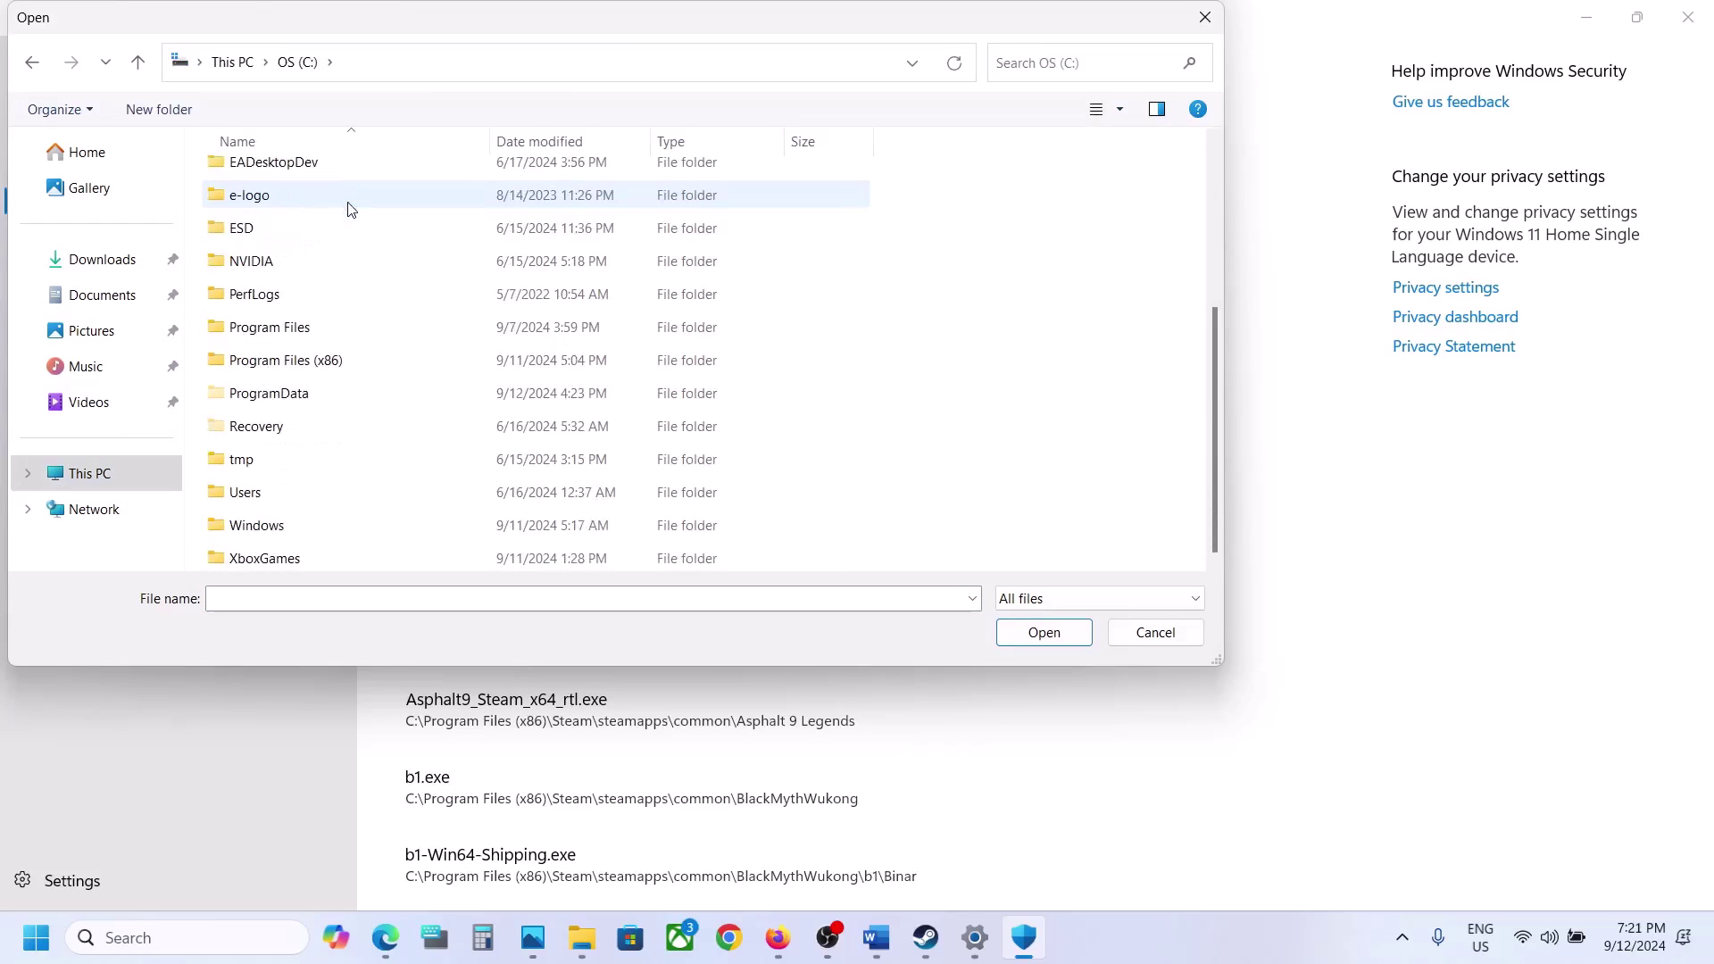
double_click(333, 362)
scroll(332, 367, "down", 5)
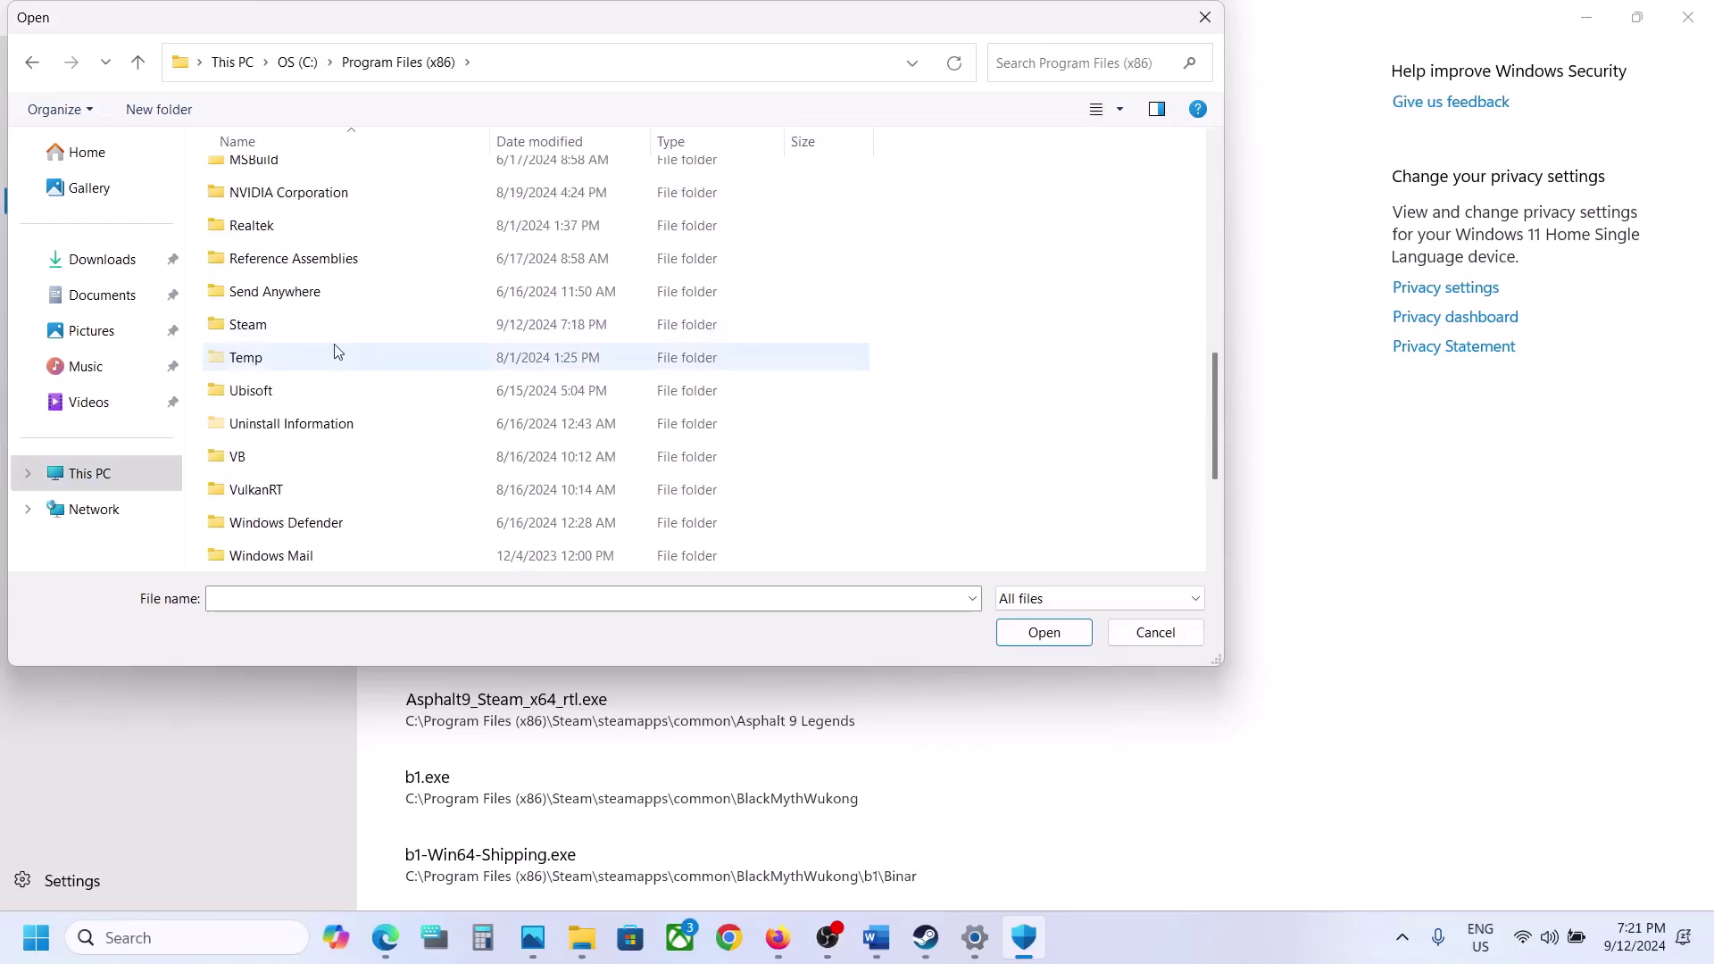
double_click(323, 326)
scroll(321, 342, "down", 2)
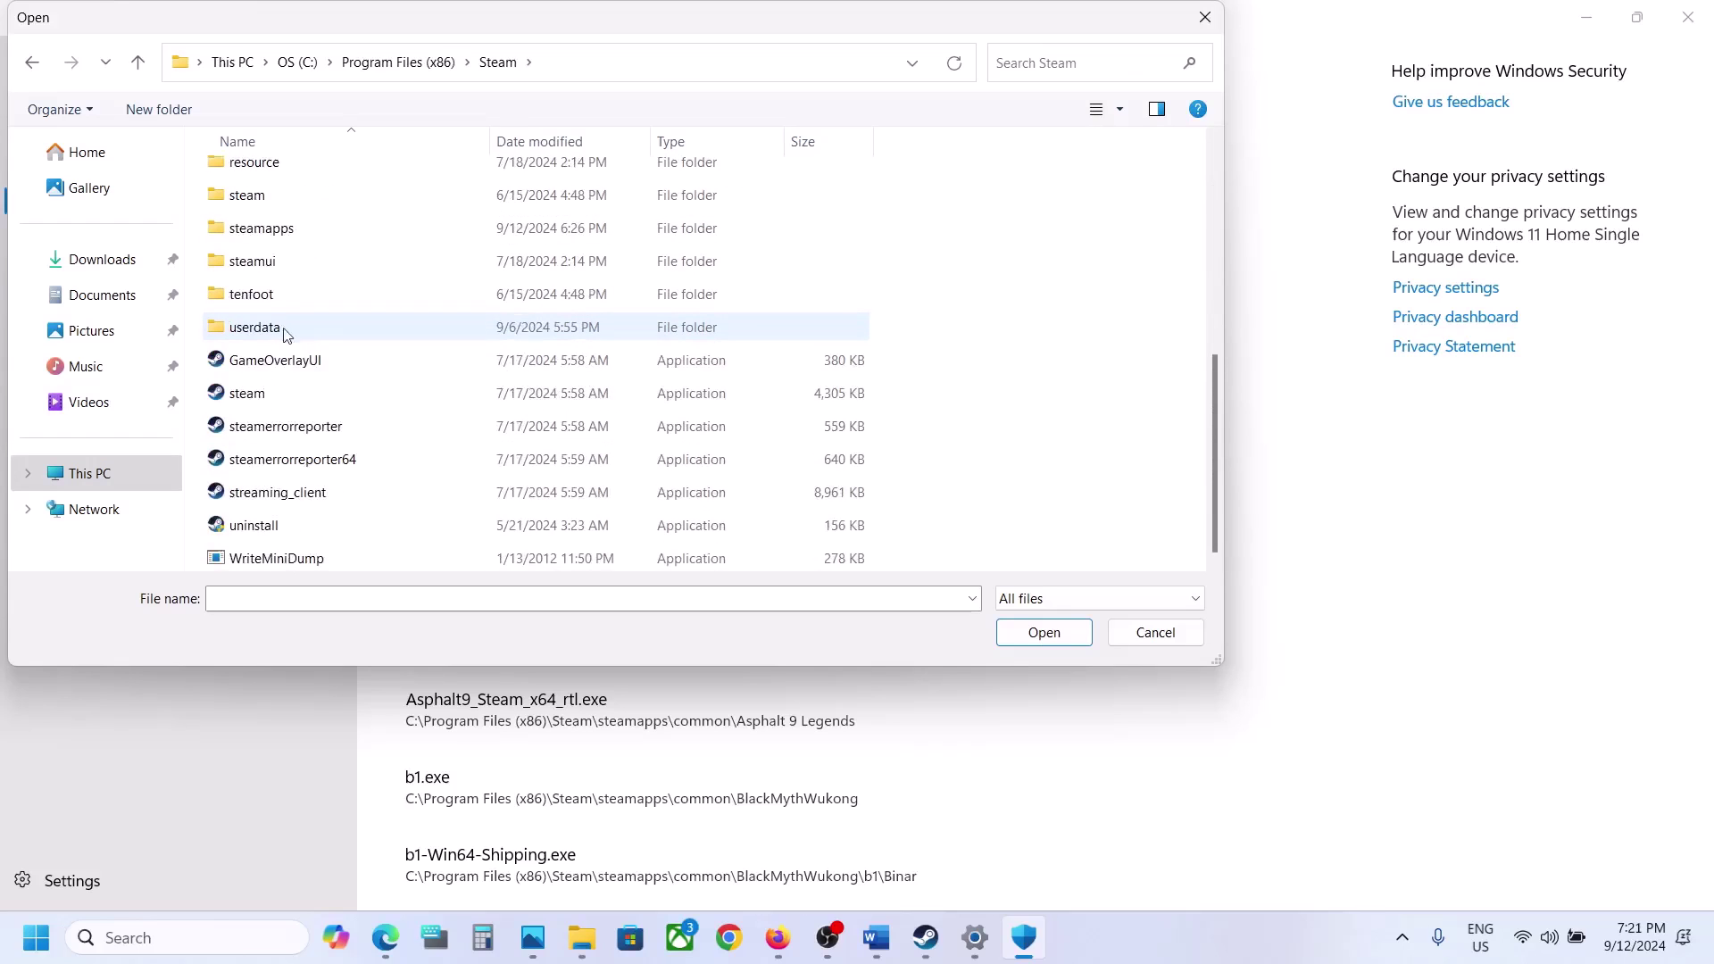
double_click(266, 230)
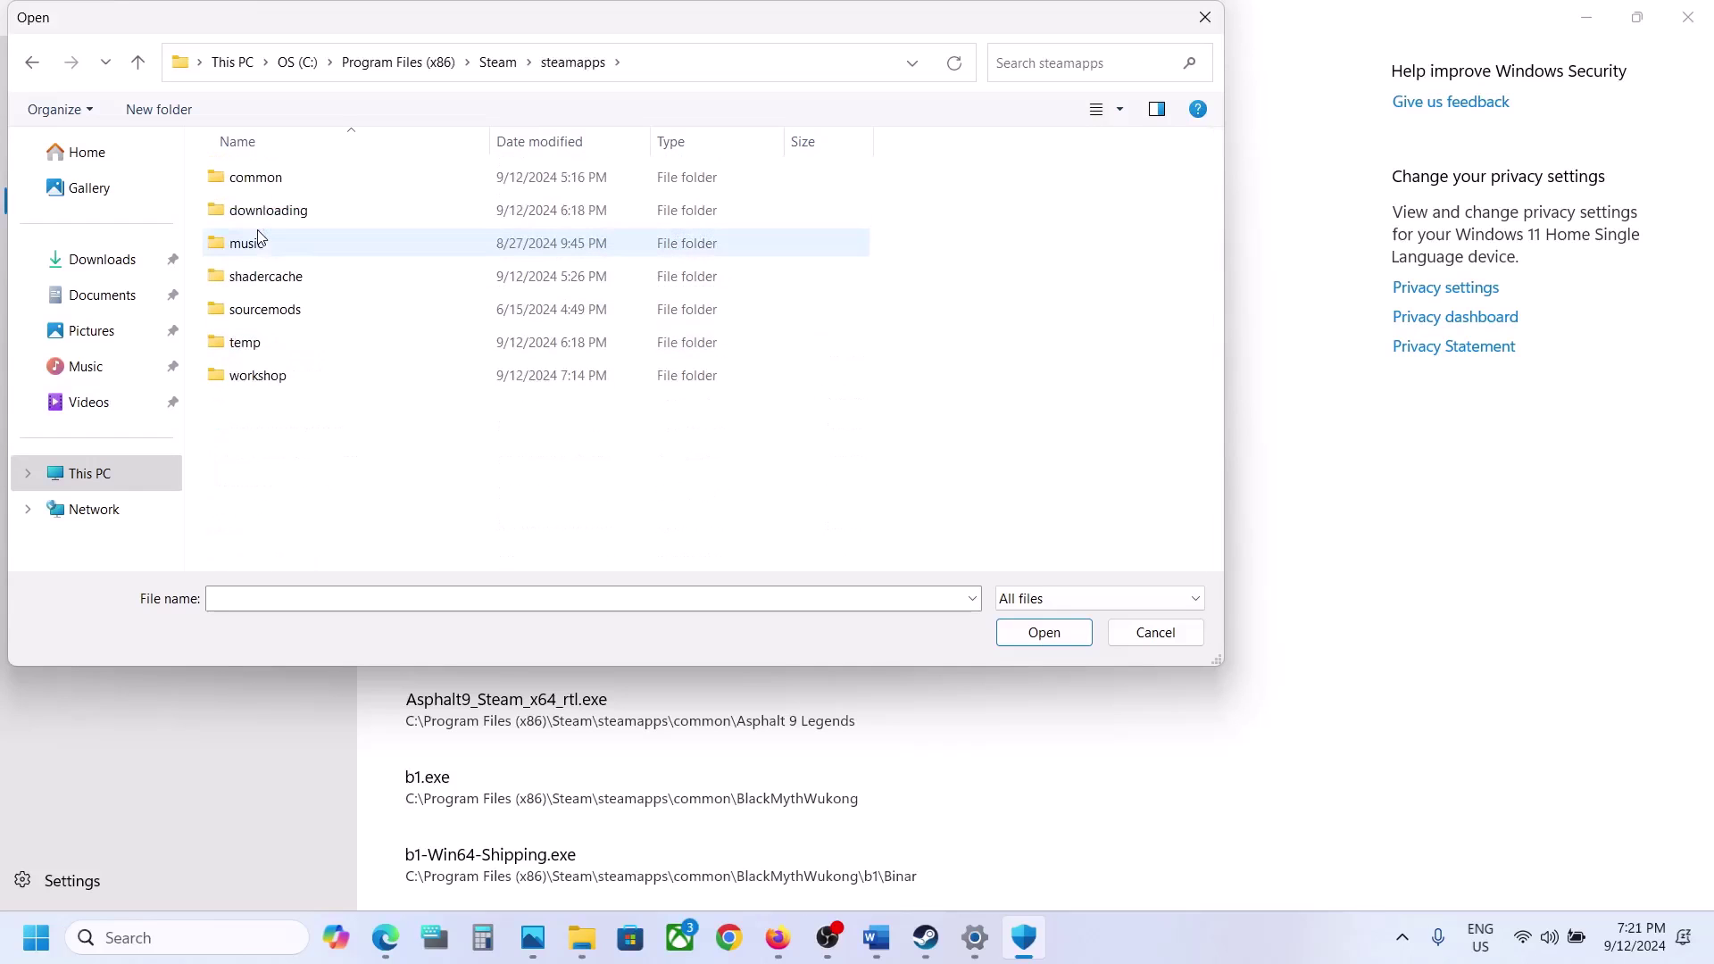
double_click(253, 177)
double_click(272, 443)
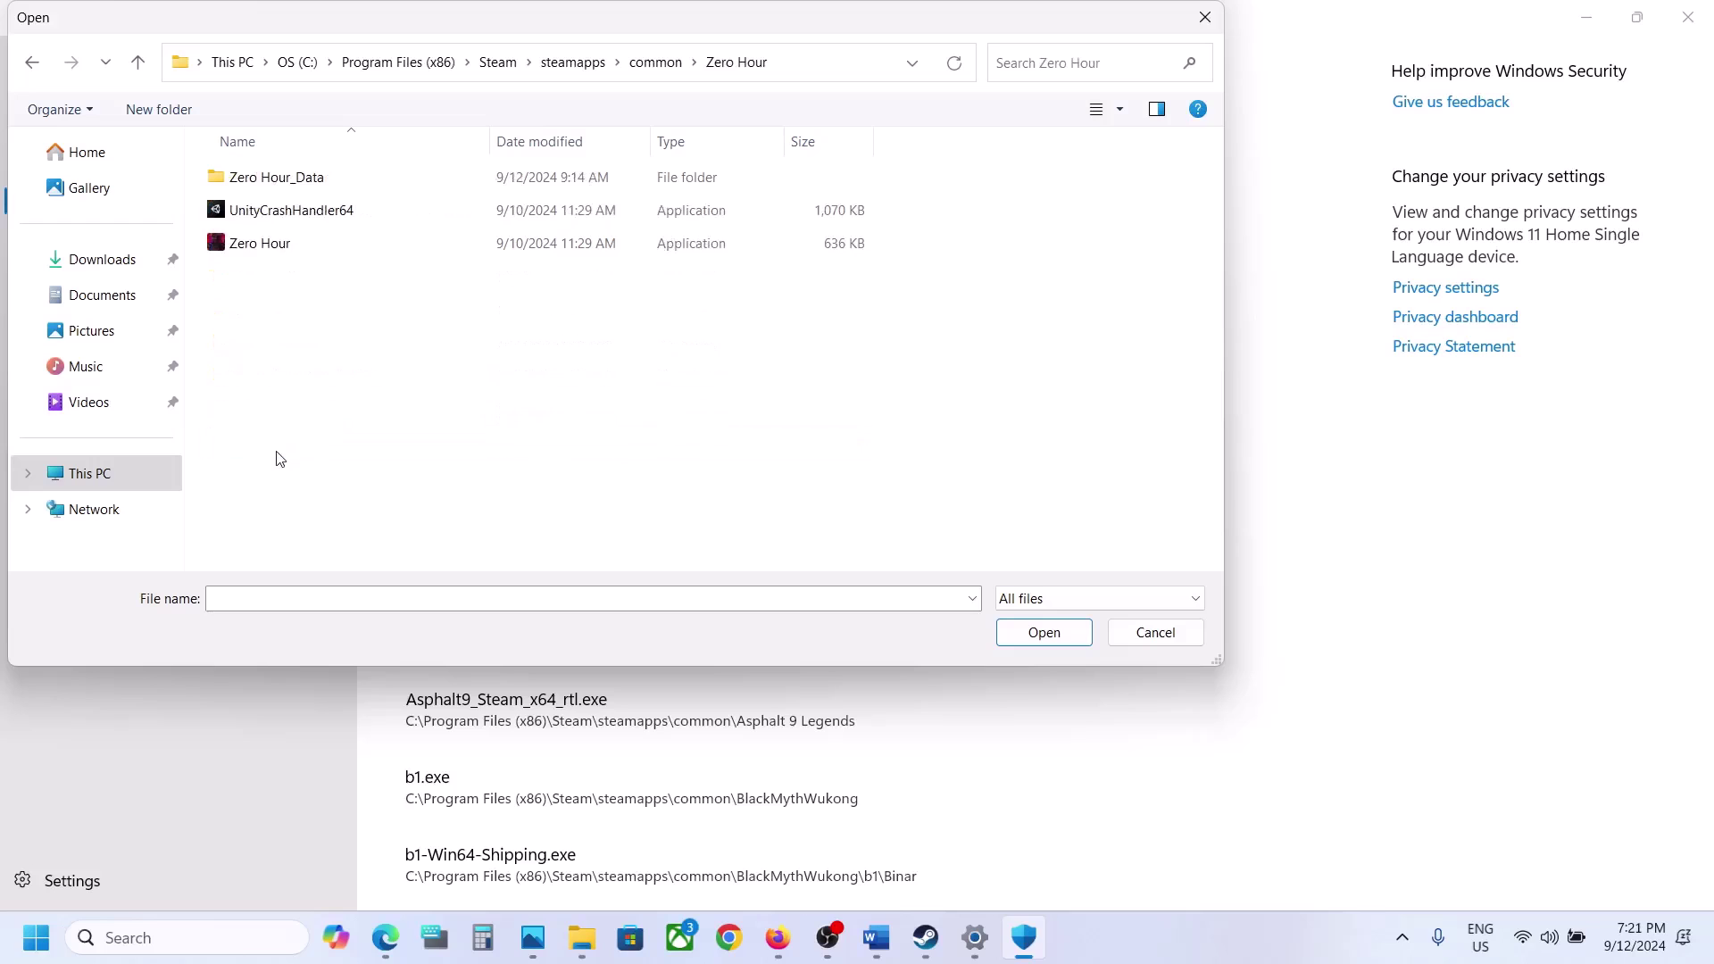
left_click(284, 248)
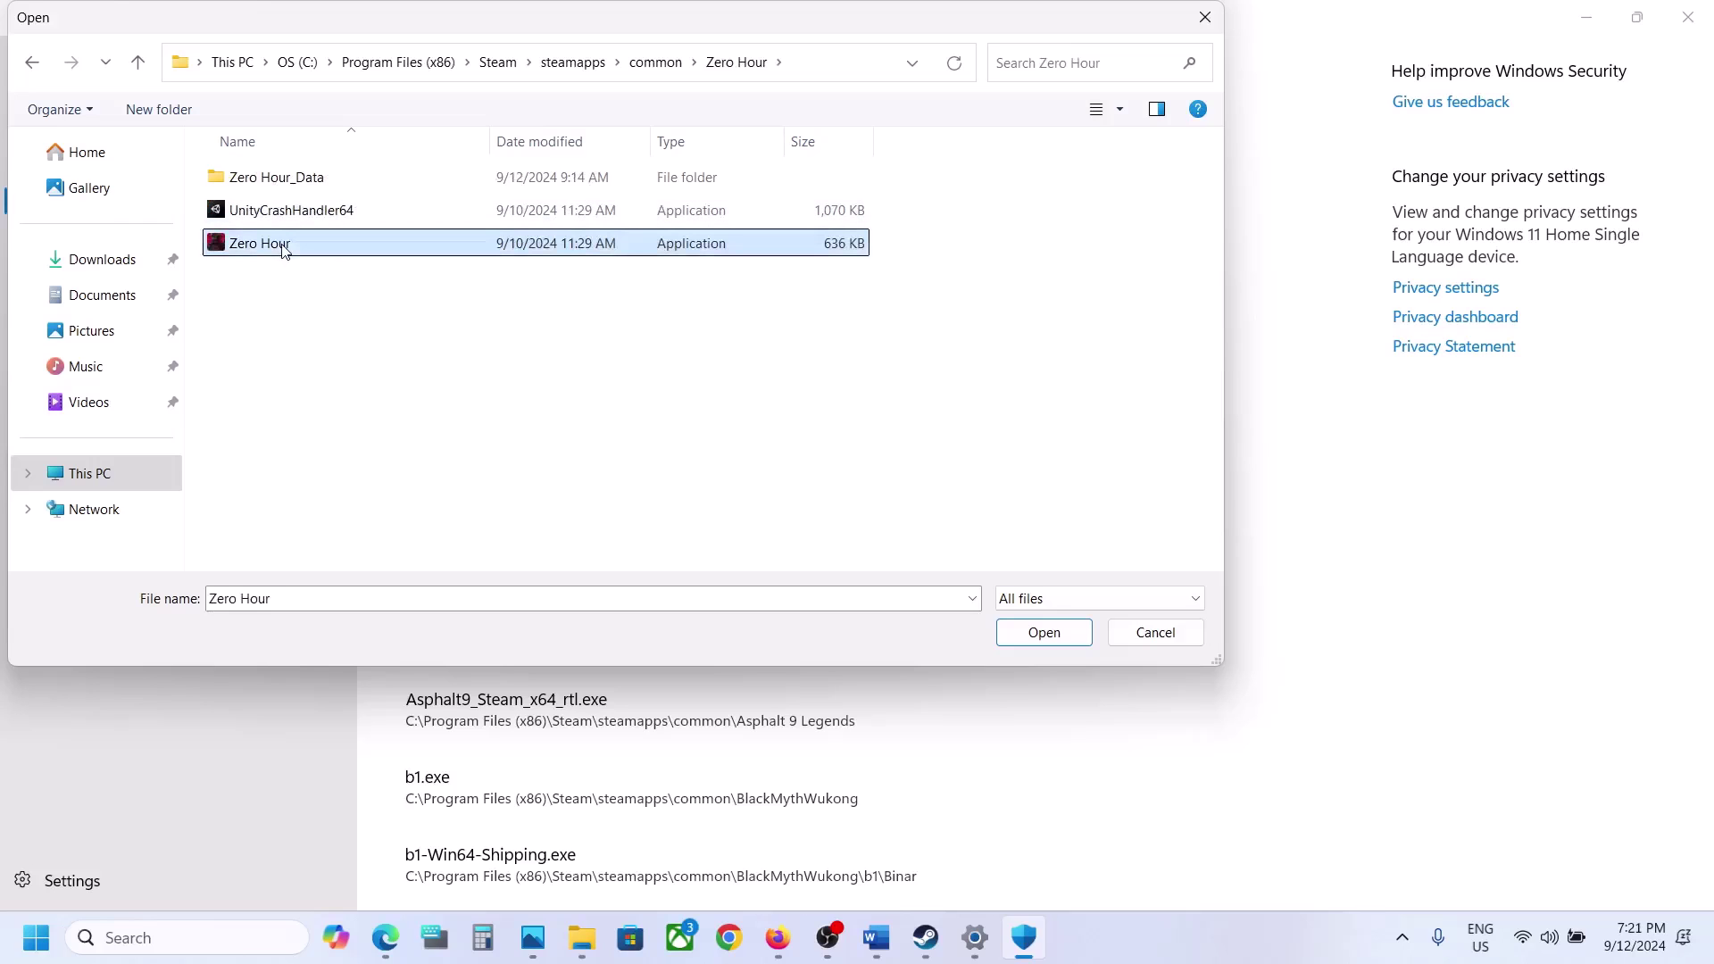
left_click(1040, 631)
Switch to Control Panel and open Windows Defender Firewall's list of allowed apps and features.
left_click(182, 930)
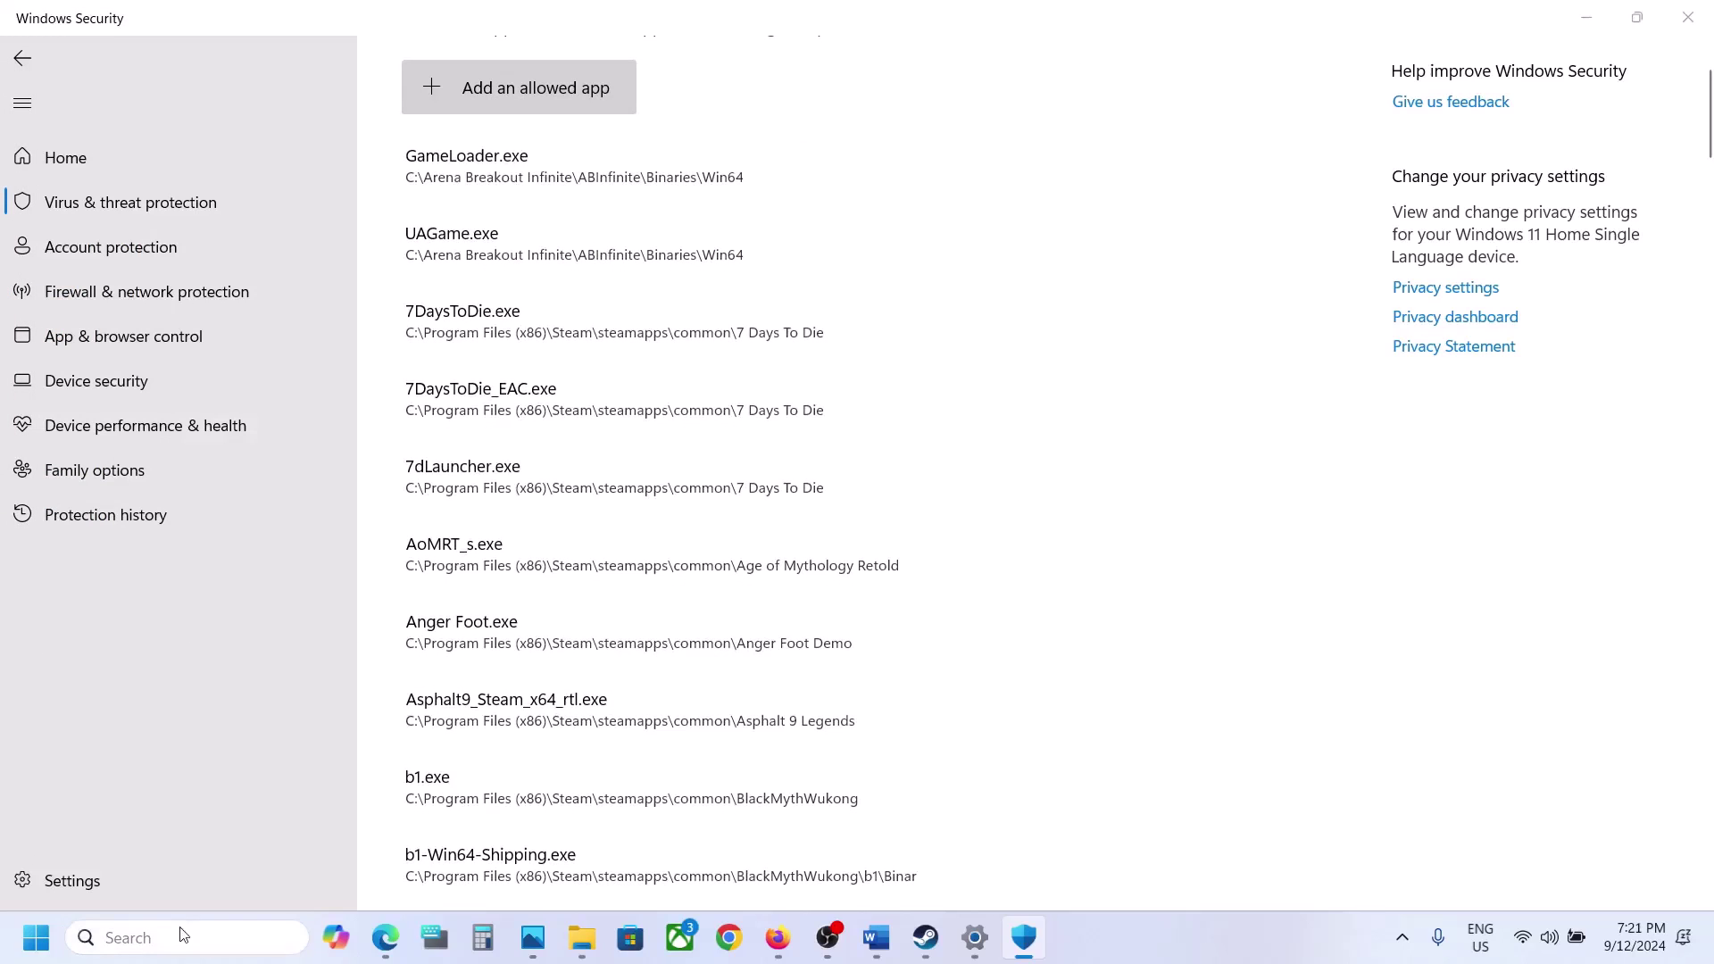
type("contro")
key("Return")
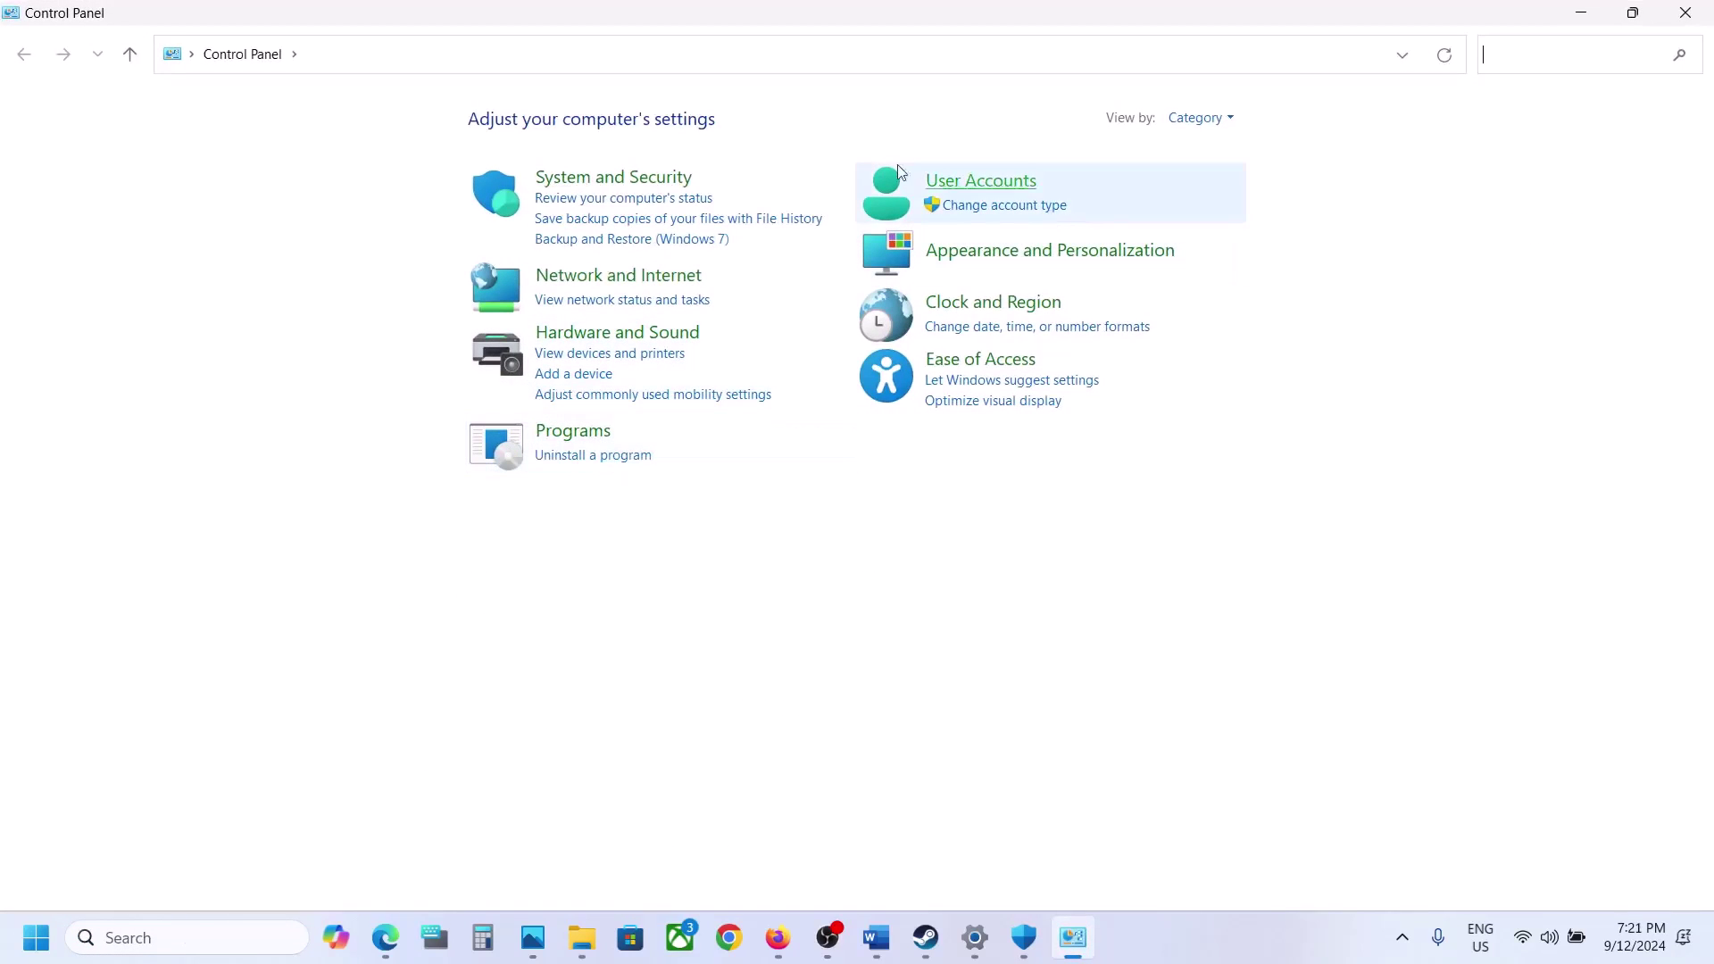
left_click(593, 183)
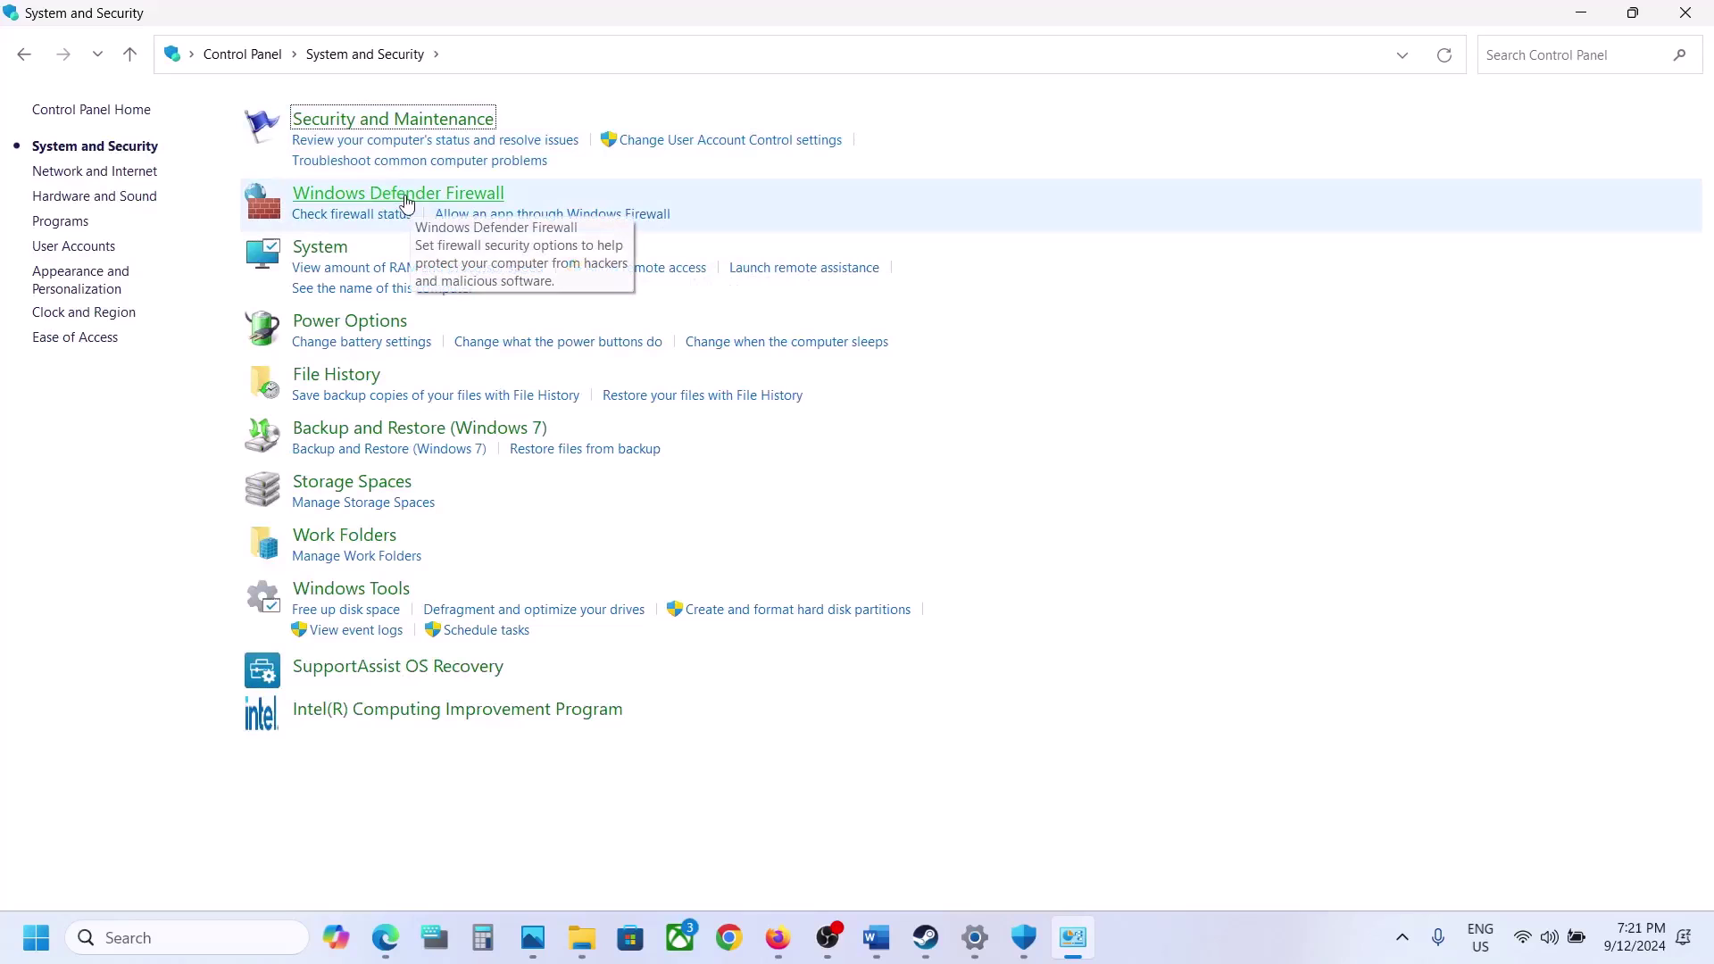
left_click(423, 197)
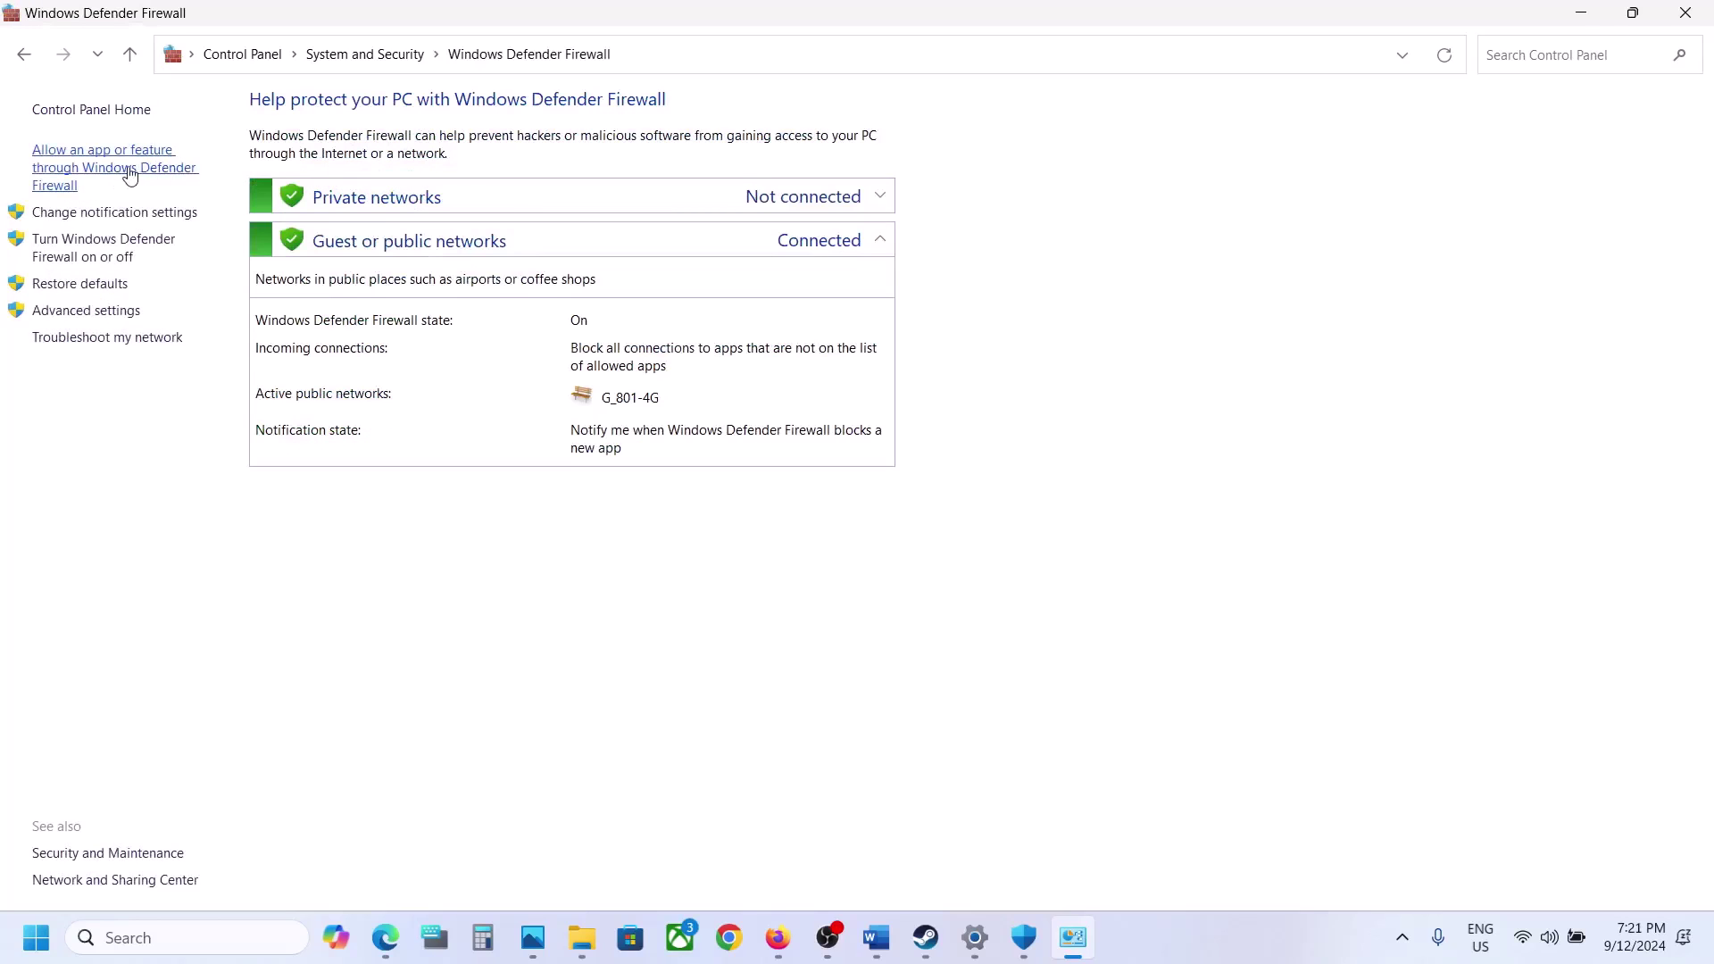
left_click(126, 175)
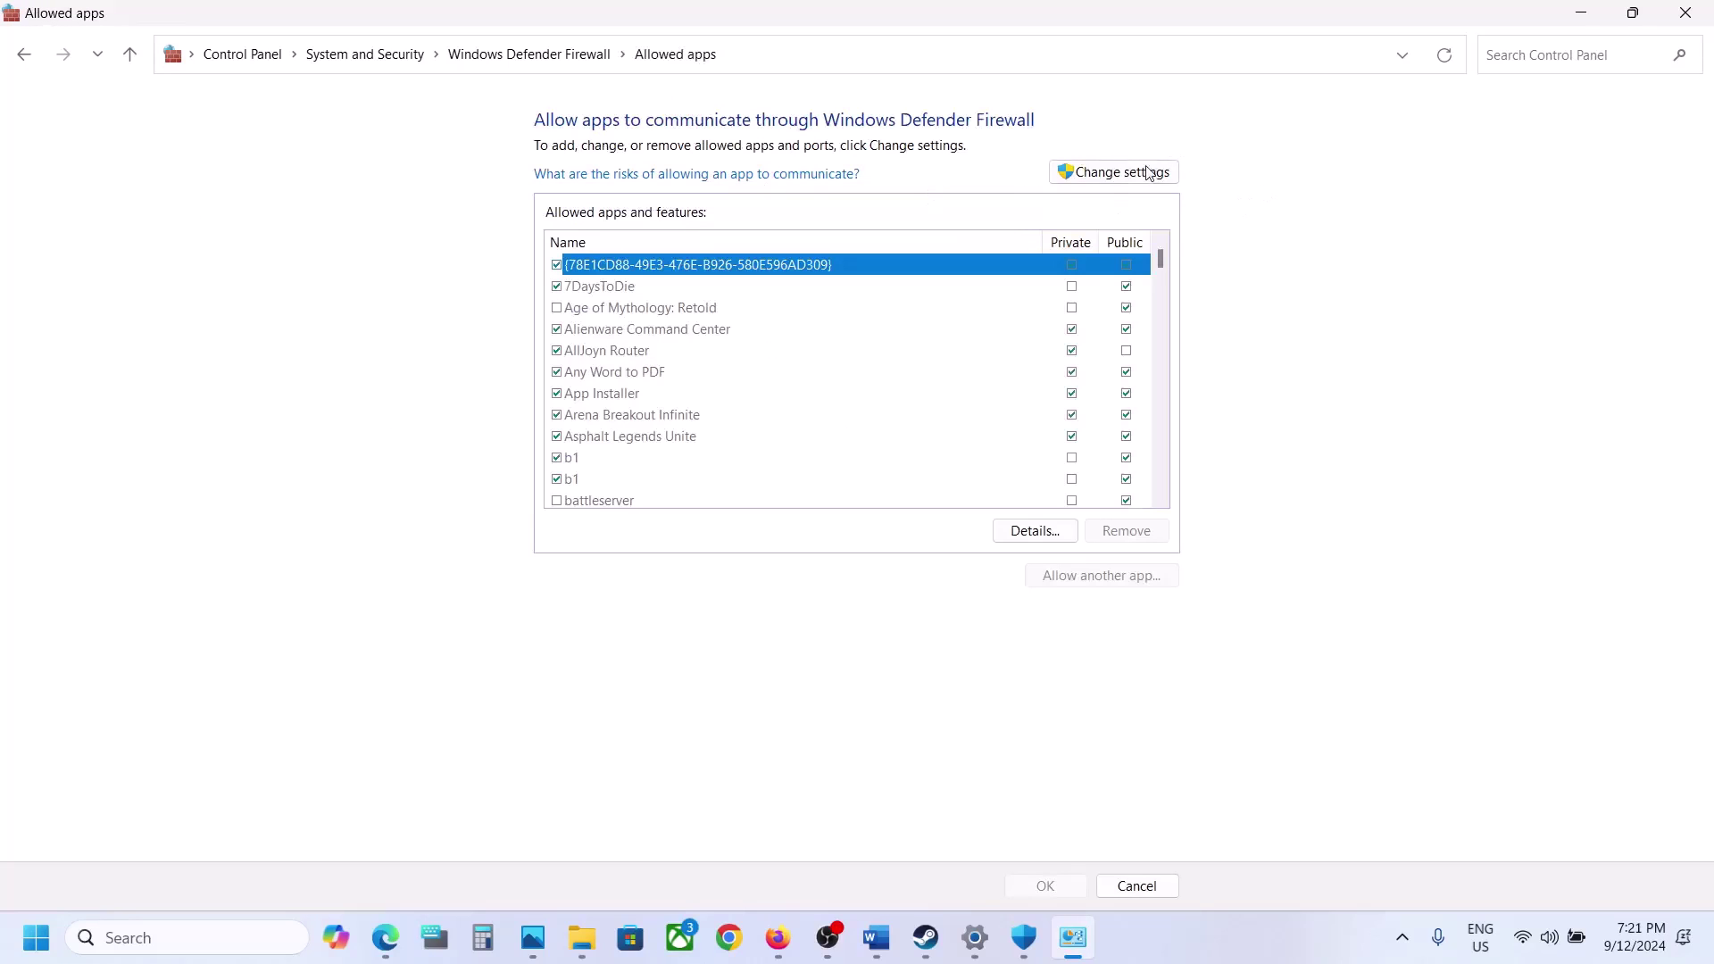
Try to add the Zero Hour application from steamapps\common\Zero Hour to the firewall's allowed apps.
left_click(1148, 172)
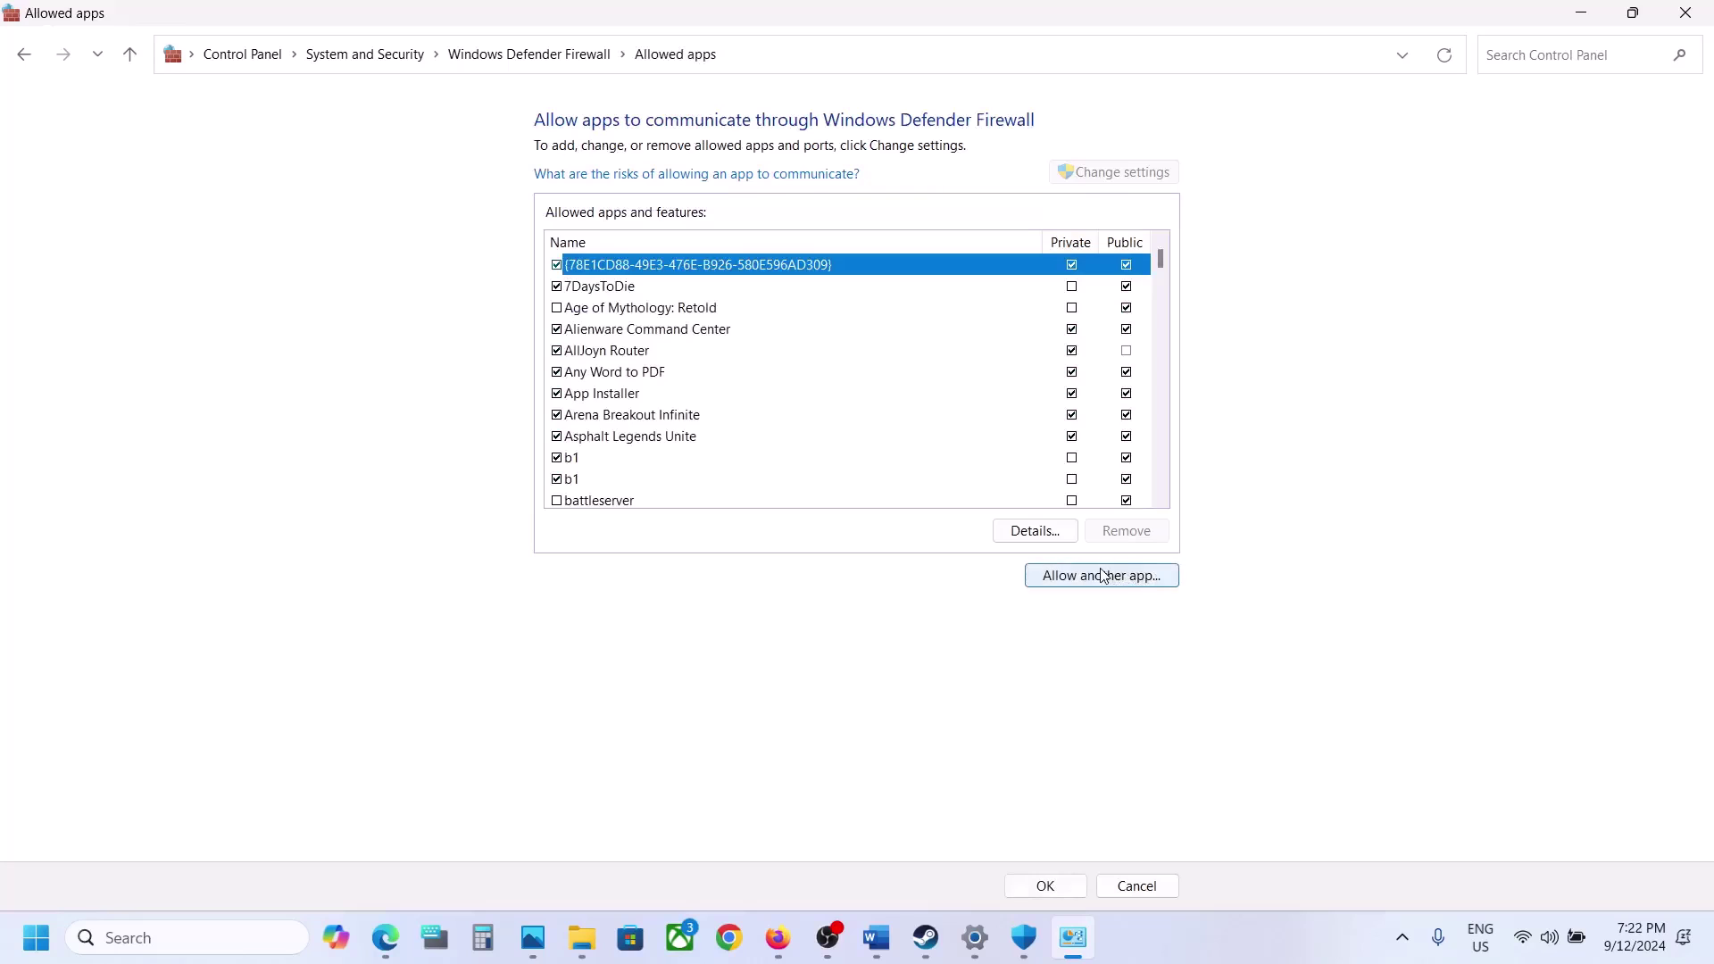
left_click(1104, 575)
left_click(1008, 572)
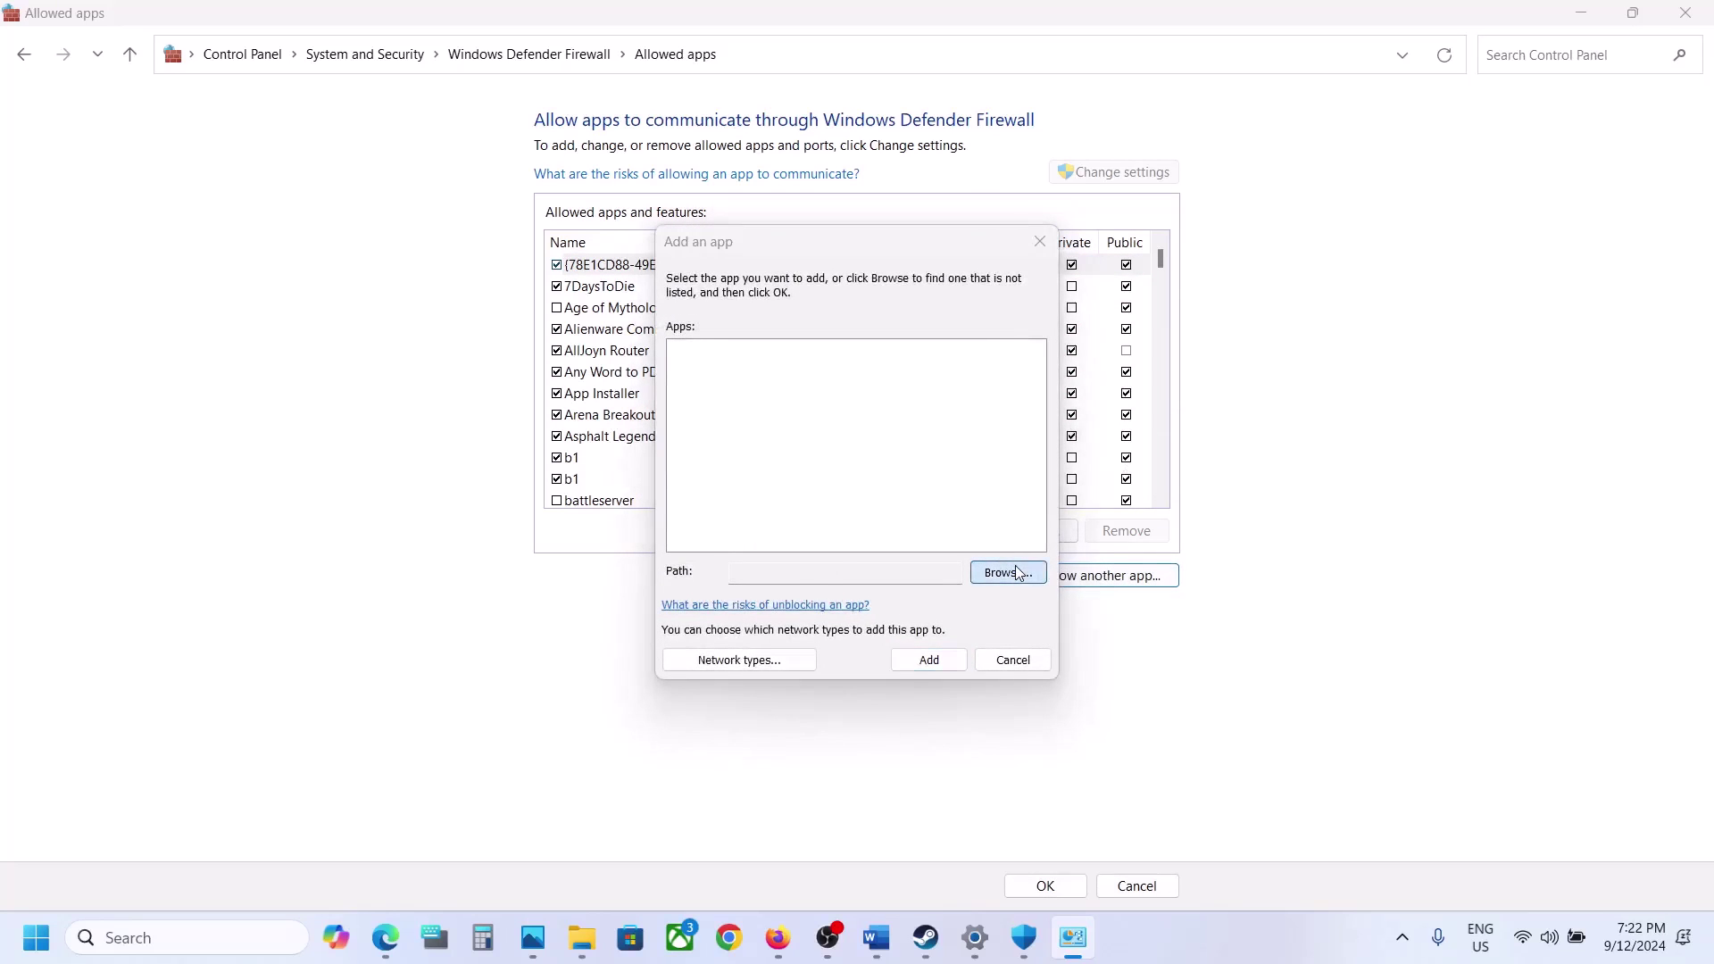
left_click(882, 327)
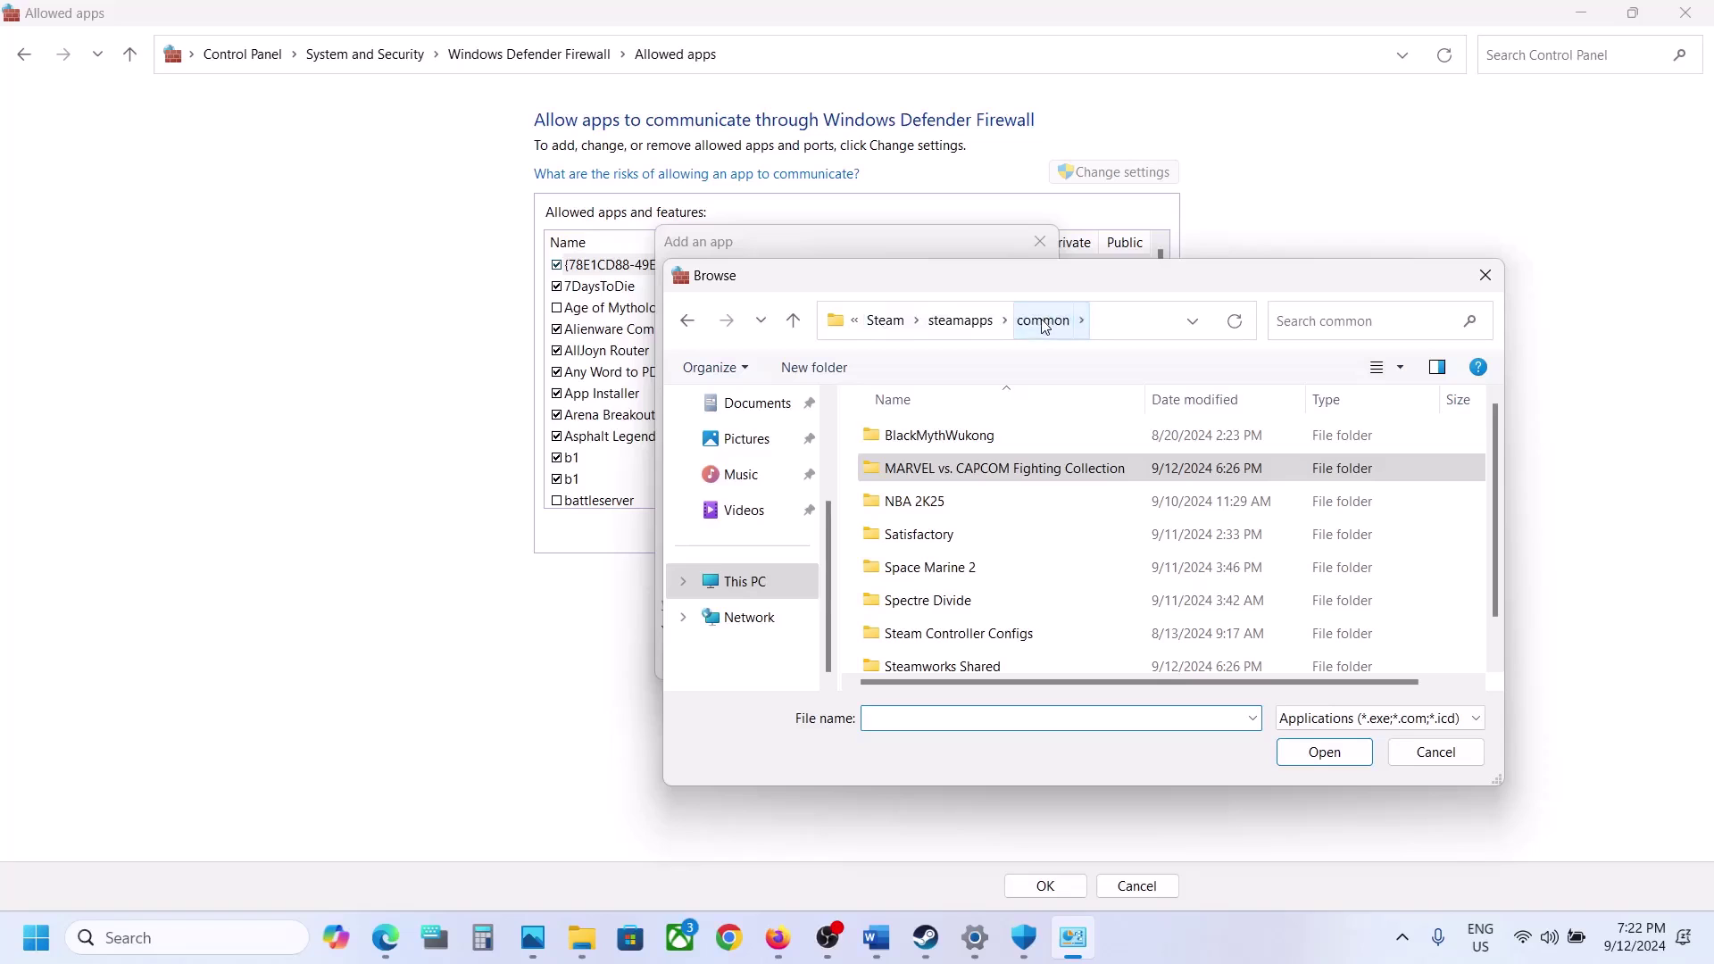
scroll(1004, 639, "down", 1)
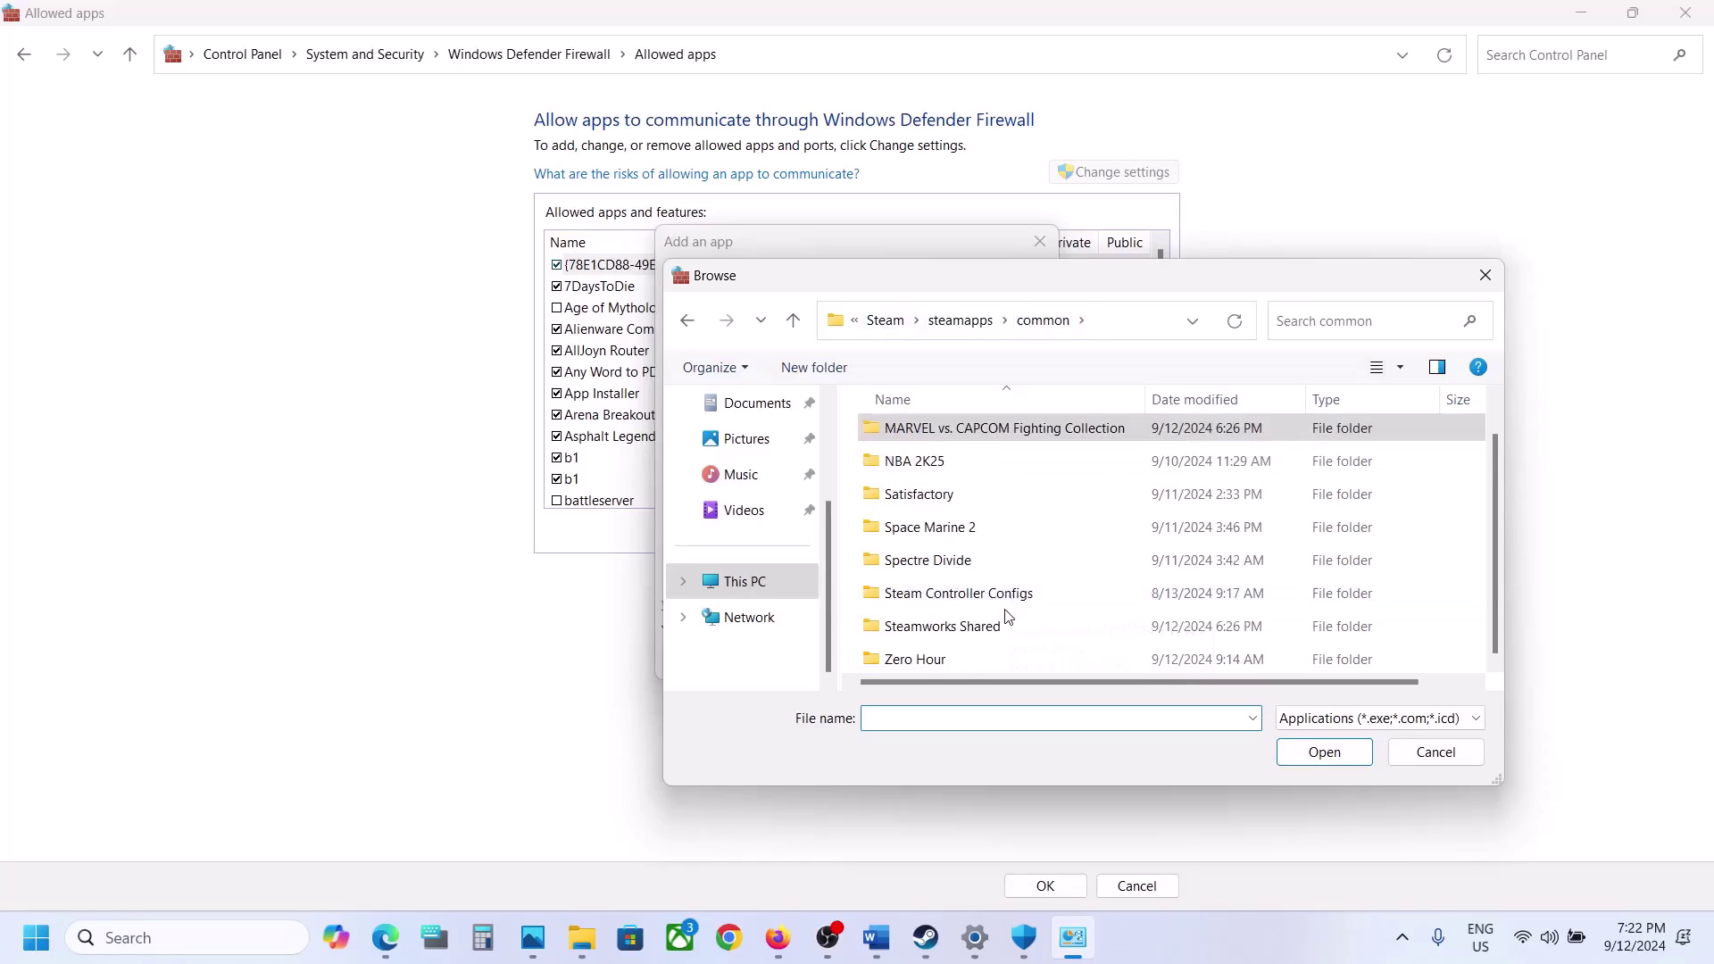
double_click(913, 662)
left_click(915, 498)
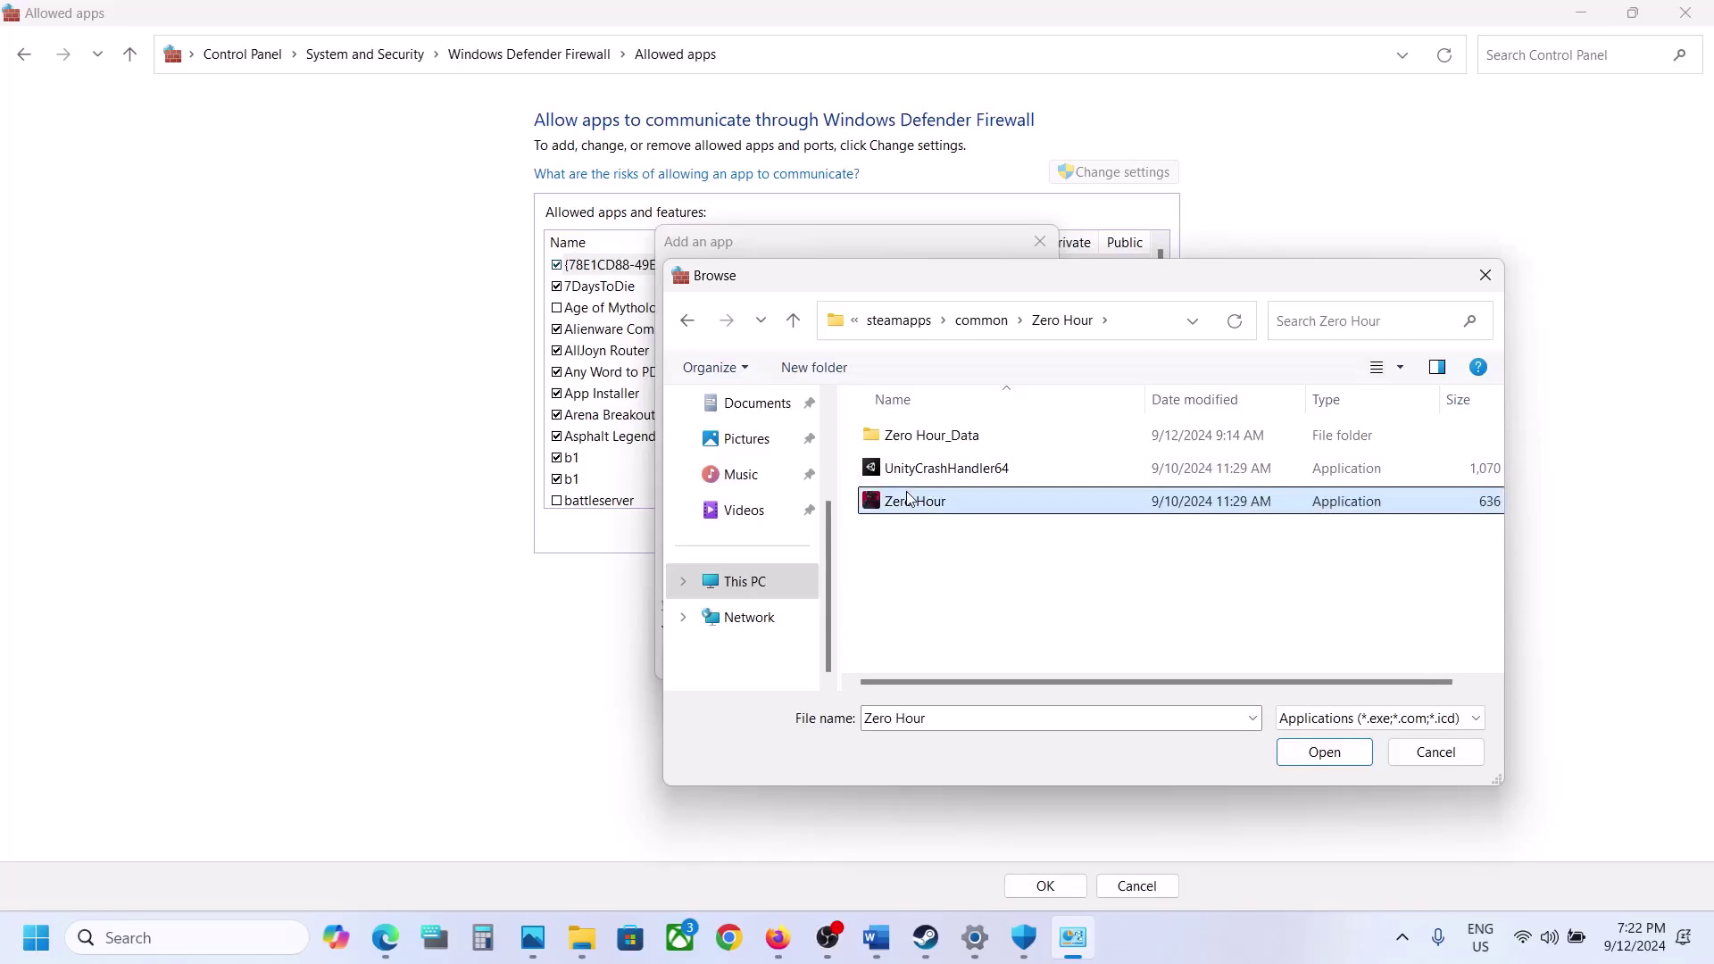
left_click(1312, 758)
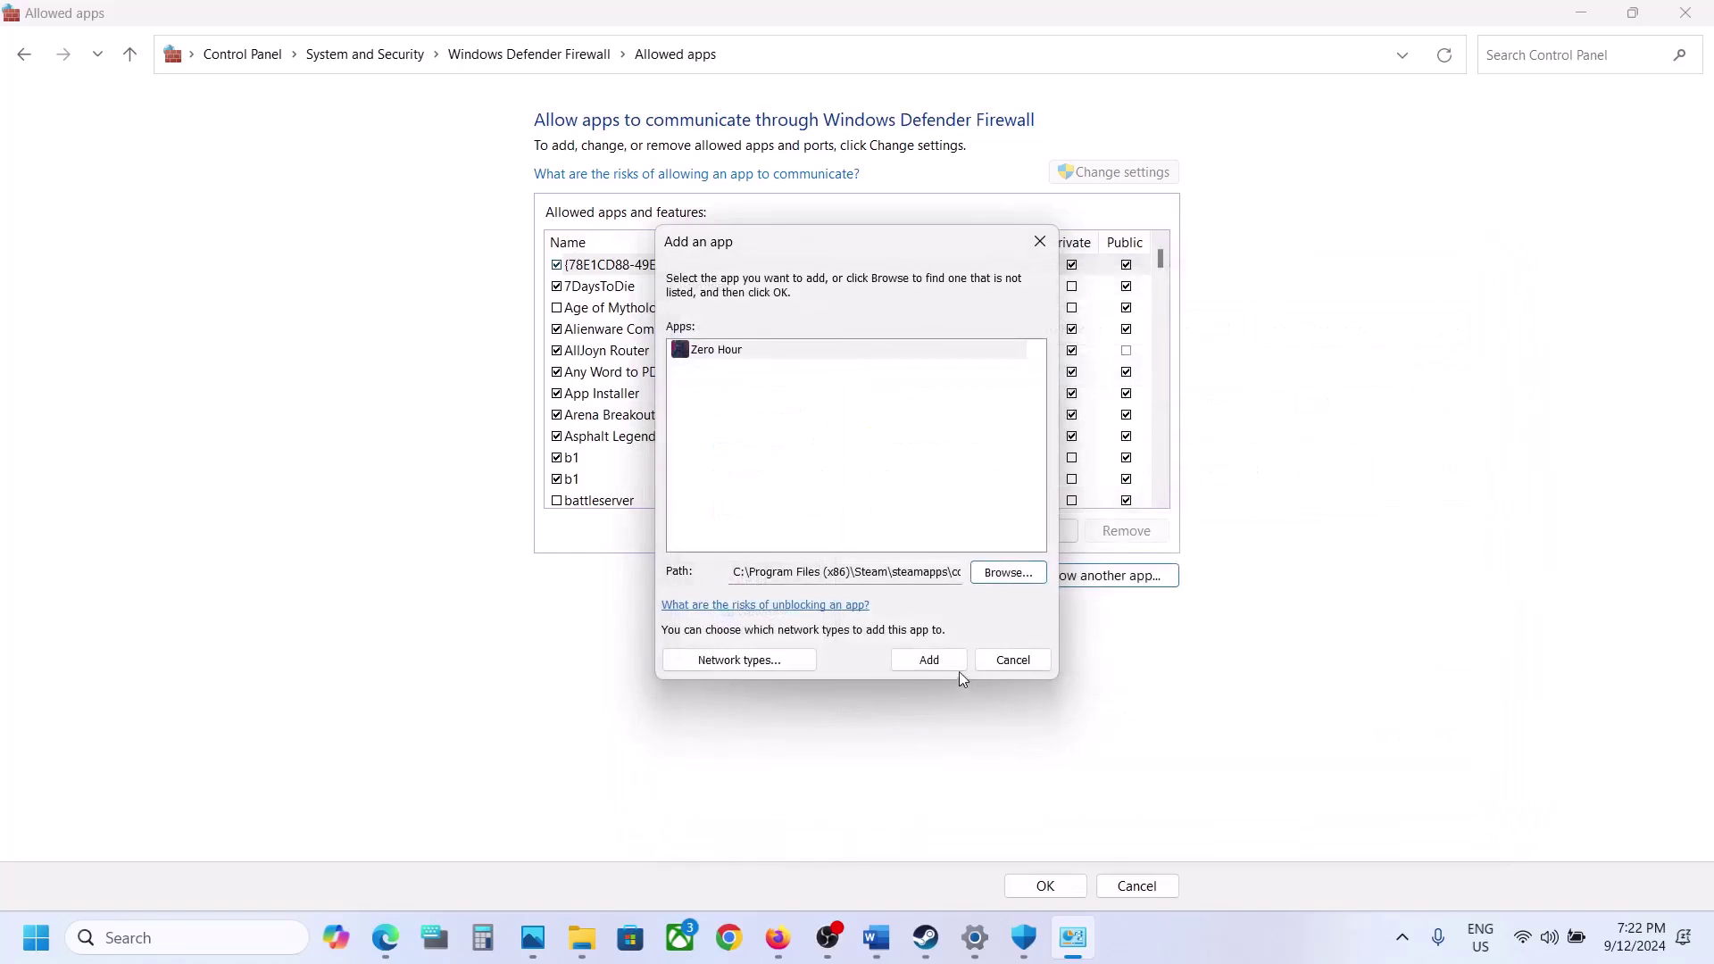
left_click(937, 667)
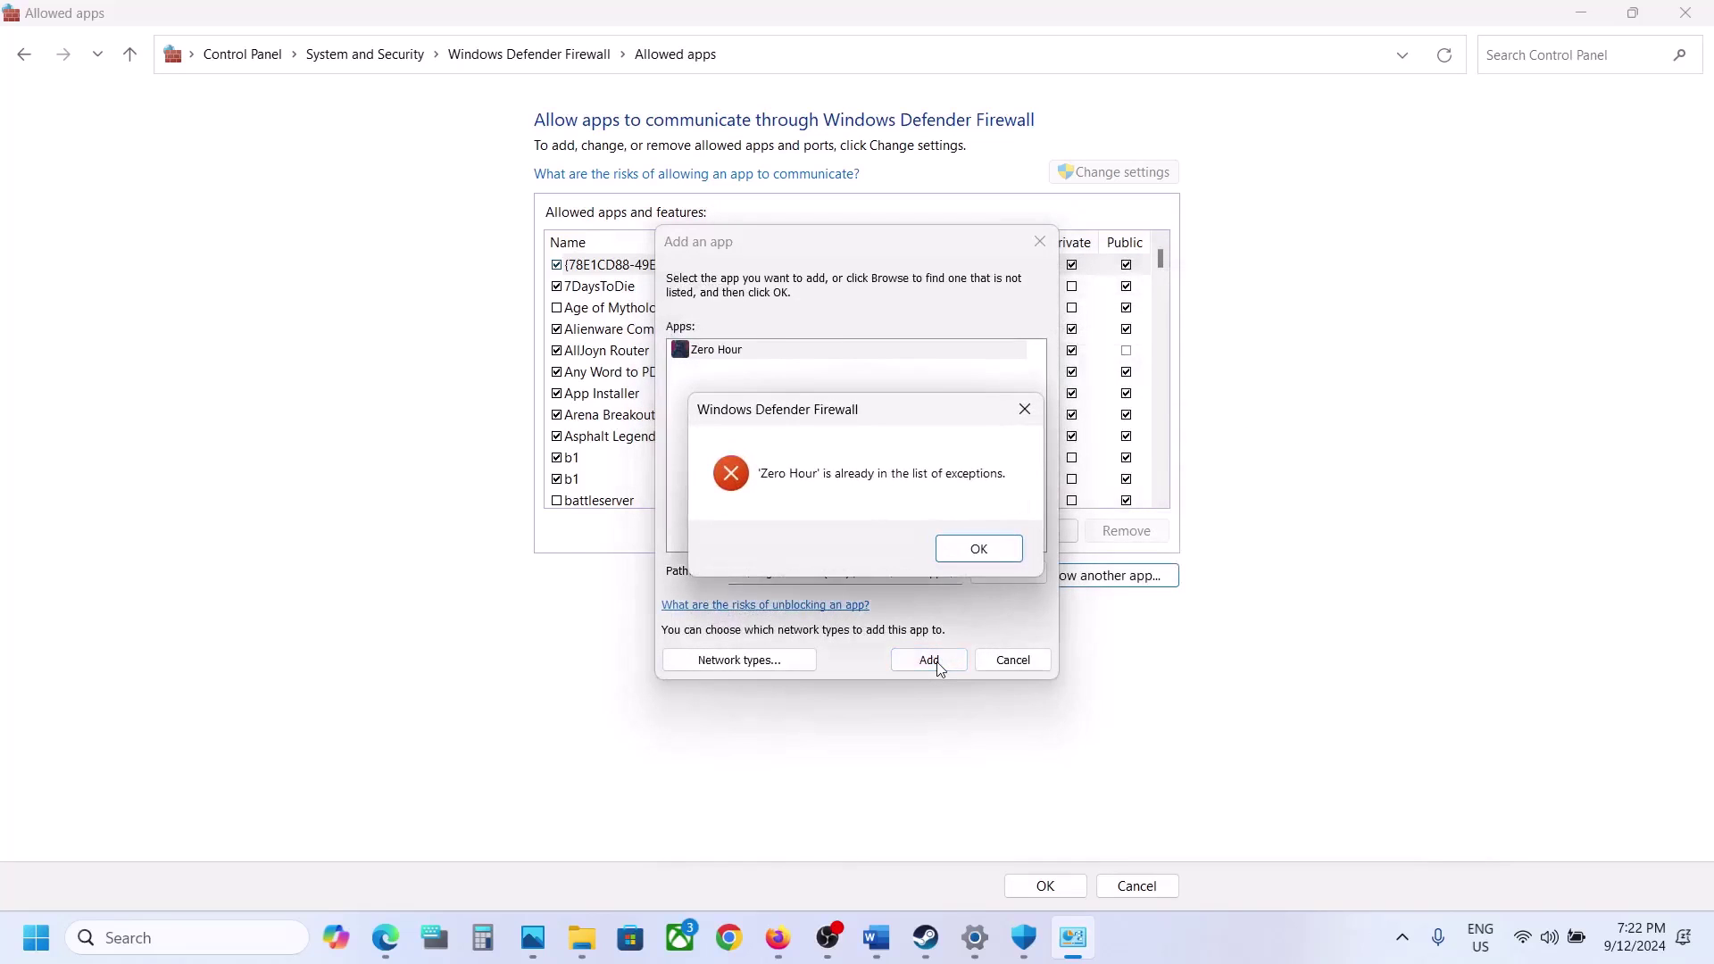
left_click(978, 548)
left_click(1046, 247)
Find the Zero Hour entry among the firewall's allowed apps and check its Private and Public network permissions.
left_click(822, 416)
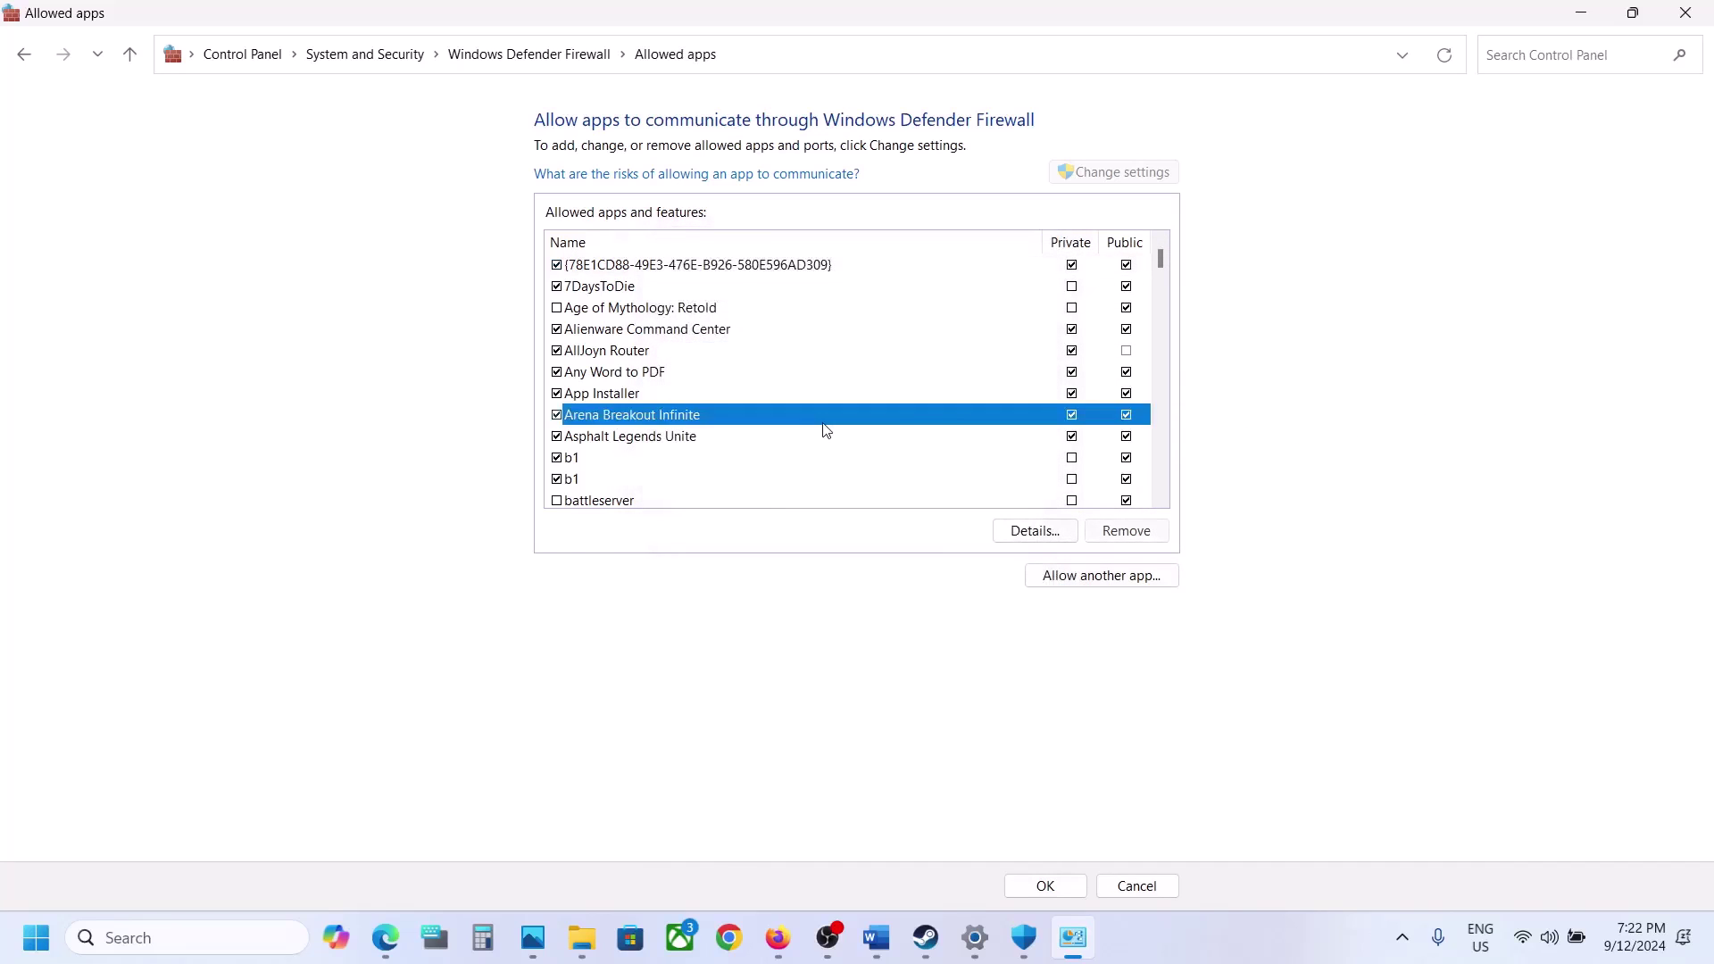
key("z")
left_click(605, 483)
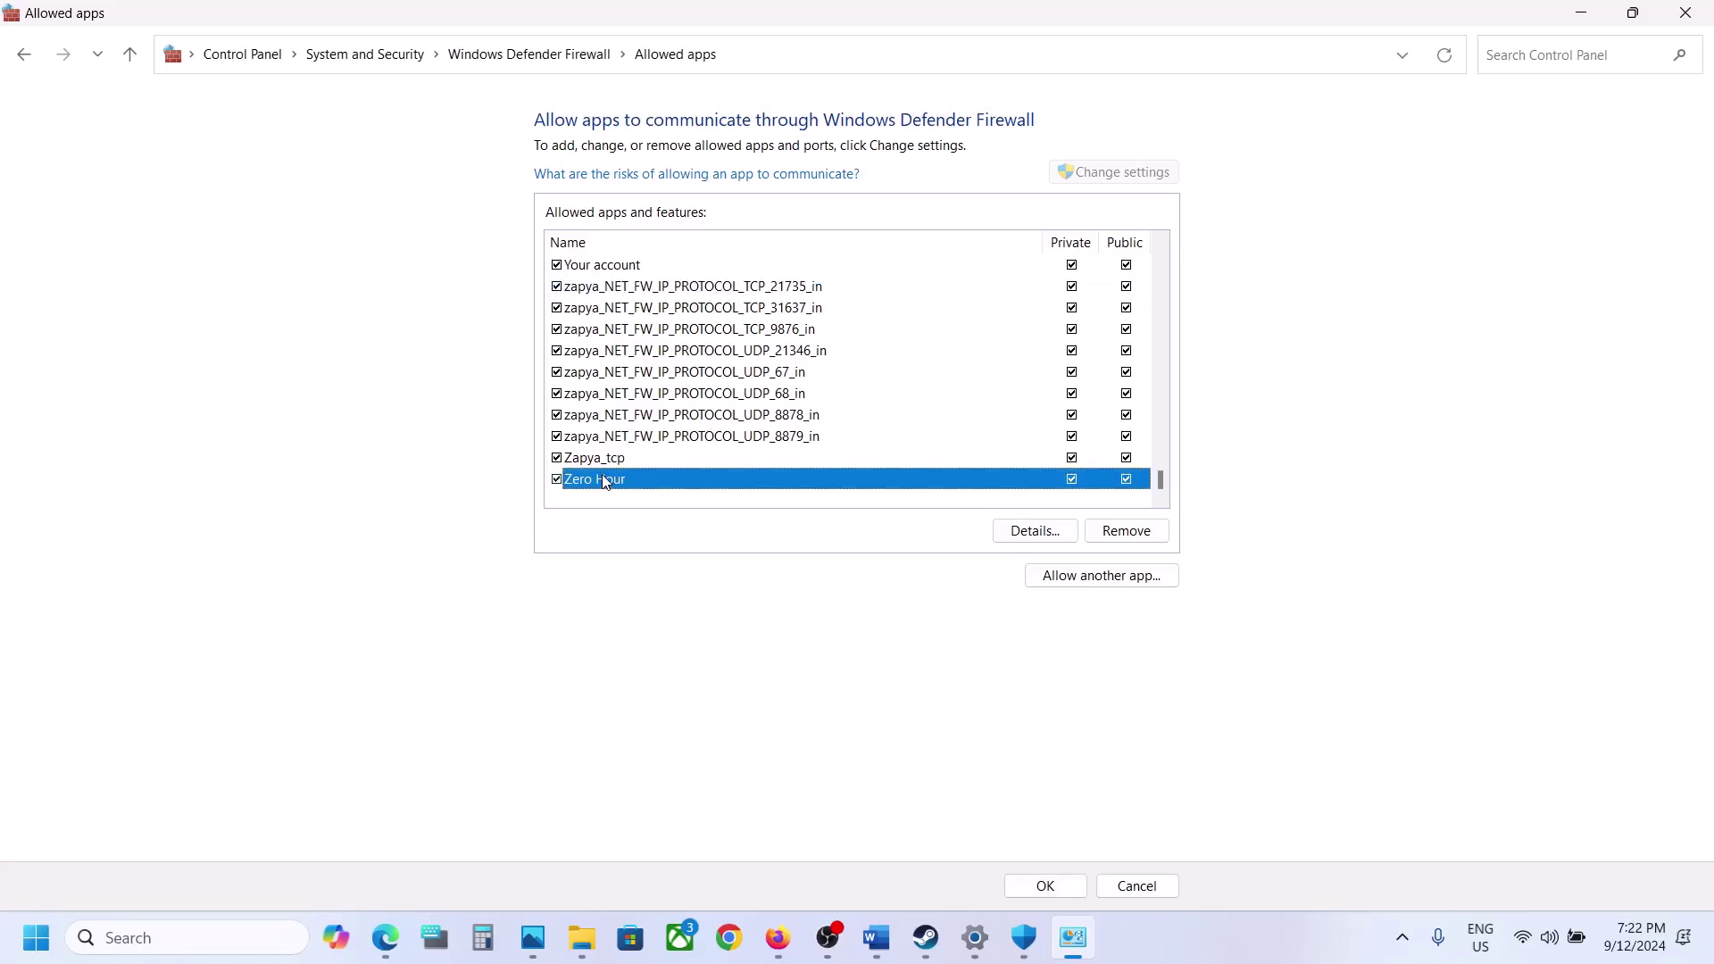
Close Control Panel, Windows Security and Settings, and return to Step 5 of the Word checklist about launch arguments.
left_click(1705, 14)
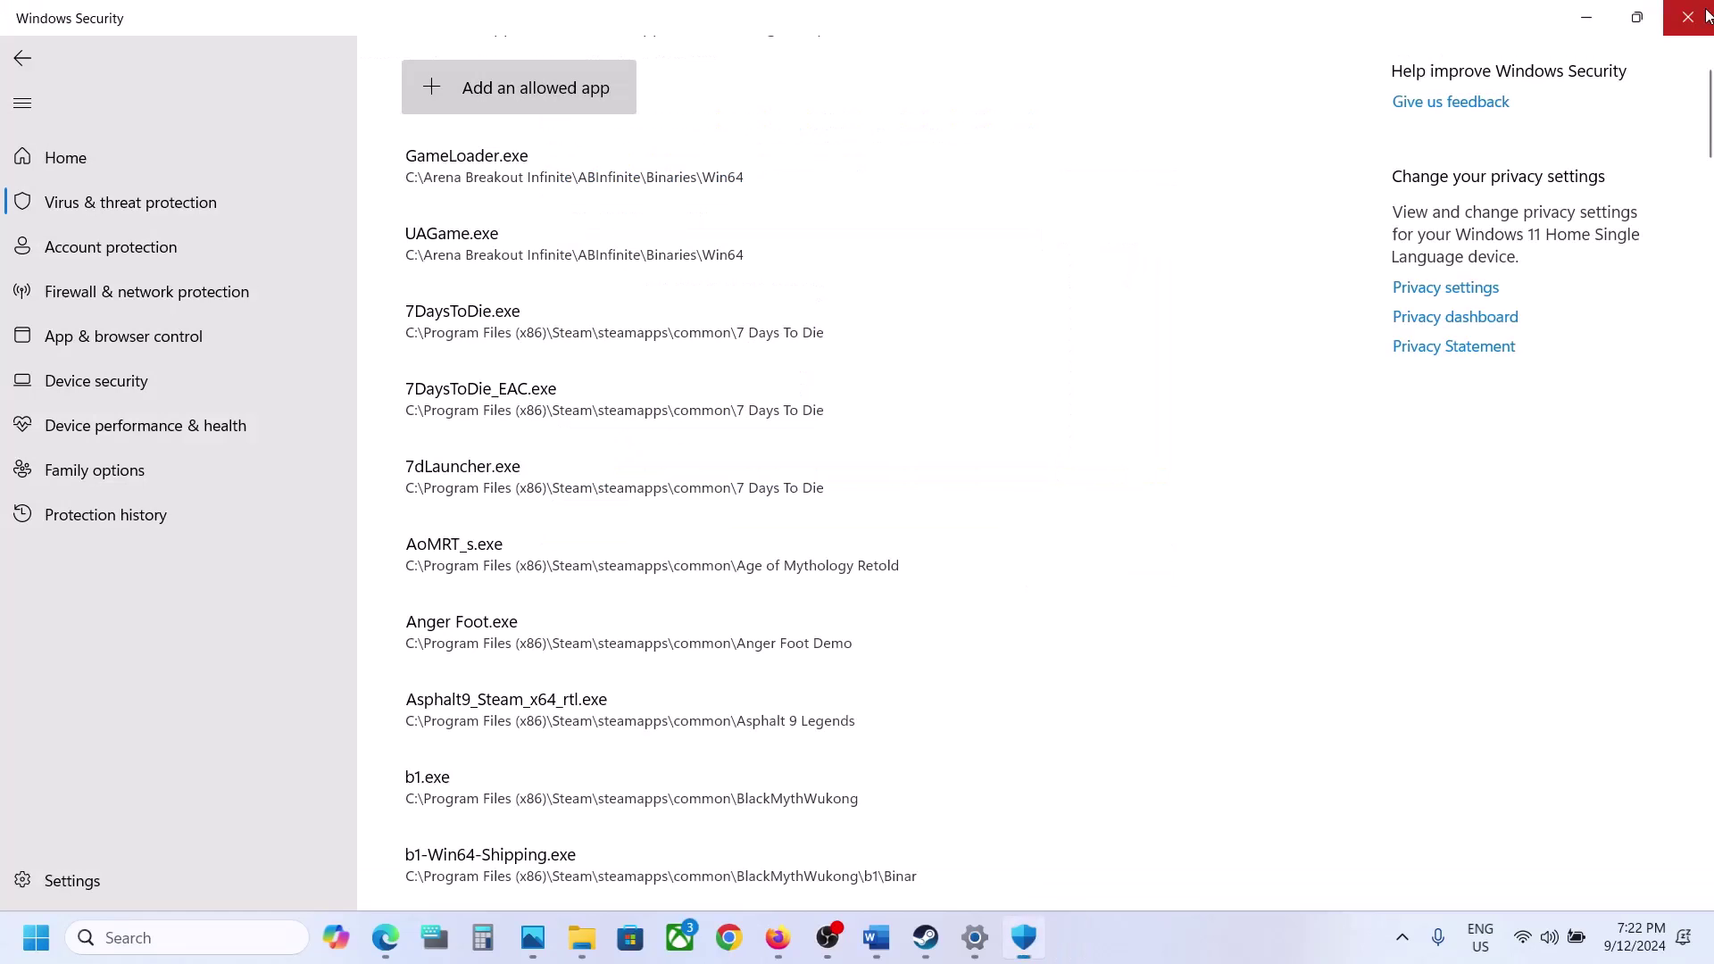
left_click(1705, 14)
left_click(1705, 14)
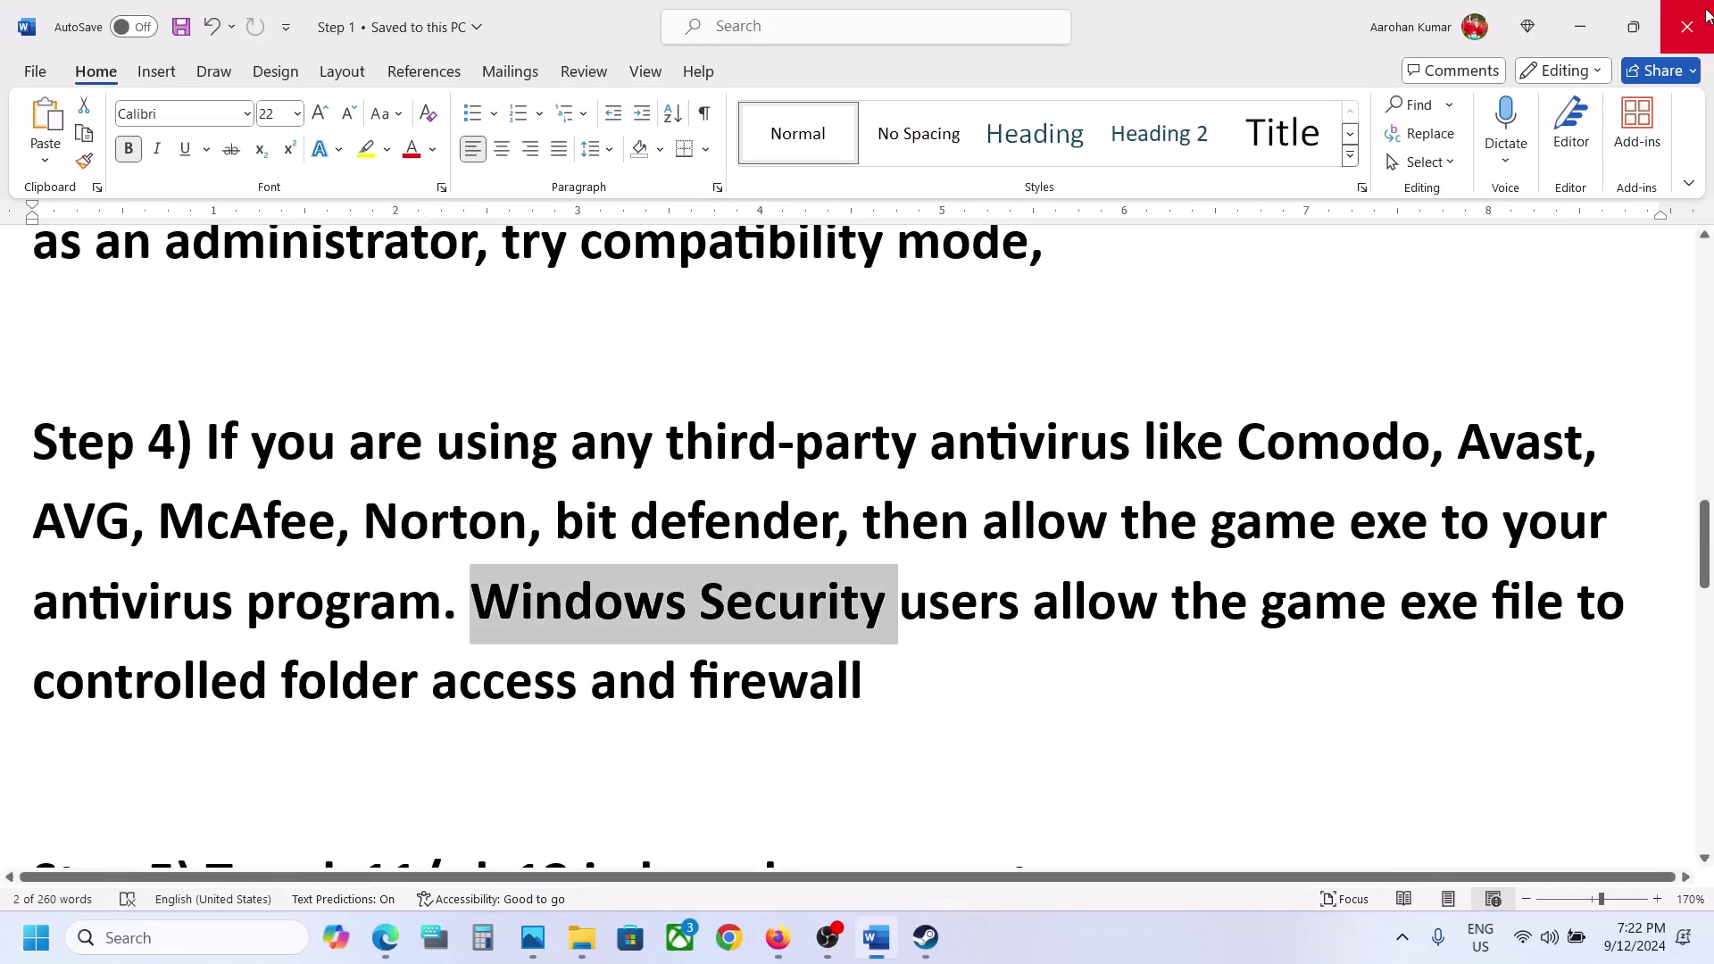
scroll(914, 539, "down", 2)
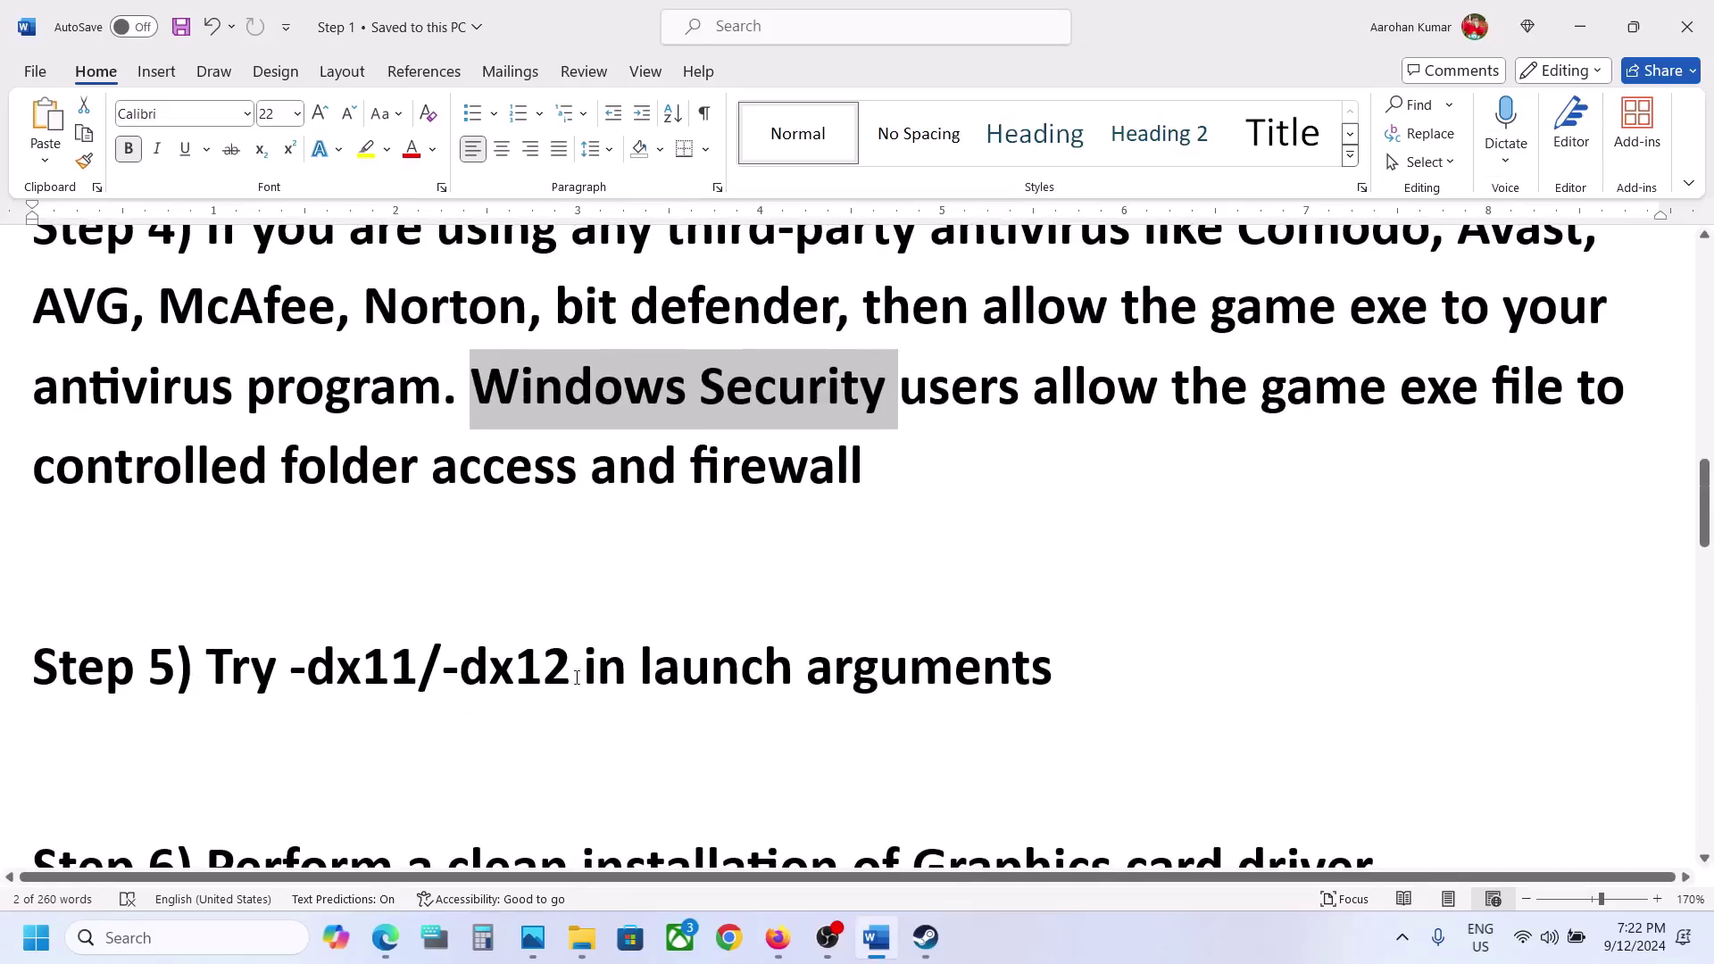
Switch to Steam, set Zero Hour's launch options to -dx11 in its properties, and close the properties.
left_click(926, 939)
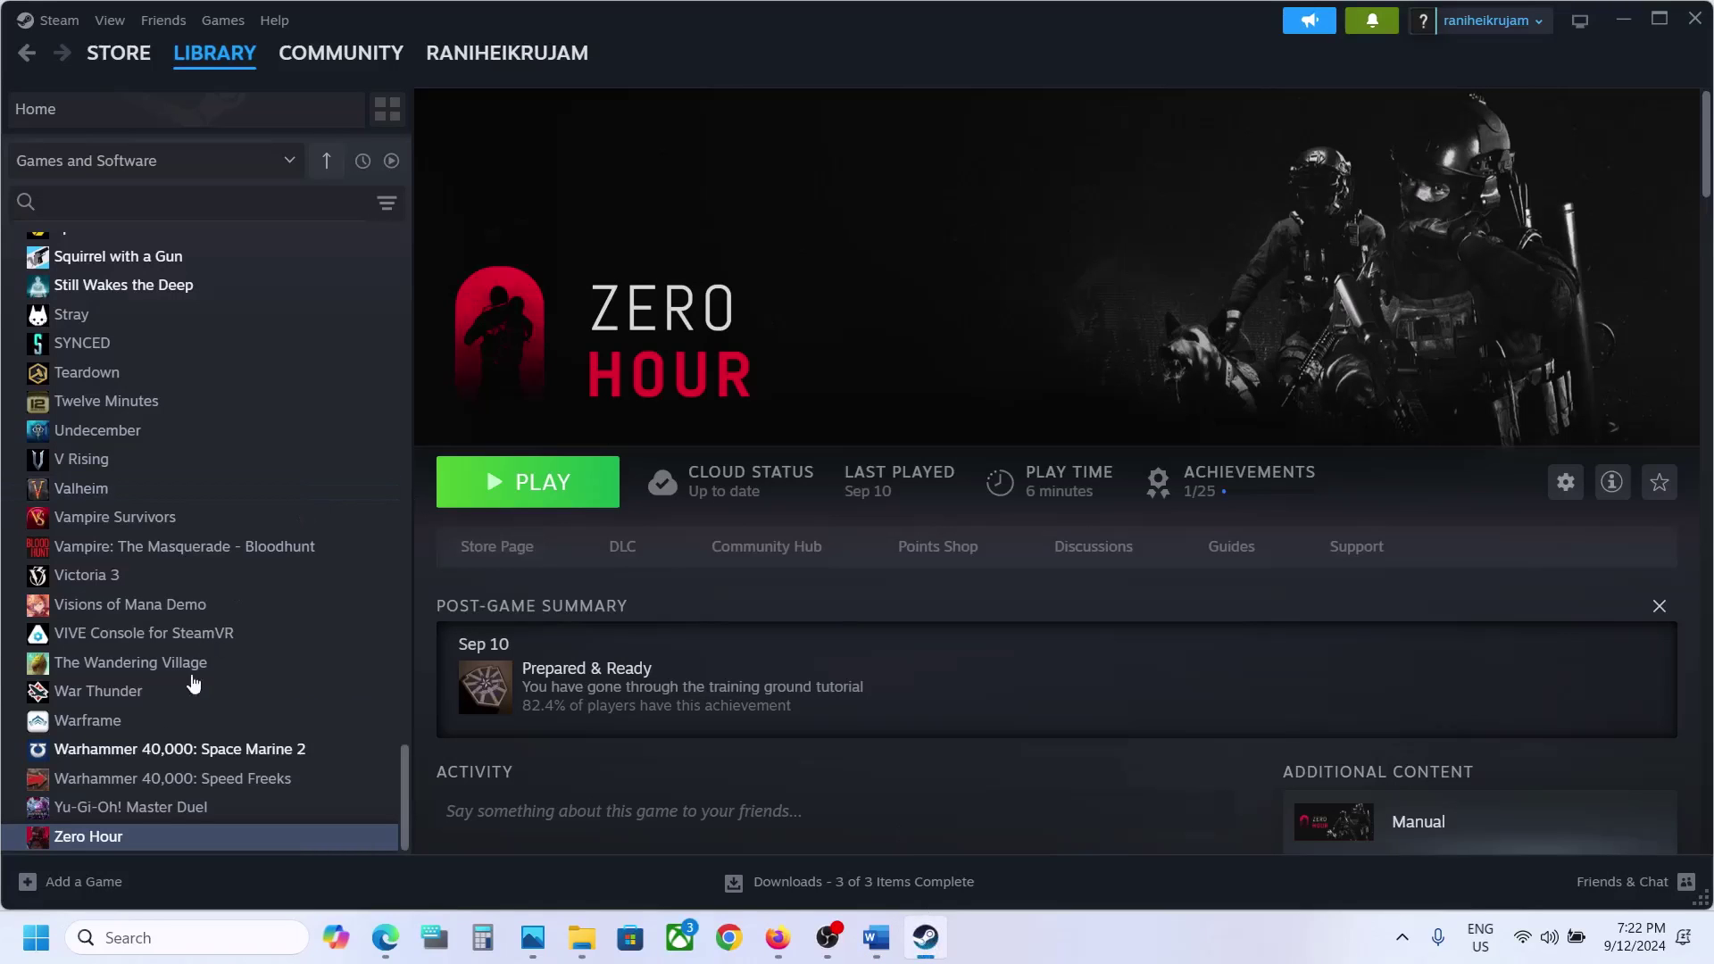
right_click(134, 835)
left_click(184, 814)
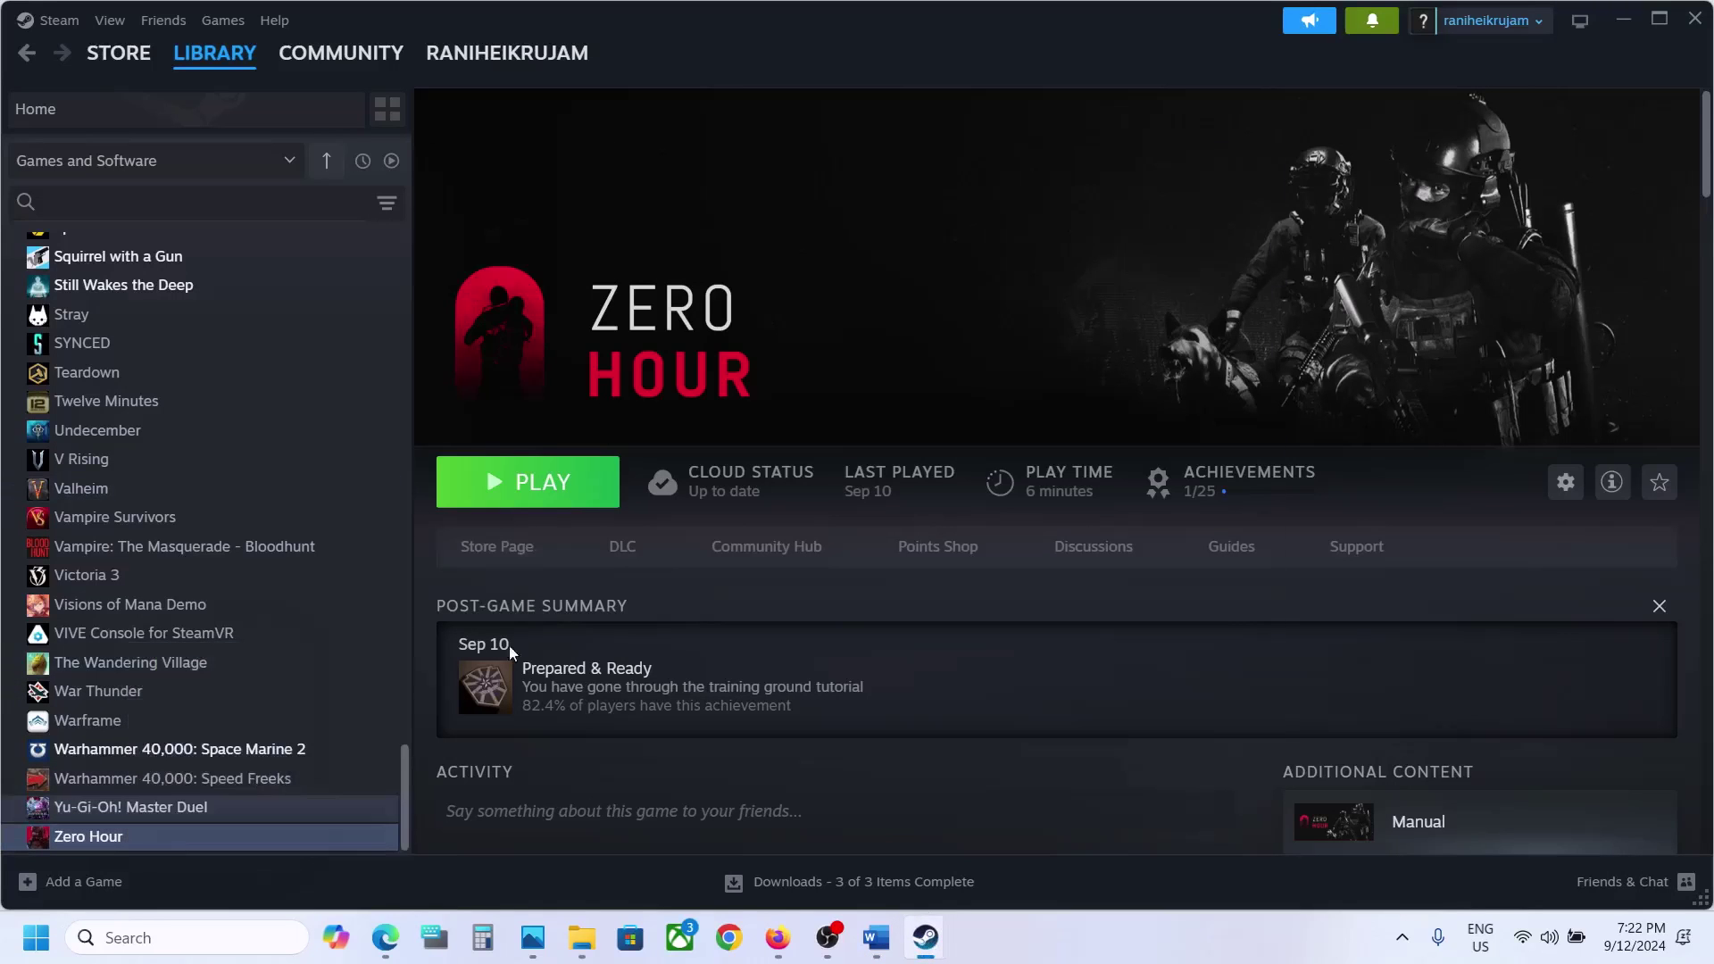
left_click(678, 610)
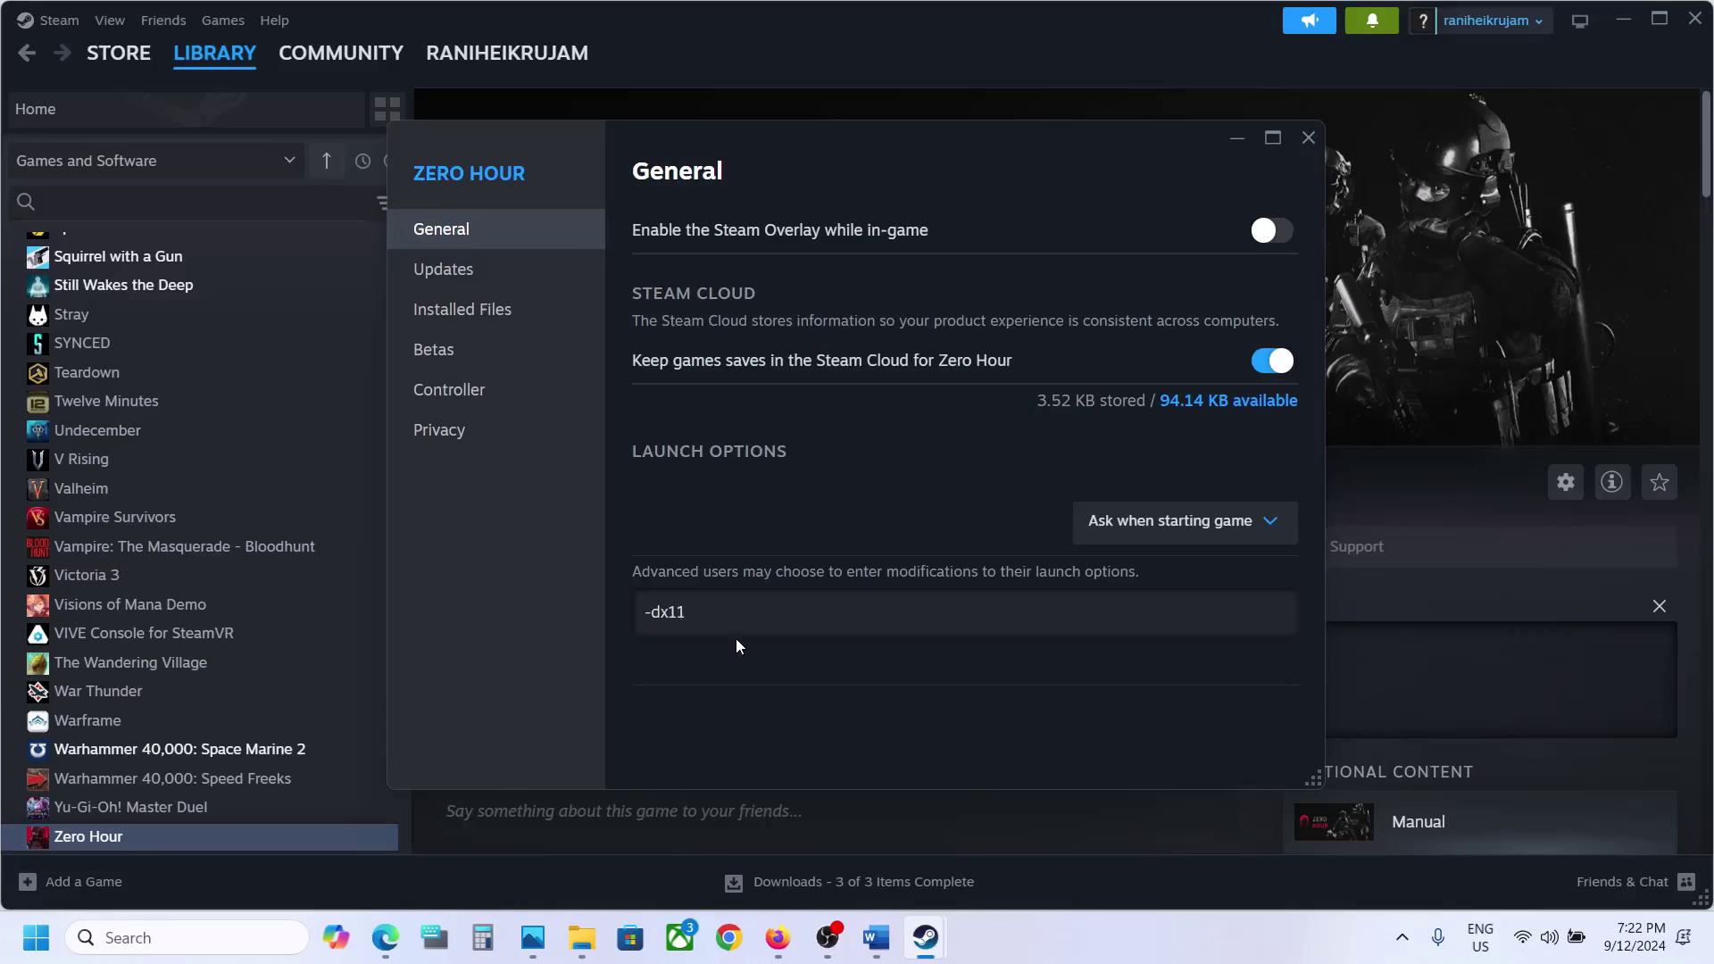
left_click(1308, 137)
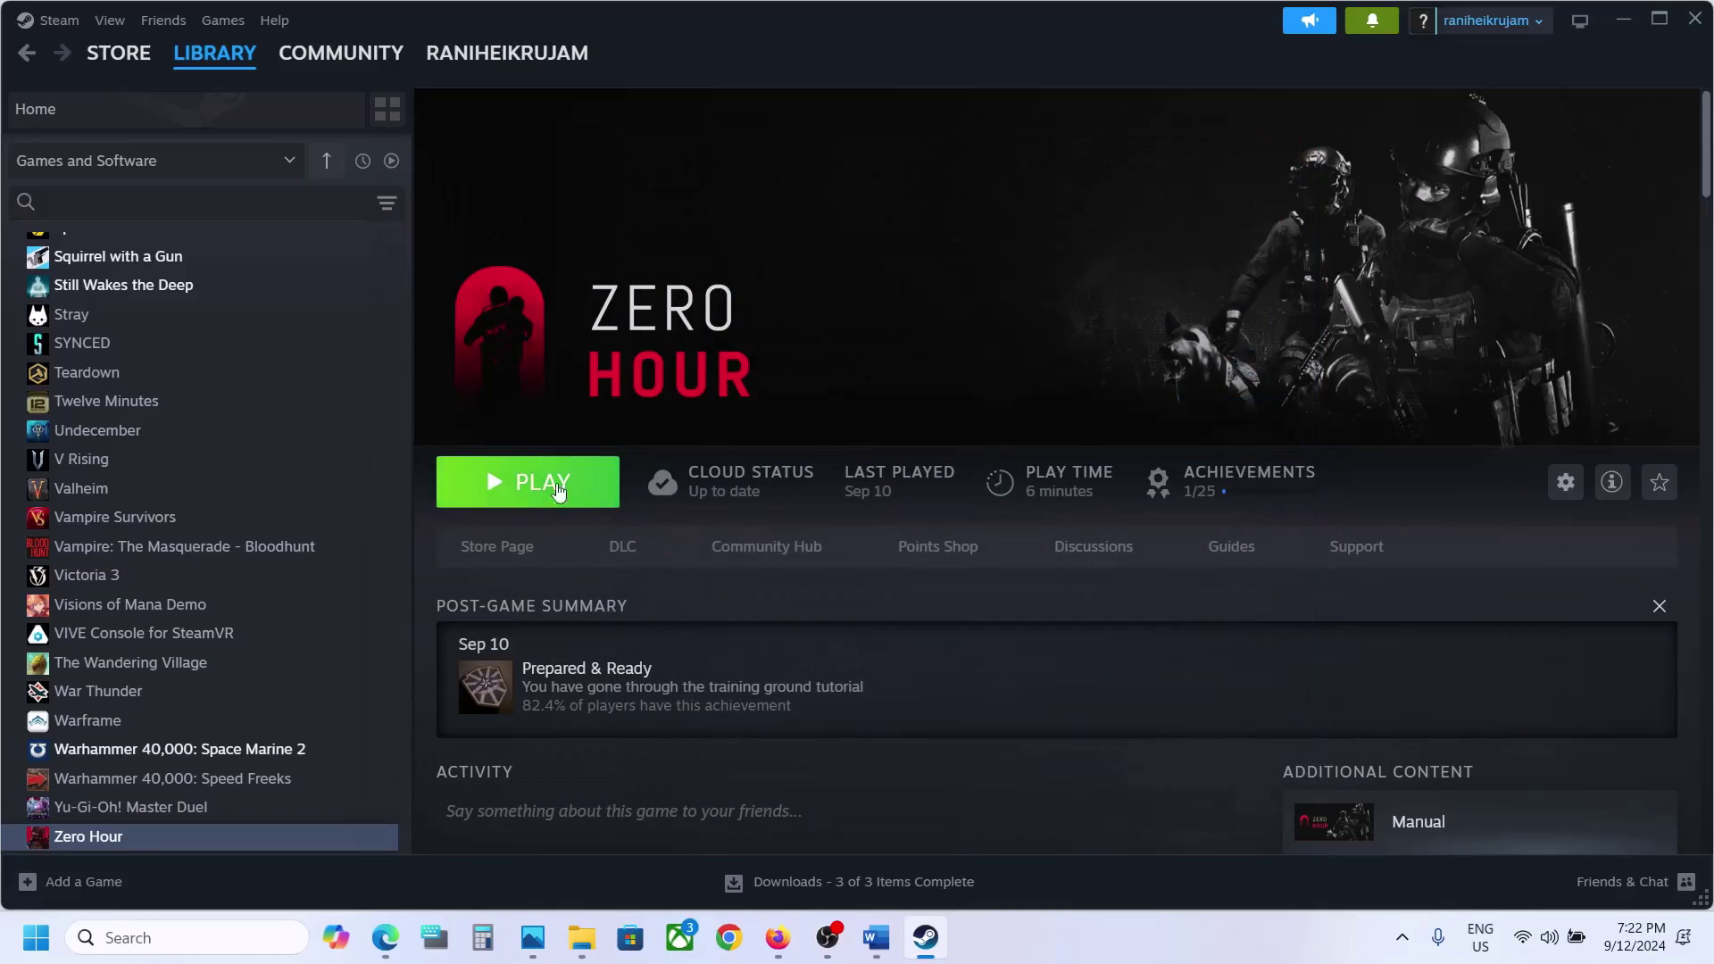
Open Zero Hour's properties and change its launch options to -dx12.
right_click(275, 842)
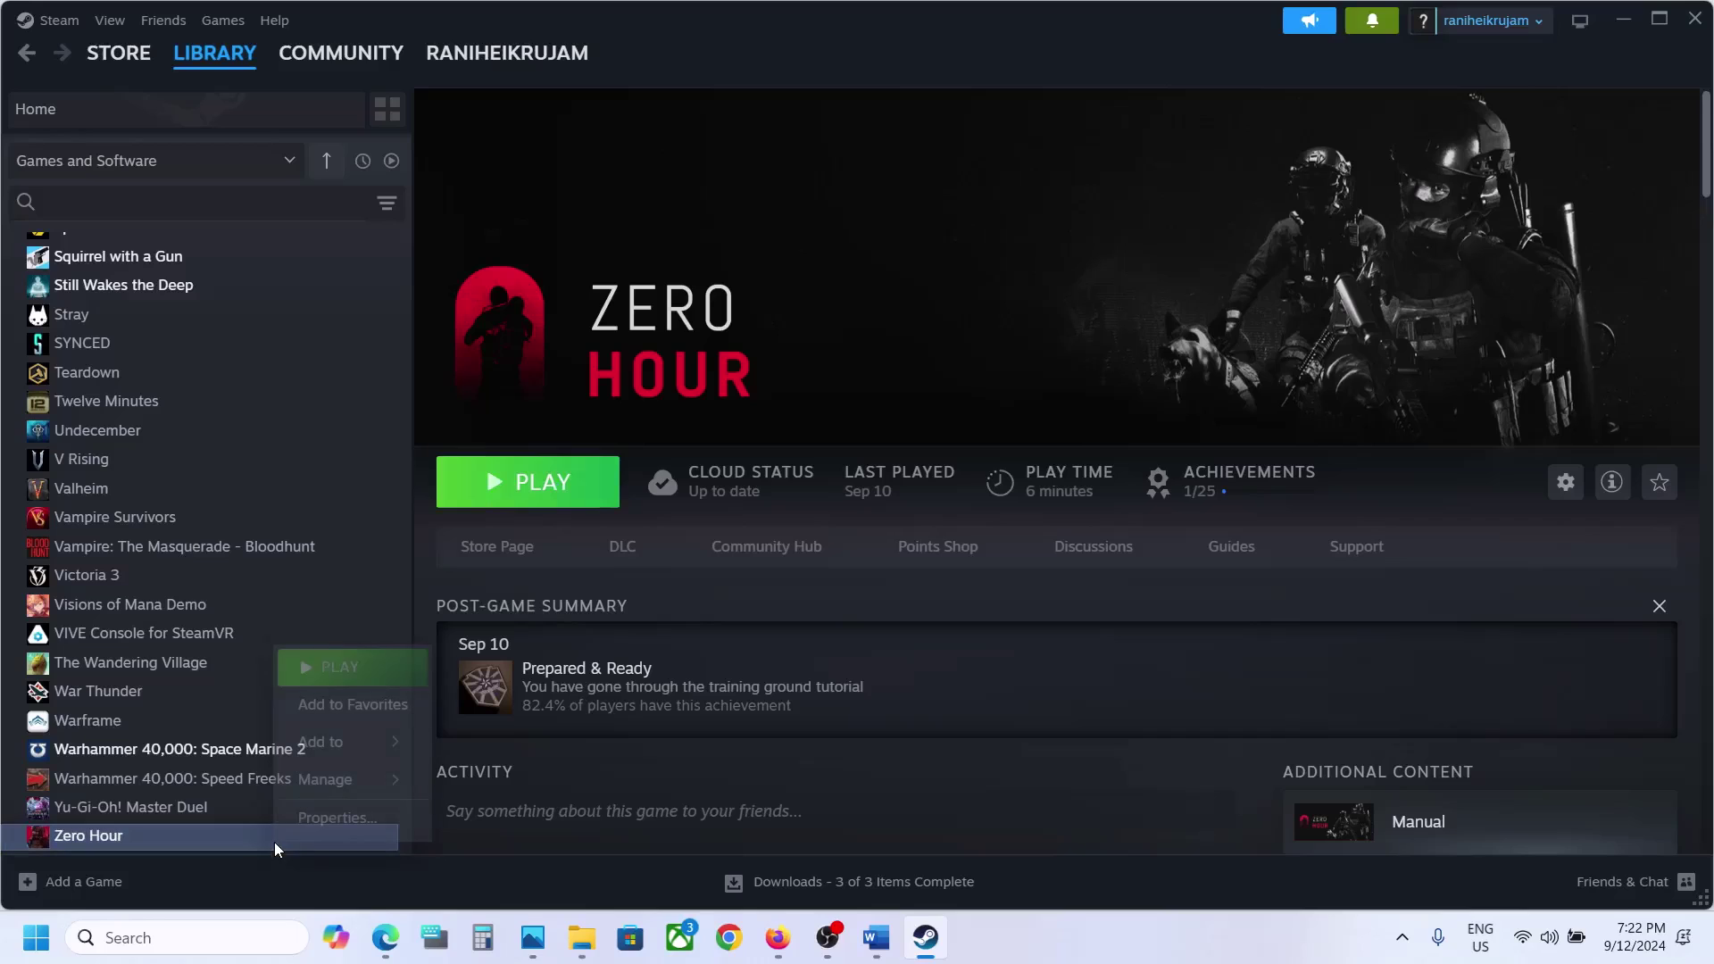
left_click(379, 826)
left_click(725, 605)
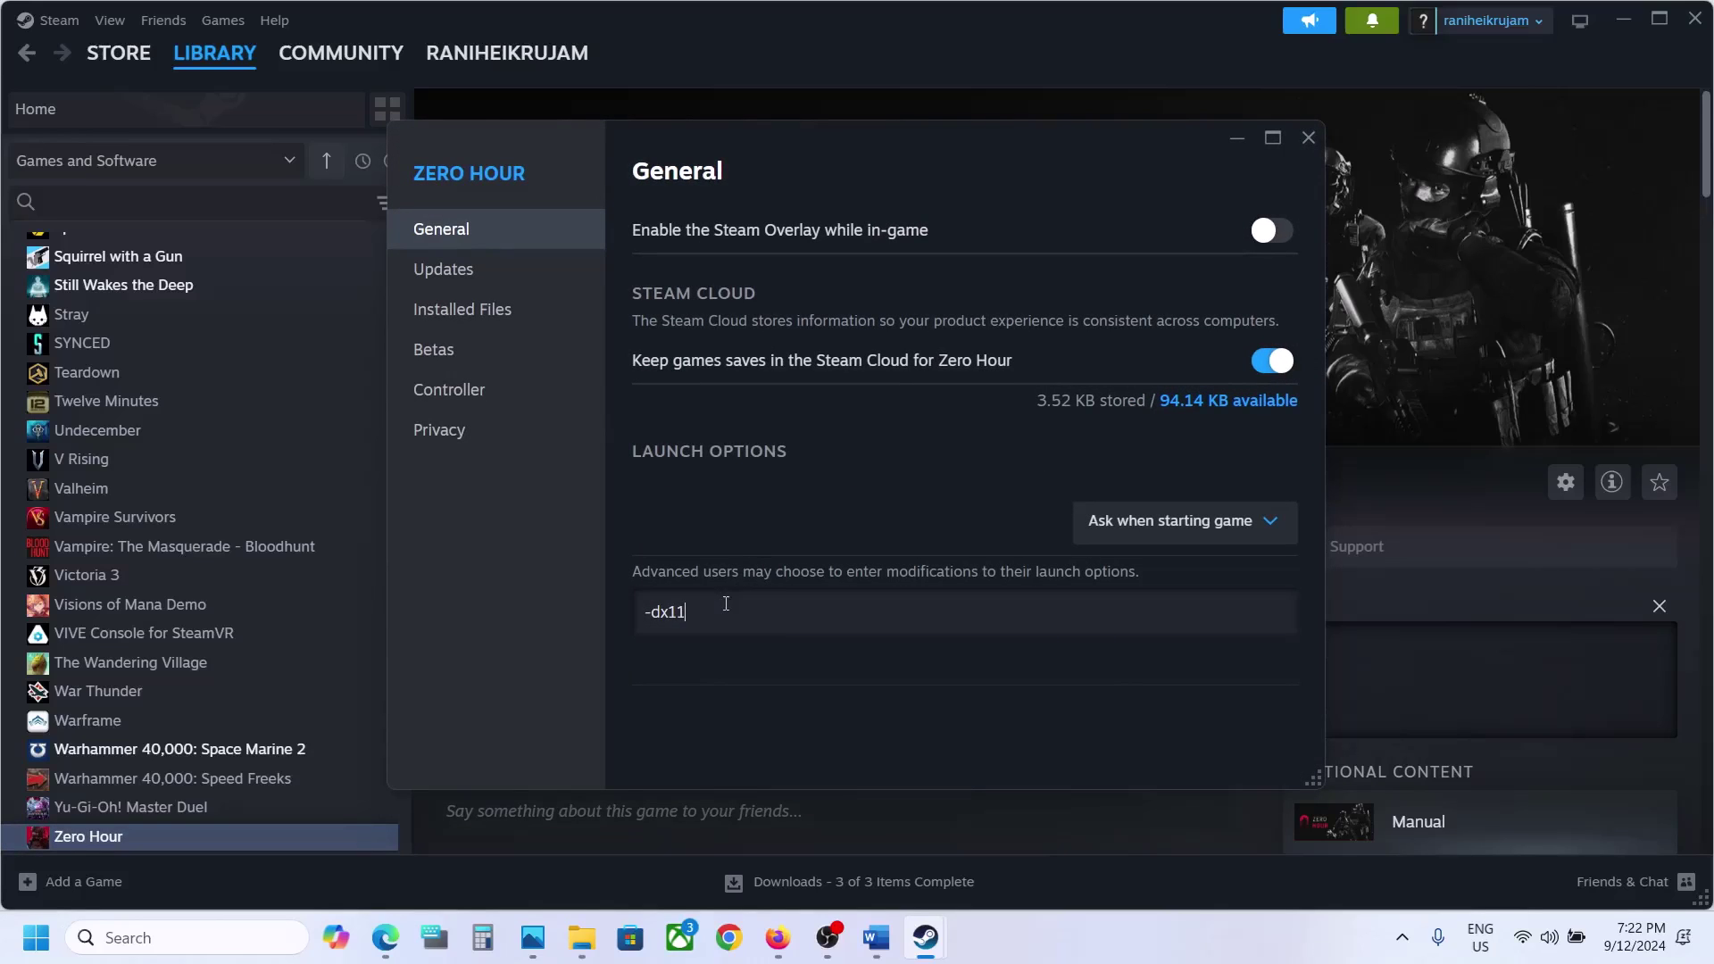
type("-dx12")
Clear Zero Hour's launch options field and close the game's properties.
left_click(755, 607)
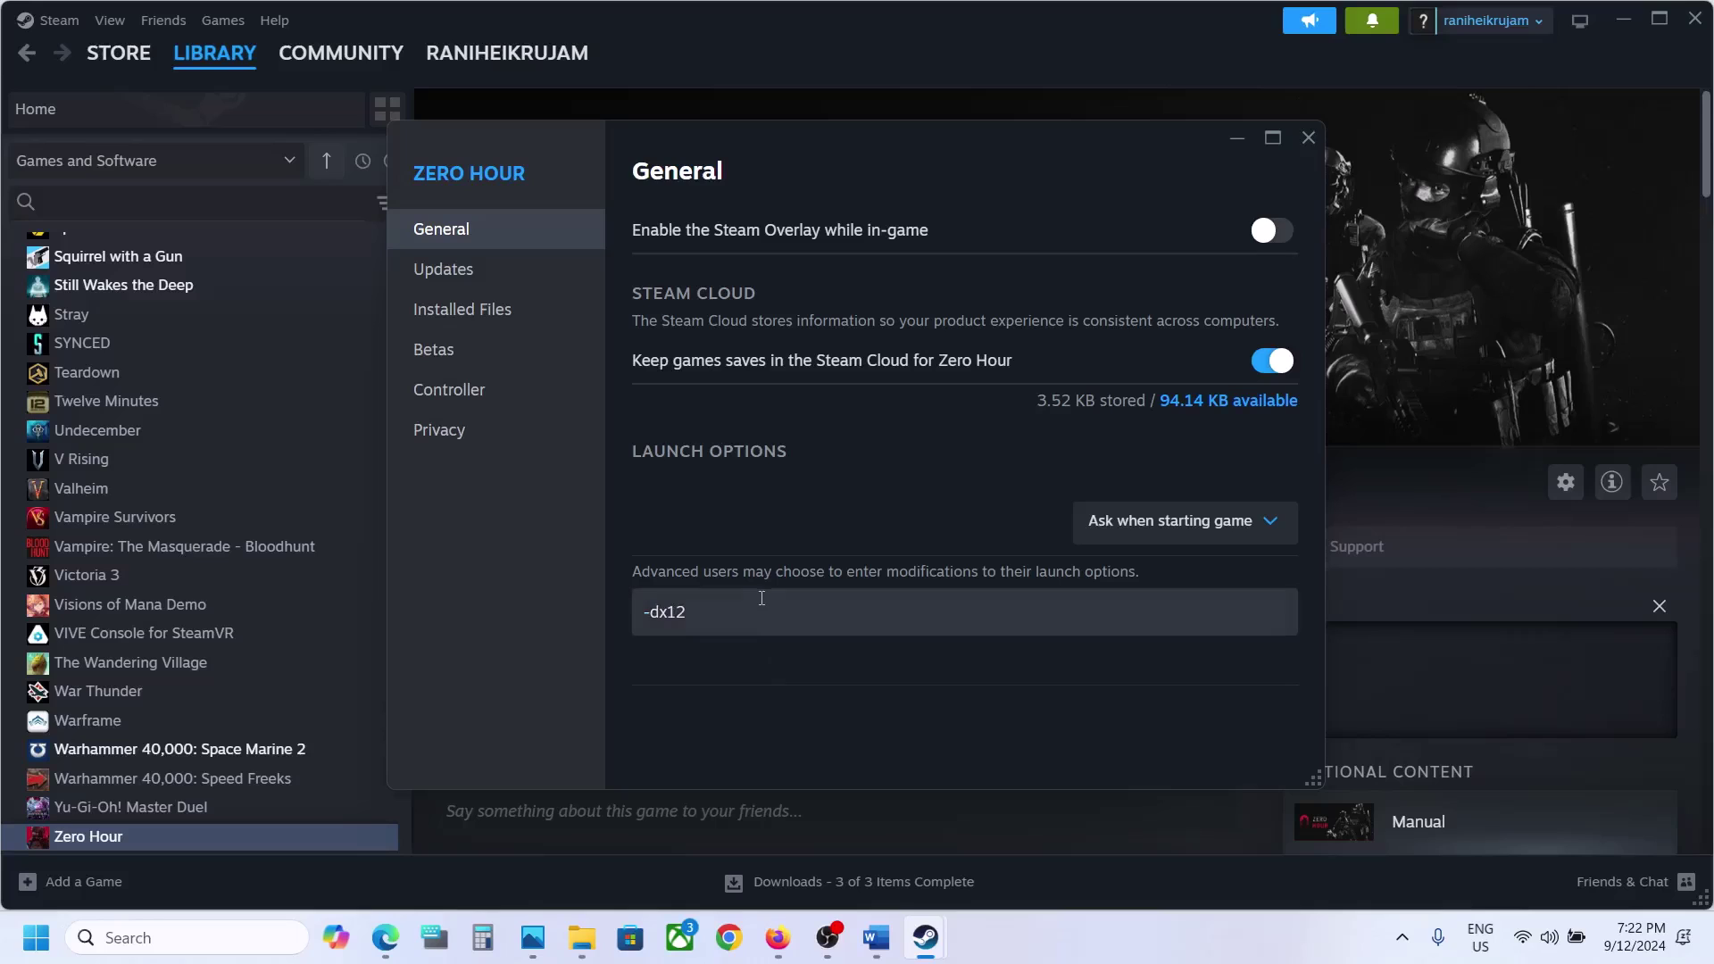
key("BackSpace")
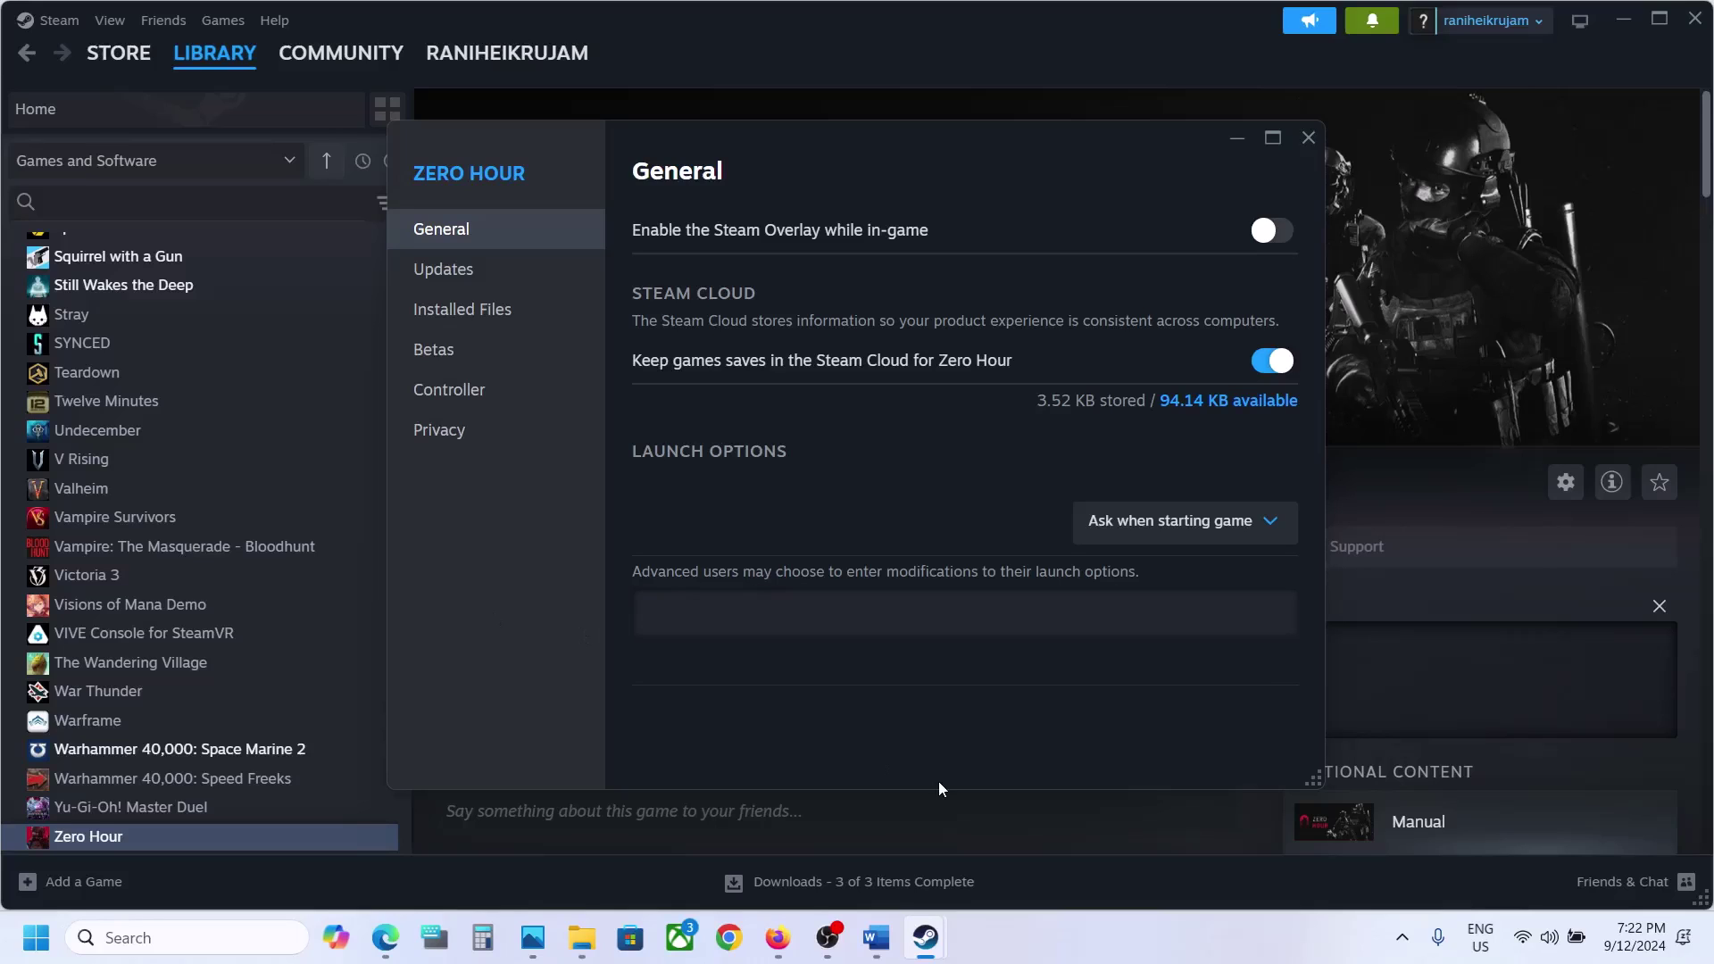
left_click(1309, 137)
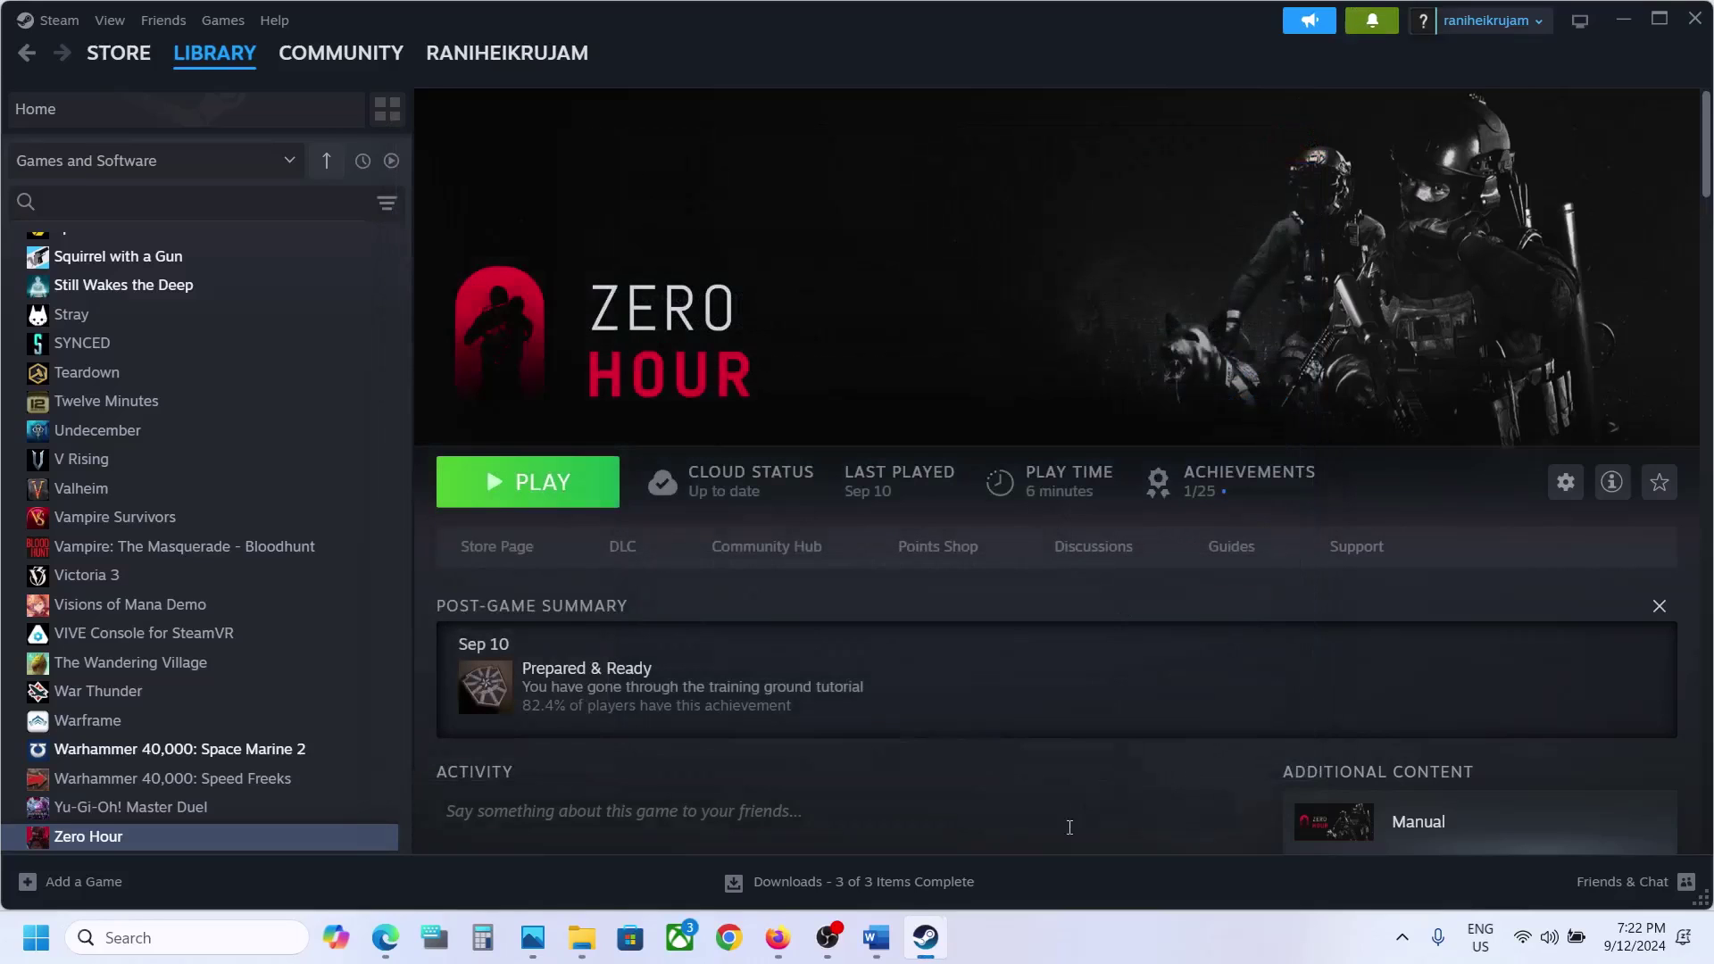
Switch to the Word checklist and highlight Step 6 on clean graphics driver installation, along with the NVIDIA and AMD driver links.
left_click(867, 933)
scroll(712, 539, "down", 3)
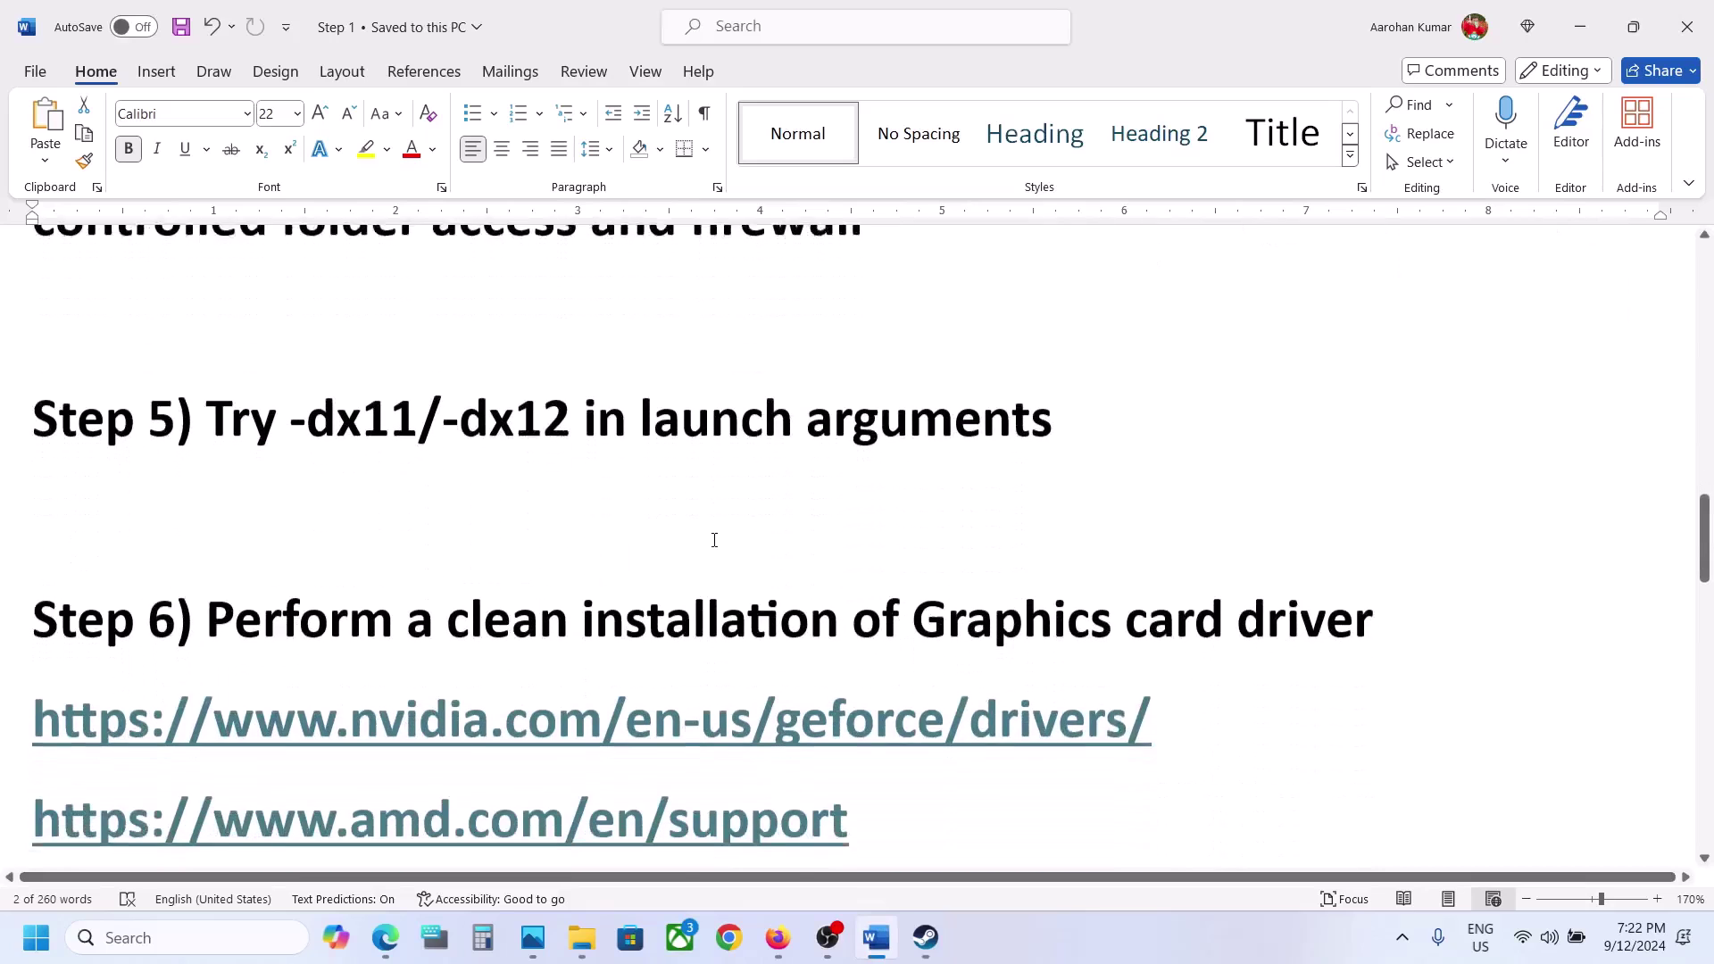
left_click_drag(206, 596, 1379, 598)
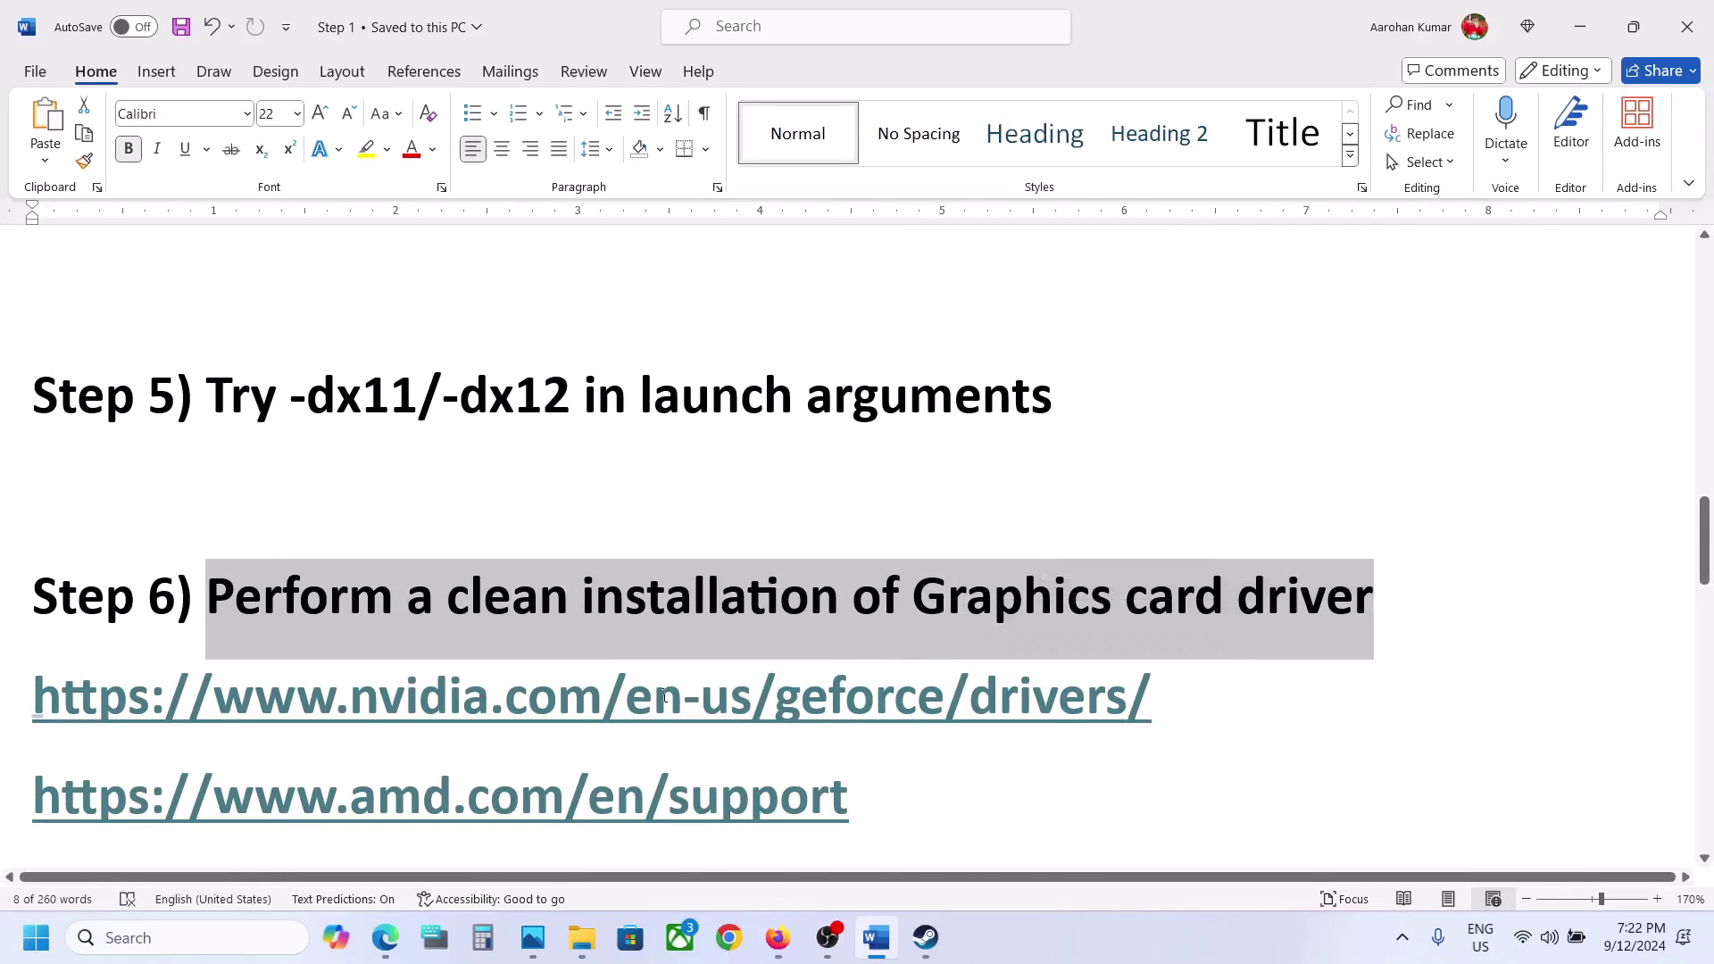
left_click_drag(664, 697, 1017, 697)
left_click_drag(350, 796, 748, 795)
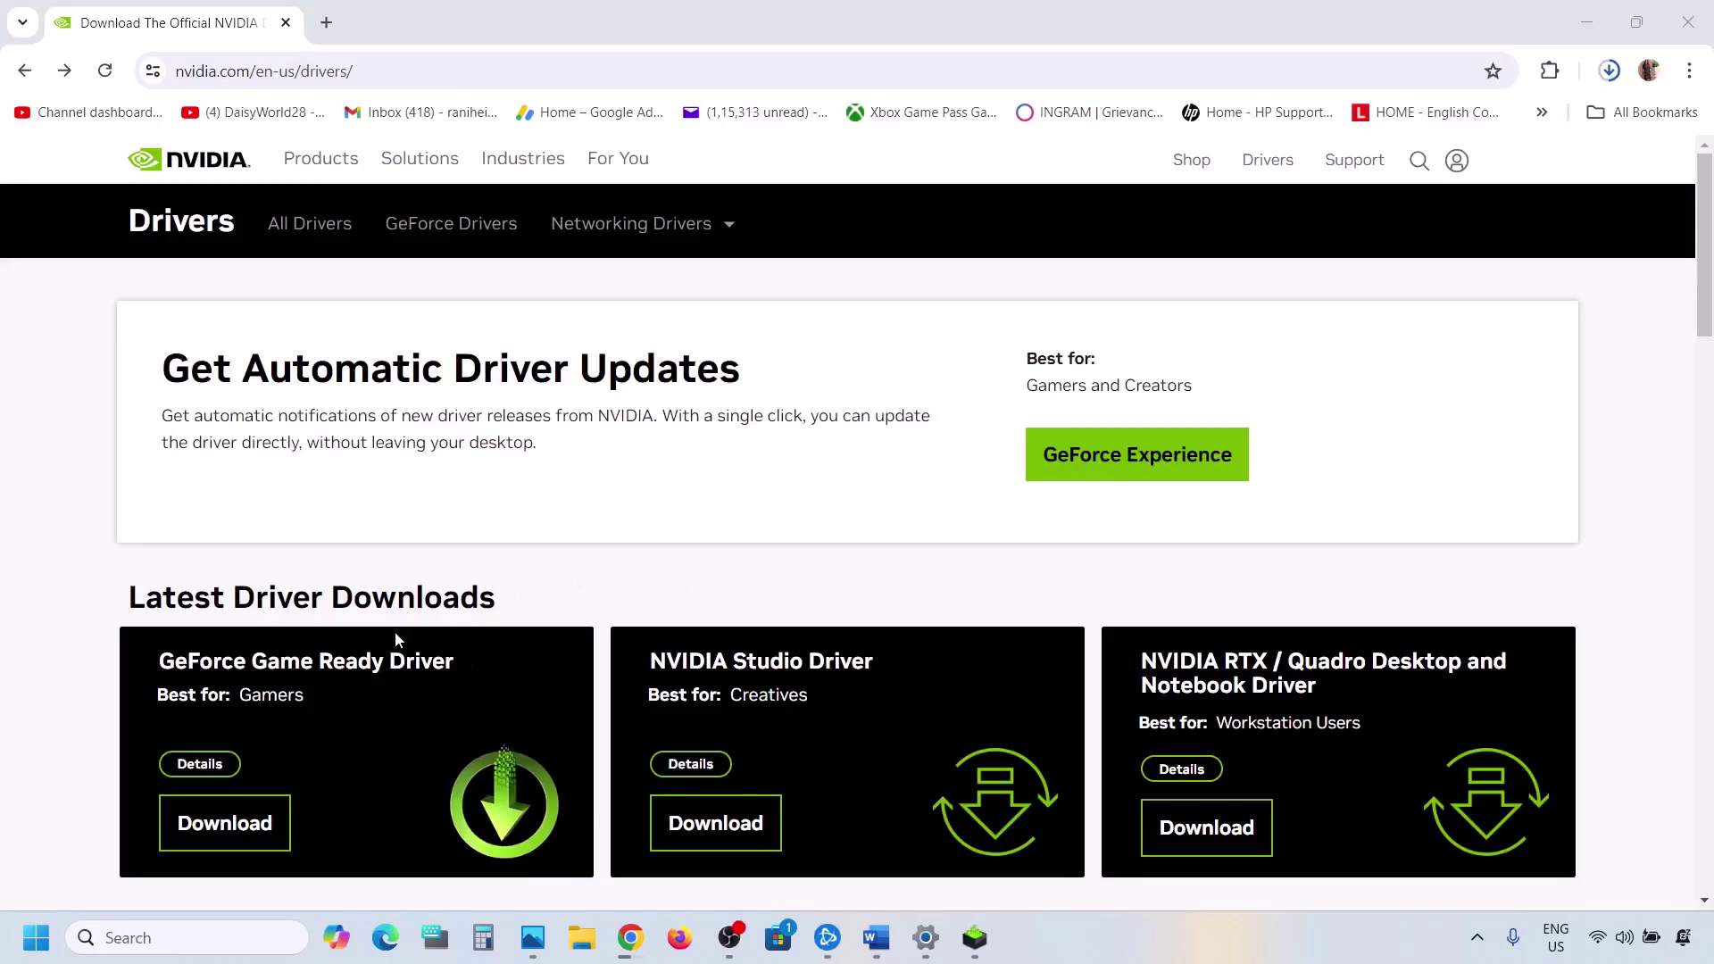
Run NVIDIA's manual driver search for GeForce RTX 30 Series (Notebooks), GeForce RTX 3050 Laptop GPU, Windows 11, English (US).
scroll(396, 639, "down", 8)
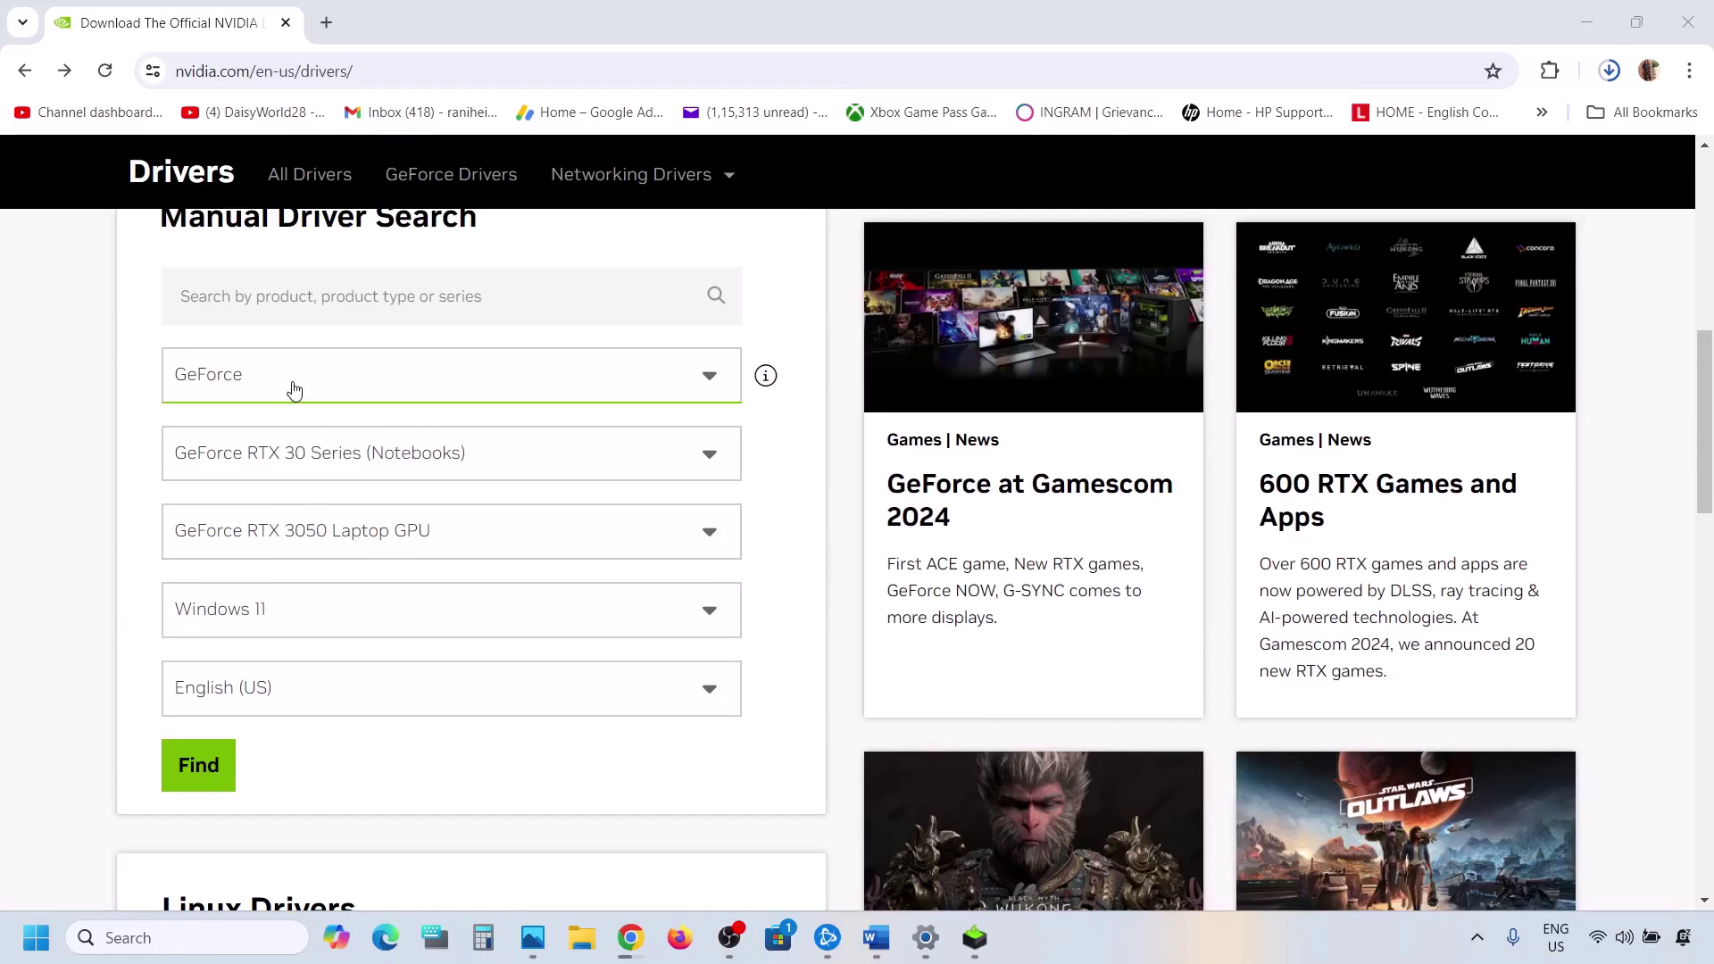
left_click(322, 480)
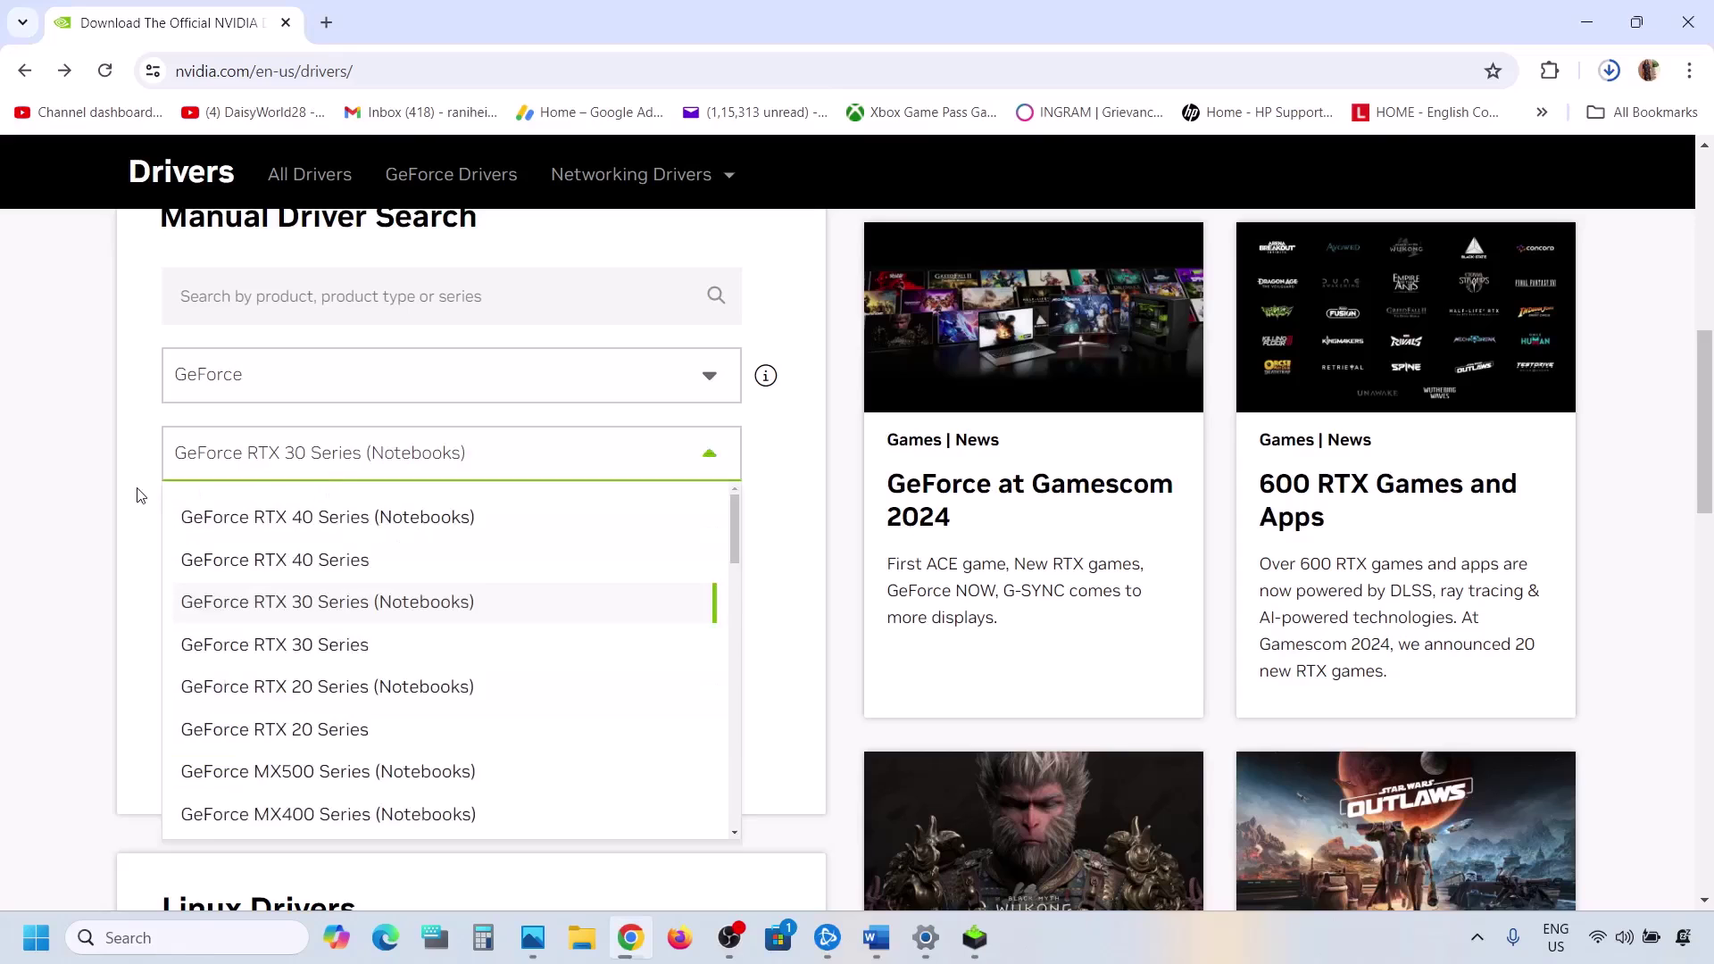
left_click(134, 493)
left_click(253, 629)
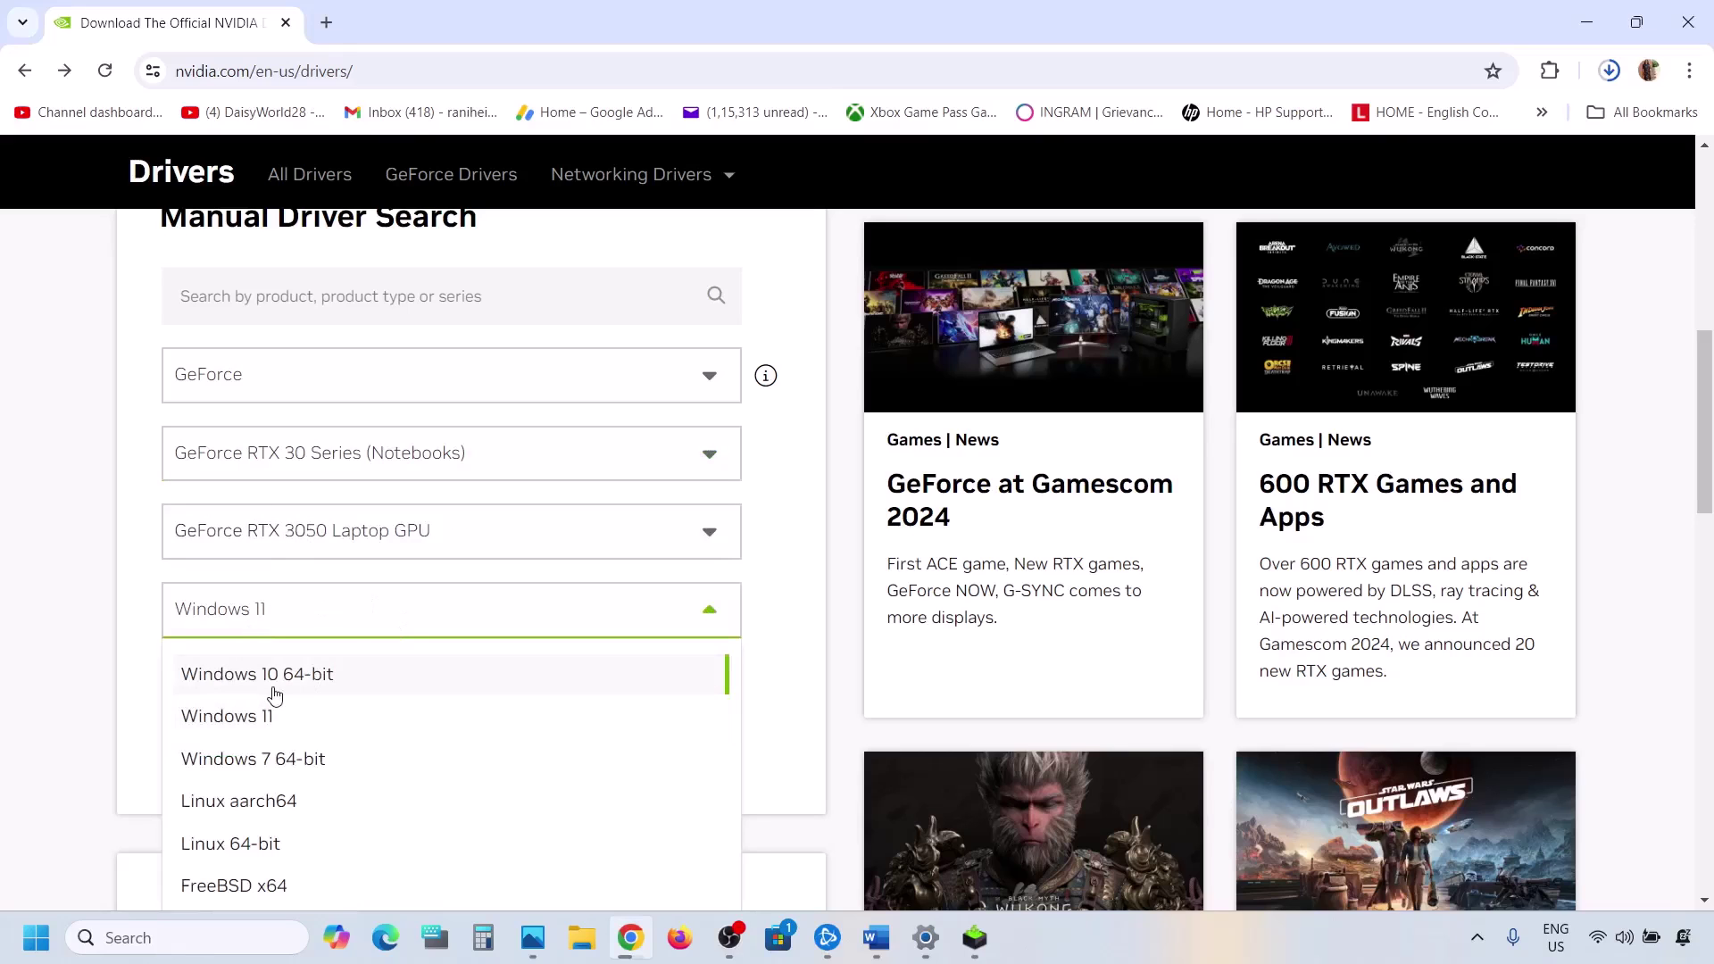
left_click(90, 582)
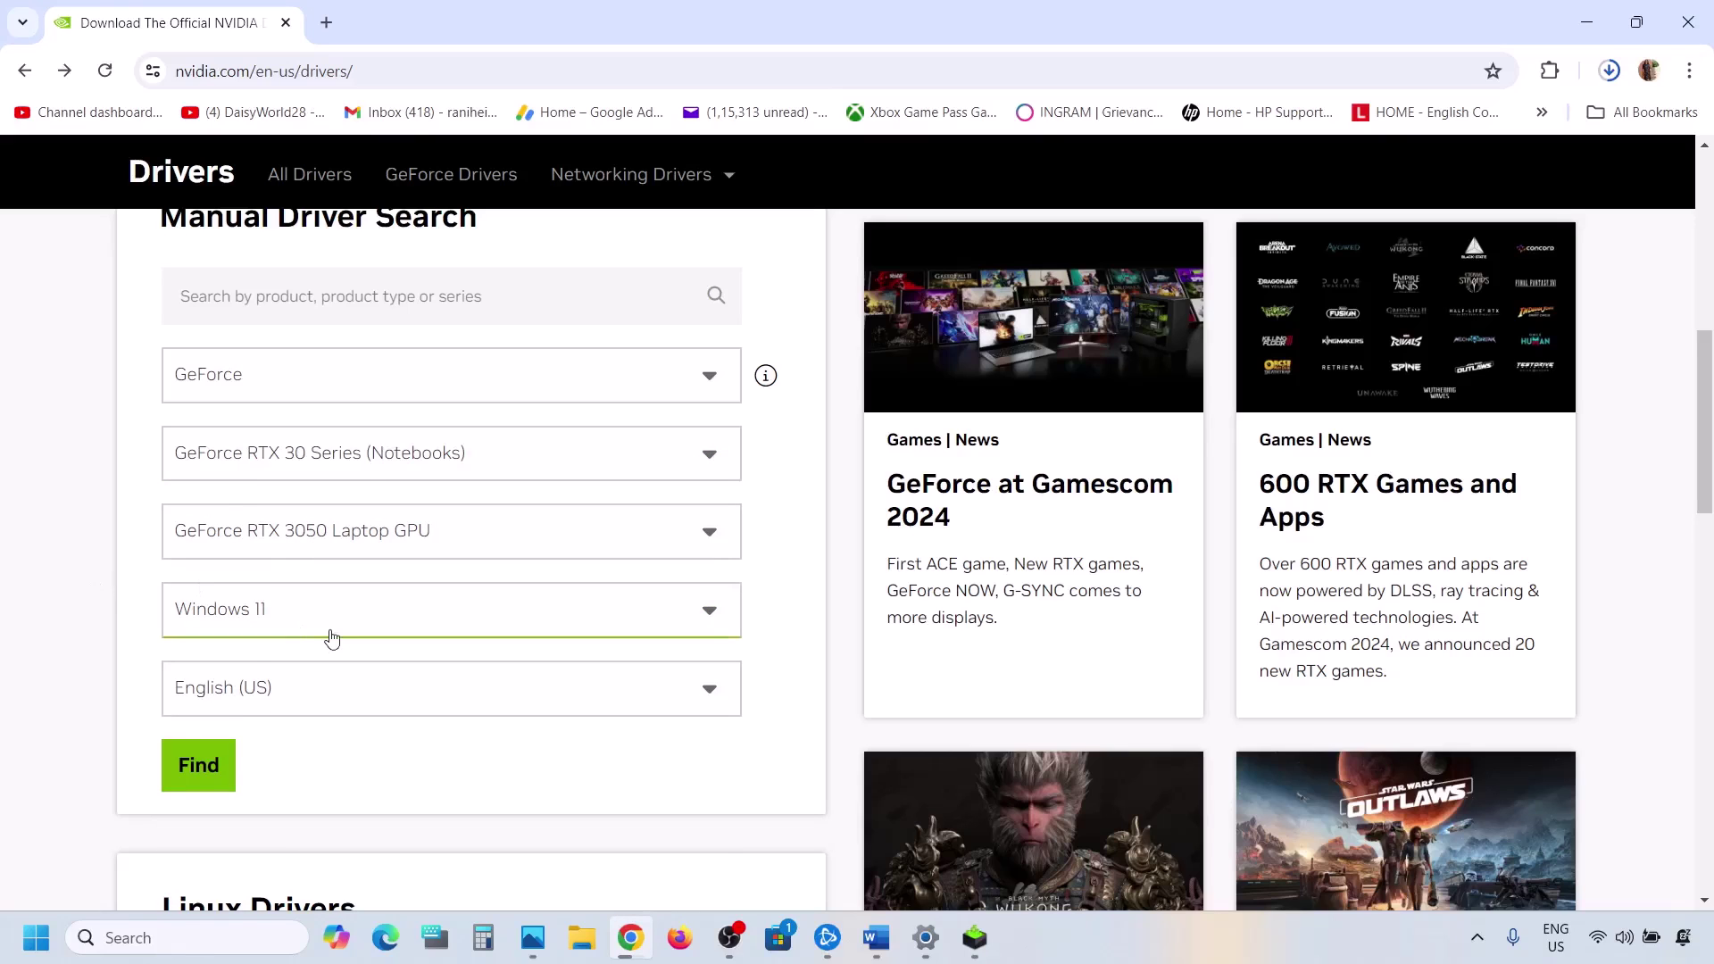
scroll(330, 639, "down", 1)
left_click(201, 671)
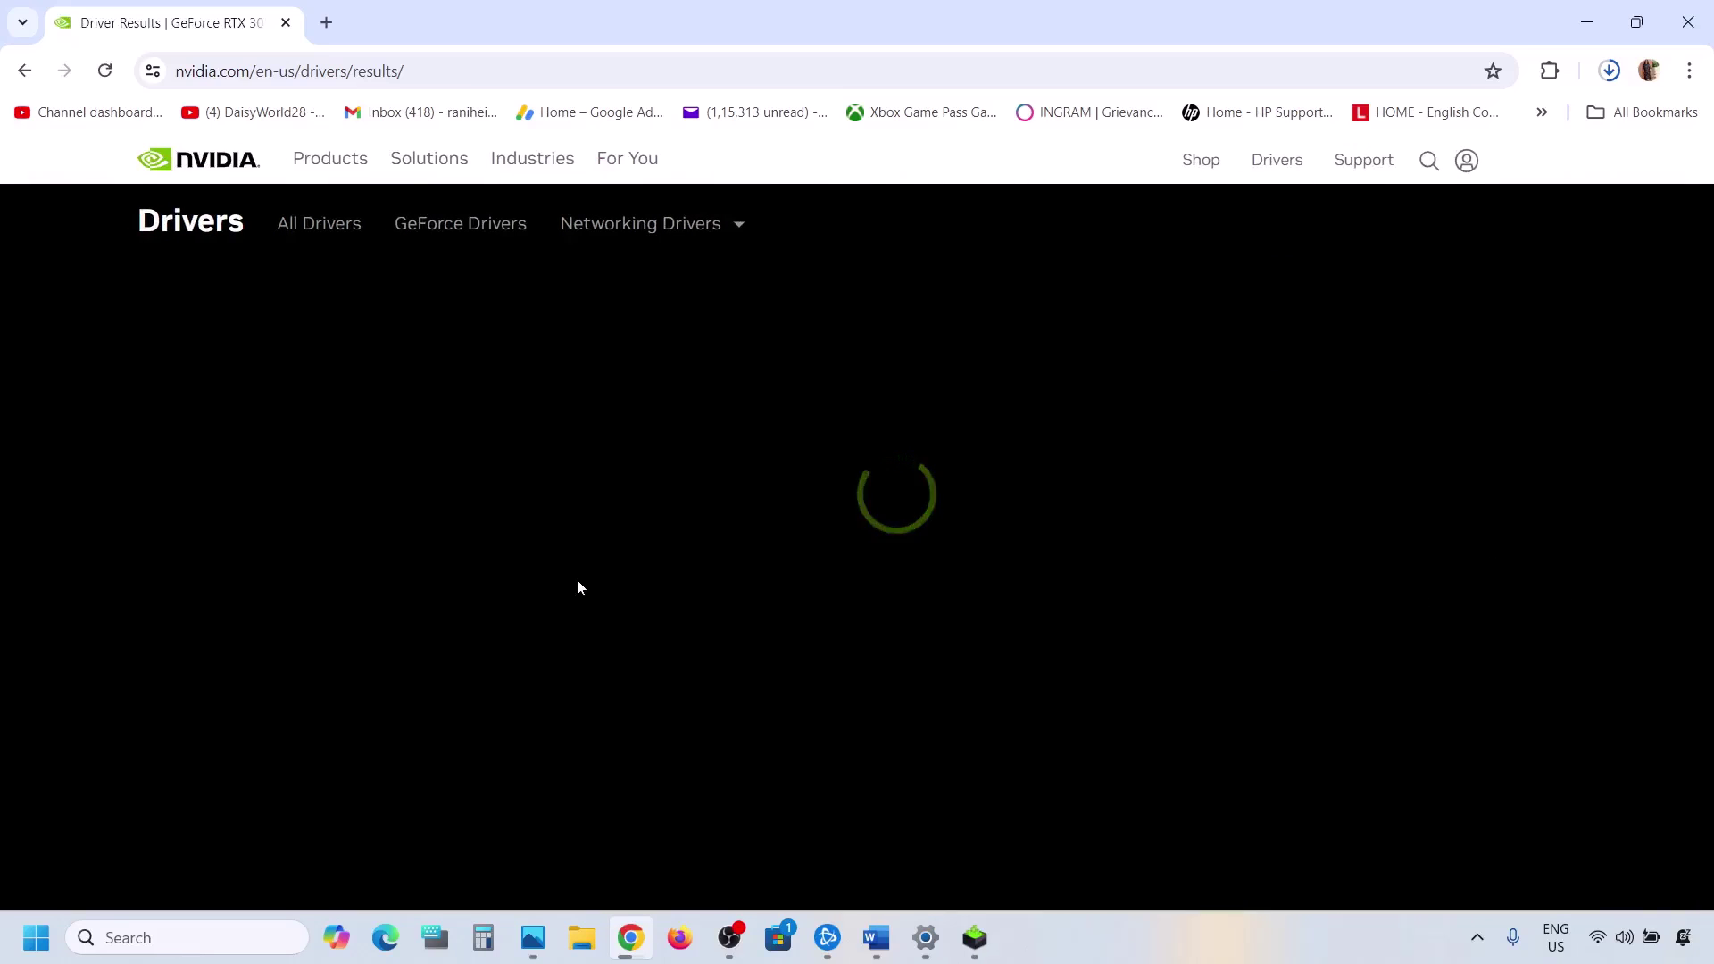
Open the details of GeForce Game Ready Driver 560.94 from the search results and download it.
scroll(580, 586, "down", 3)
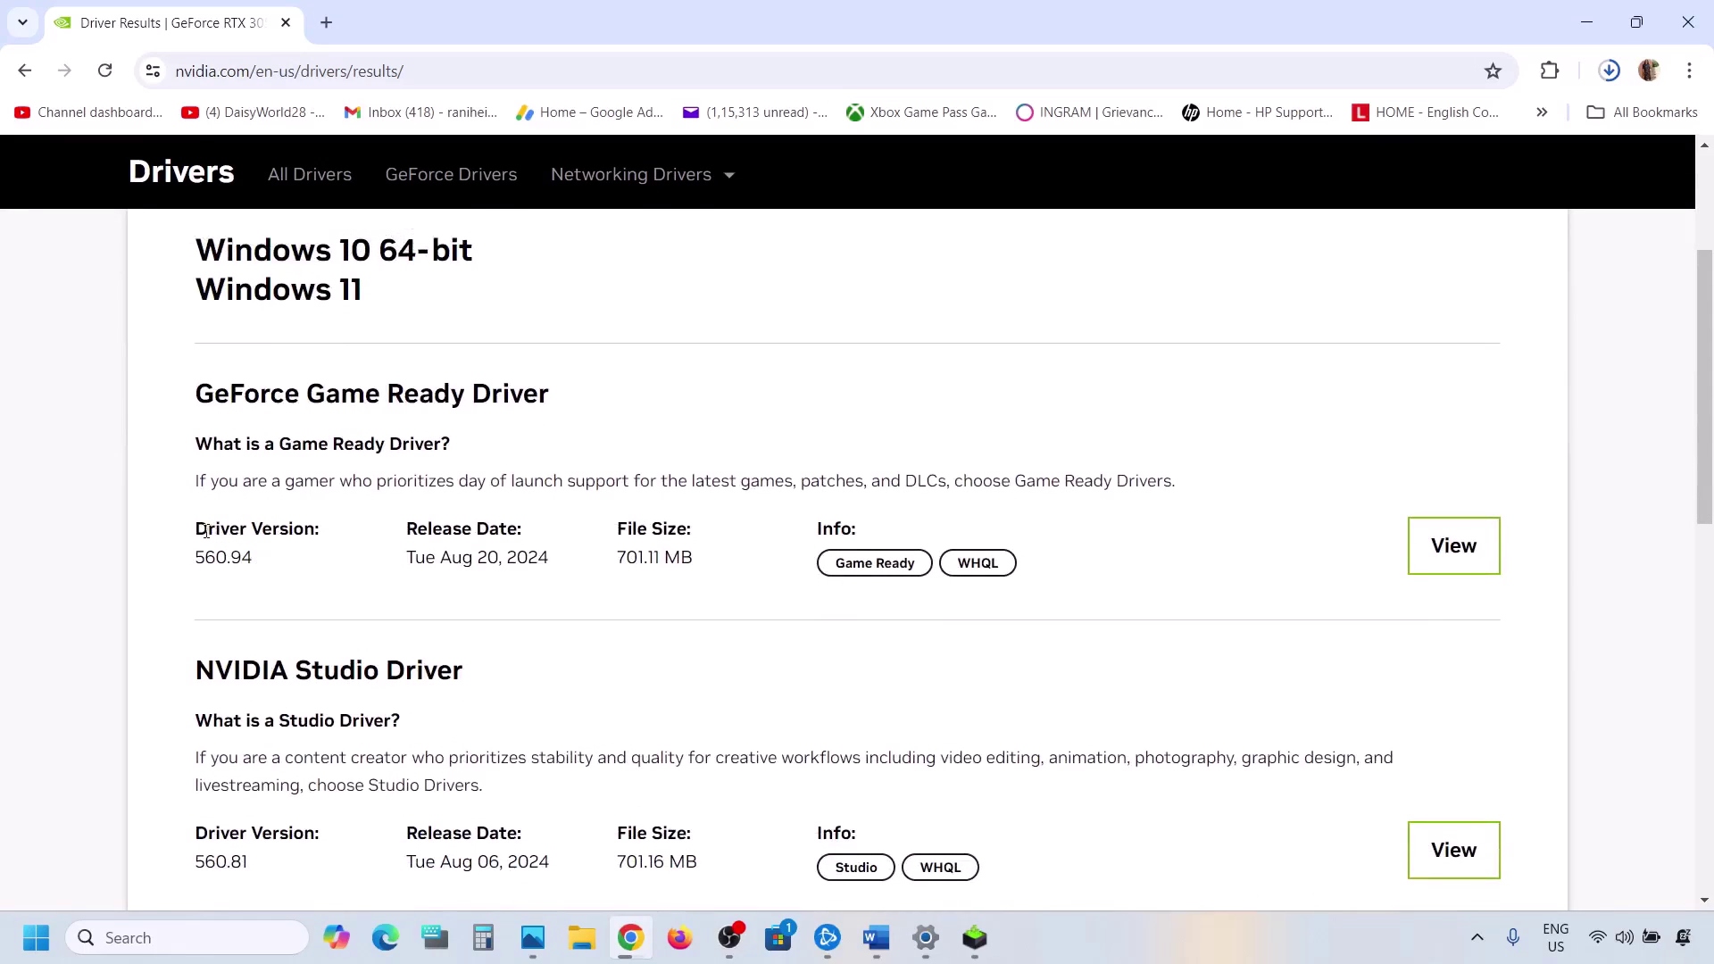
left_click_drag(206, 532, 307, 522)
left_click(201, 561)
left_click(1456, 543)
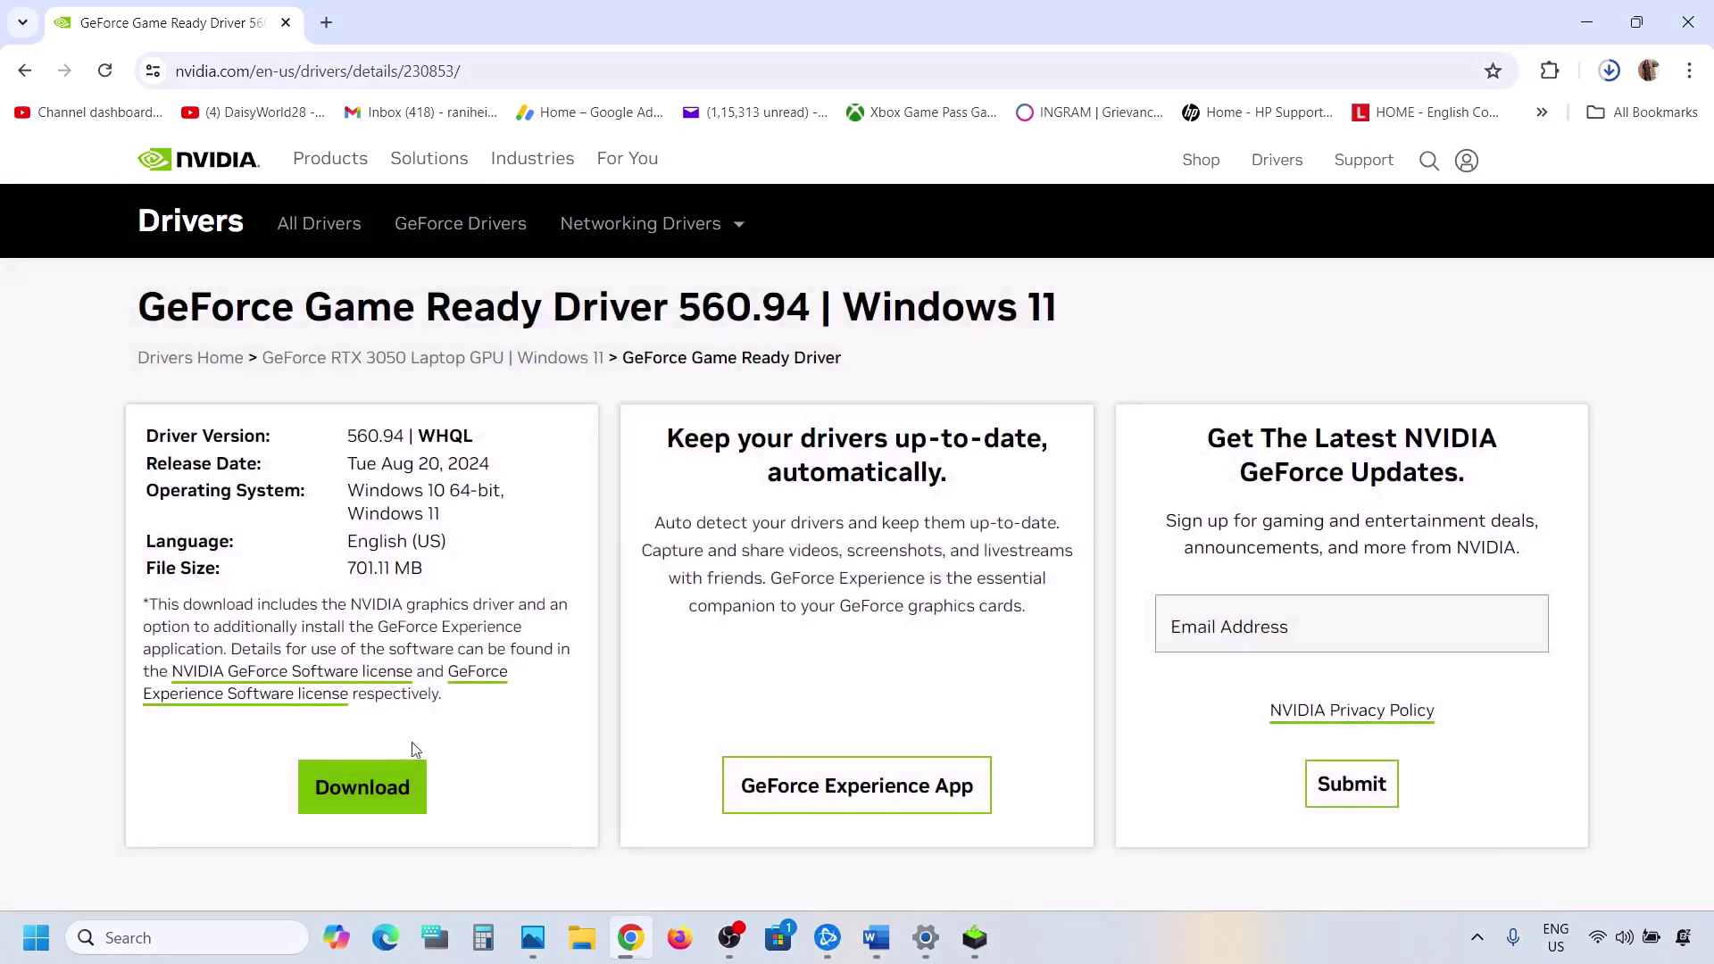
left_click(360, 793)
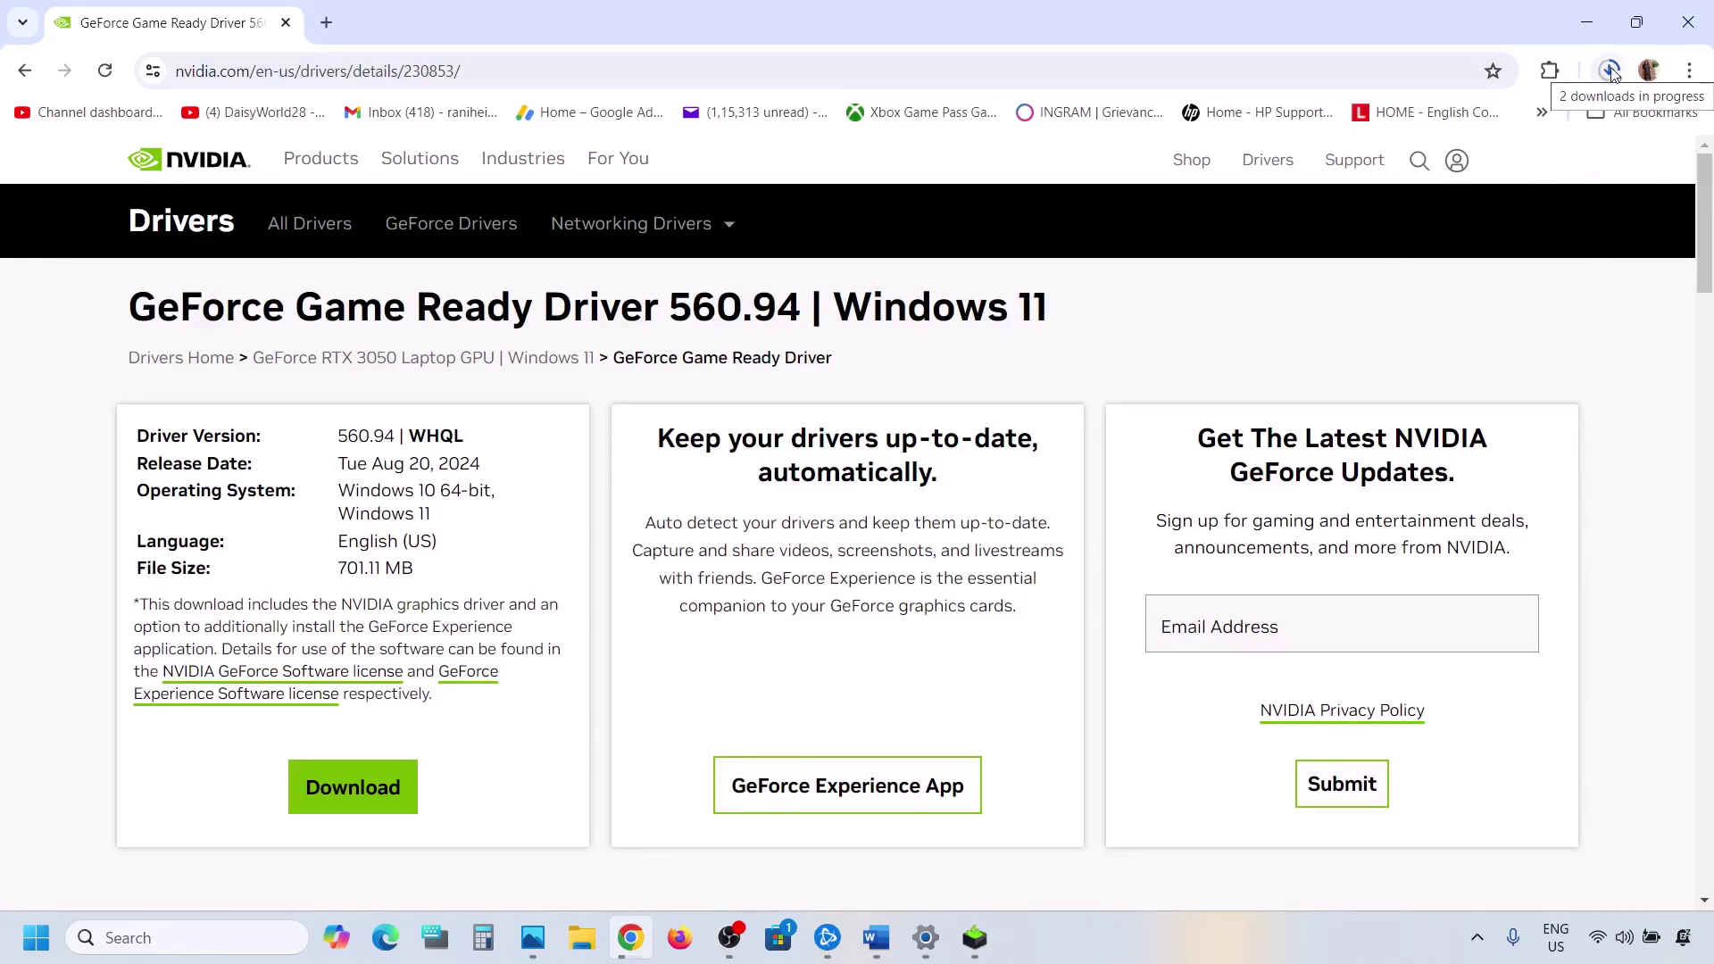
Install the NVIDIA Graphics Driver and GeForce Experience using Custom (Advanced) with a clean installation.
left_click(978, 951)
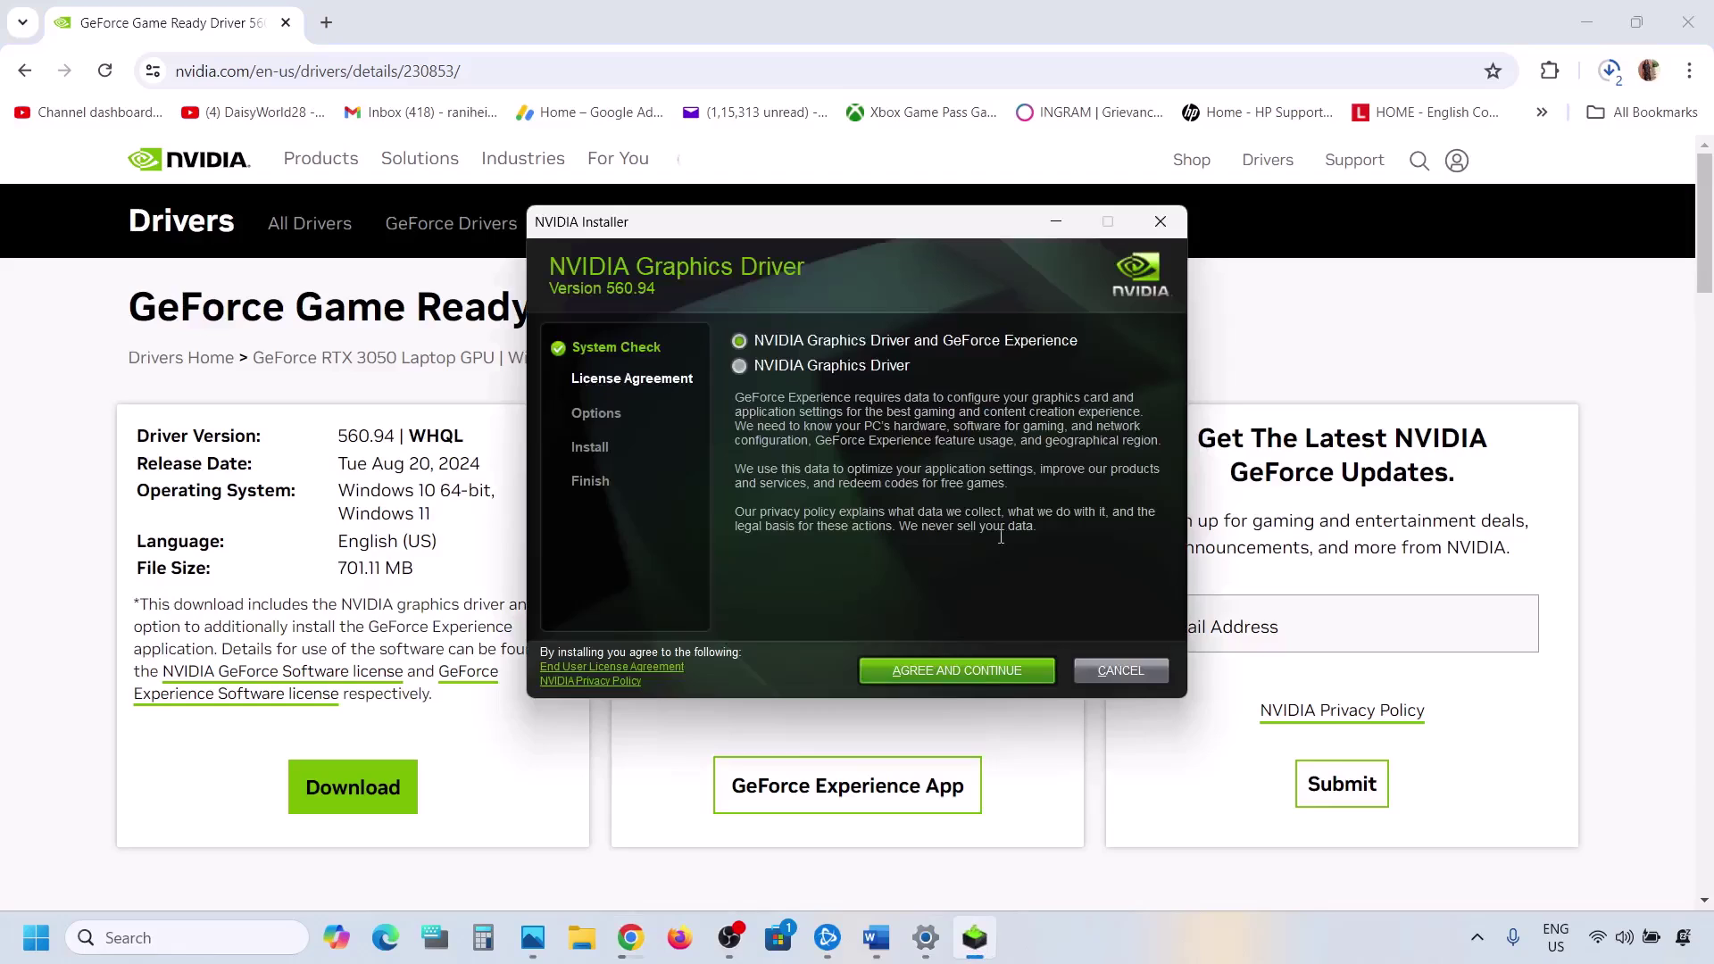
left_click(957, 664)
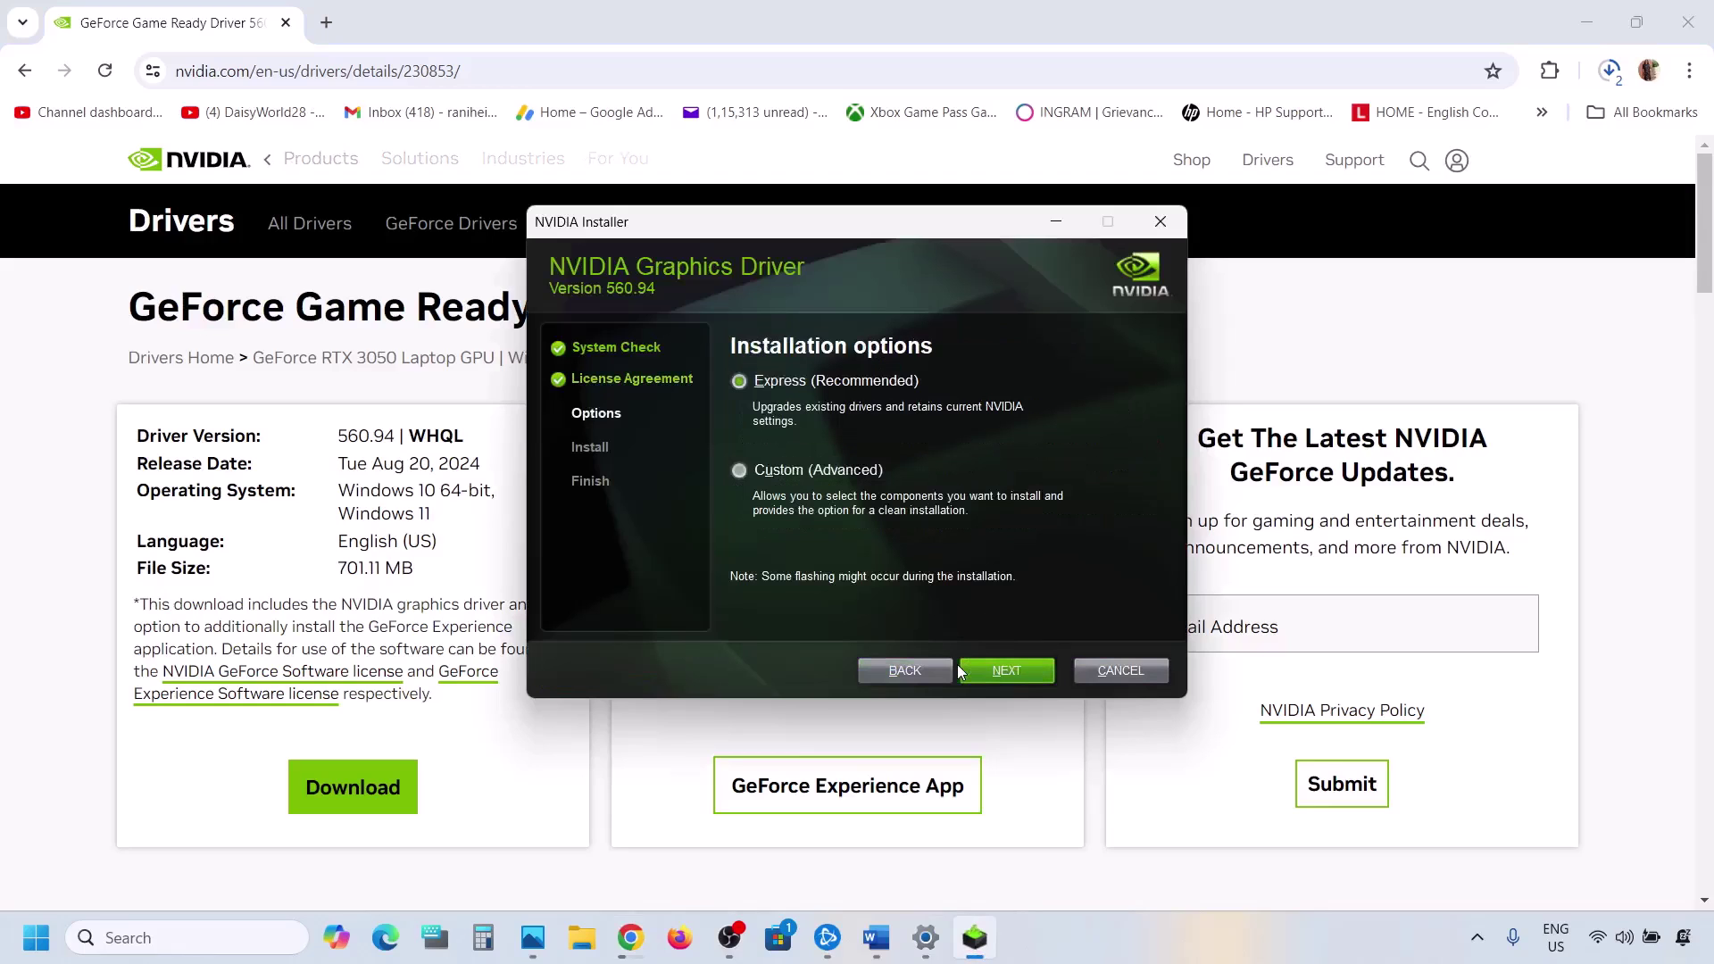
left_click(788, 470)
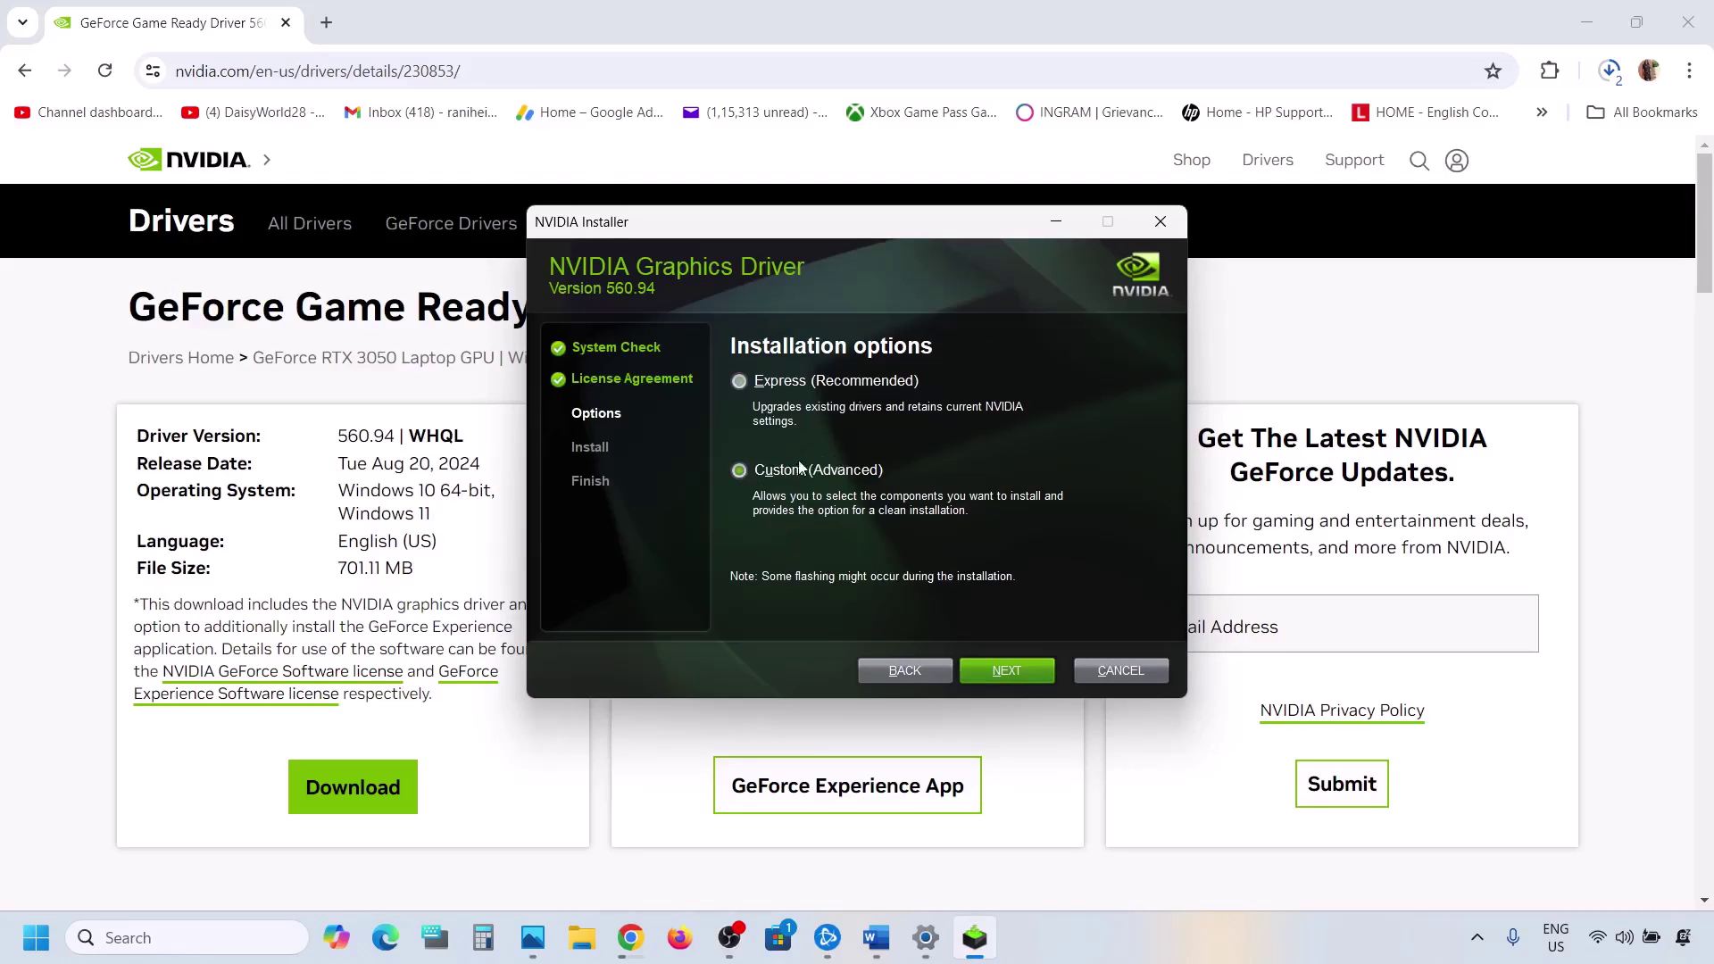
left_click(991, 672)
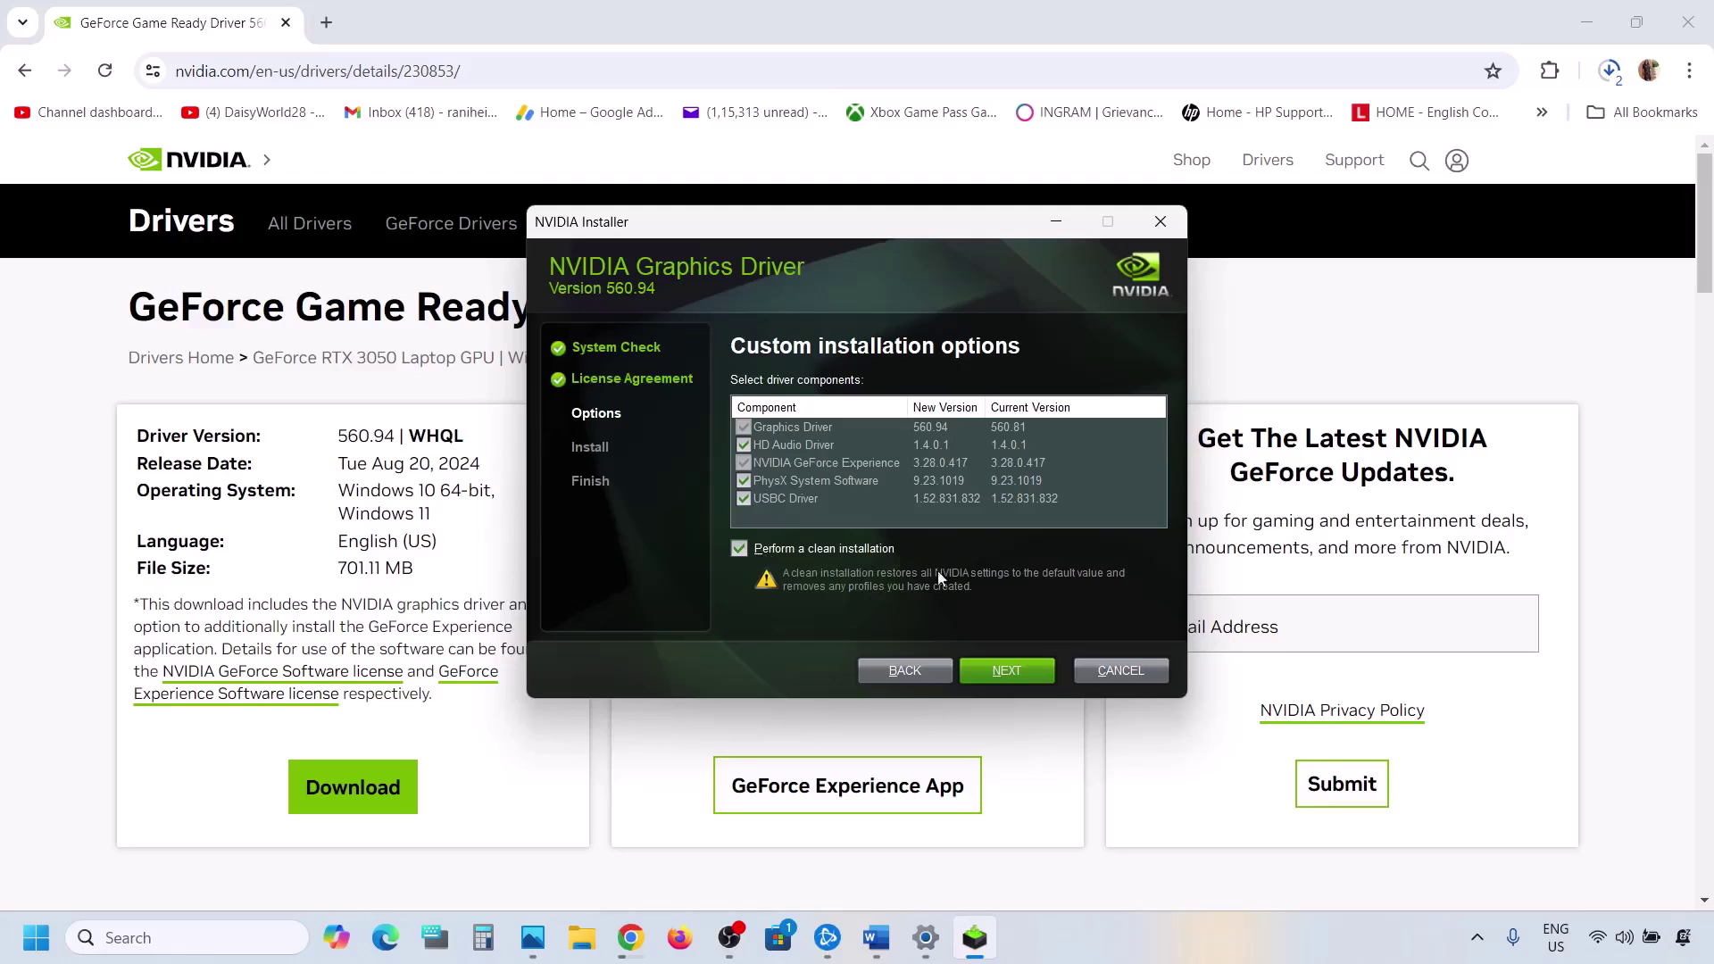
left_click(1010, 672)
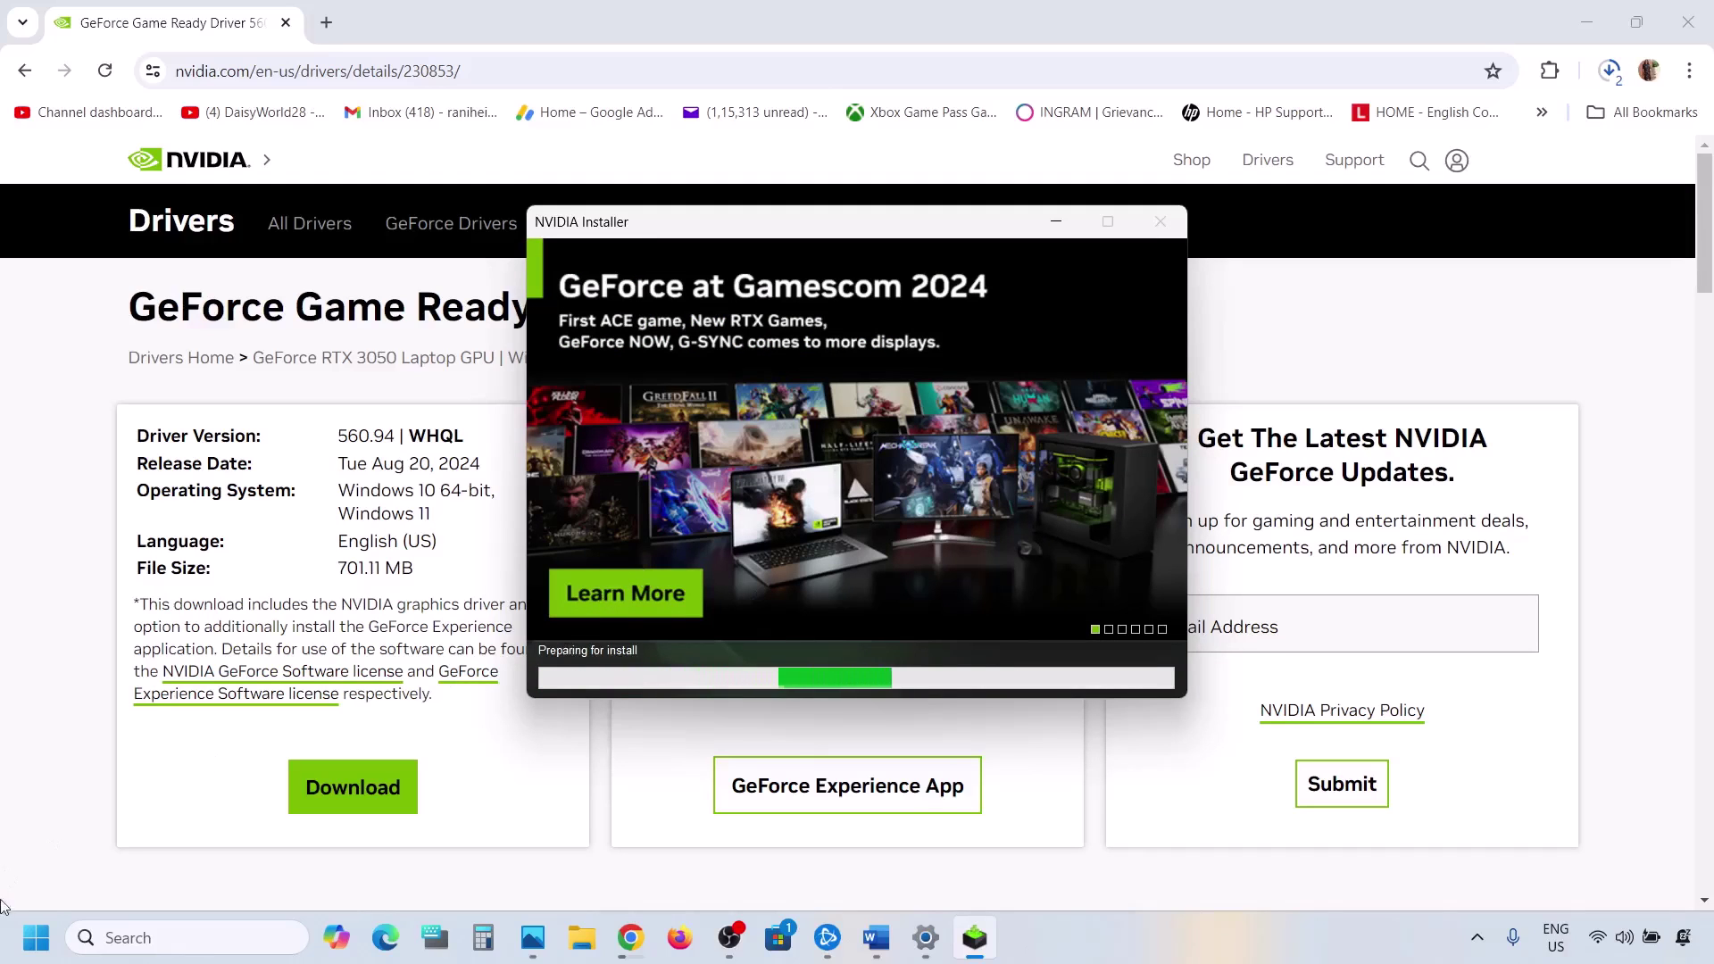
Bring up the Windows power options to locate Restart, and dismiss them without restarting.
left_click(36, 937)
left_click(649, 862)
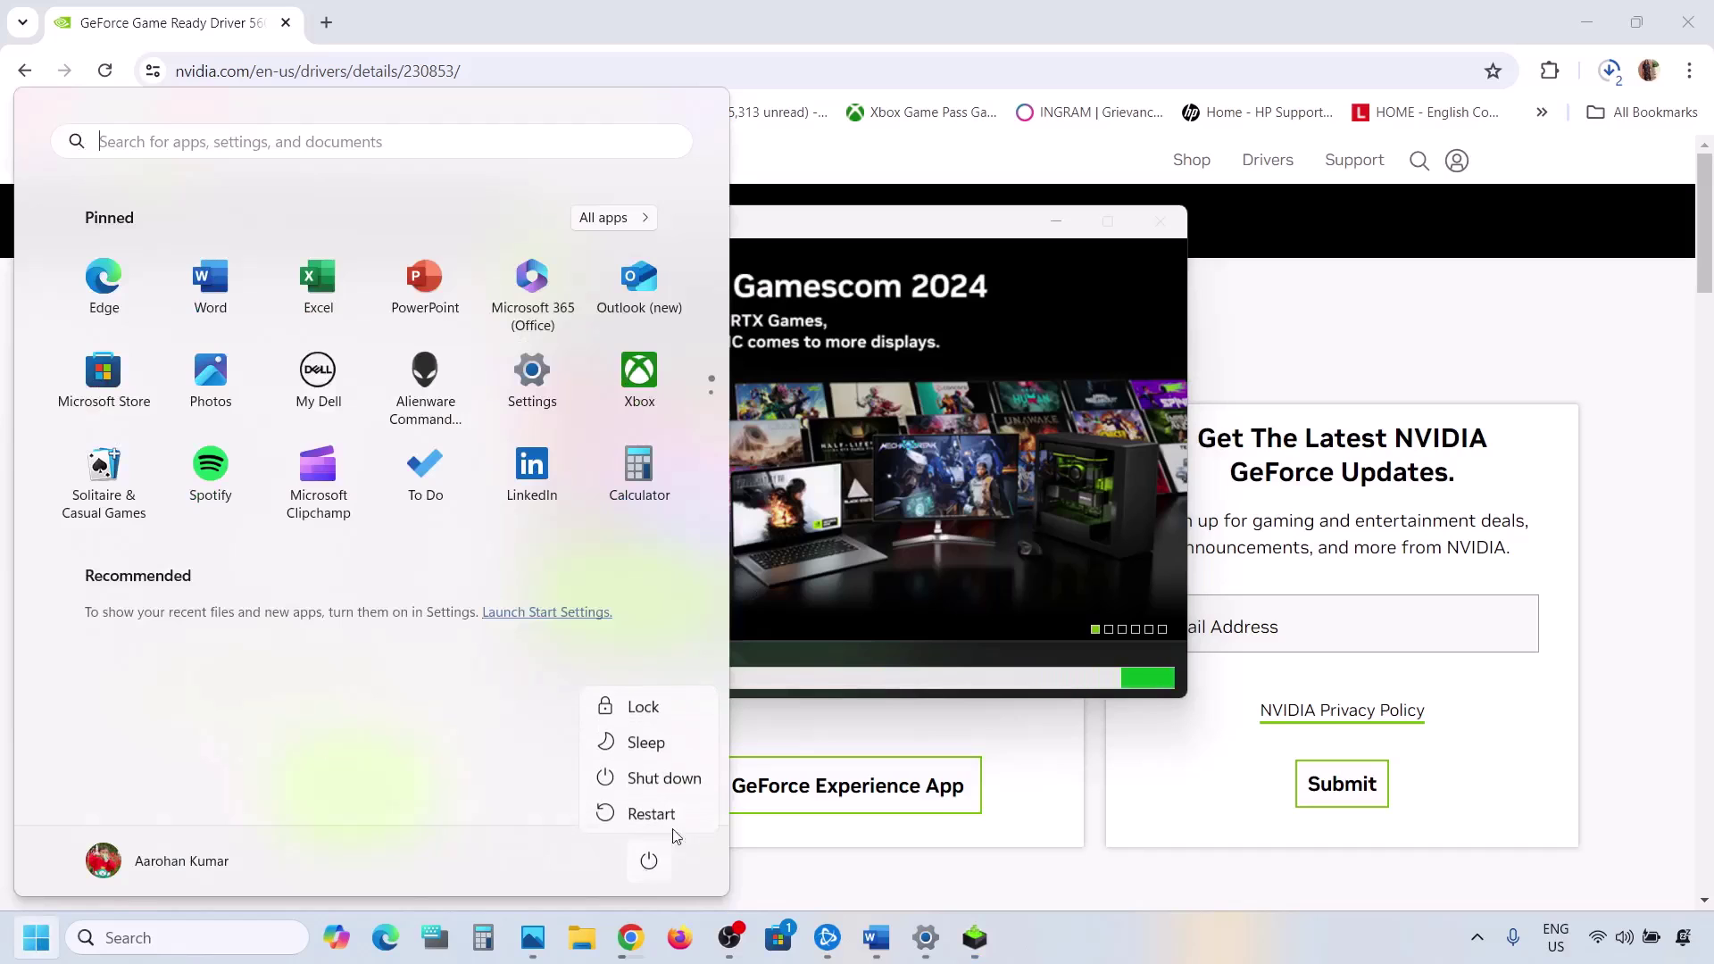
left_click(649, 862)
left_click(1085, 502)
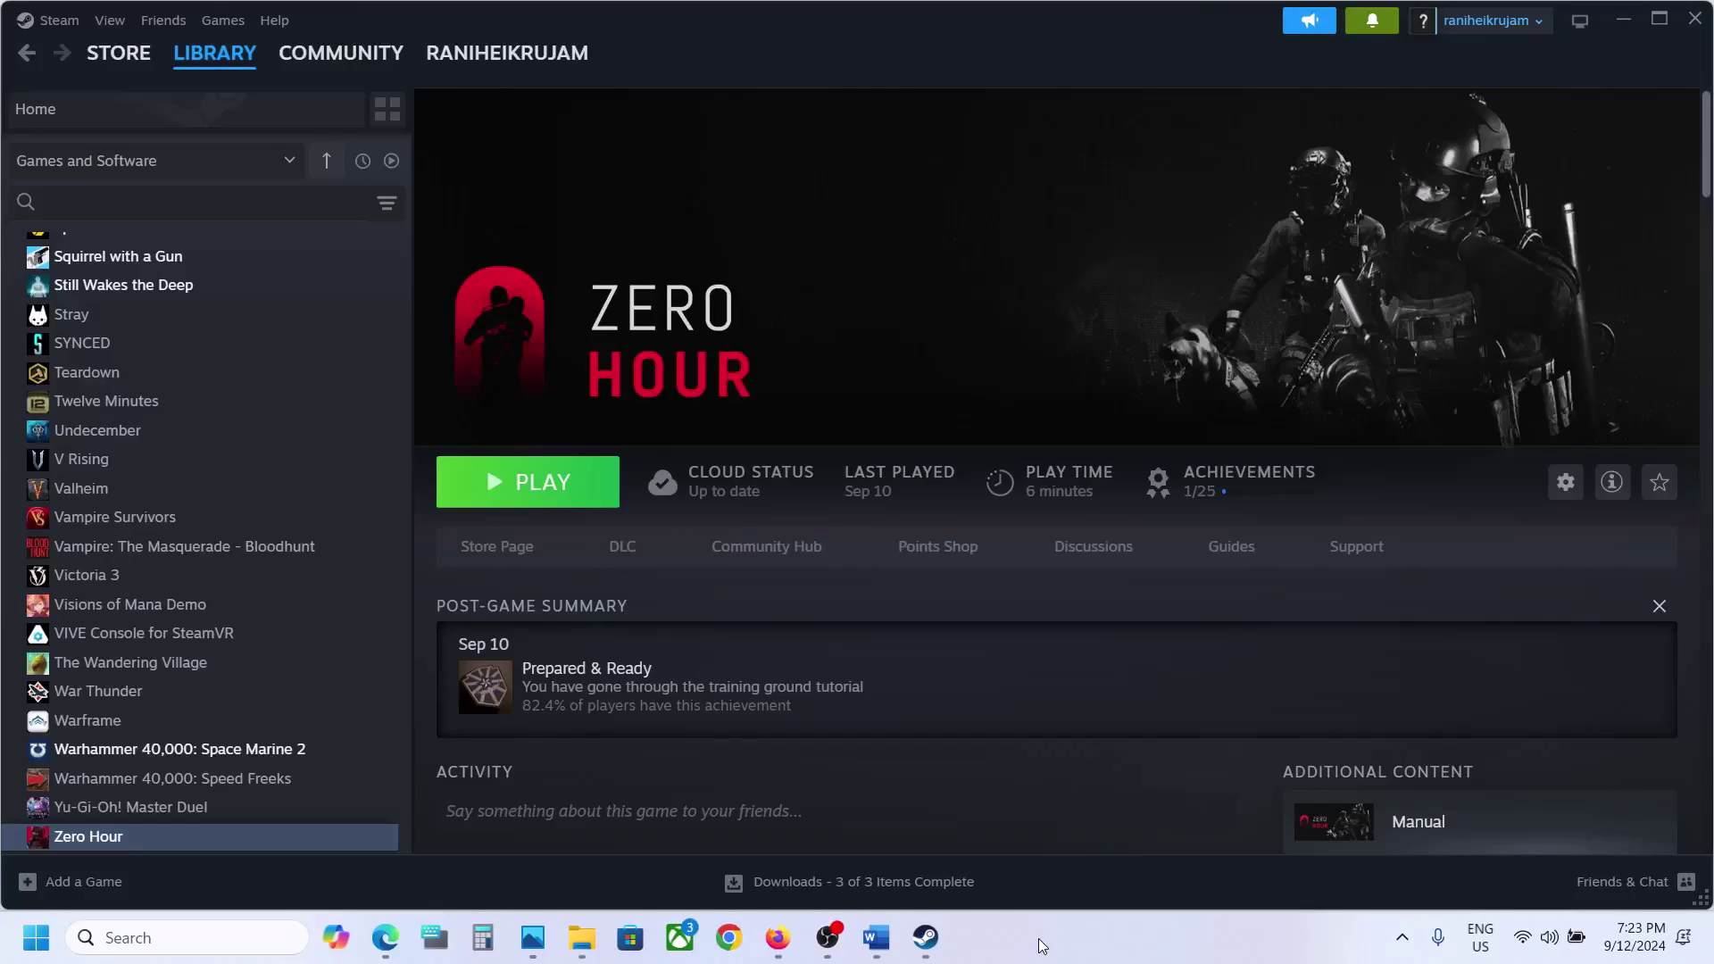
Return to the Word checklist and copy the word "graphics" from Step 7 about the dedicated graphics card.
left_click(891, 952)
scroll(729, 583, "down", 3)
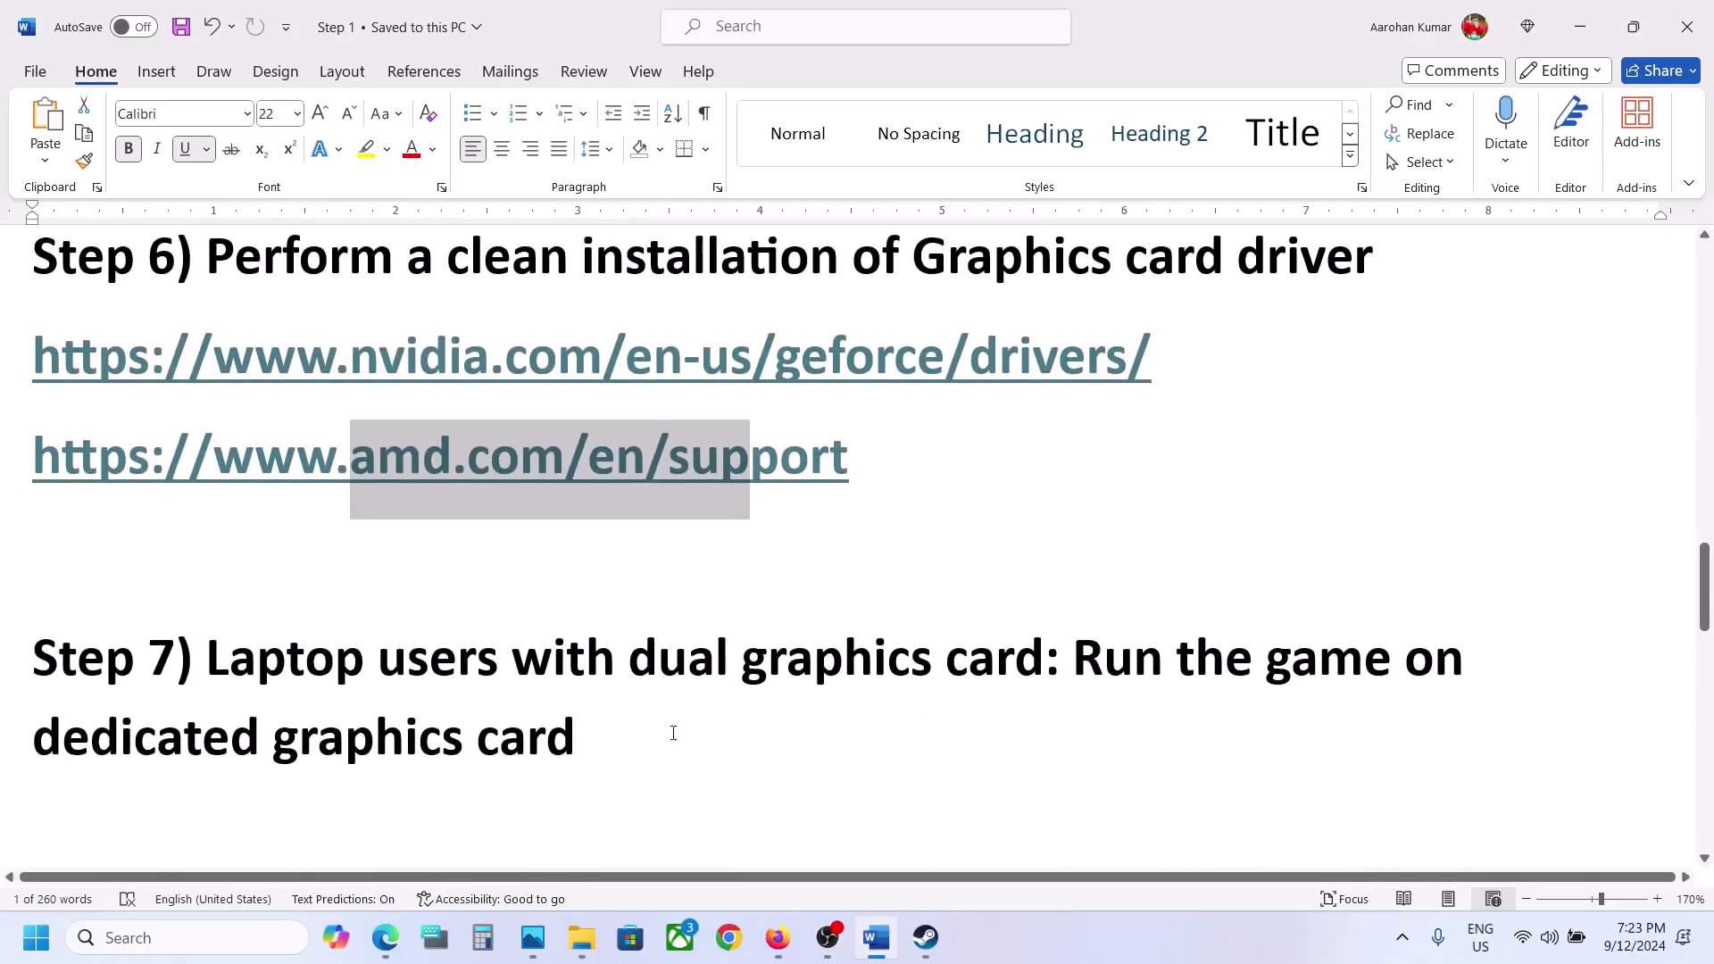
double_click(365, 733)
key("ctrl+c")
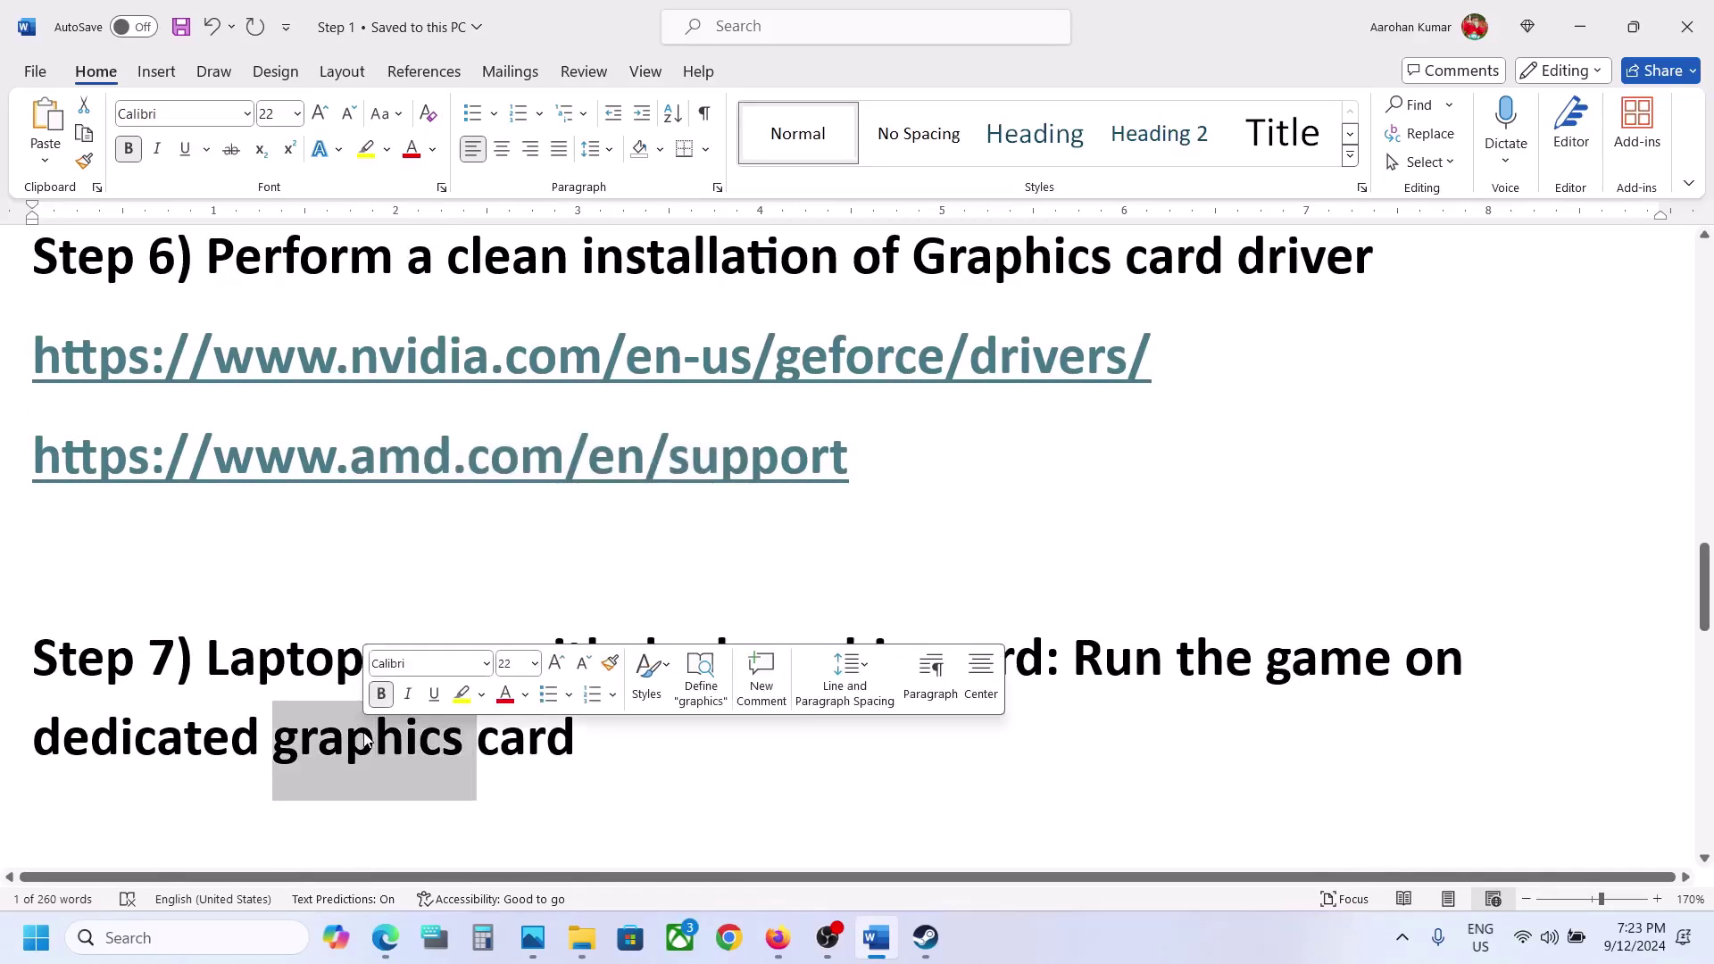
Search Windows for "graphics settings" using the copied word and open Graphics settings.
left_click(183, 953)
key("ctrl+v")
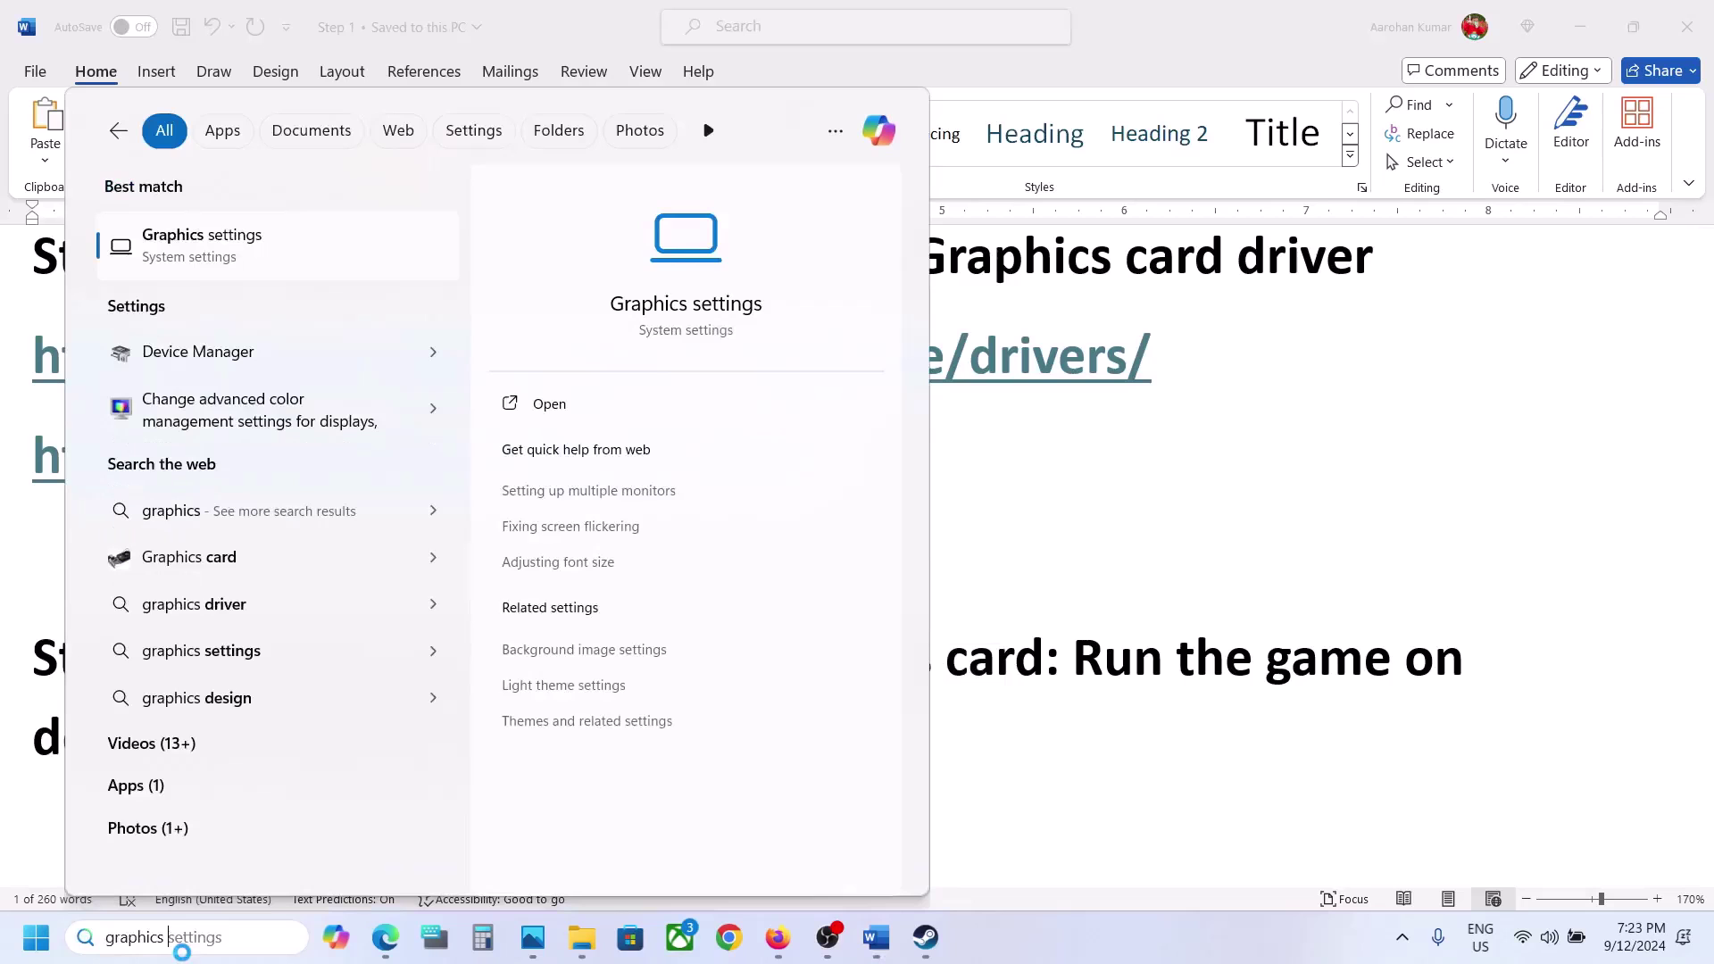
key("Right")
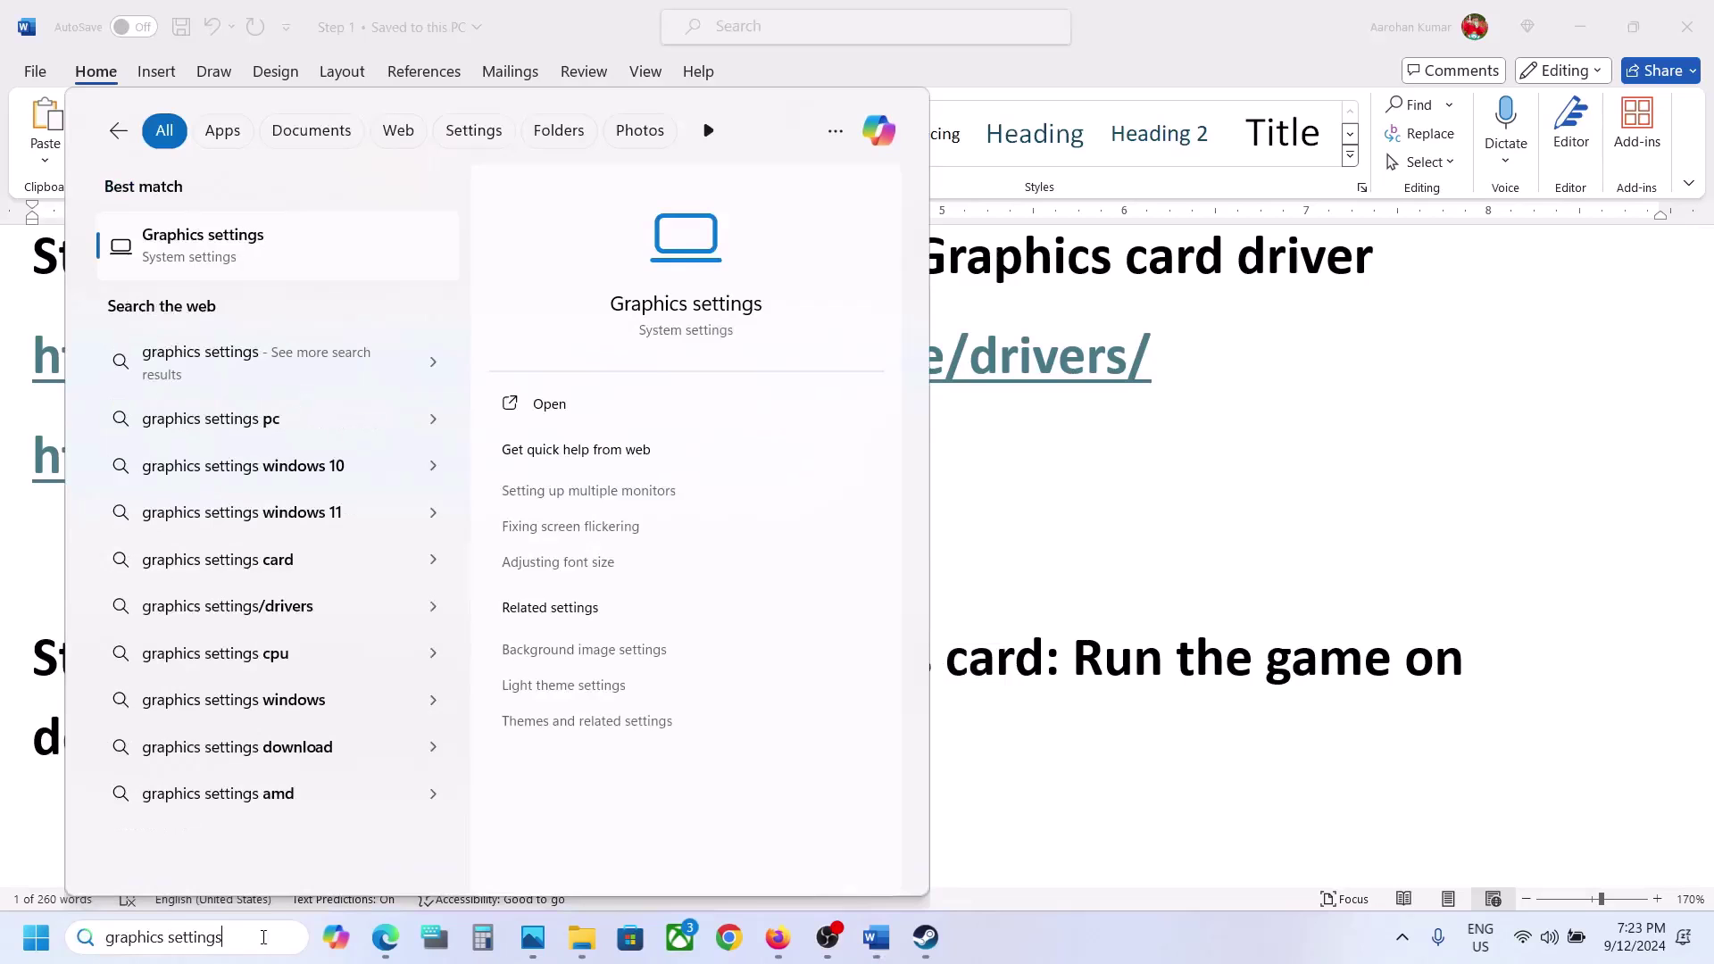
left_click(254, 248)
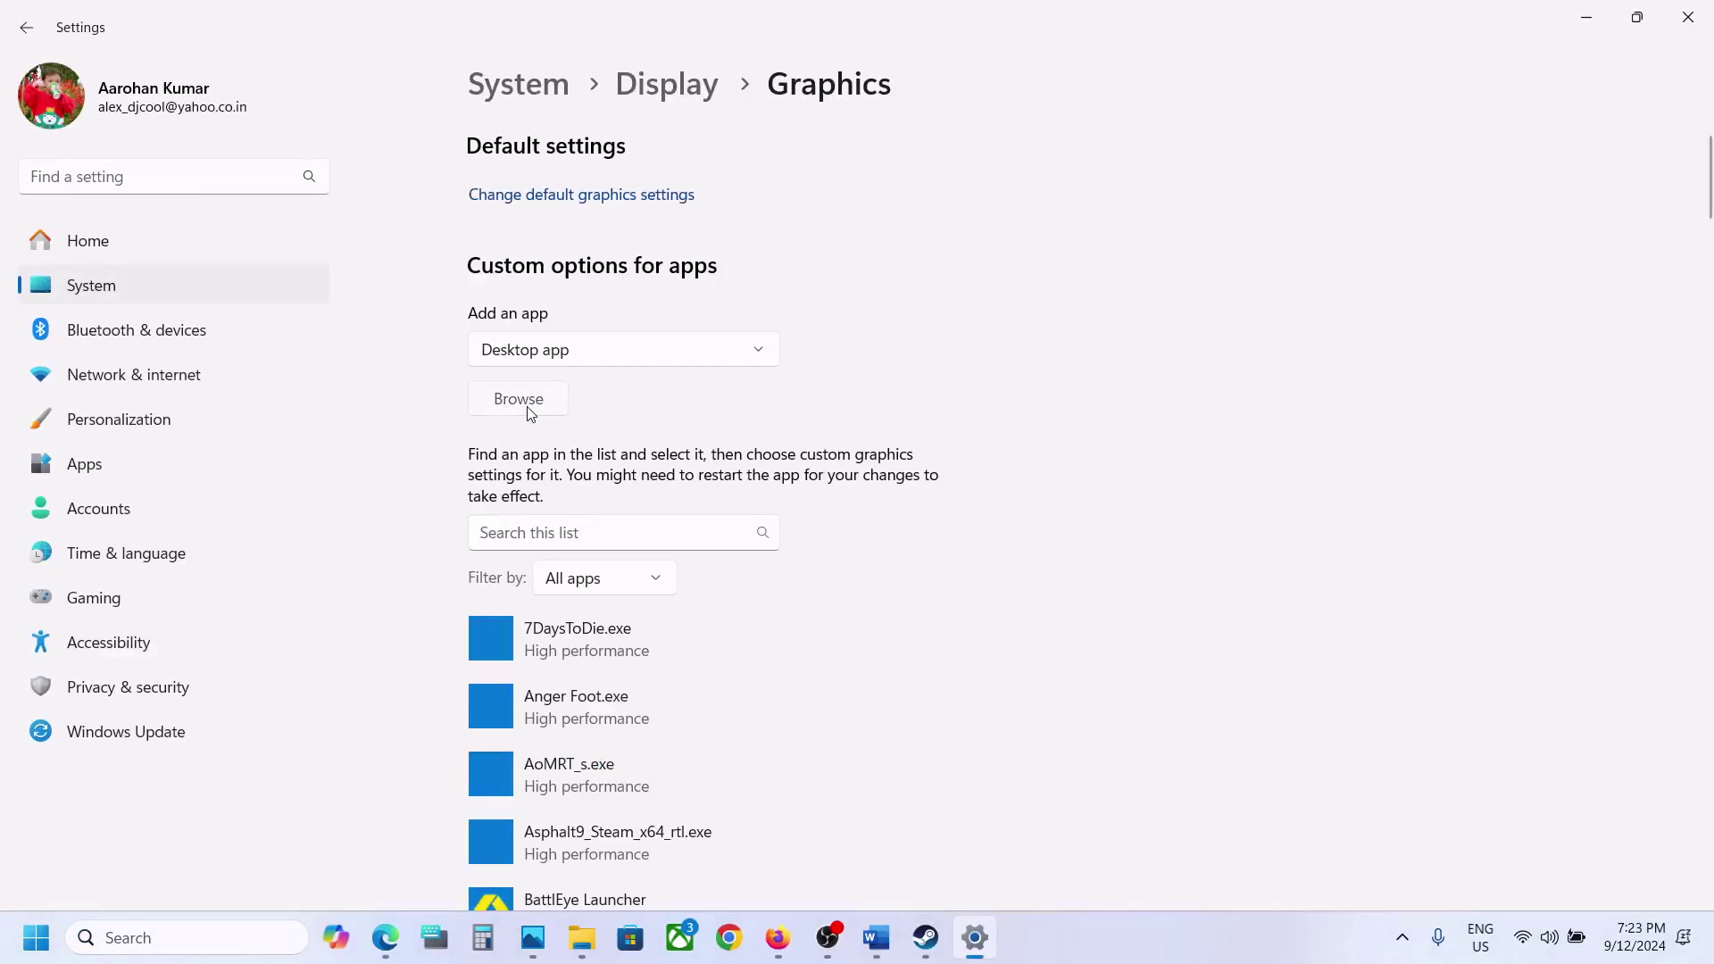
Add the Zero Hour application from steamapps\common\Zero Hour to the custom graphics options for apps.
left_click(531, 413)
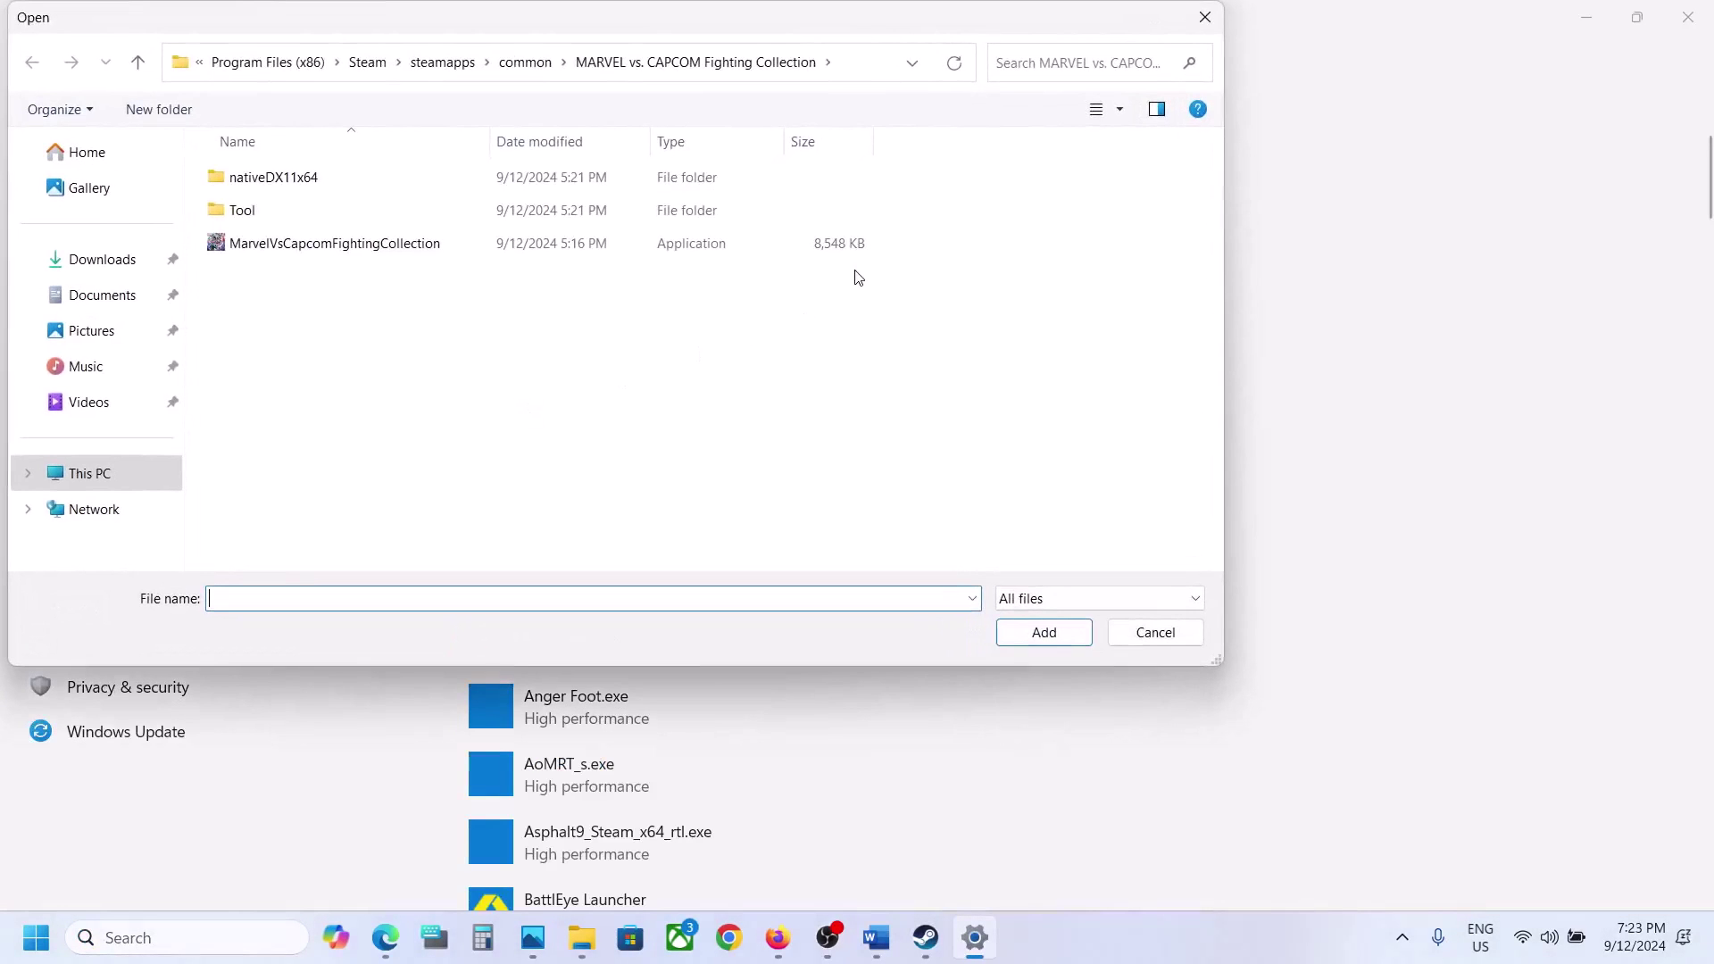
left_click(523, 64)
double_click(323, 444)
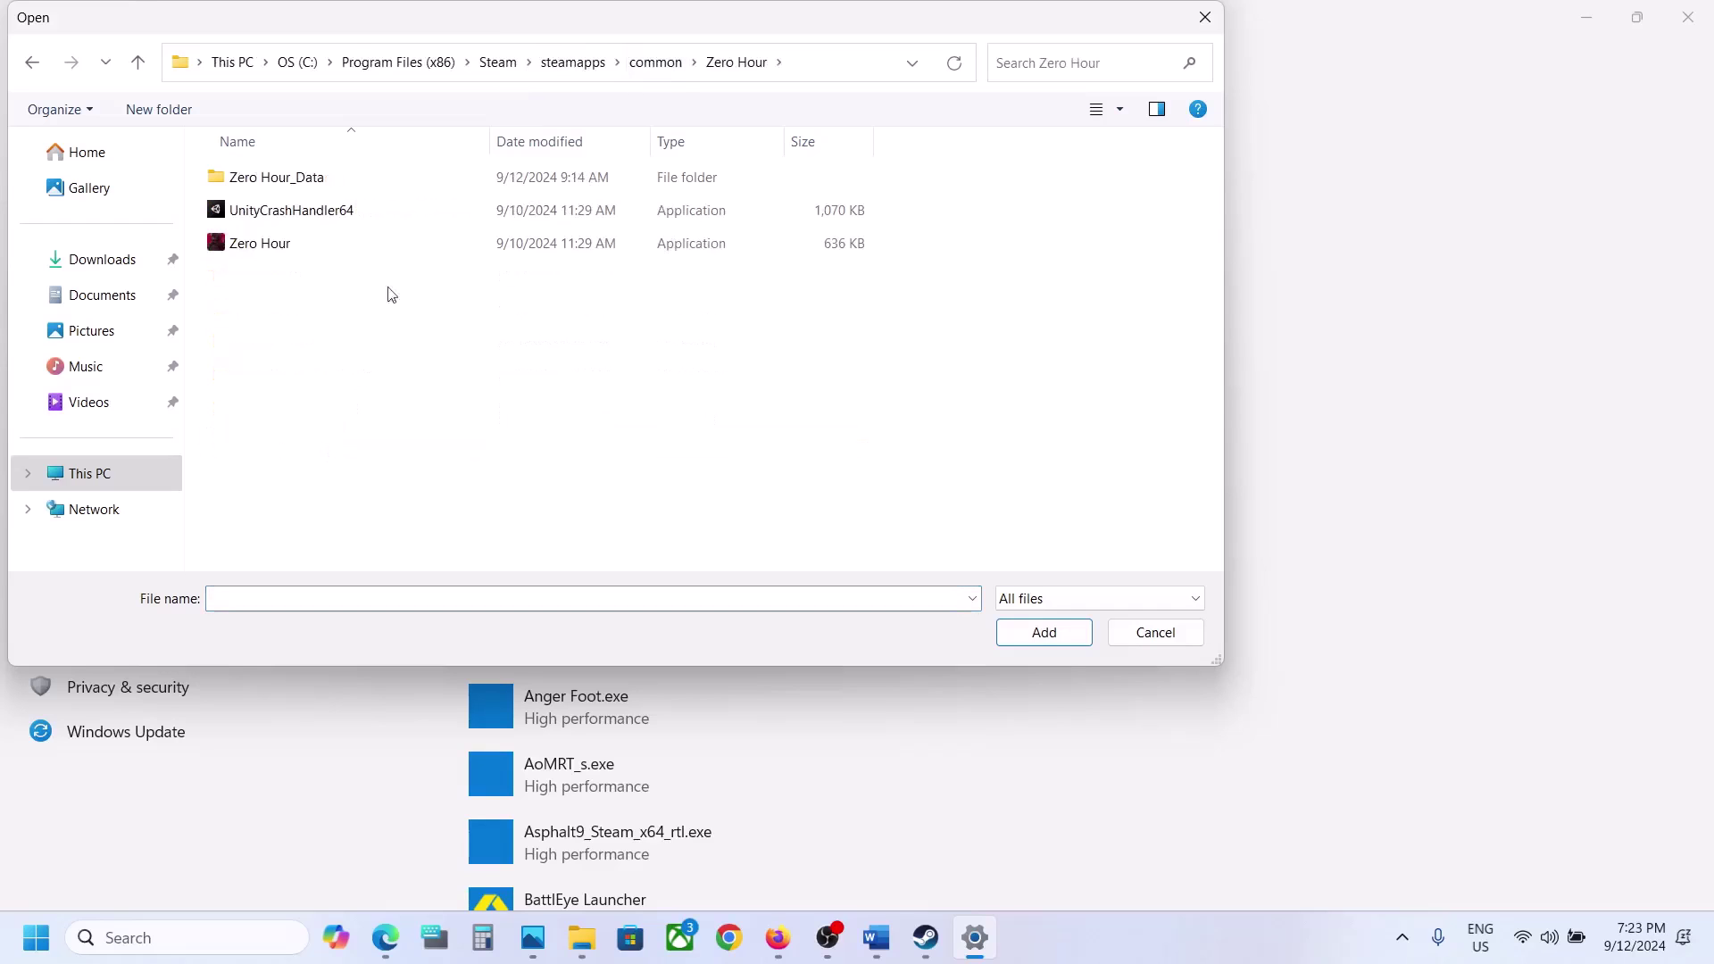
left_click(323, 248)
left_click(1044, 632)
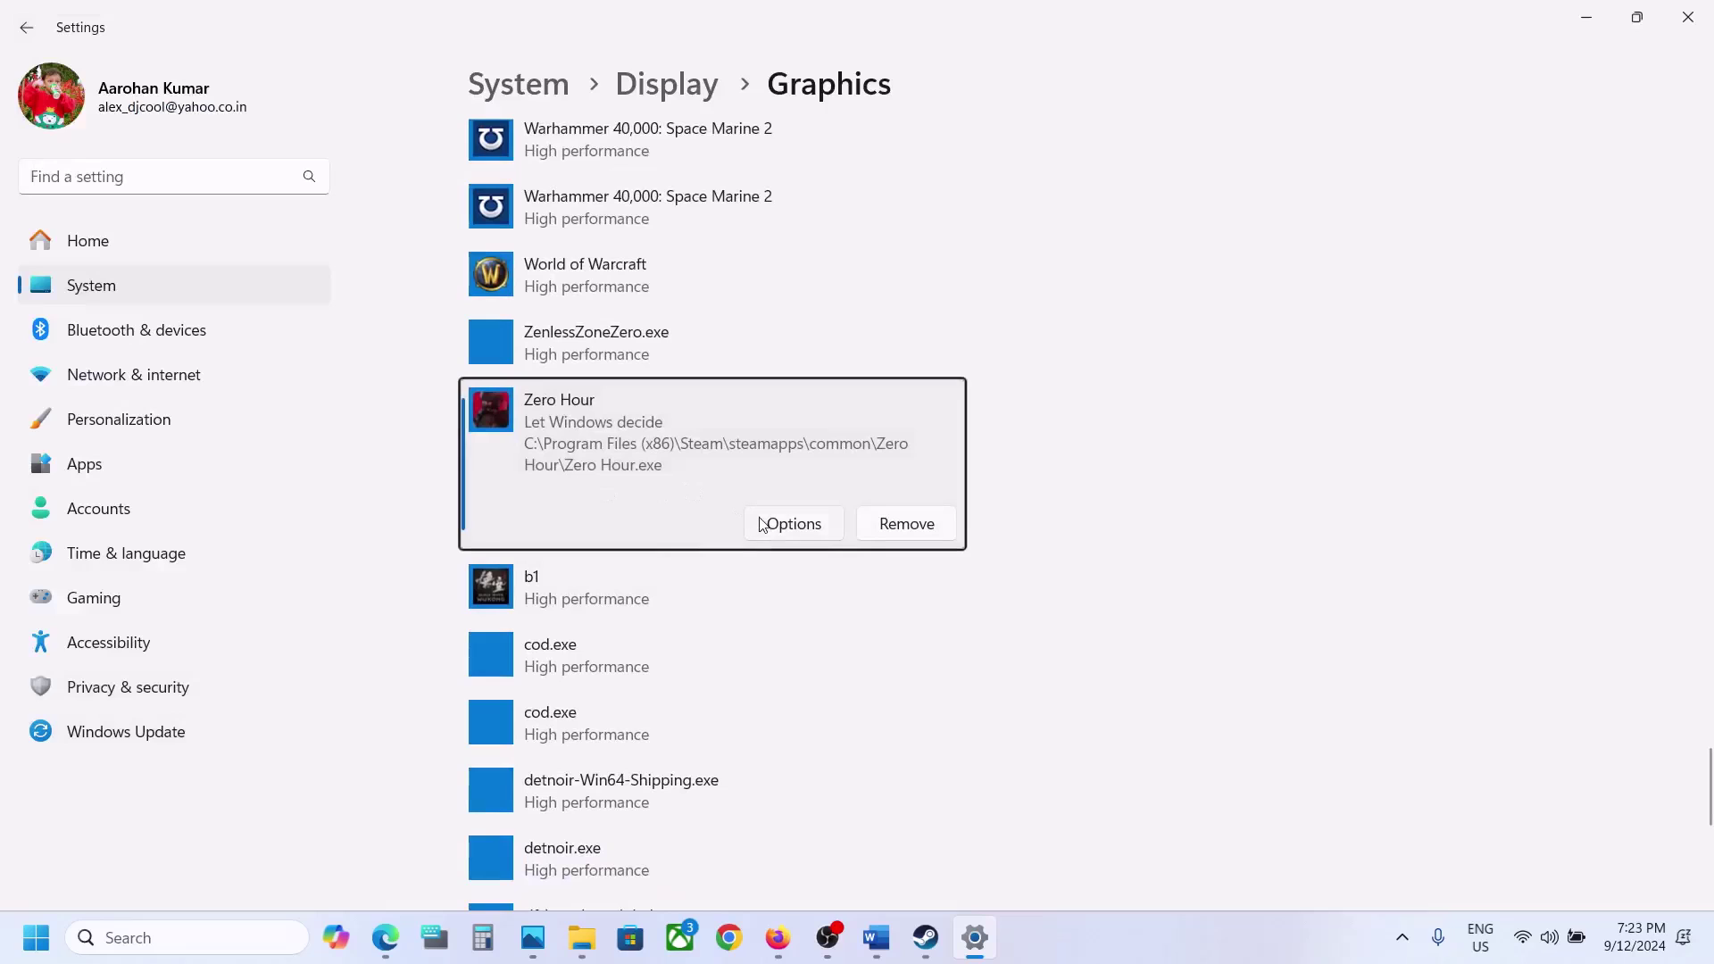
Set Zero Hour's graphics preference to High performance, save it, and close Settings.
left_click(782, 524)
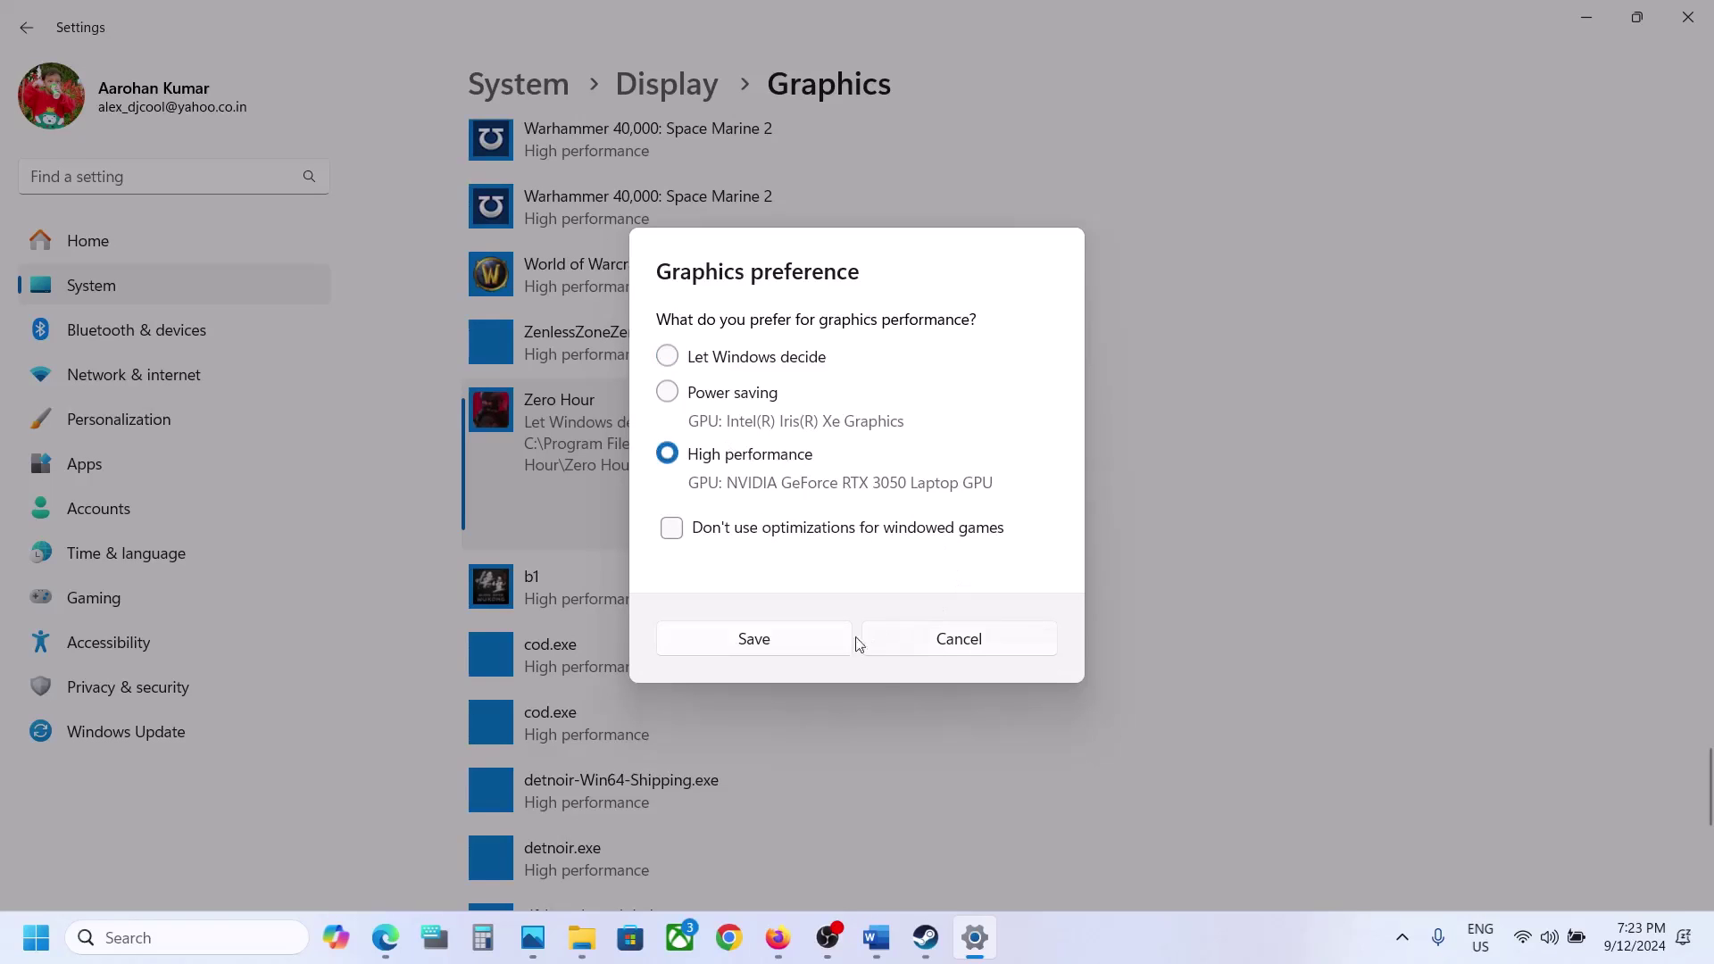
left_click(815, 649)
left_click(1687, 16)
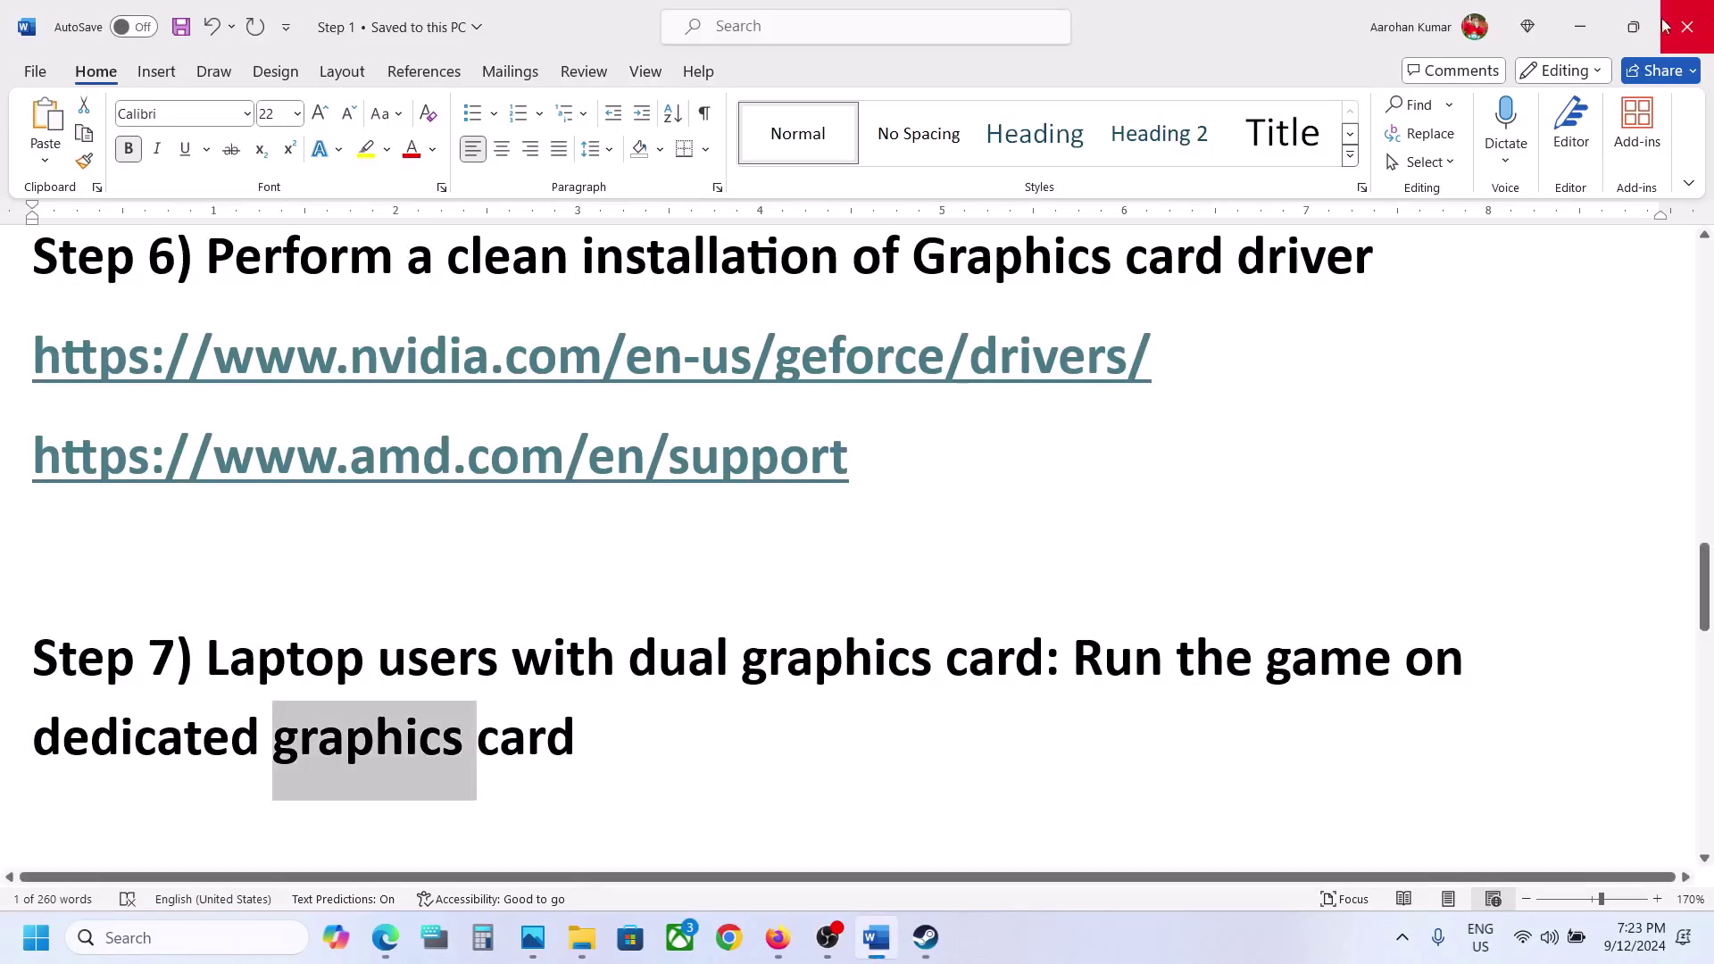
Highlight Step 8 about verifying the game files in the Word checklist, and switch to Steam.
scroll(609, 648, "down", 3)
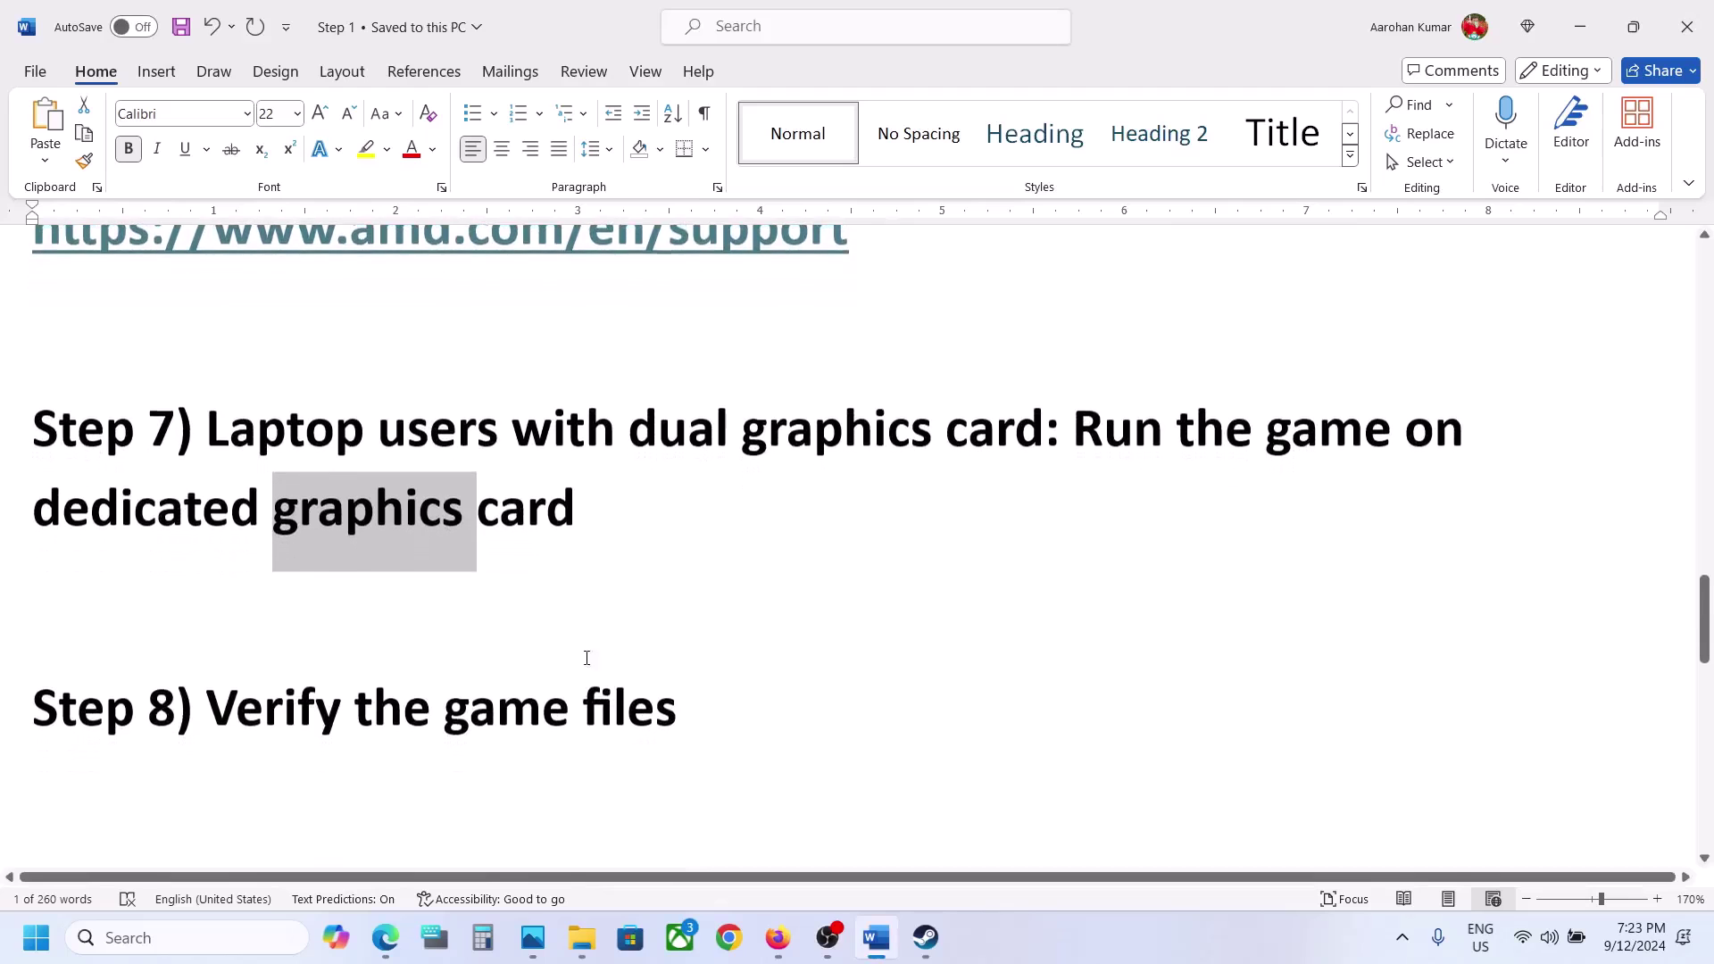
left_click_drag(207, 711, 687, 716)
left_click(916, 951)
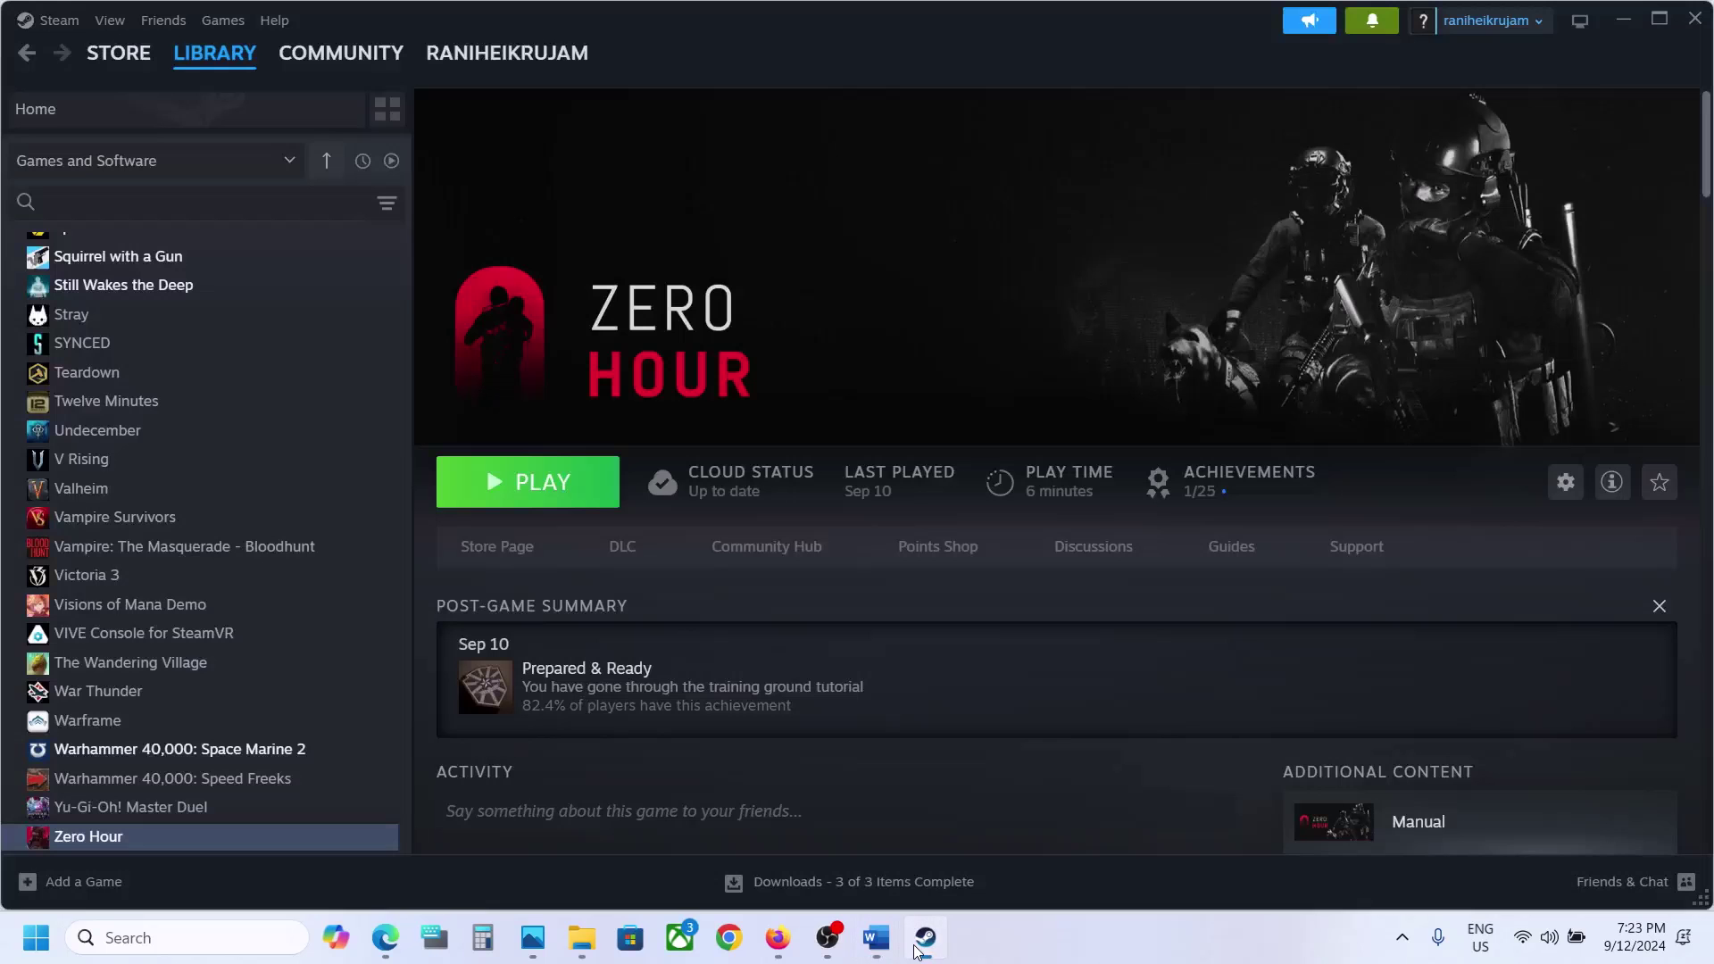
Verify the integrity of Zero Hour's installed game files in its Steam properties, and close the properties window.
right_click(216, 848)
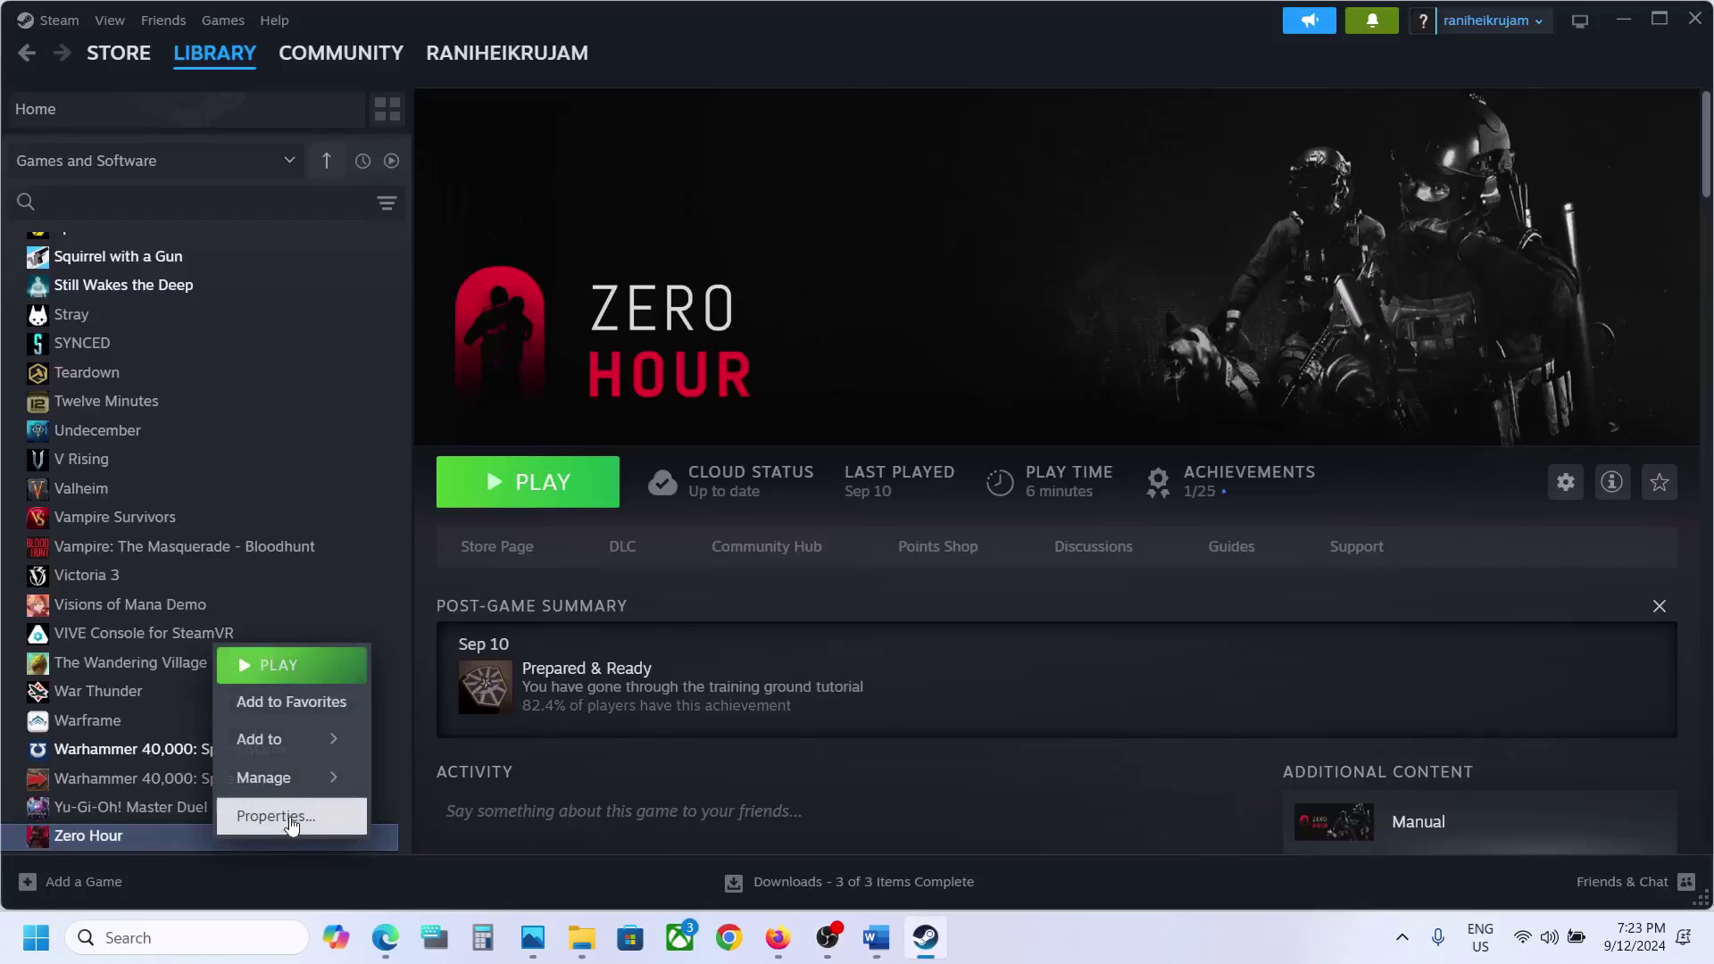
left_click(299, 815)
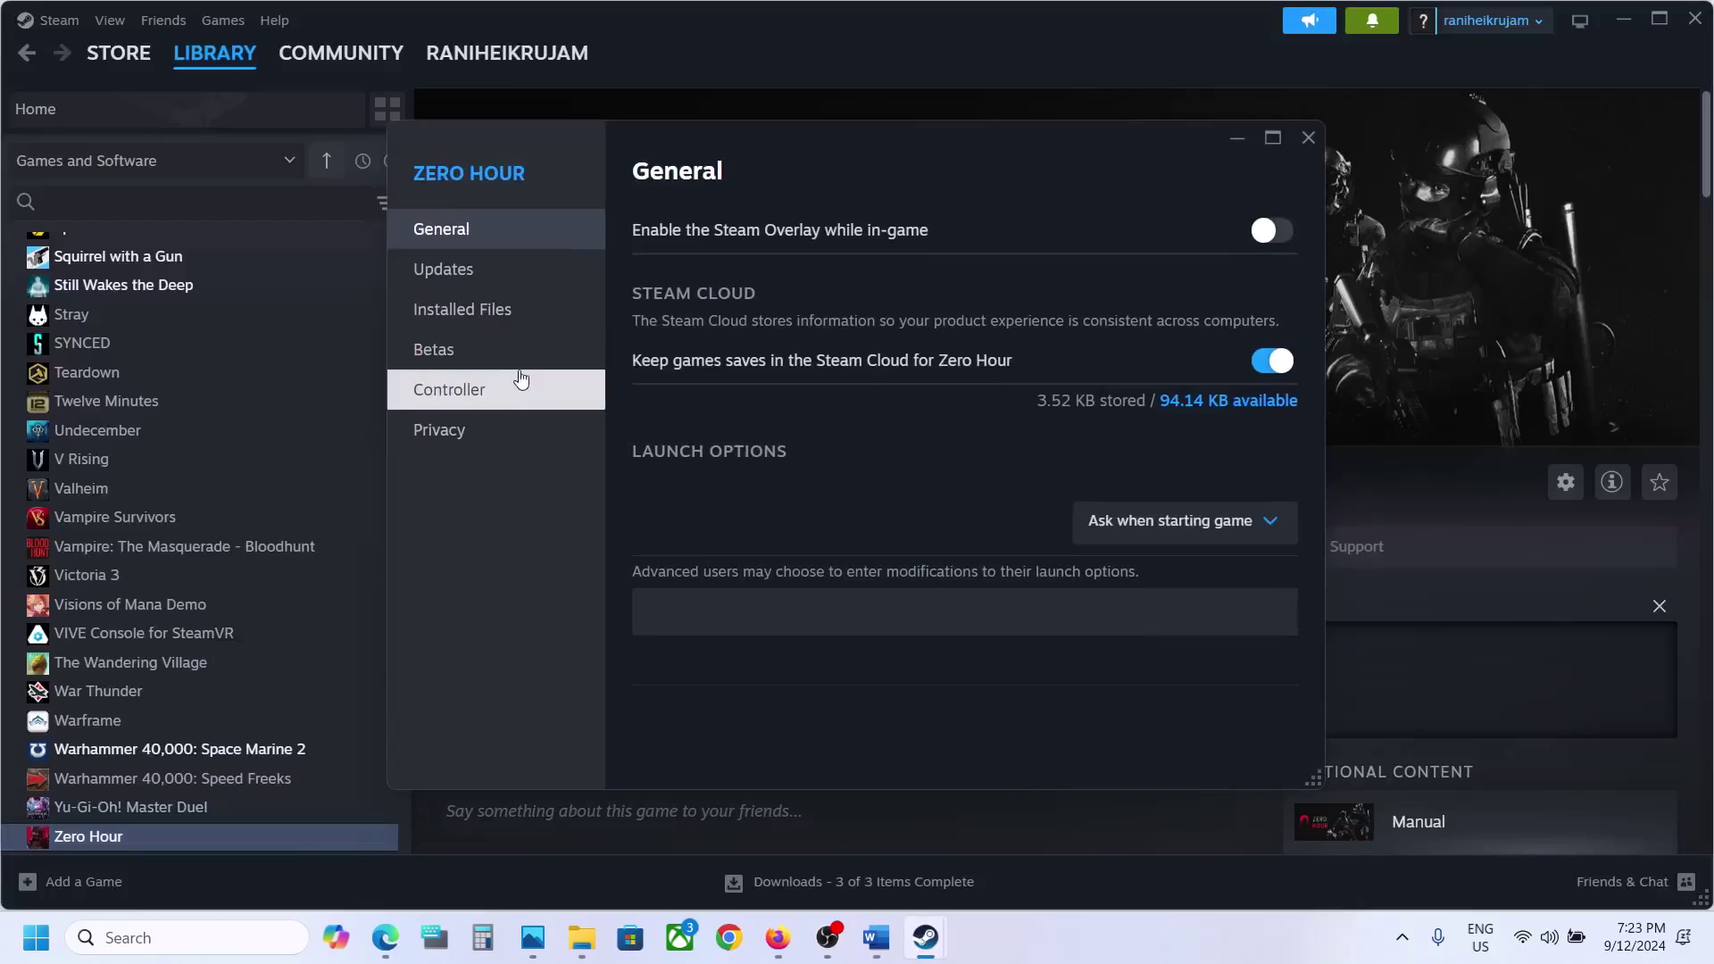
left_click(479, 323)
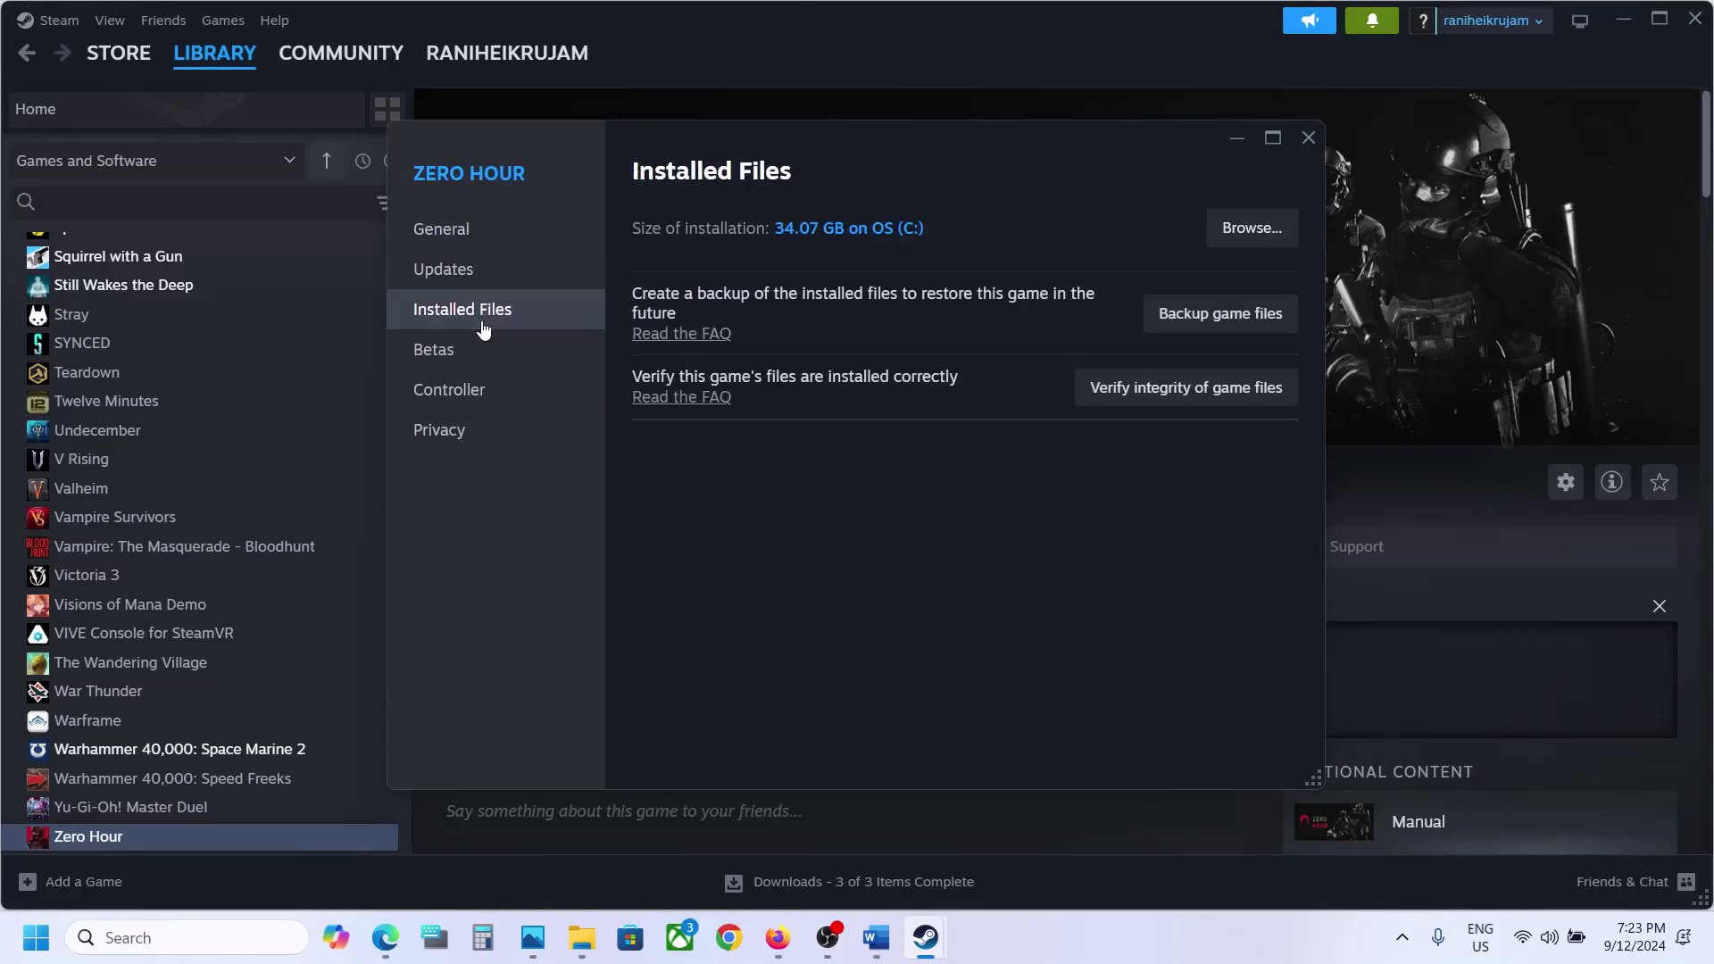
left_click(1187, 390)
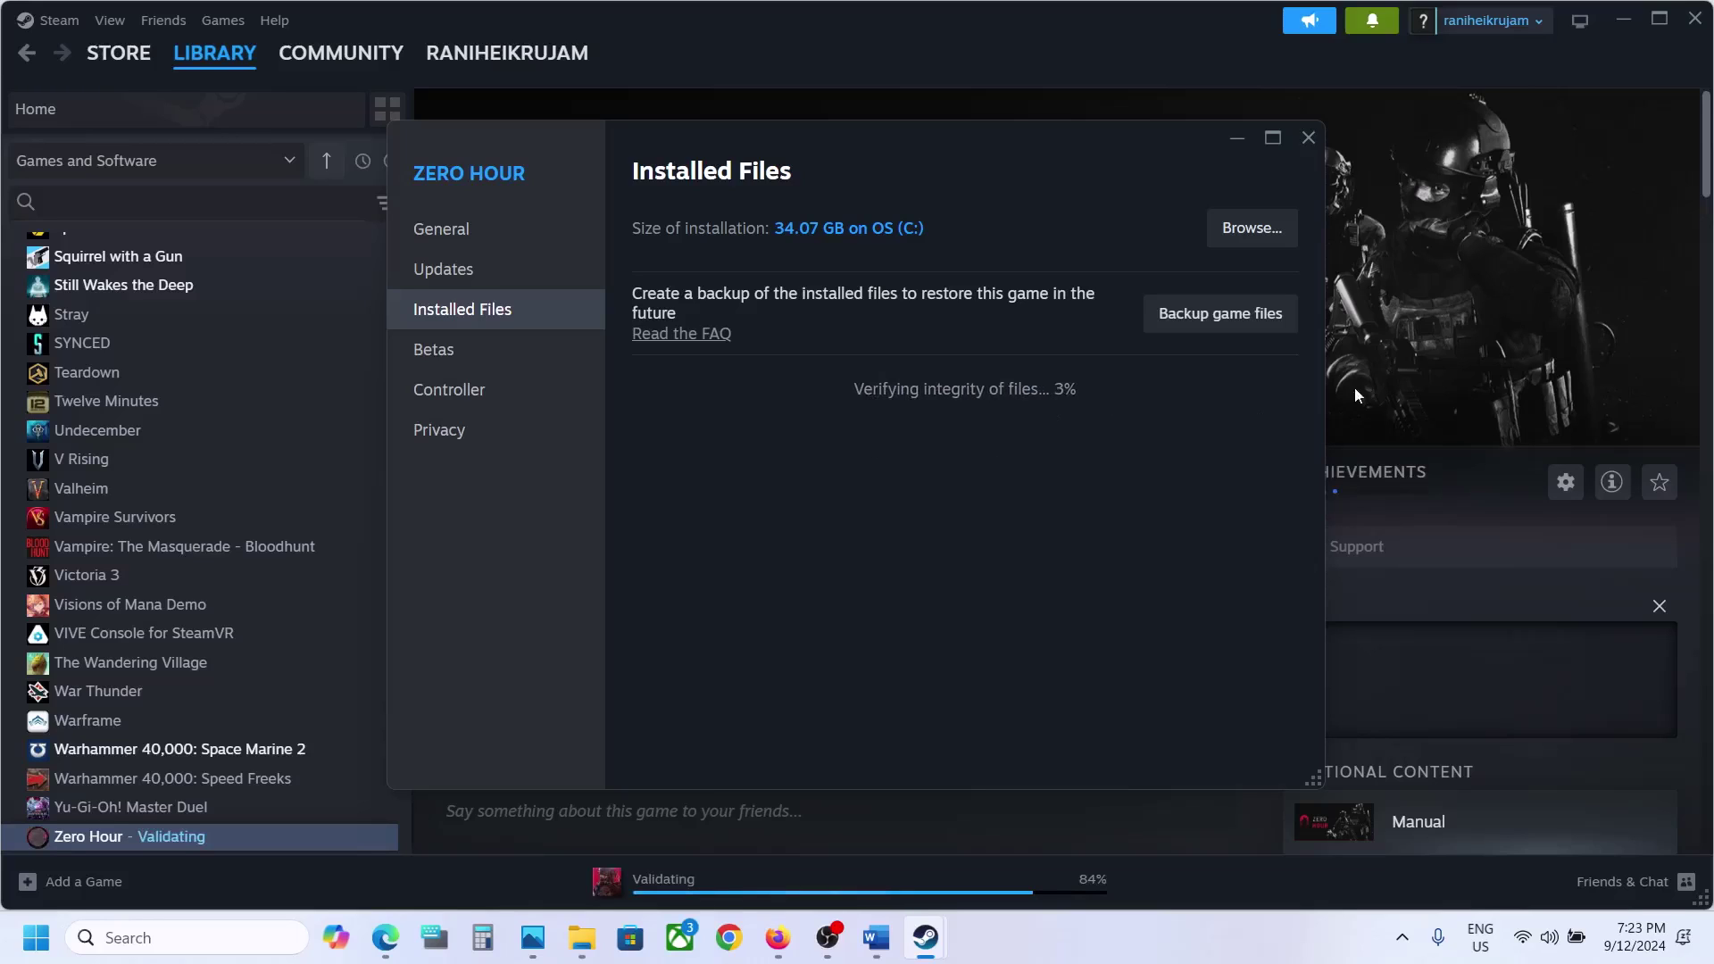
left_click(1309, 143)
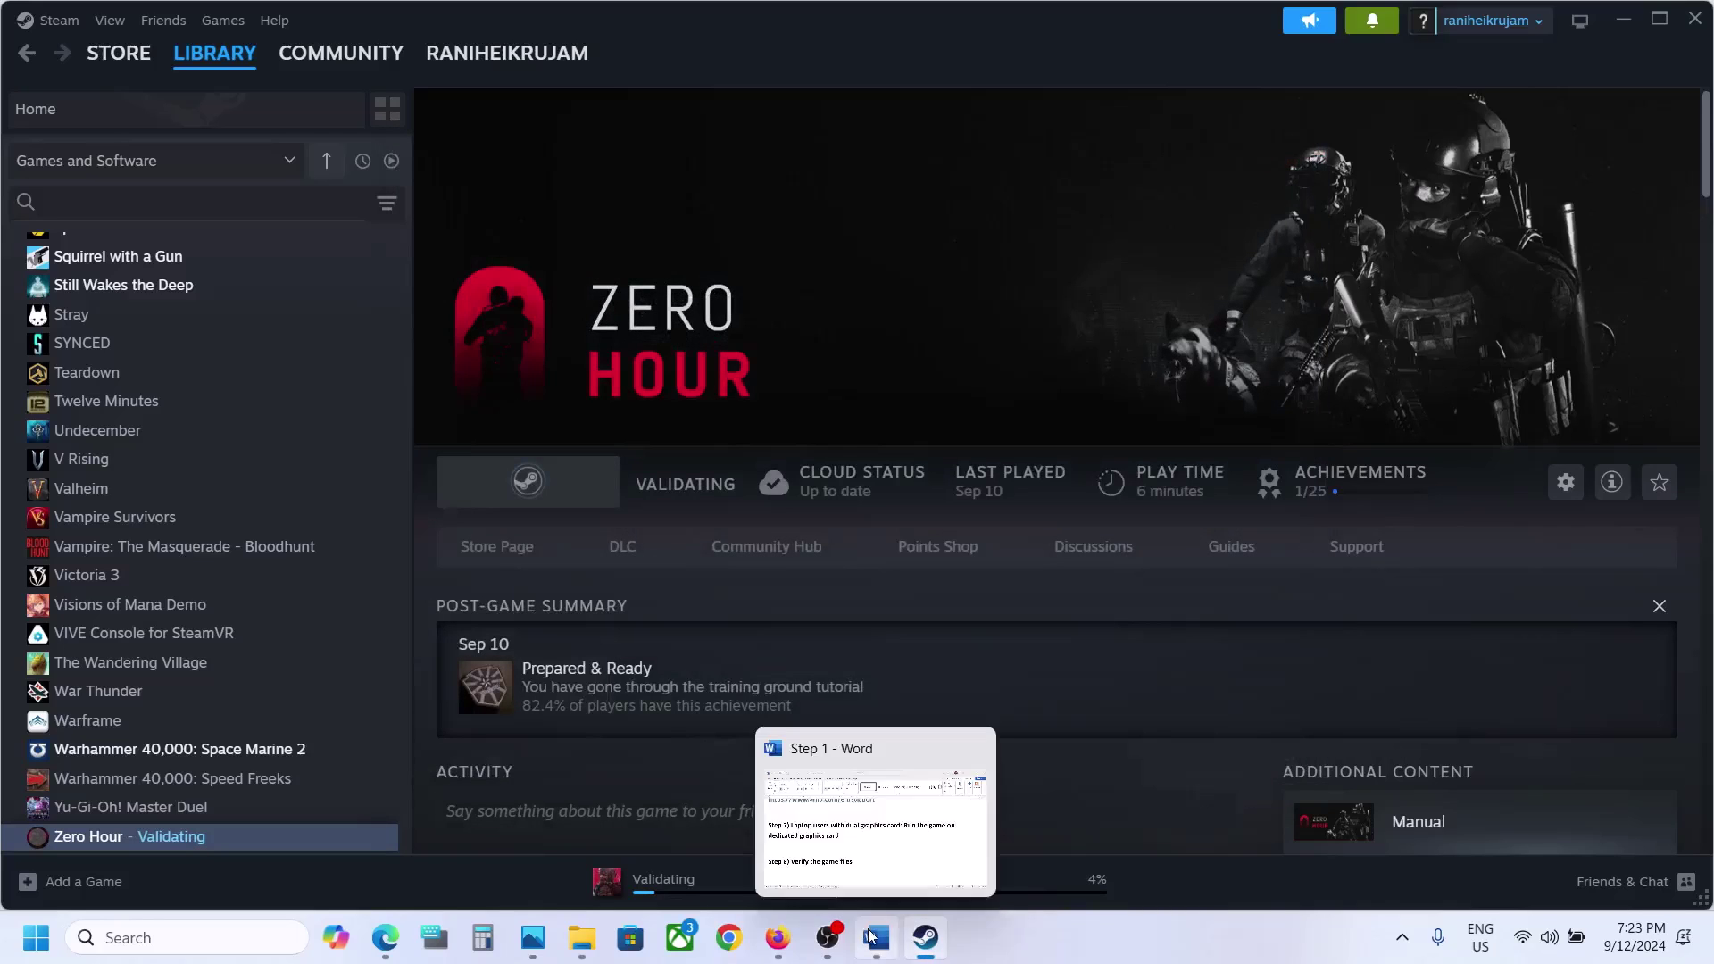
Copy the Step 9 Visual C++ download link from the Word checklist and open it in Chrome.
left_click(872, 937)
scroll(643, 773, "down", 5)
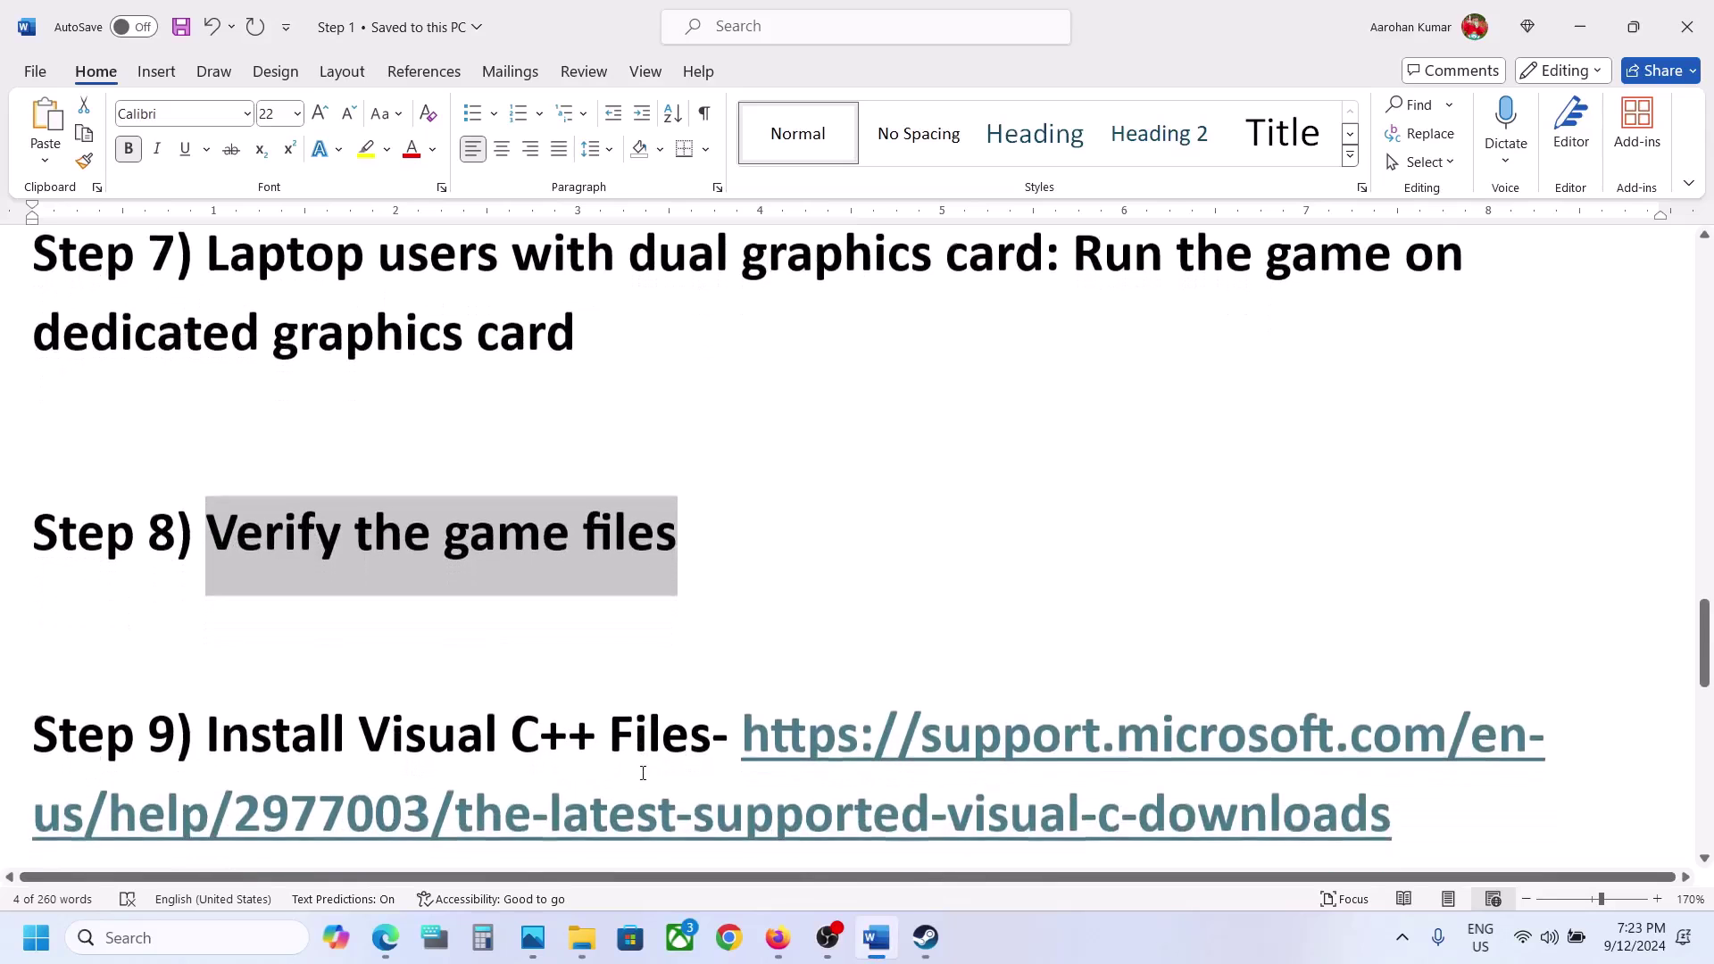
left_click_drag(1395, 760, 741, 683)
key("ctrl+c")
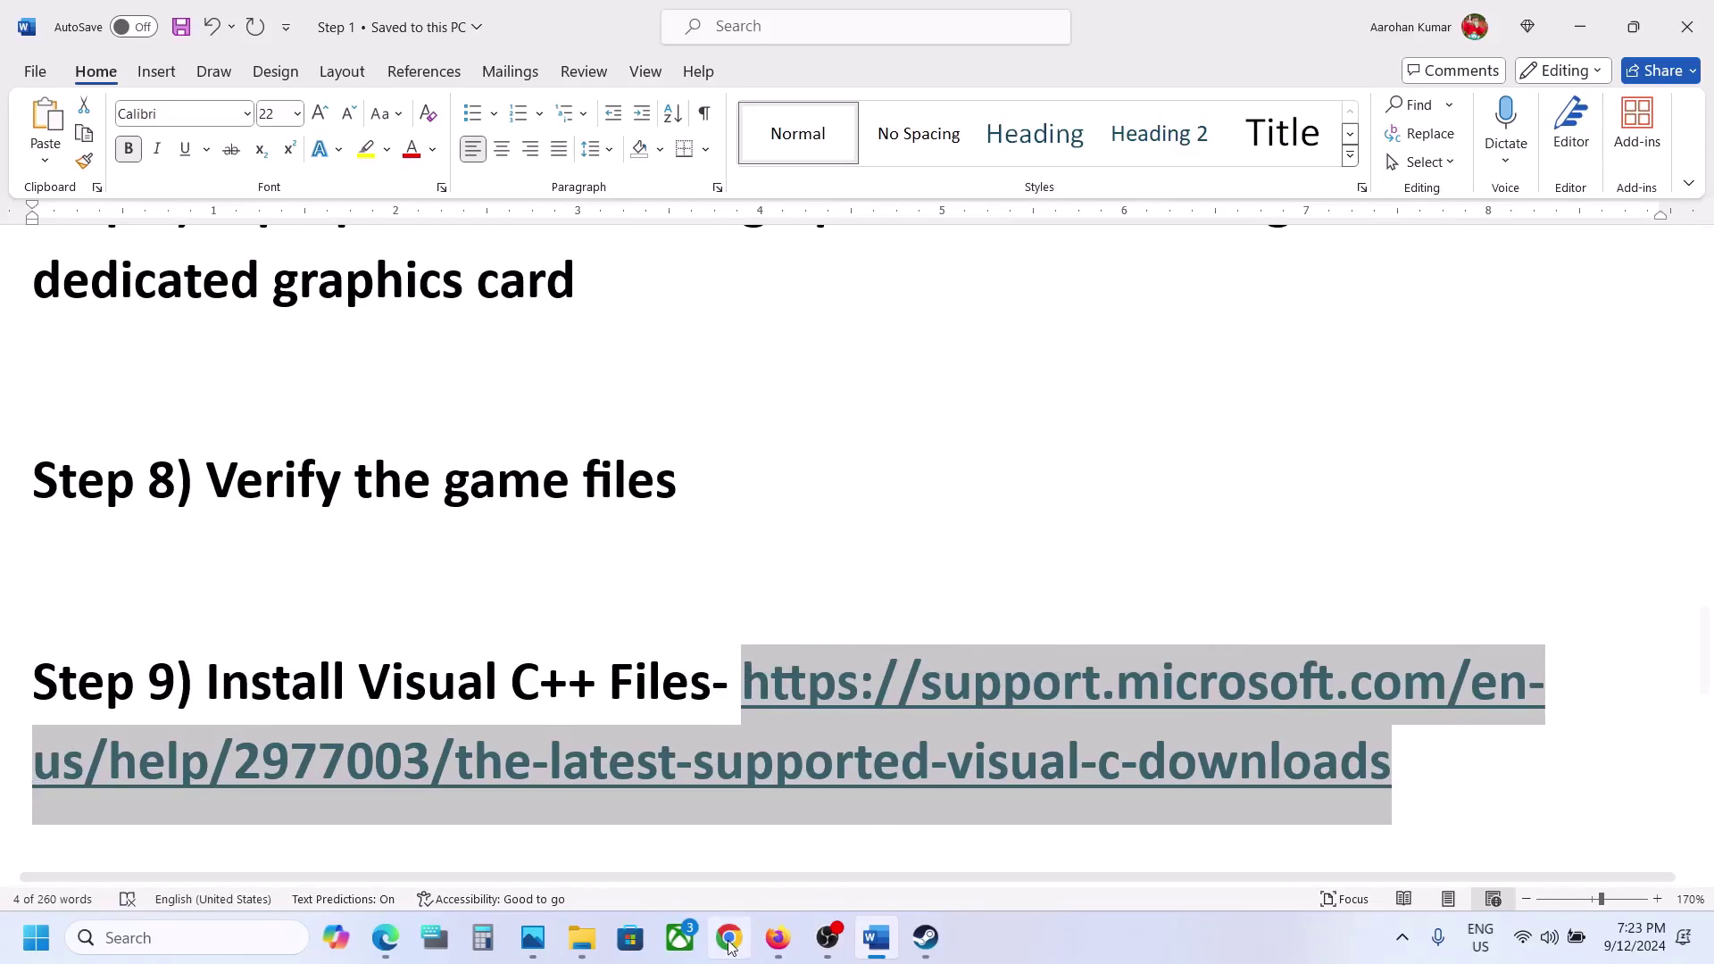
left_click(729, 937)
key("ctrl+v")
key("Return")
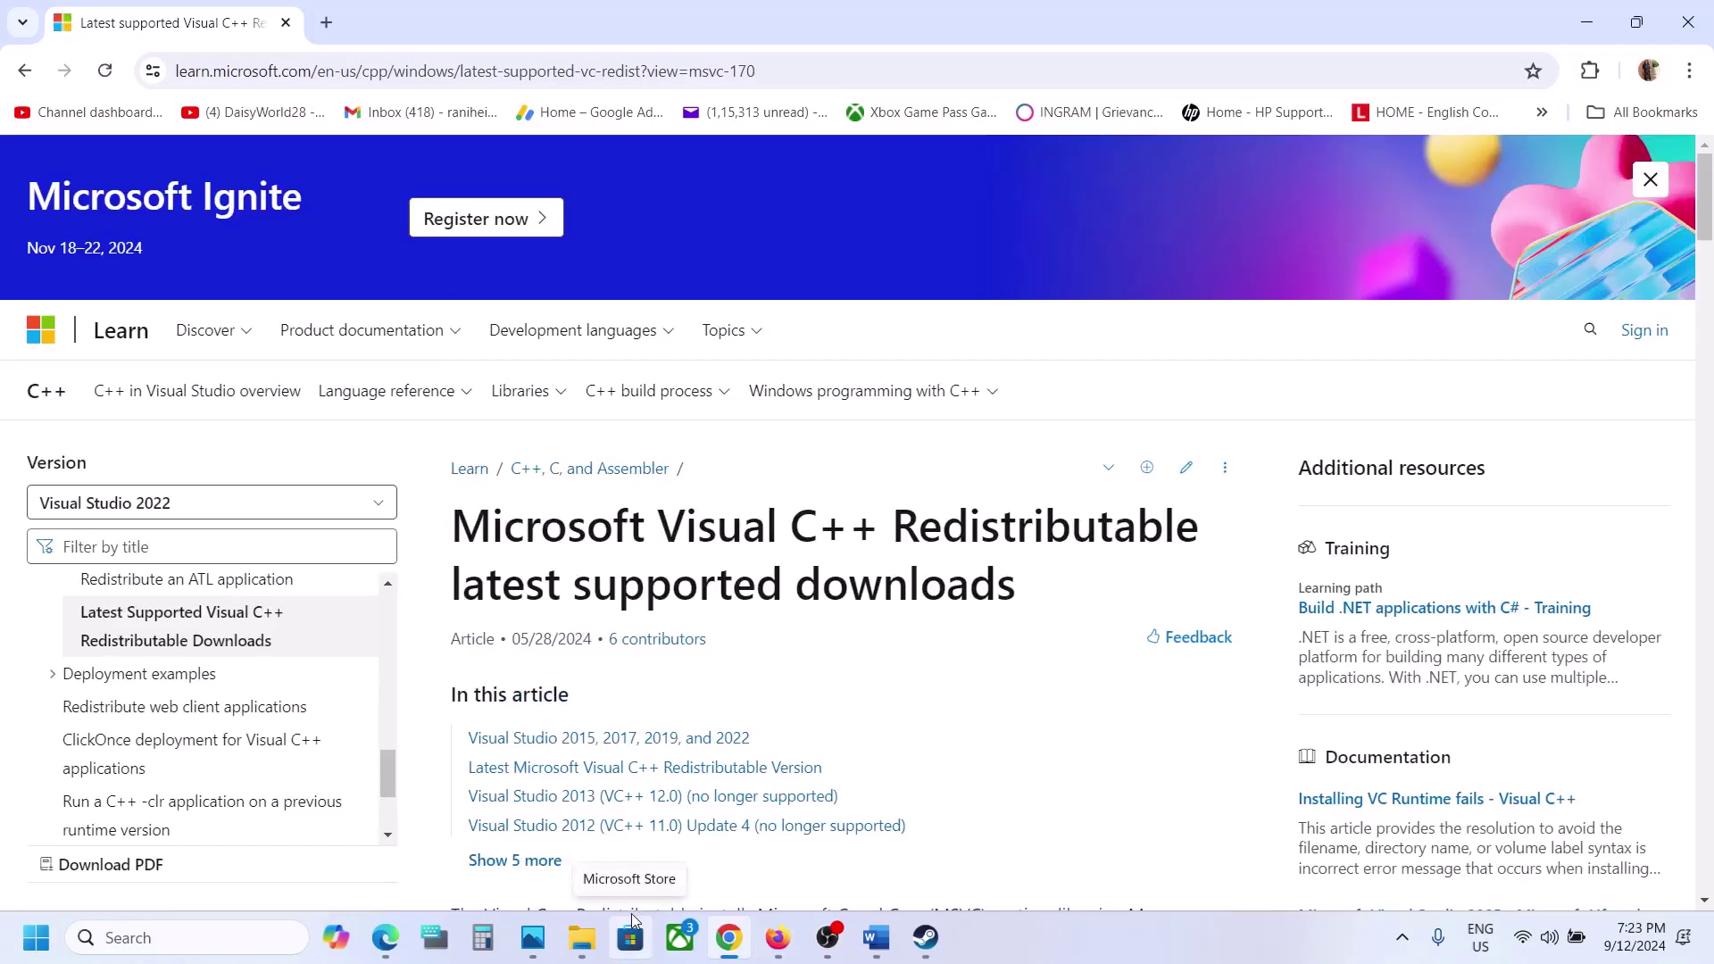
Download the X86 Visual C++ Redistributable for Visual Studio 2015, 2017, 2019, and 2022, and try to repair its installation.
scroll(803, 741, "down", 6)
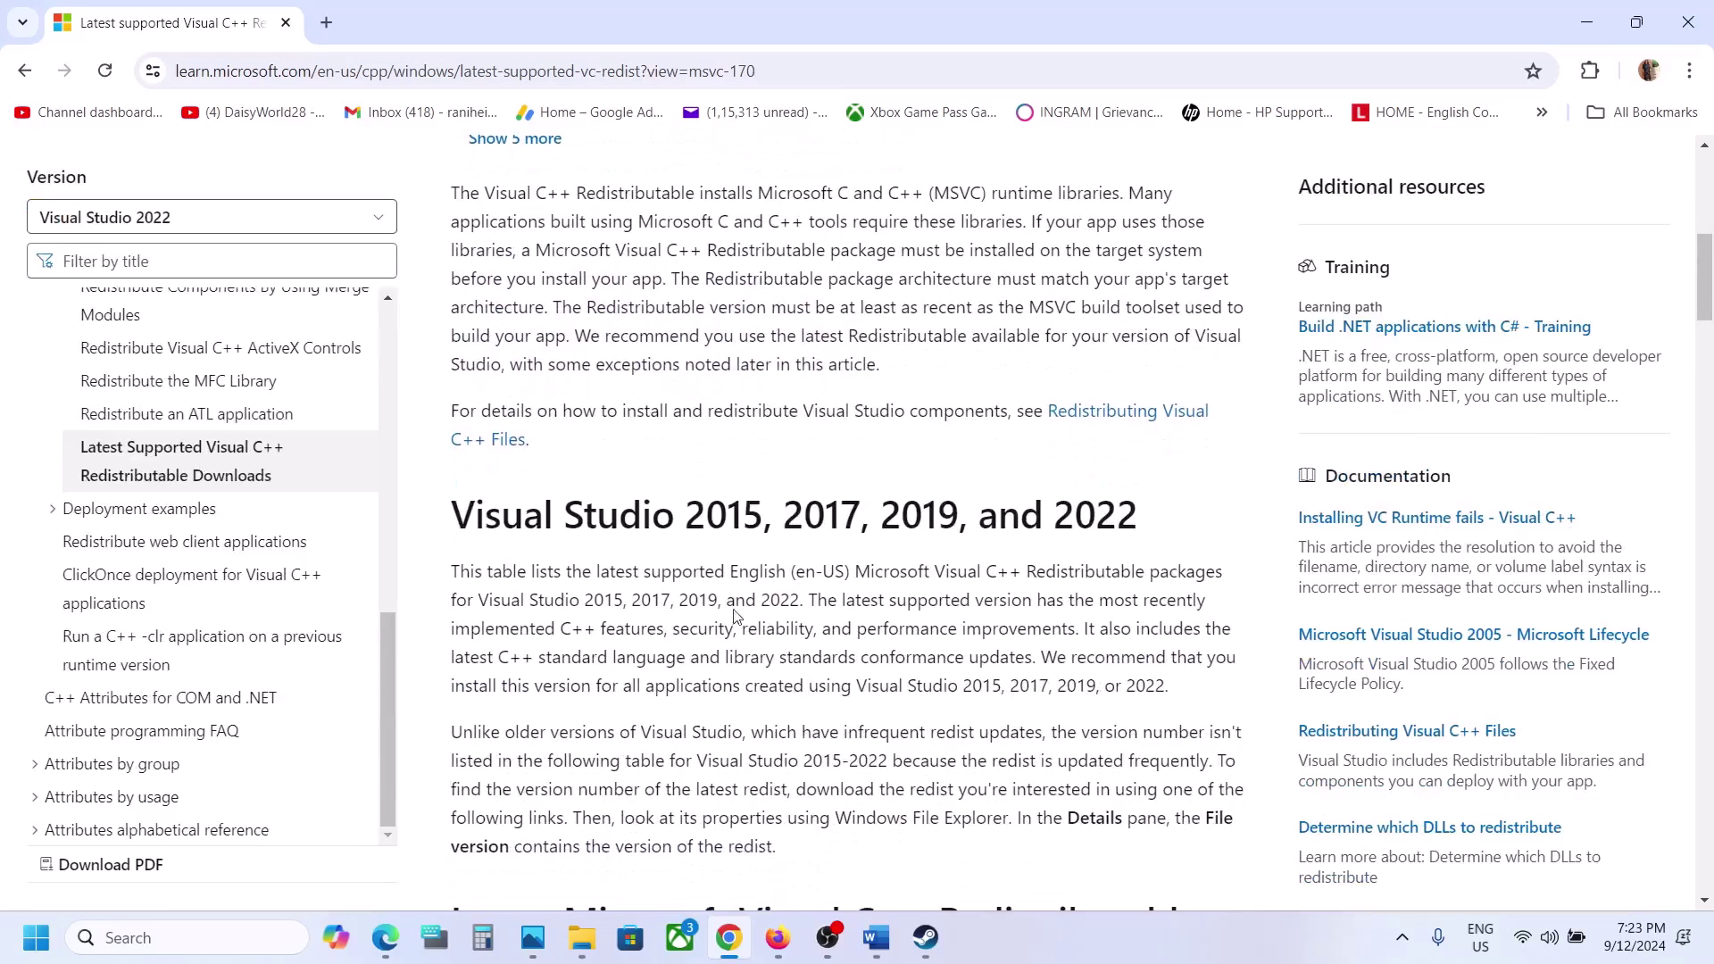
left_click_drag(475, 515, 1075, 490)
scroll(1075, 490, "down", 8)
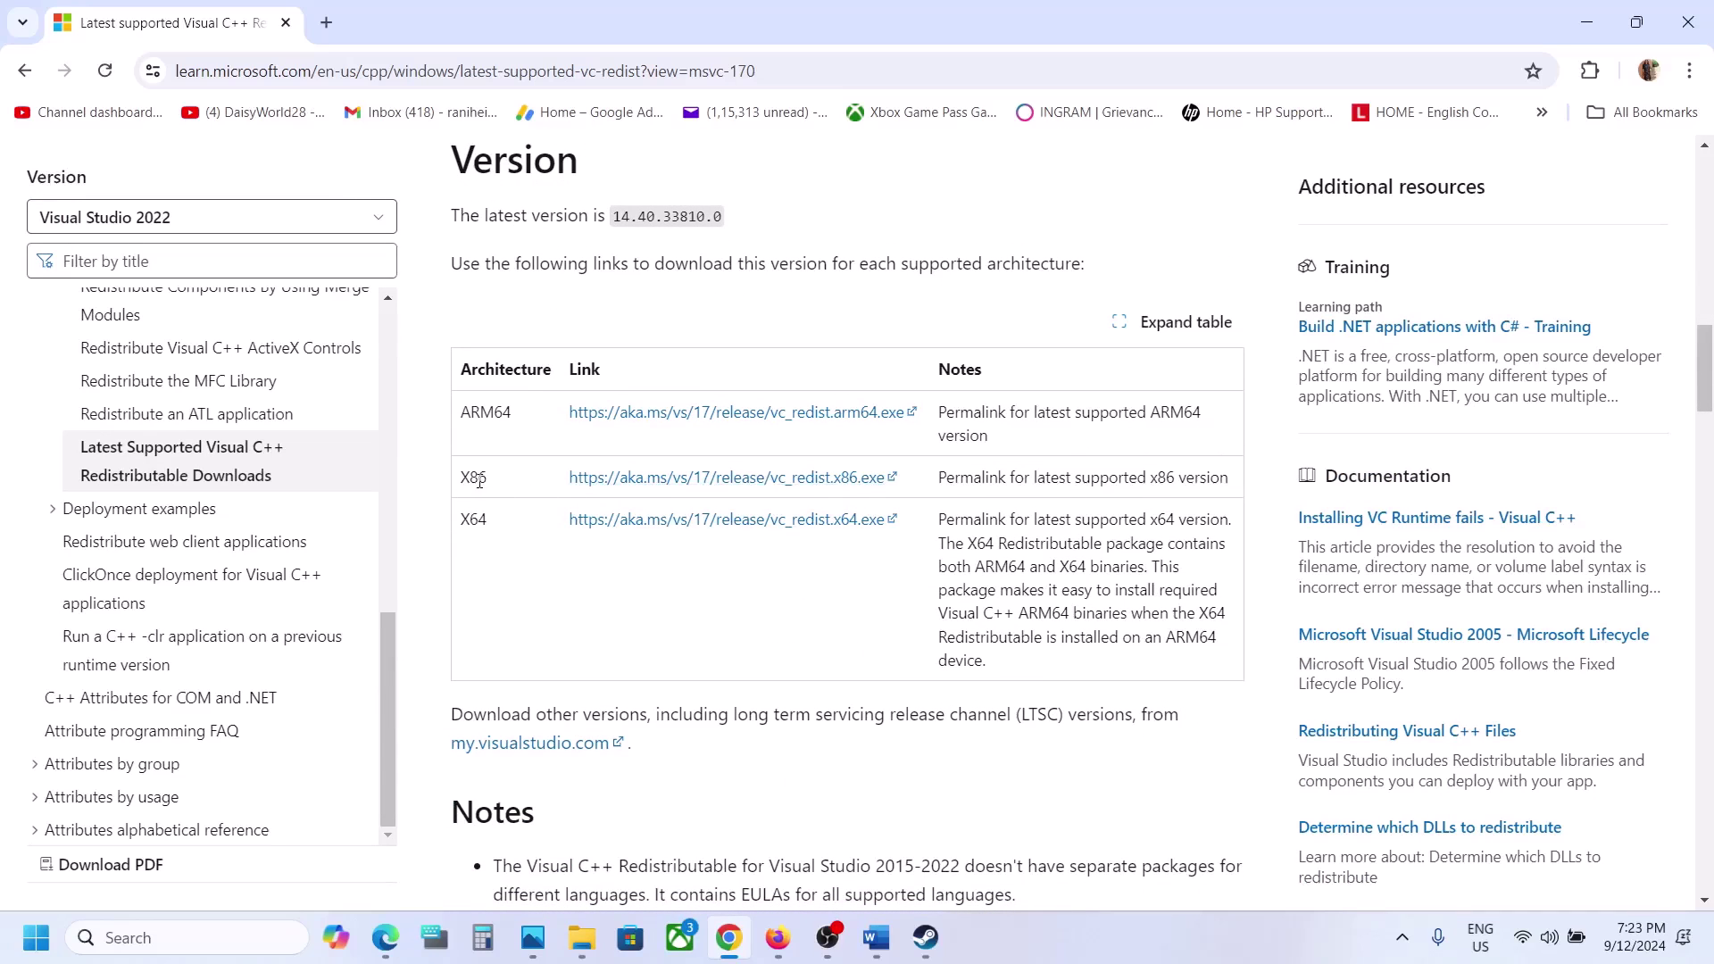
double_click(480, 482)
double_click(477, 521)
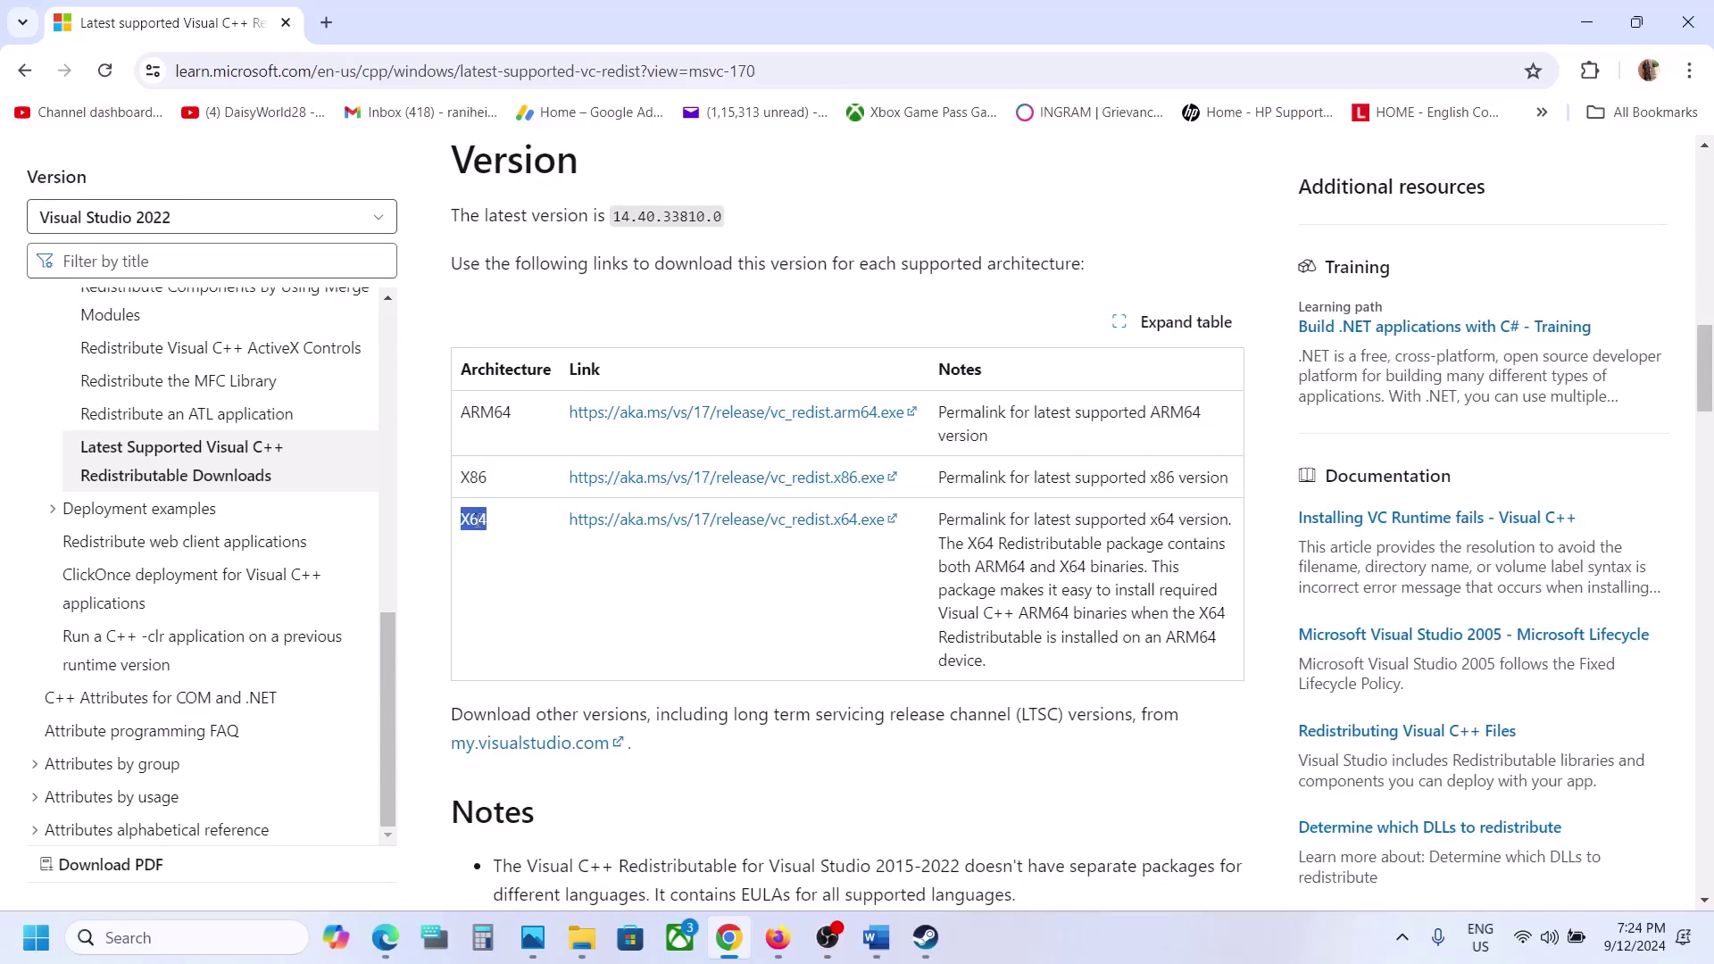
double_click(474, 480)
left_click(762, 477)
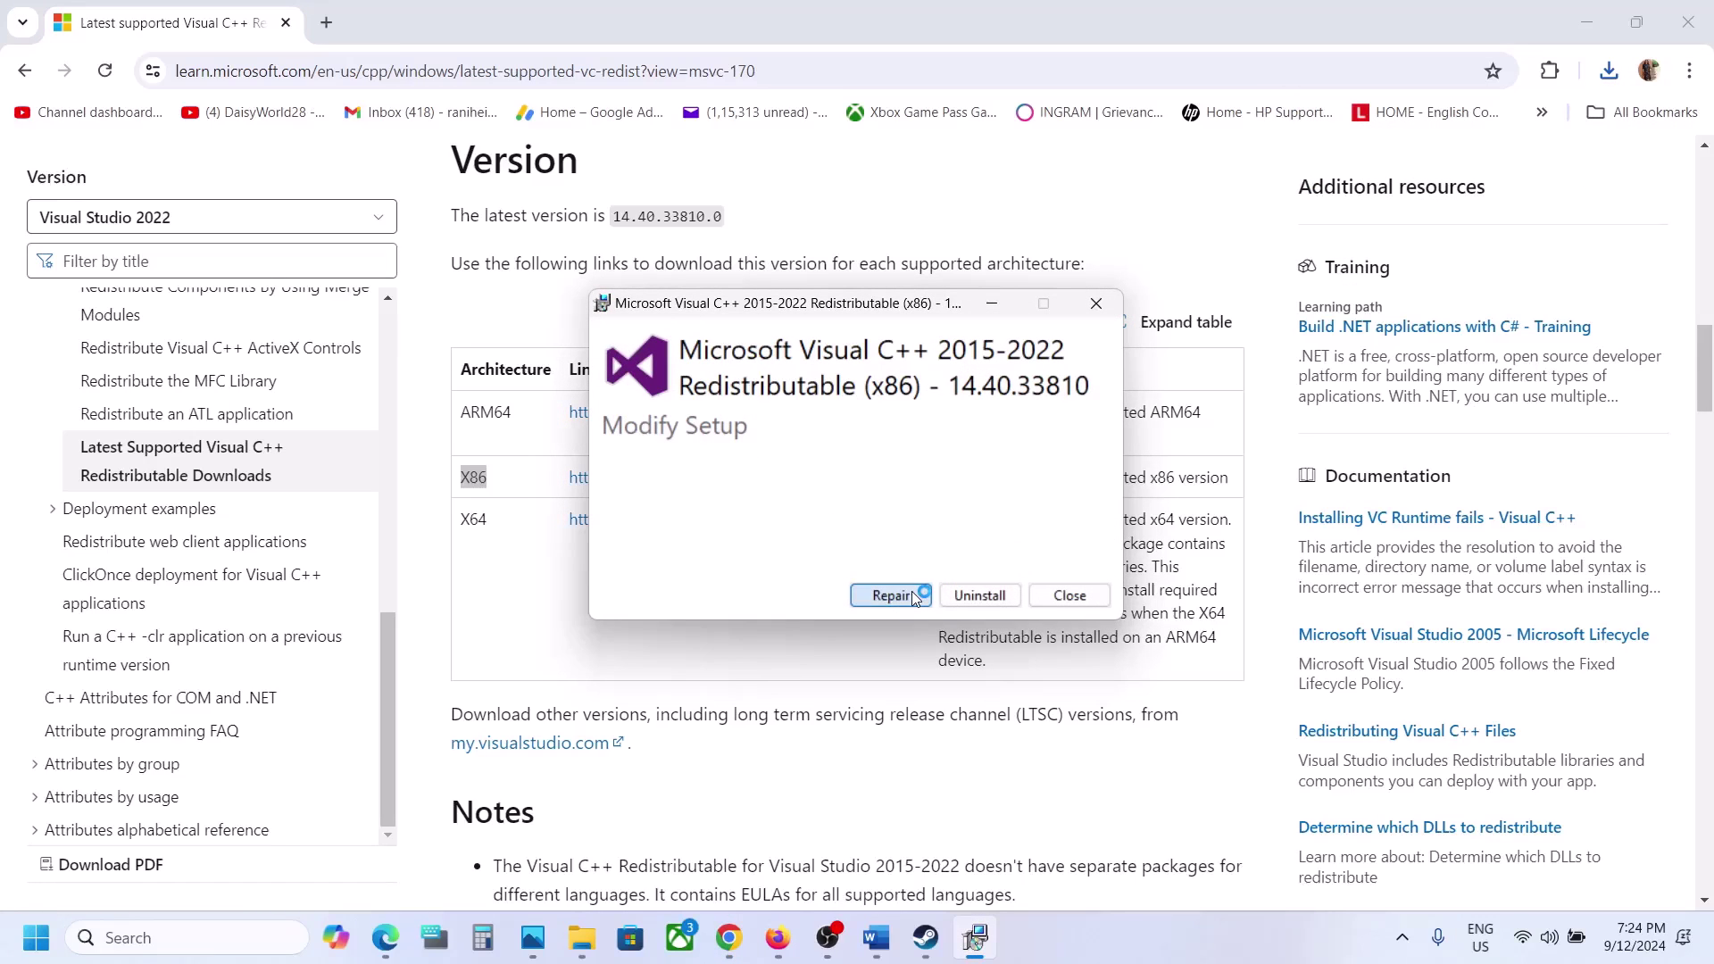
left_click(912, 591)
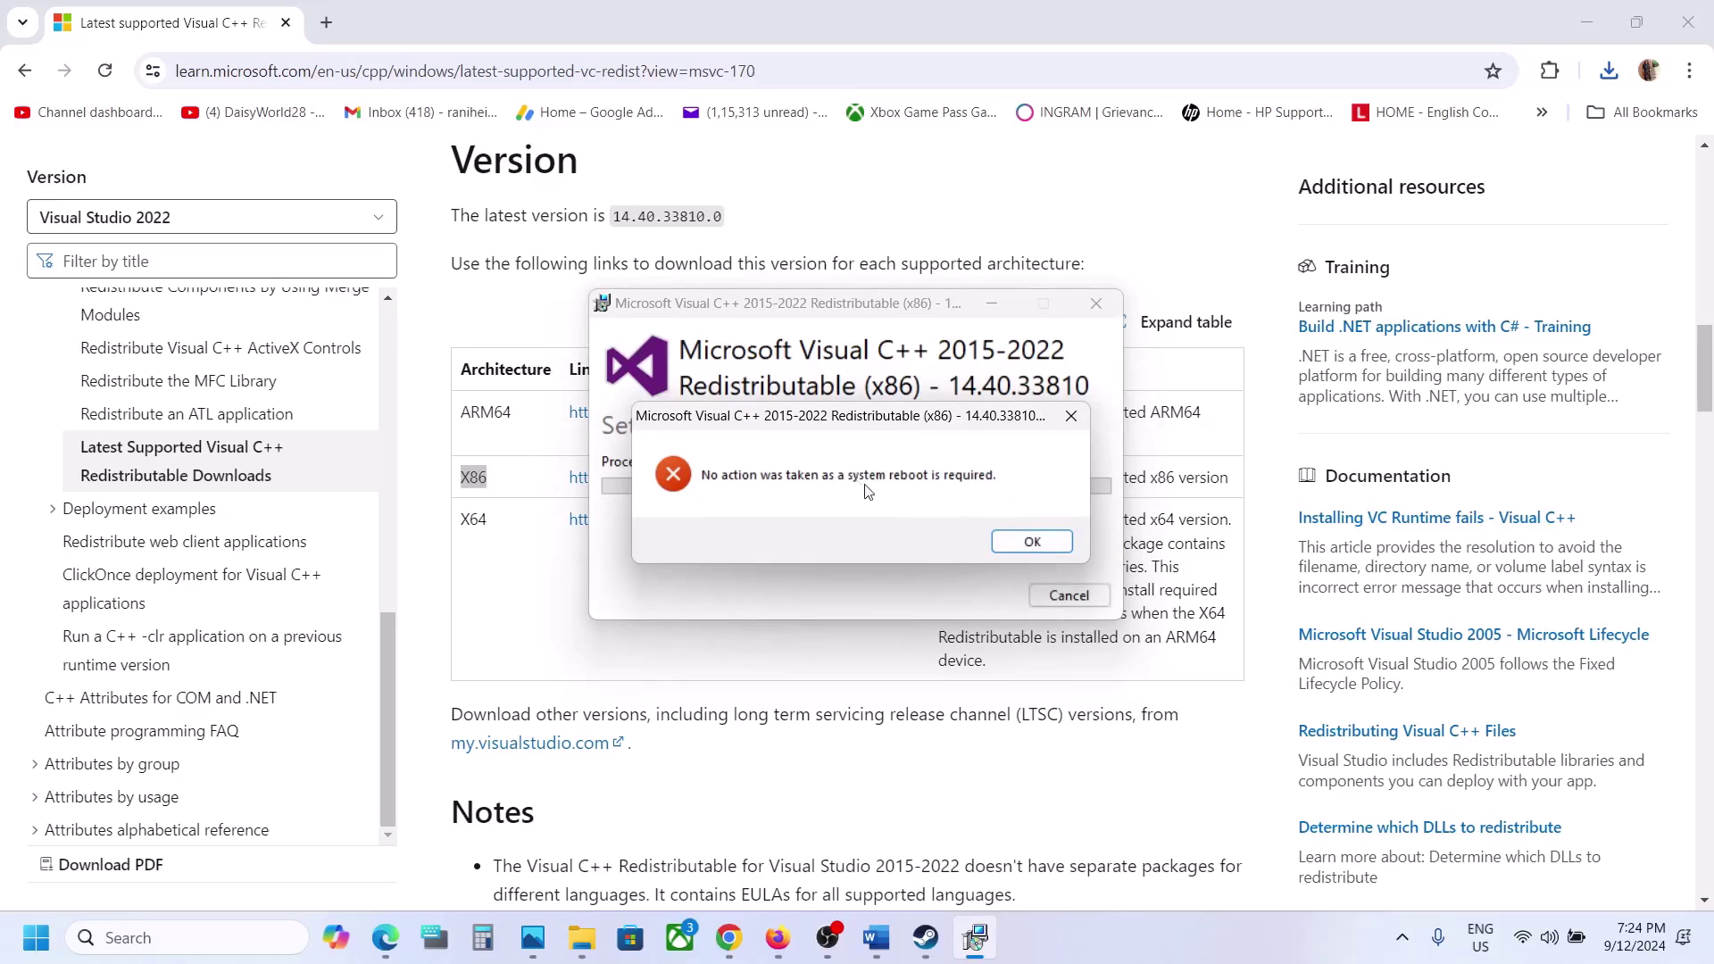
left_click(1027, 540)
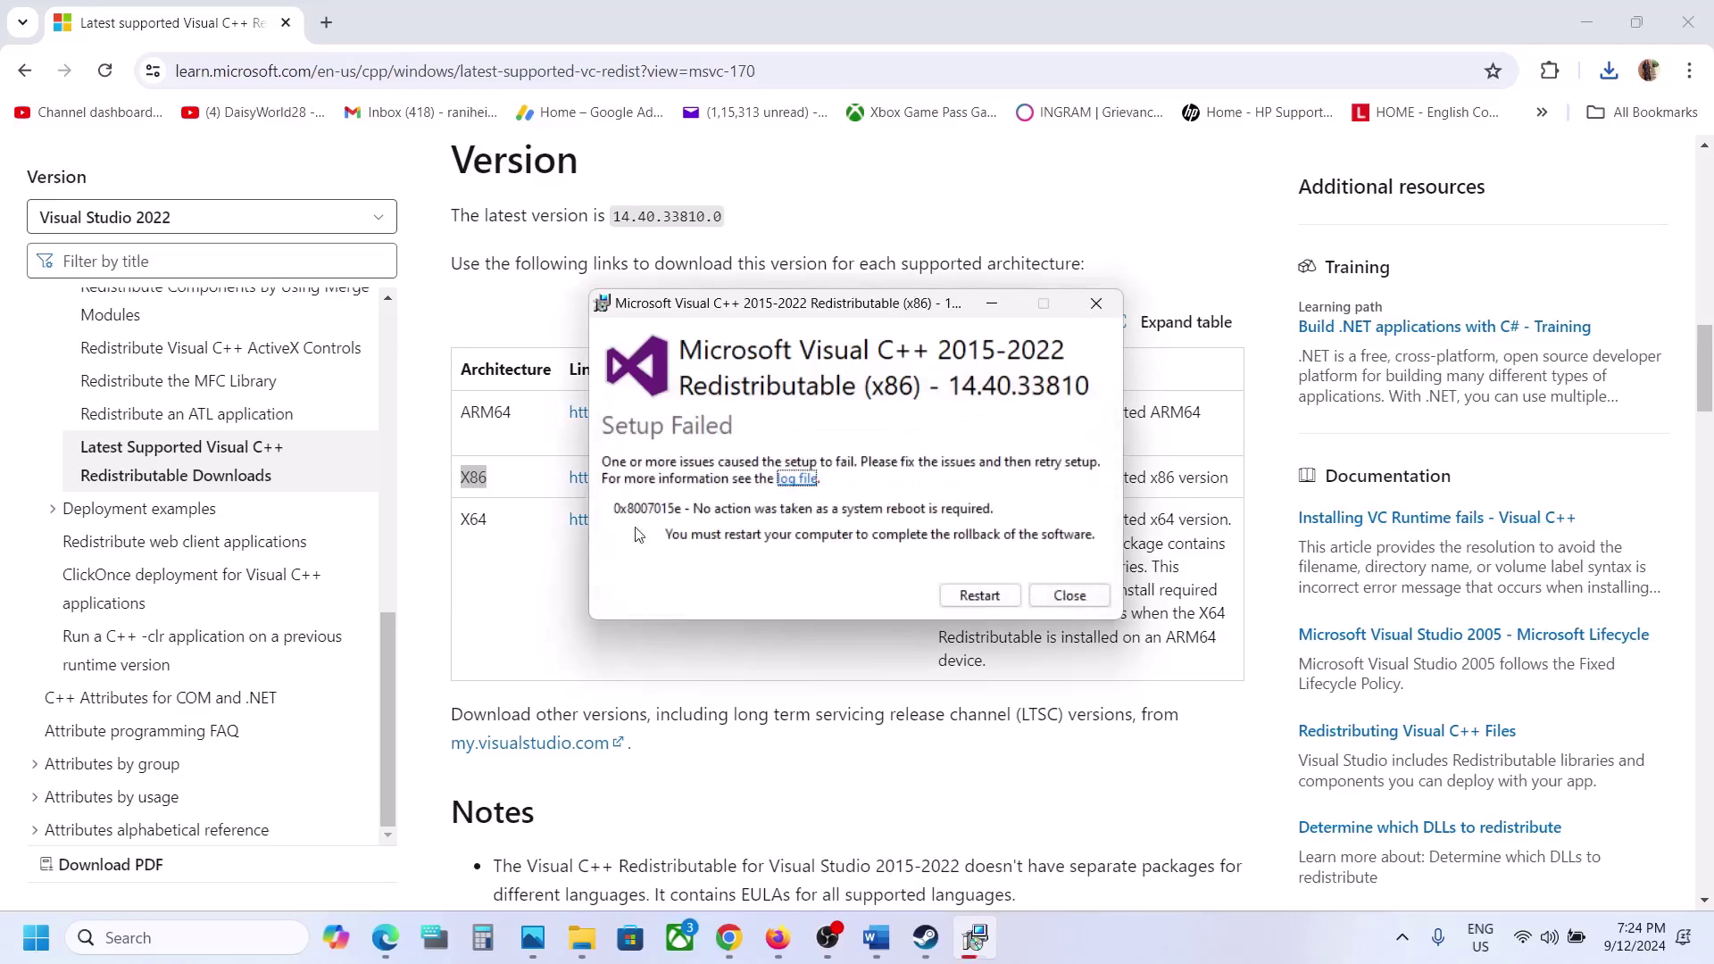
Download the X64 Visual C++ Redistributable, run VC_redist.x64 (2).exe, and try to repair its installation.
left_click(488, 519)
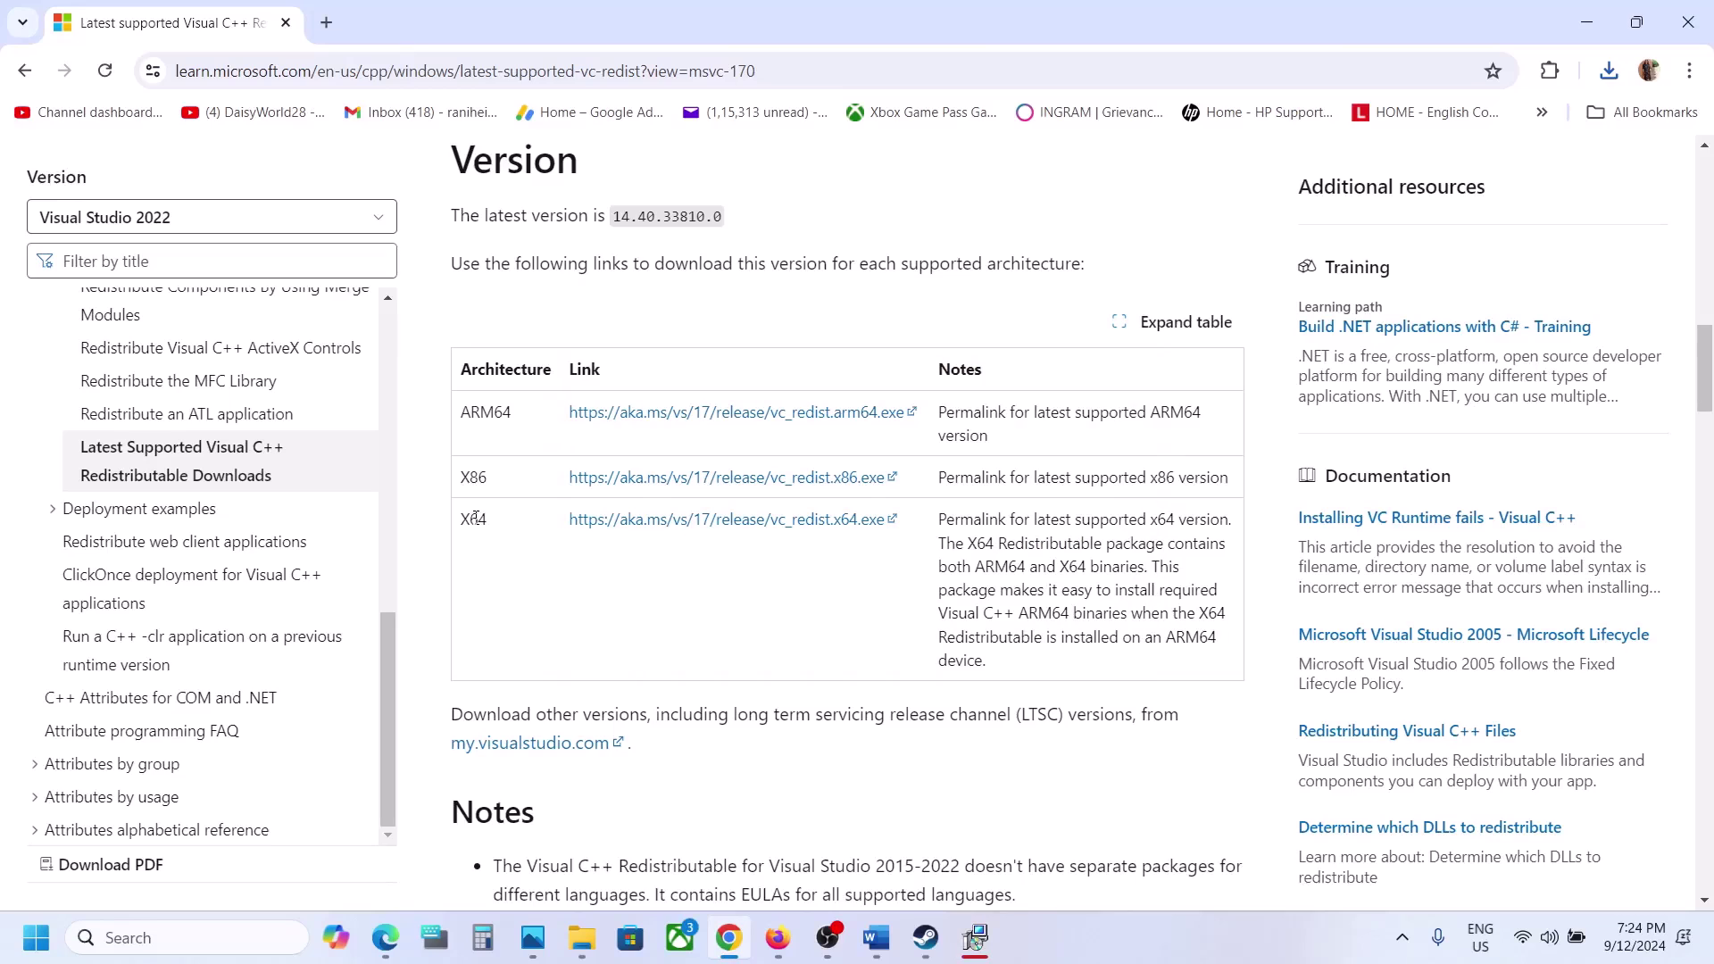
double_click(476, 517)
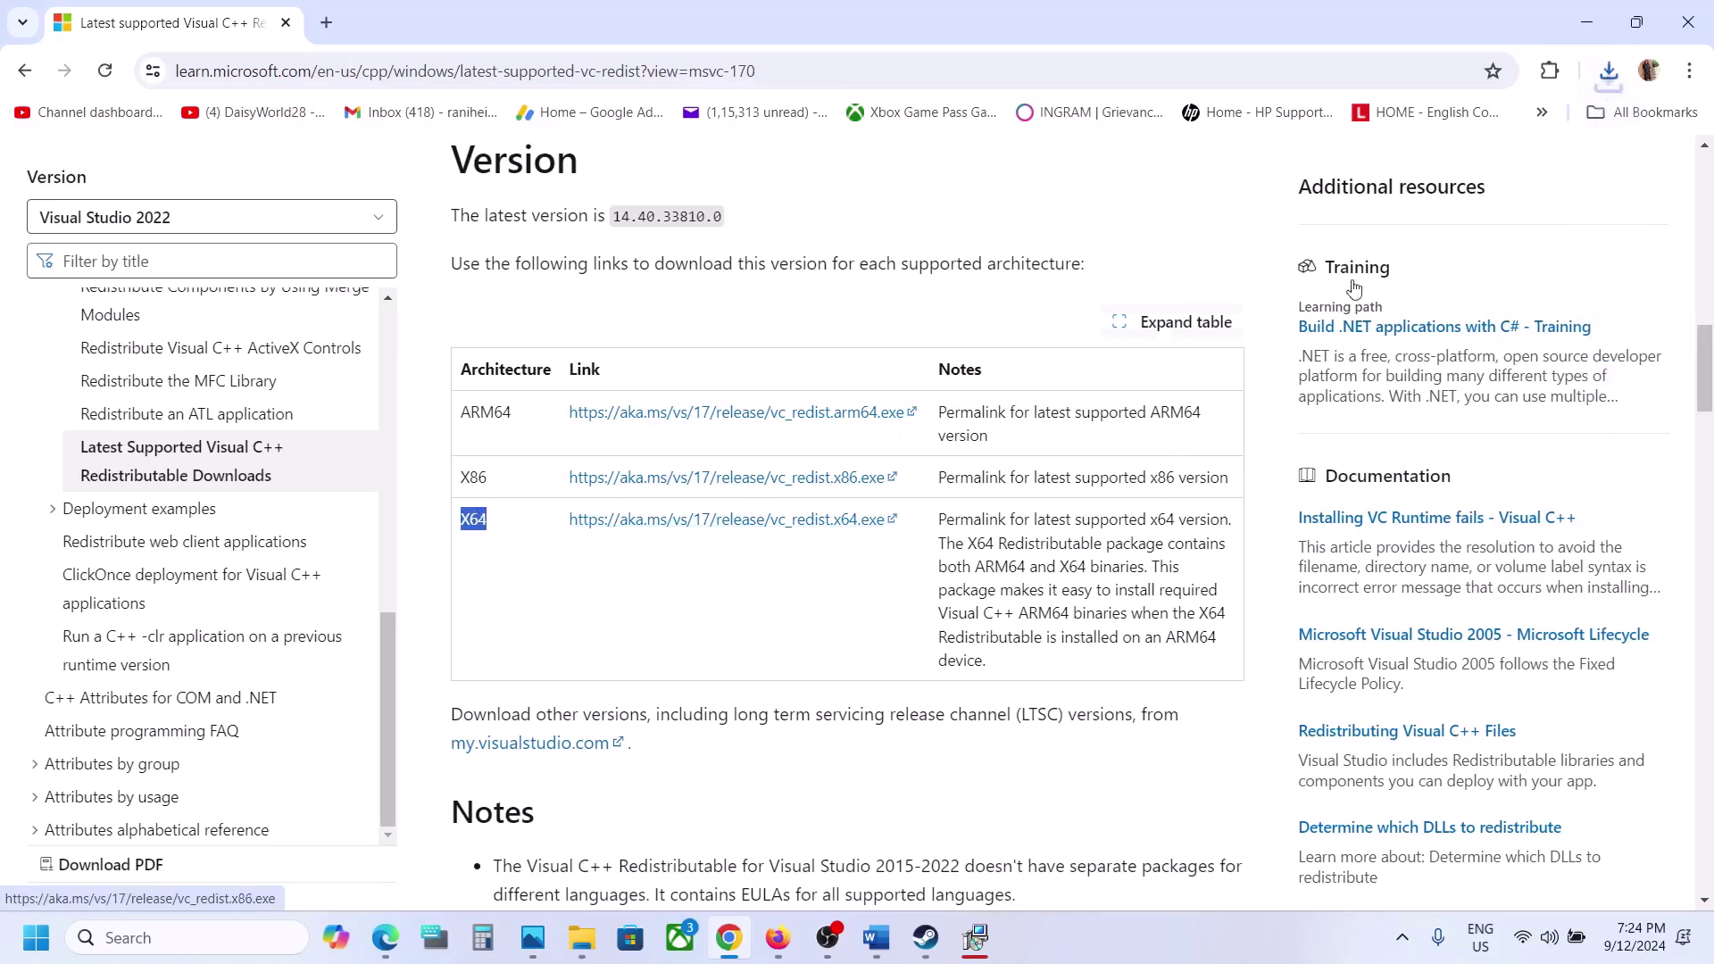
left_click(1608, 71)
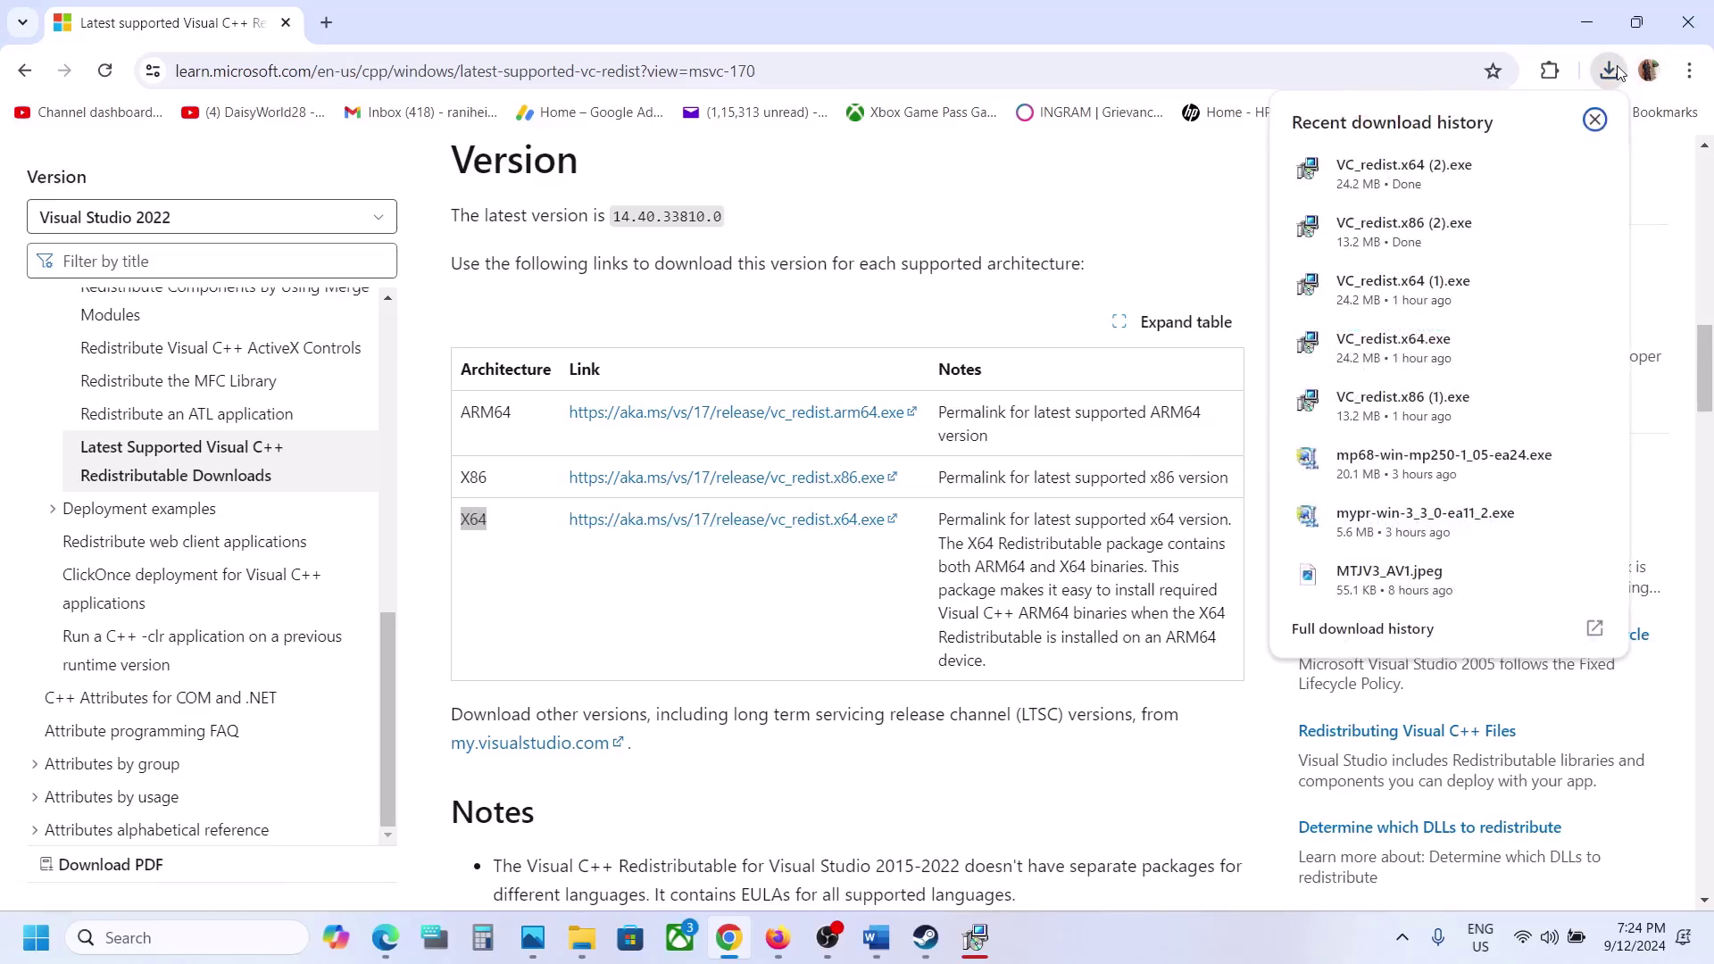
left_click(1397, 183)
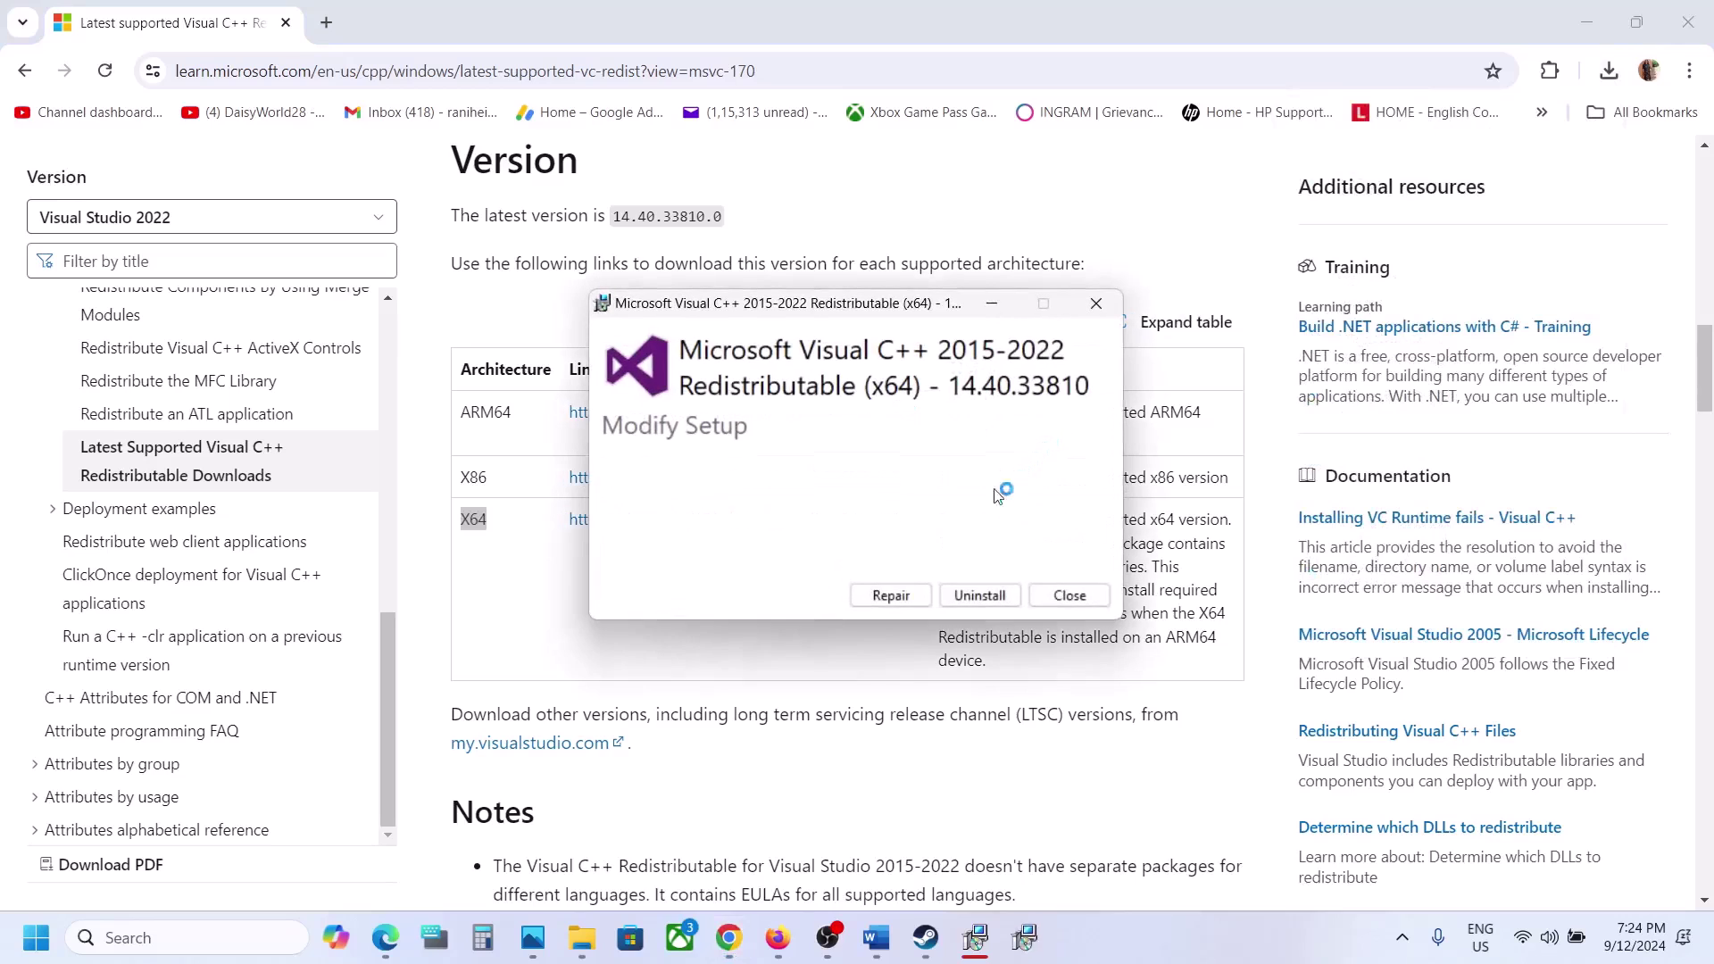
left_click(888, 594)
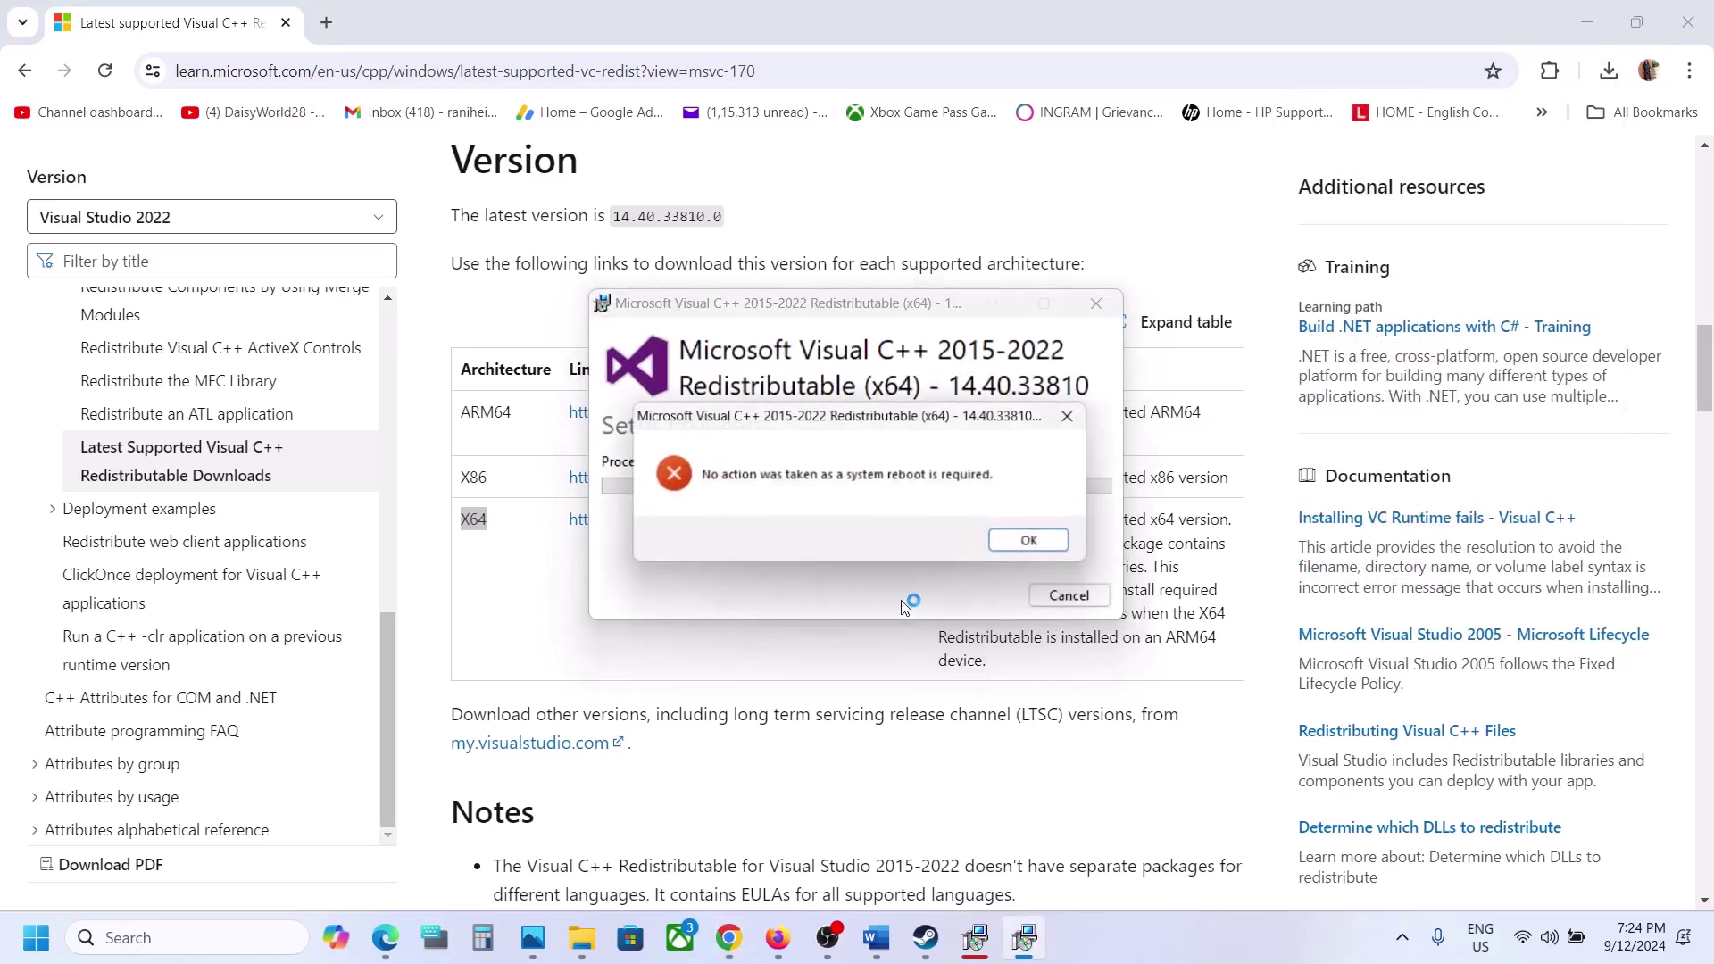
left_click(1033, 541)
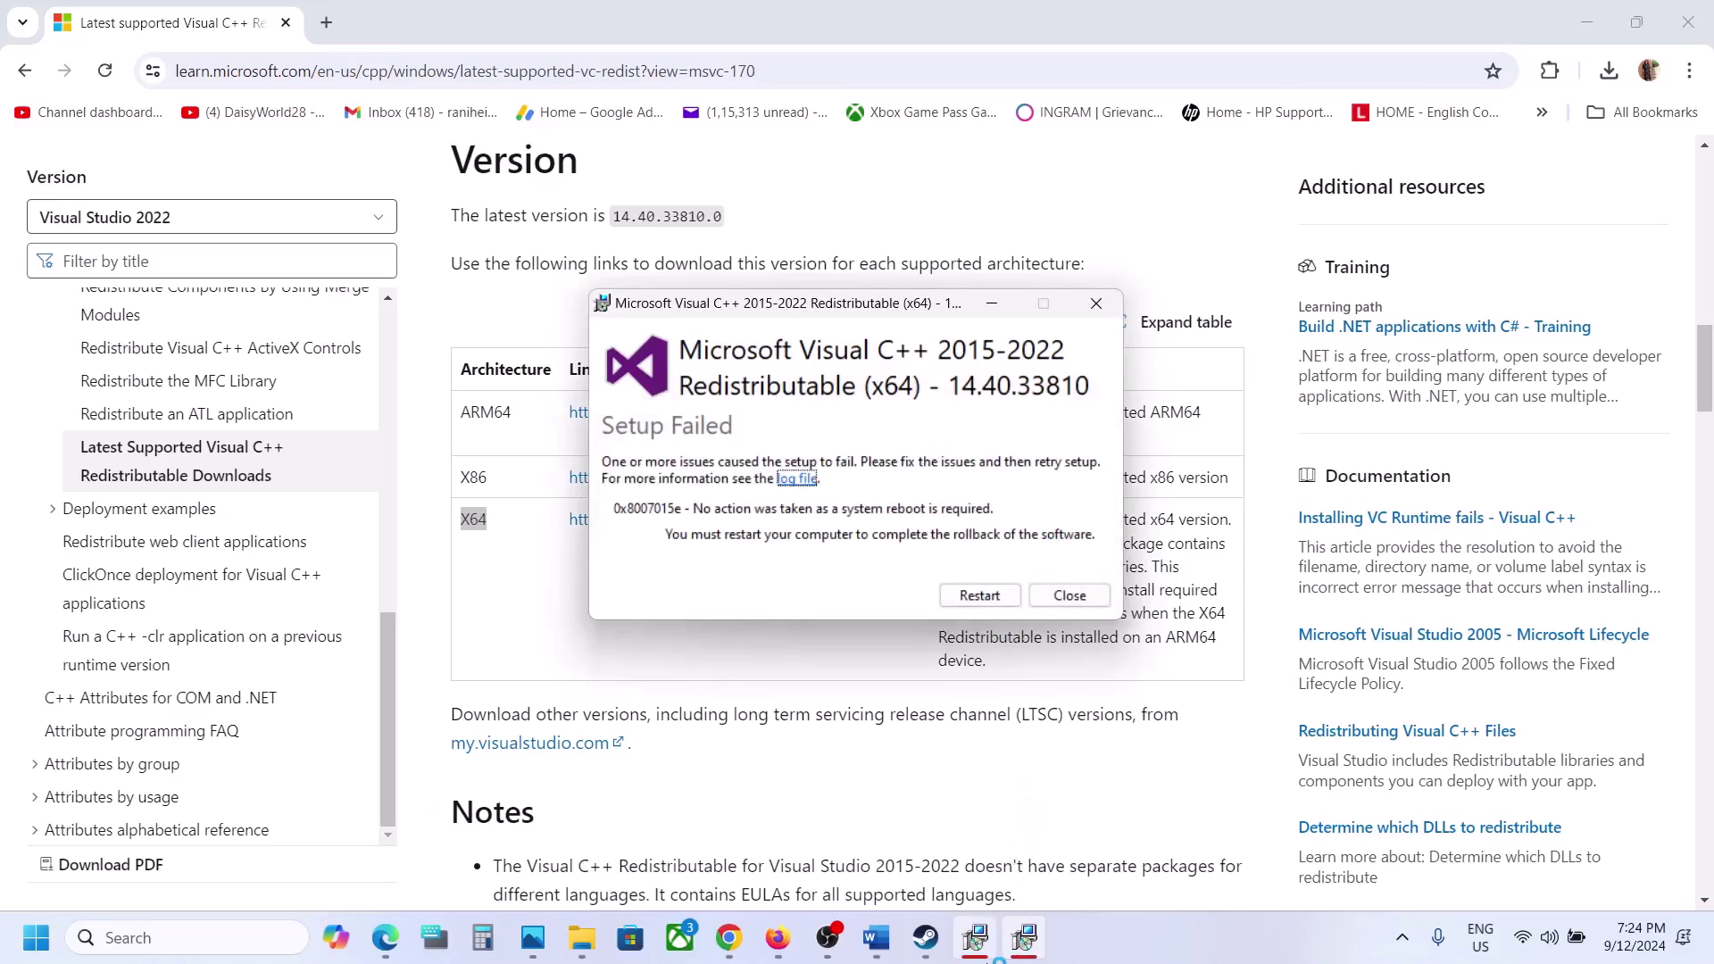
Set the x86 and x64 setup windows apart and look up the computer's power options.
left_click_drag(892, 303, 557, 355)
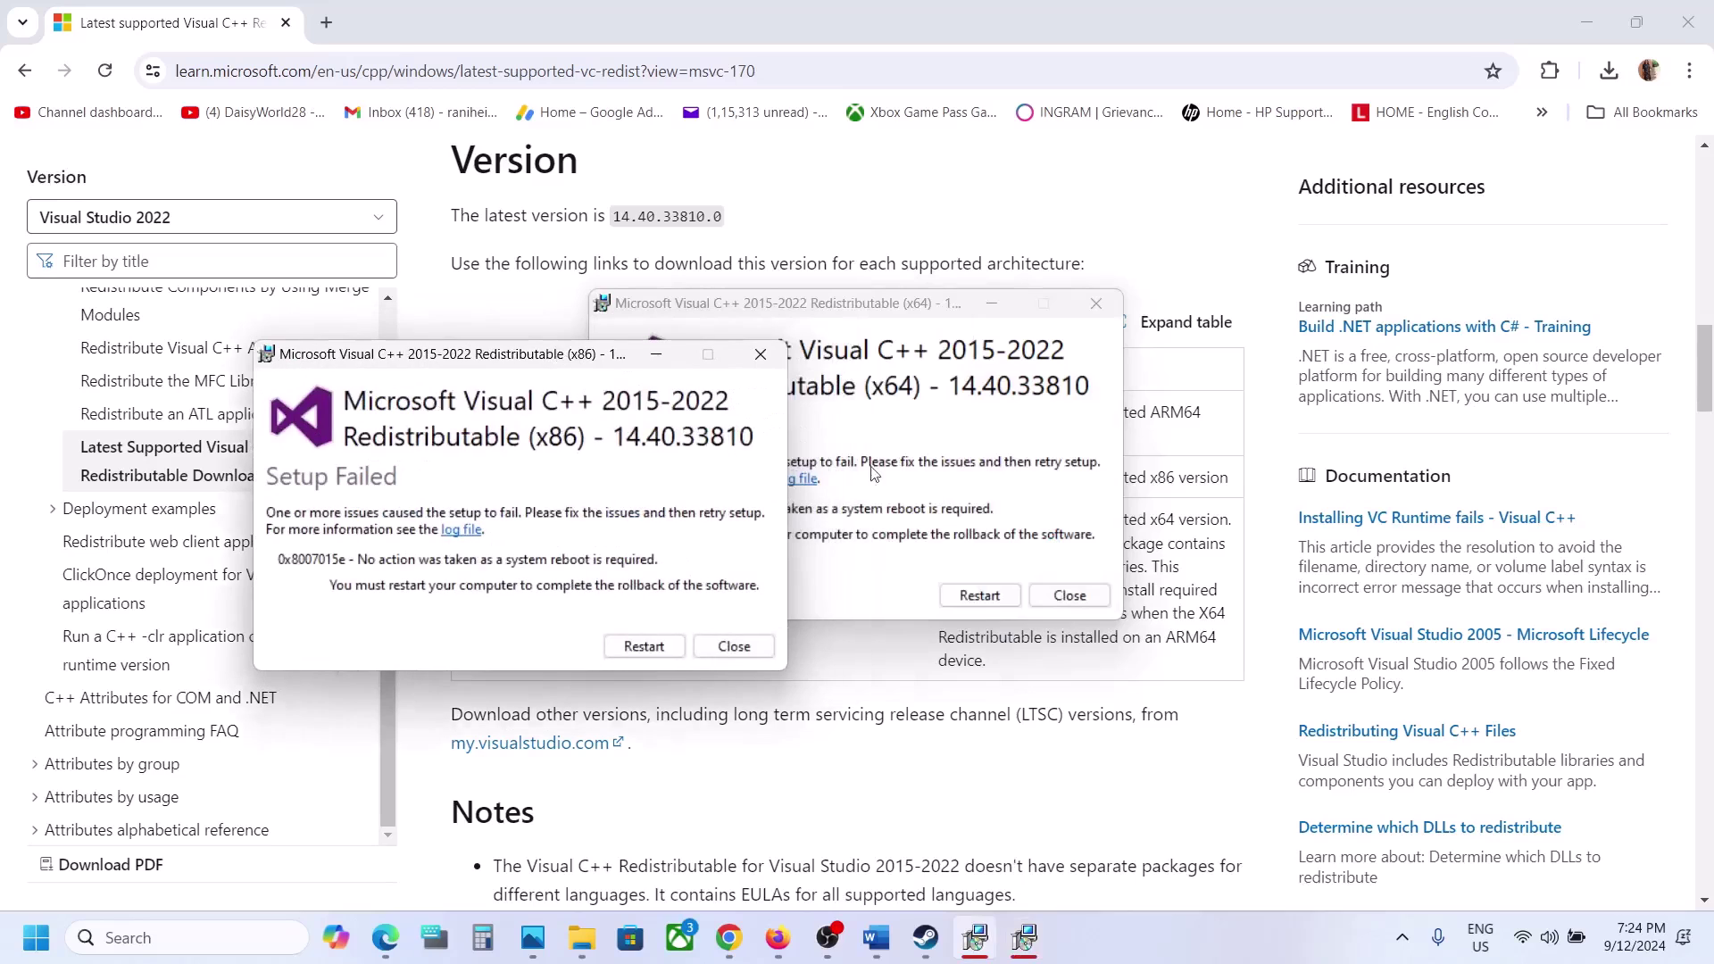
left_click(655, 651)
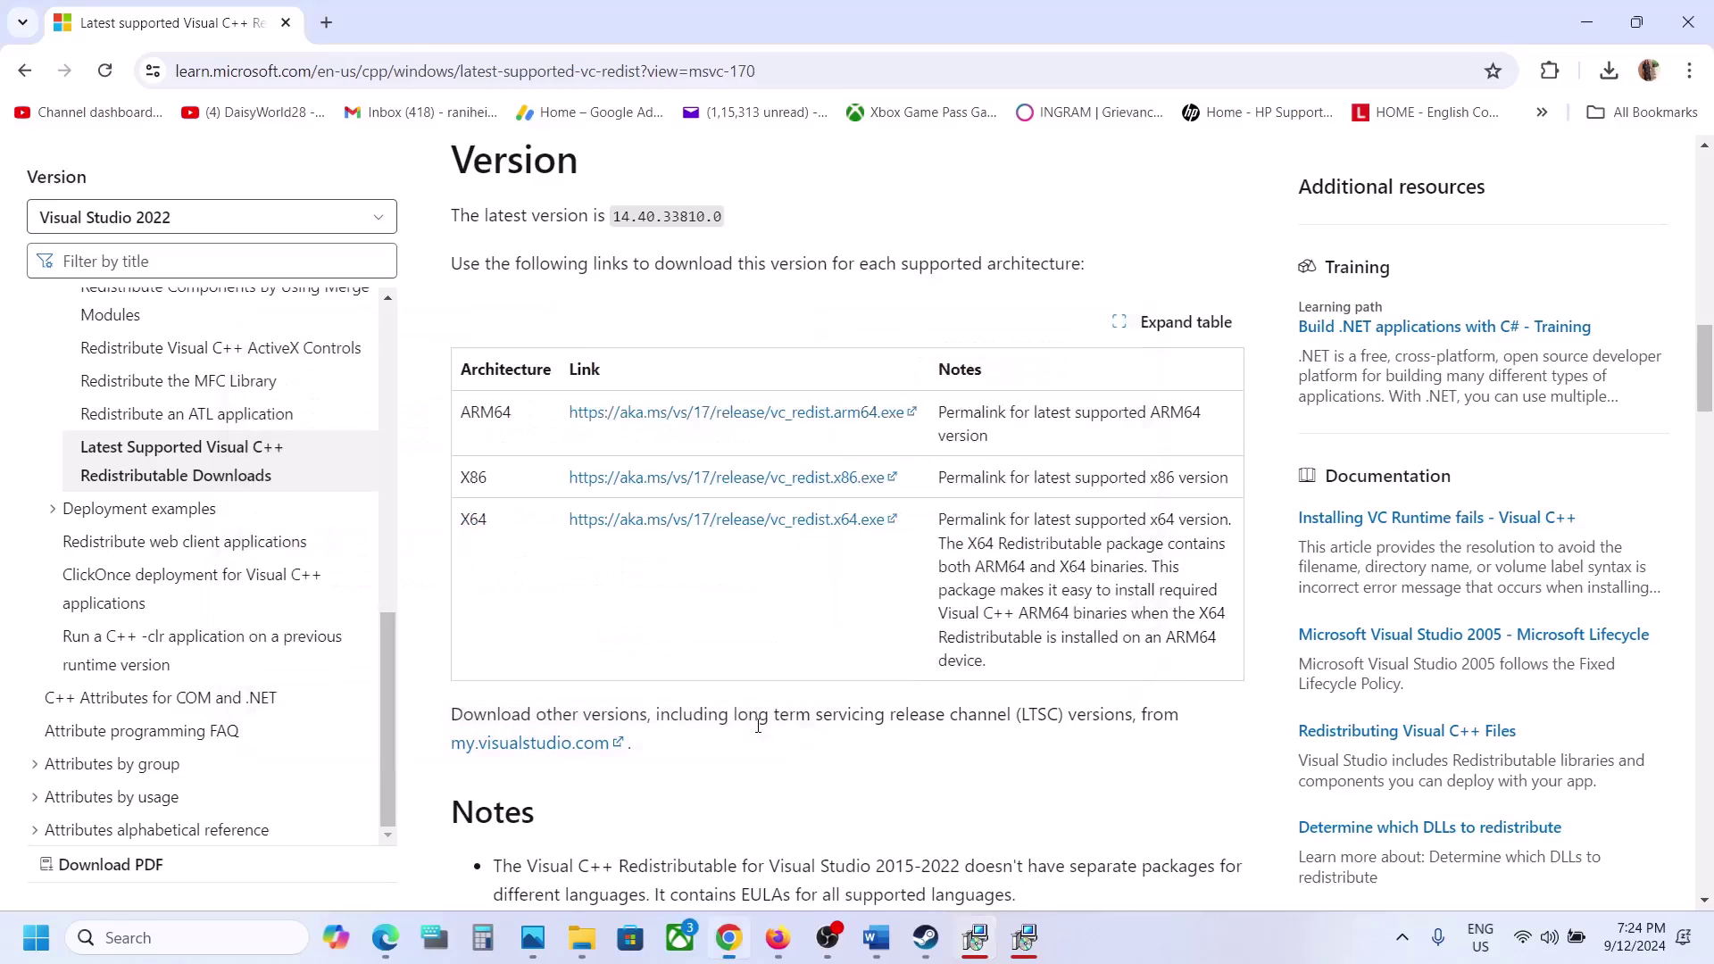
left_click(36, 937)
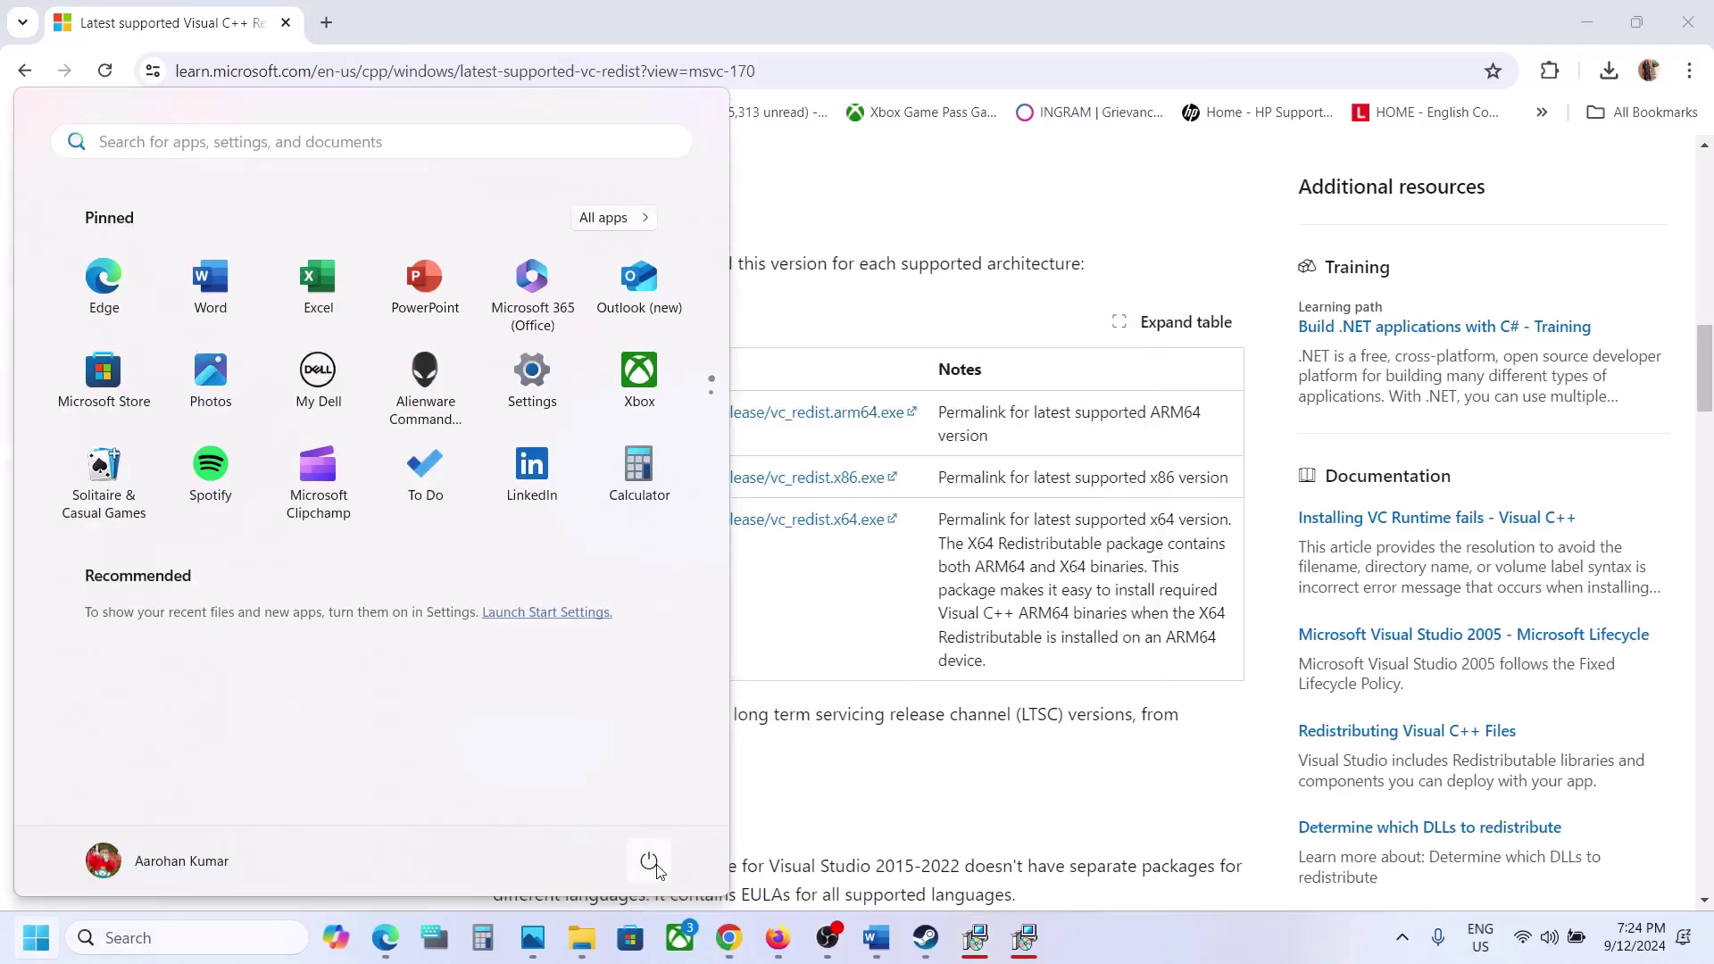
left_click(649, 861)
Return to the Word checklist and highlight "Update Windows" in Step 10.
left_click(925, 937)
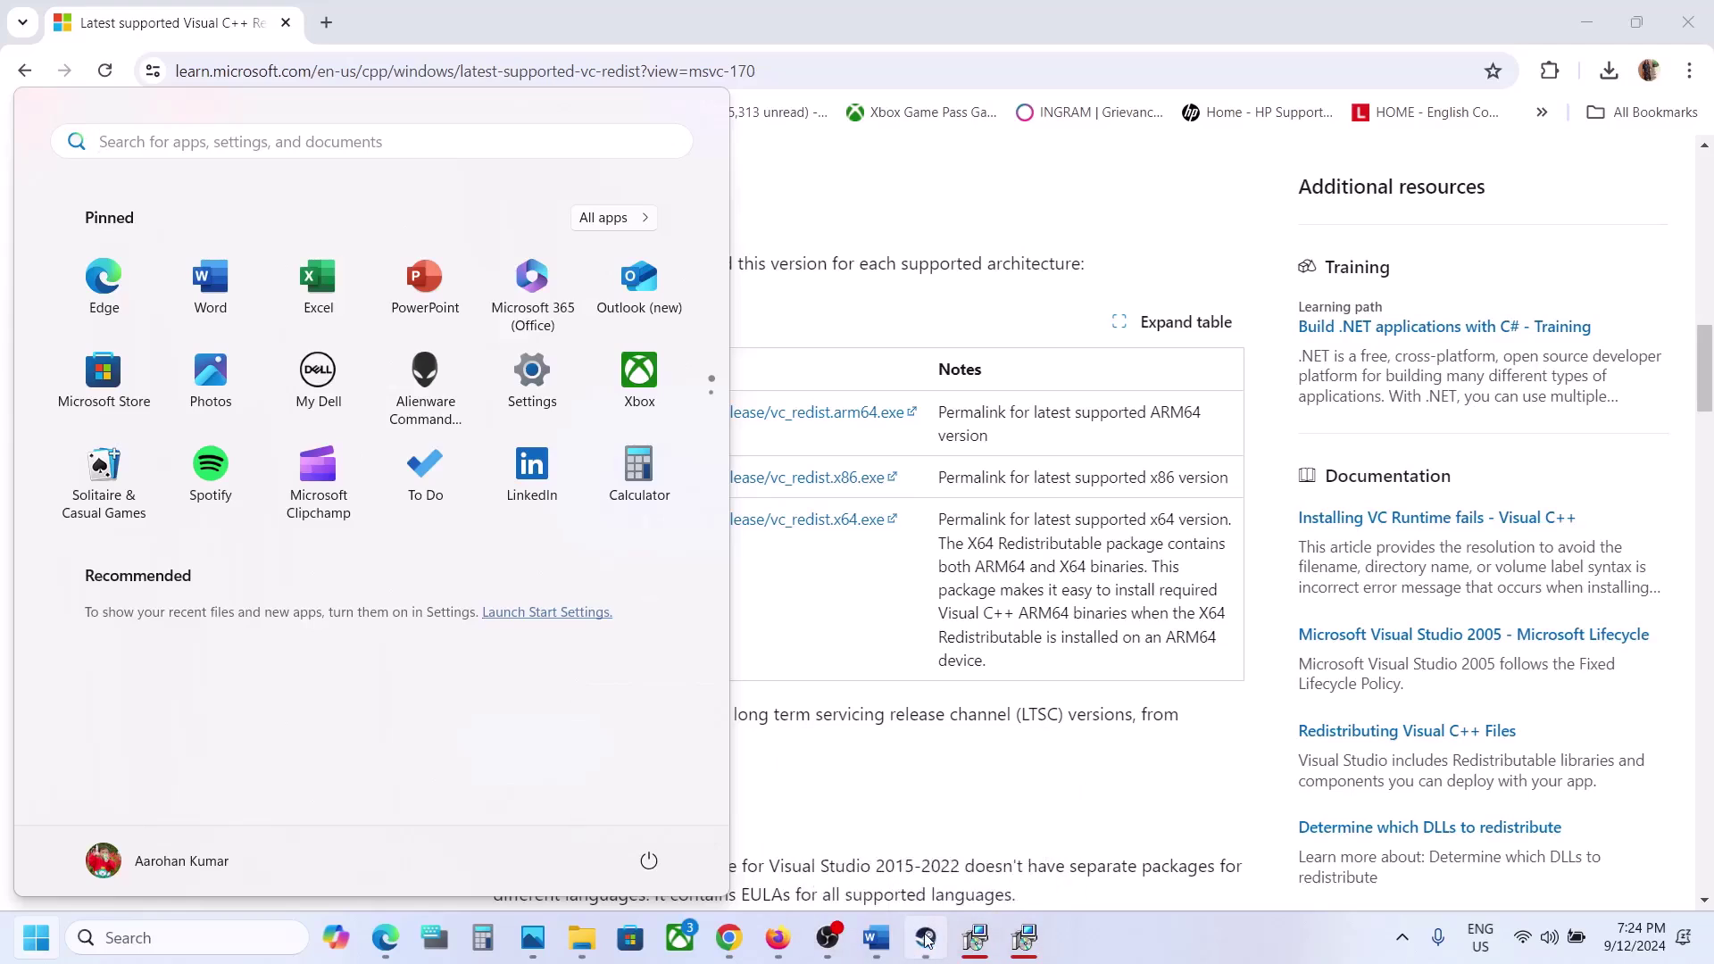
left_click(886, 951)
scroll(793, 623, "down", 3)
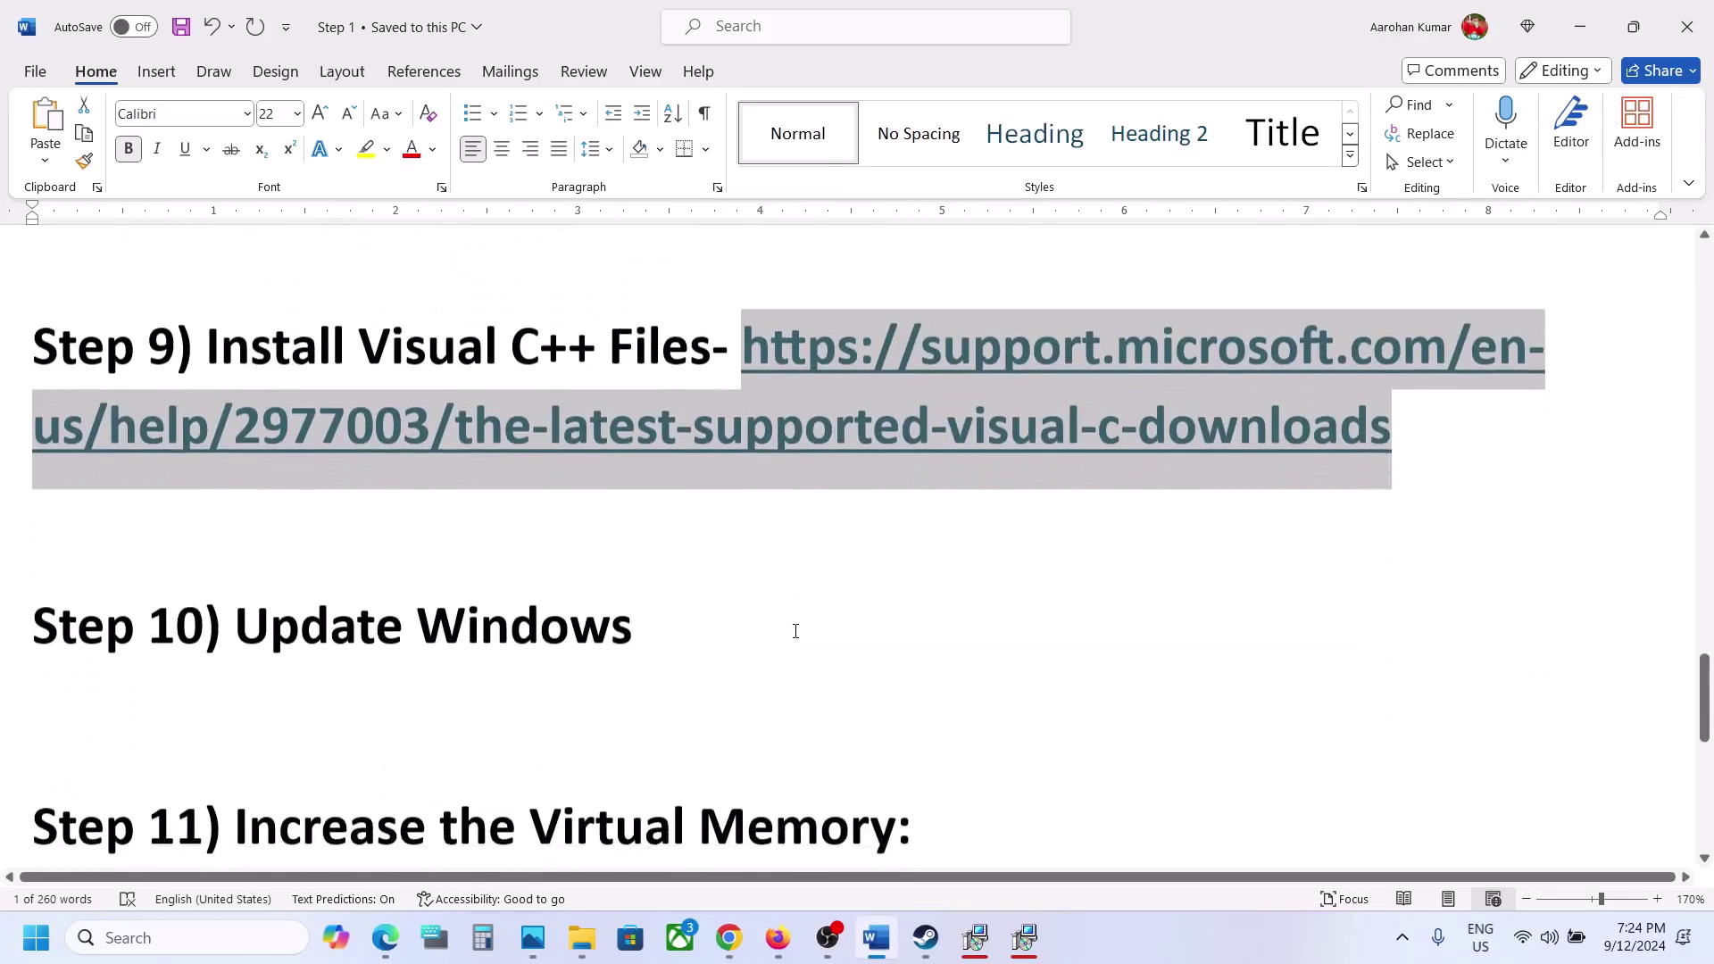
left_click_drag(360, 610, 672, 614)
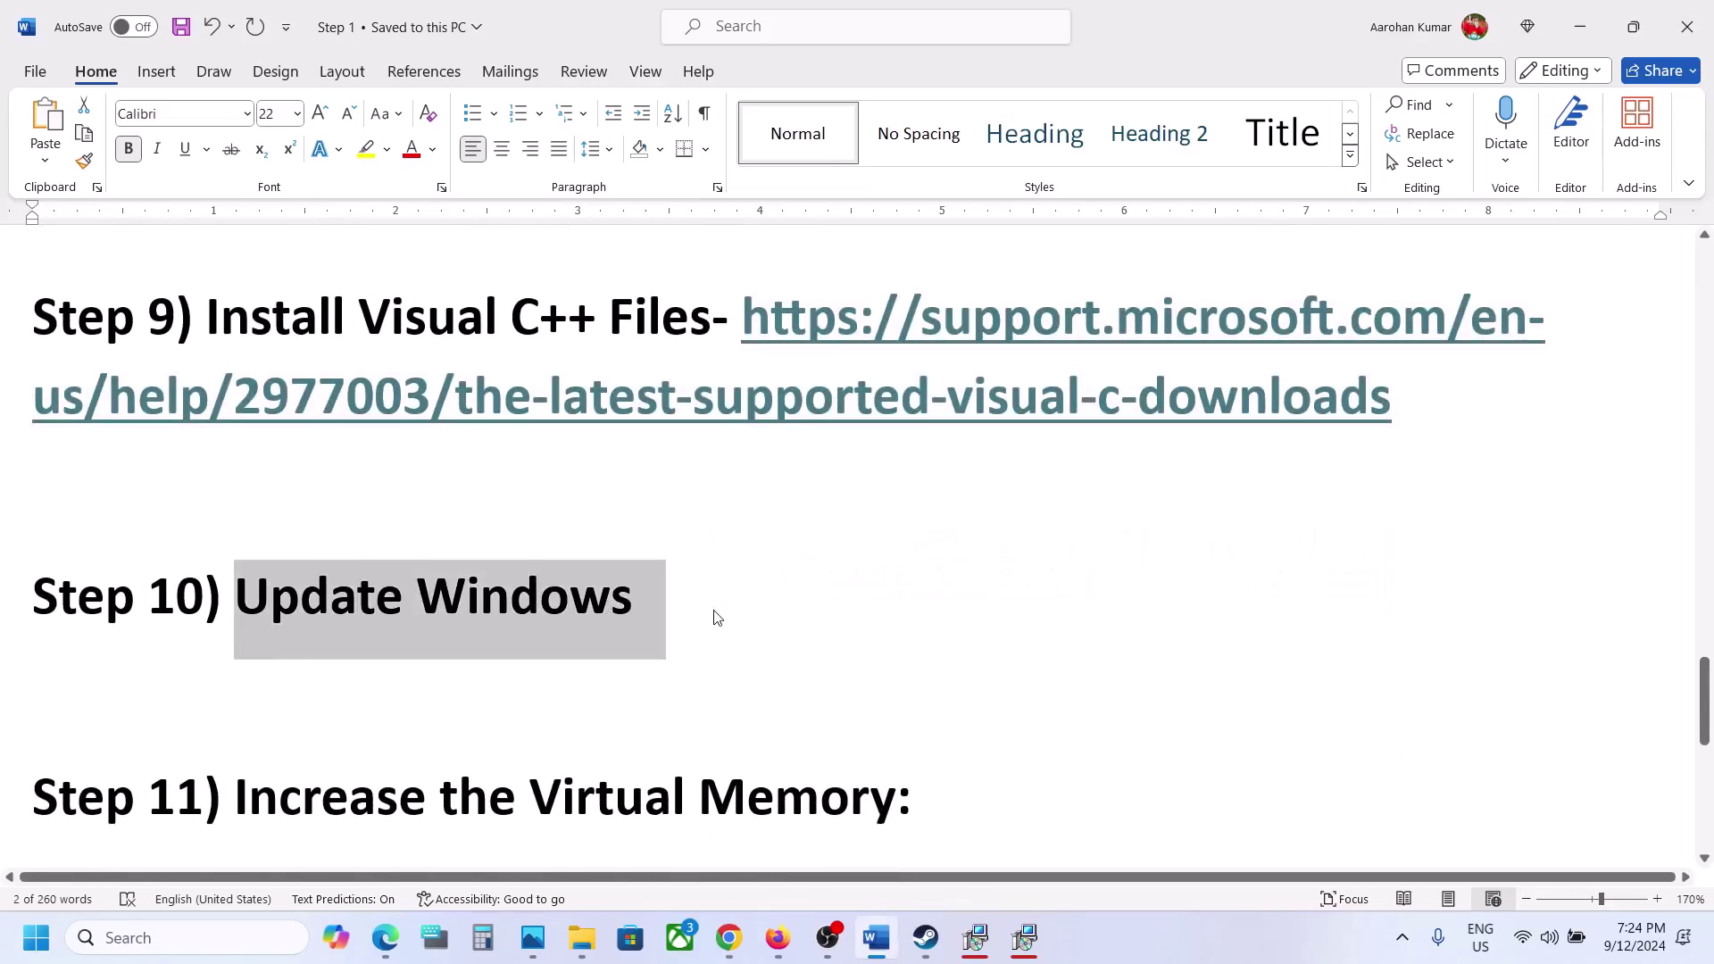
Open Windows Update in Settings and check for updates.
key("super+i")
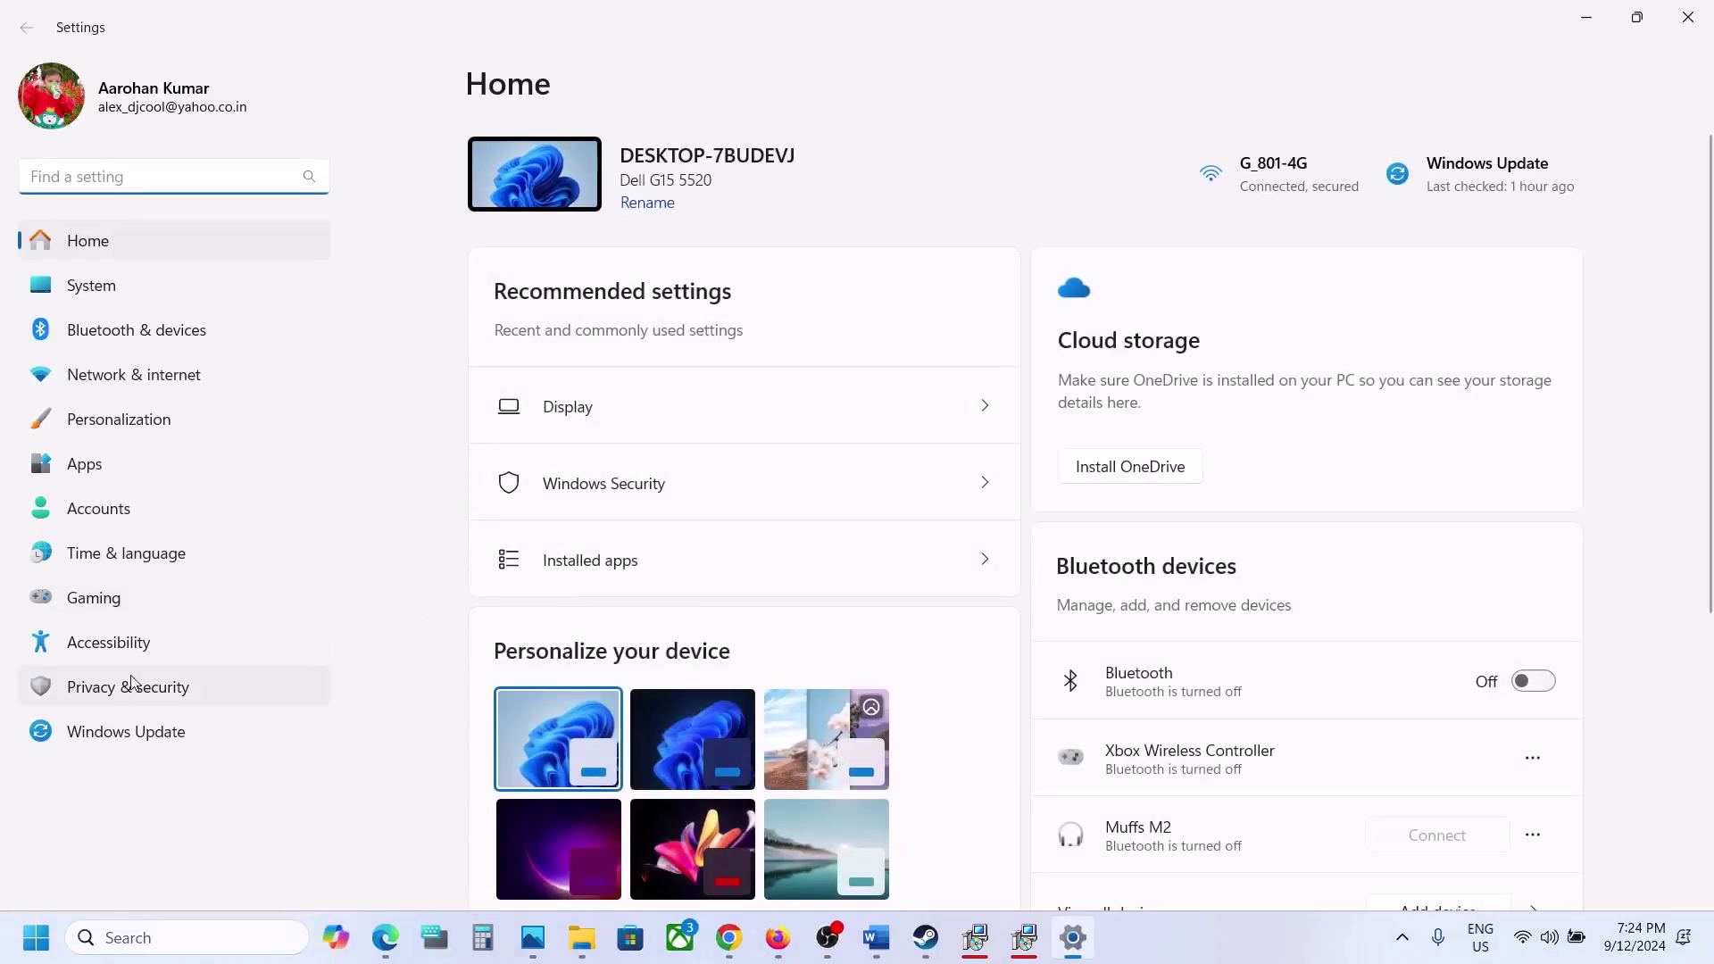
left_click(116, 730)
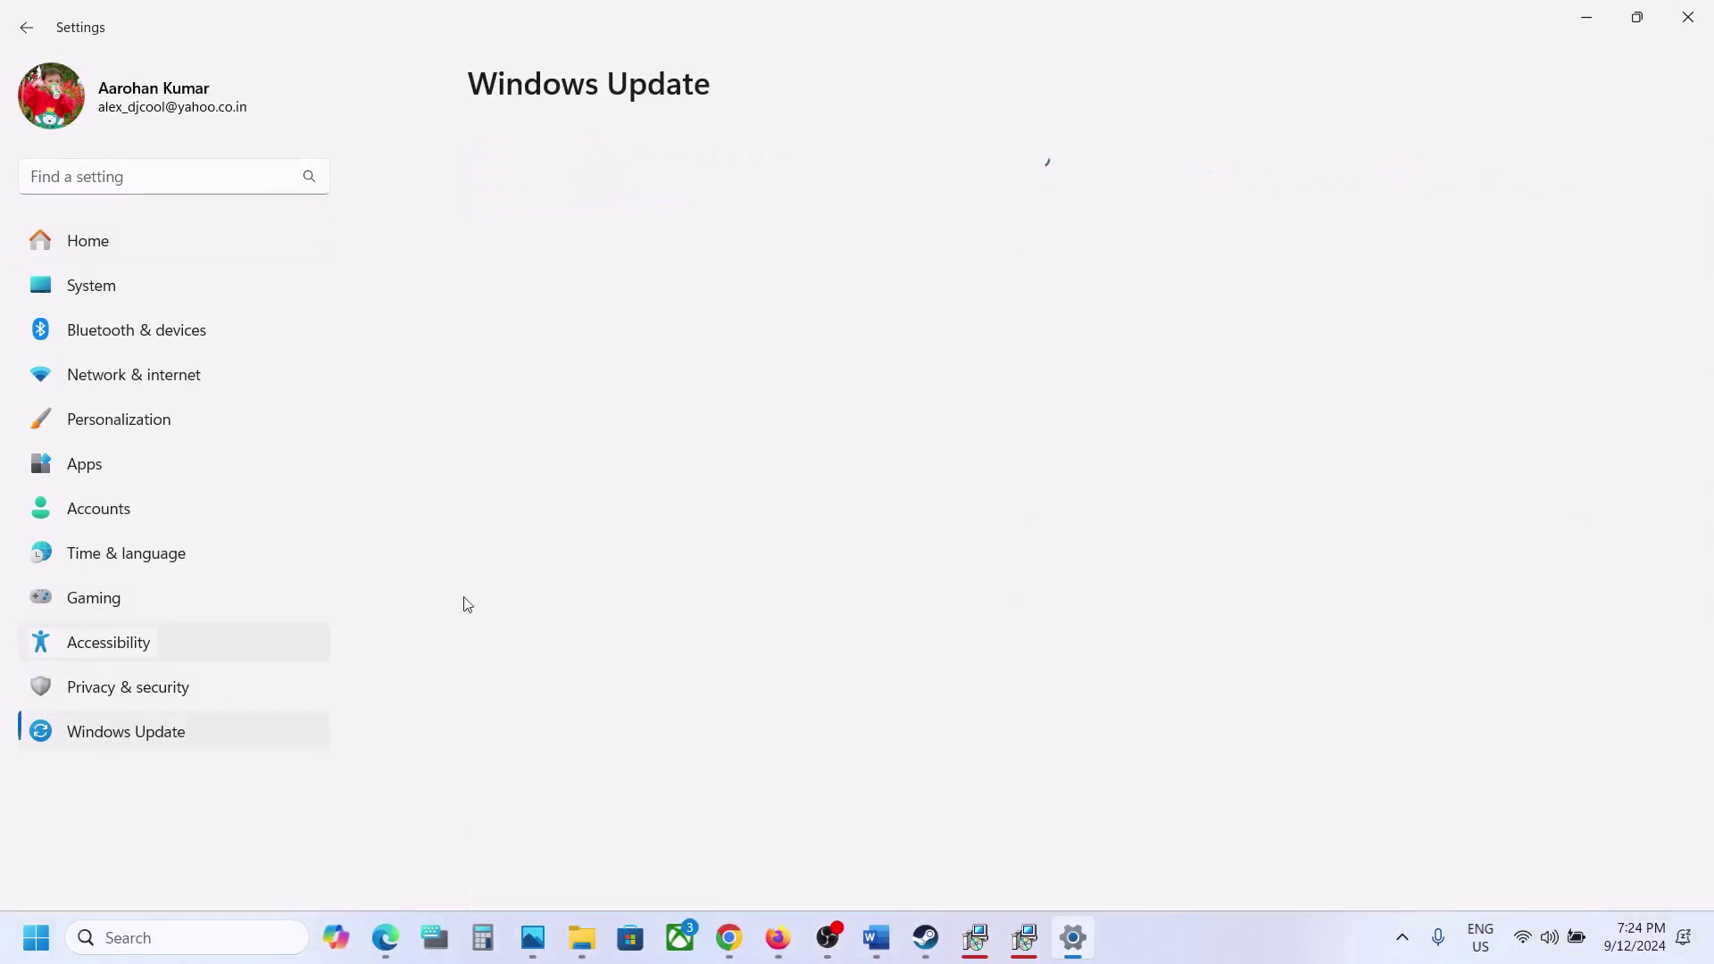
left_click(1506, 180)
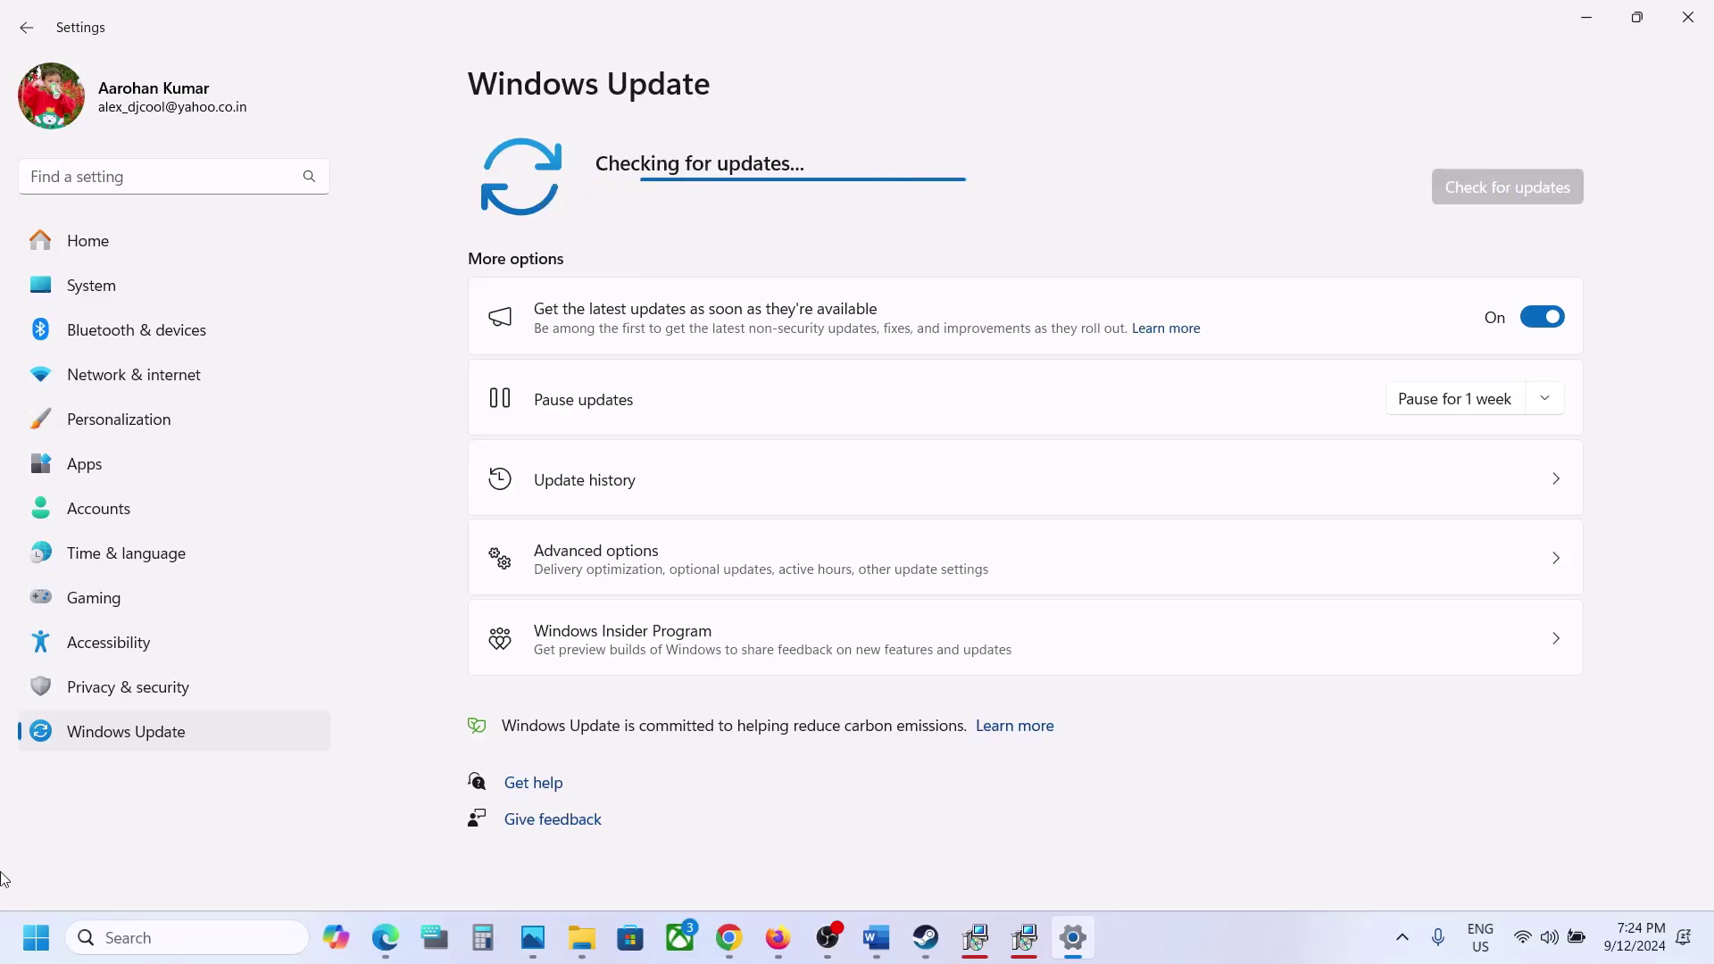
View the computer's shut down and restart choices and dismiss them without choosing one.
left_click(29, 951)
left_click(649, 860)
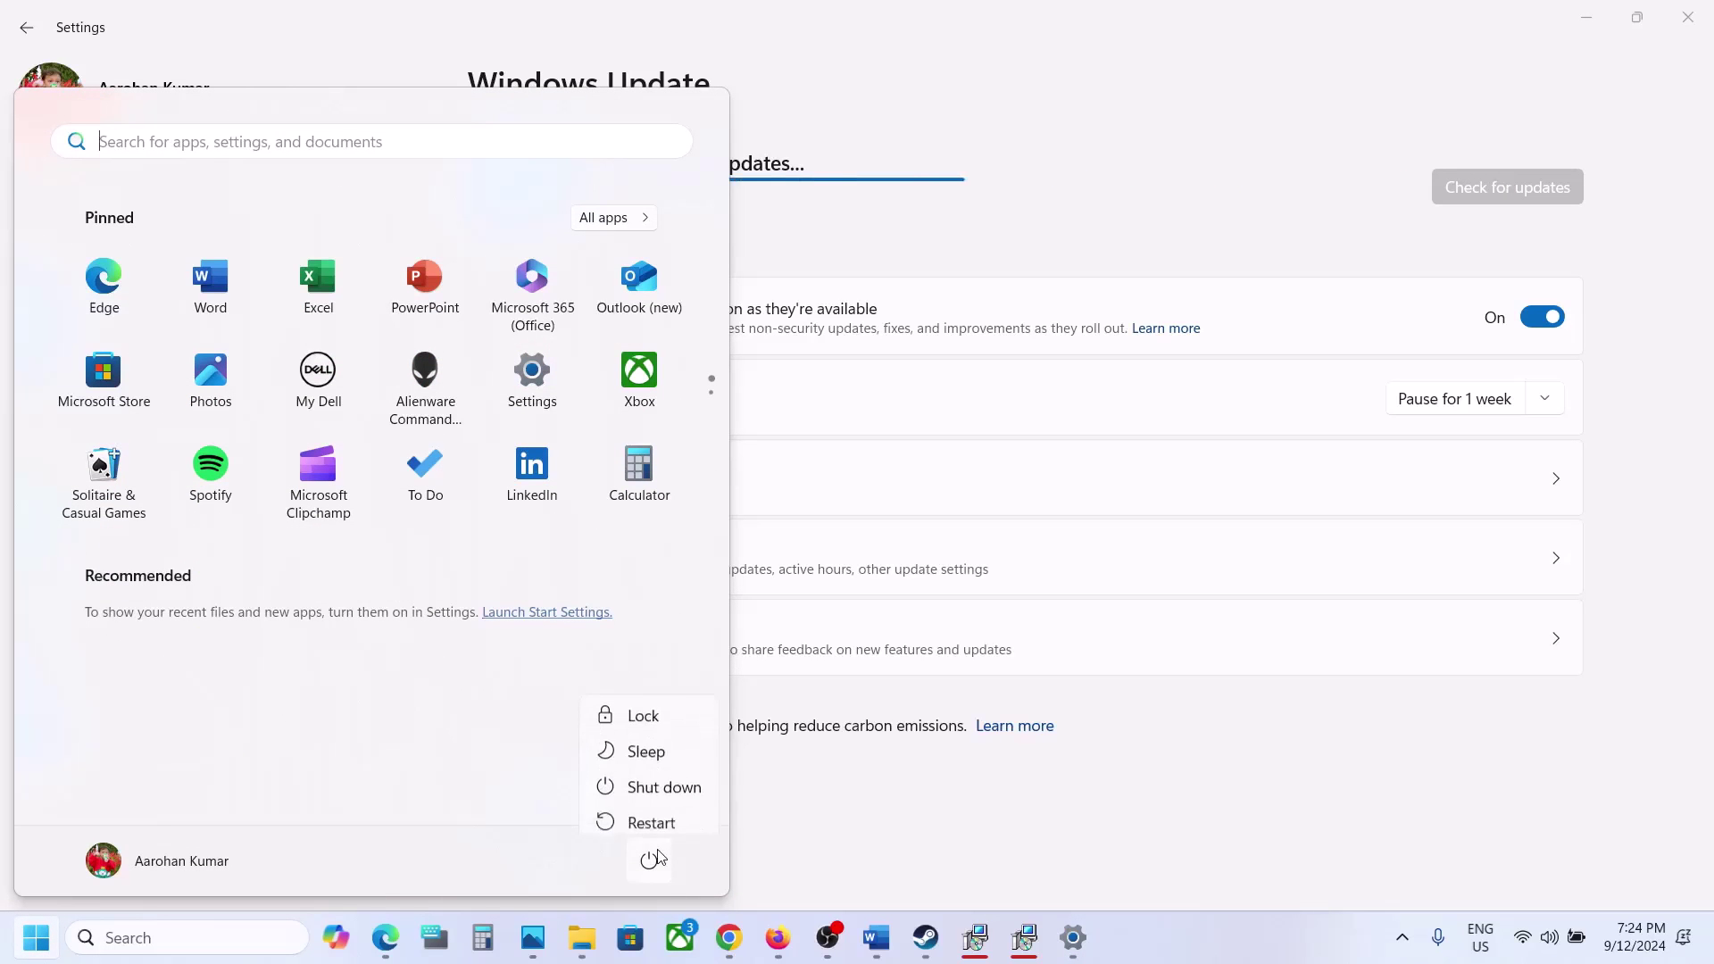
left_click(1103, 749)
left_click(1103, 750)
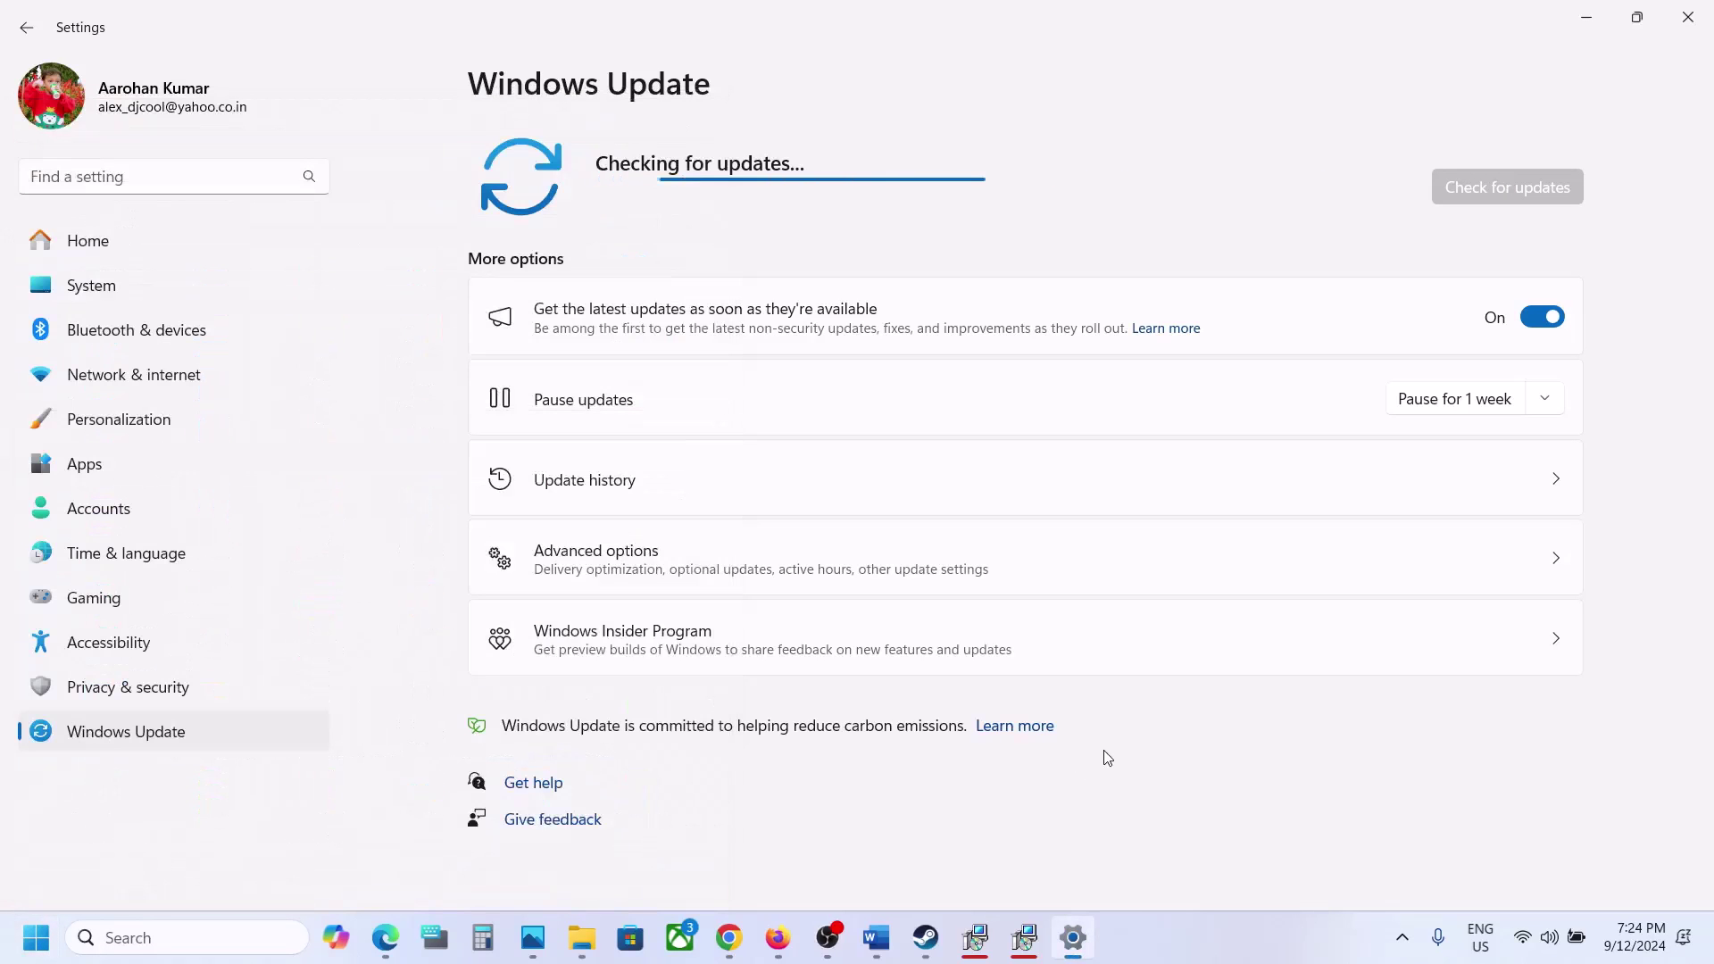
Switch back to Word and copy the line "View Advanced system settings" from the virtual memory instructions.
left_click(894, 948)
scroll(1115, 896, "down", 3)
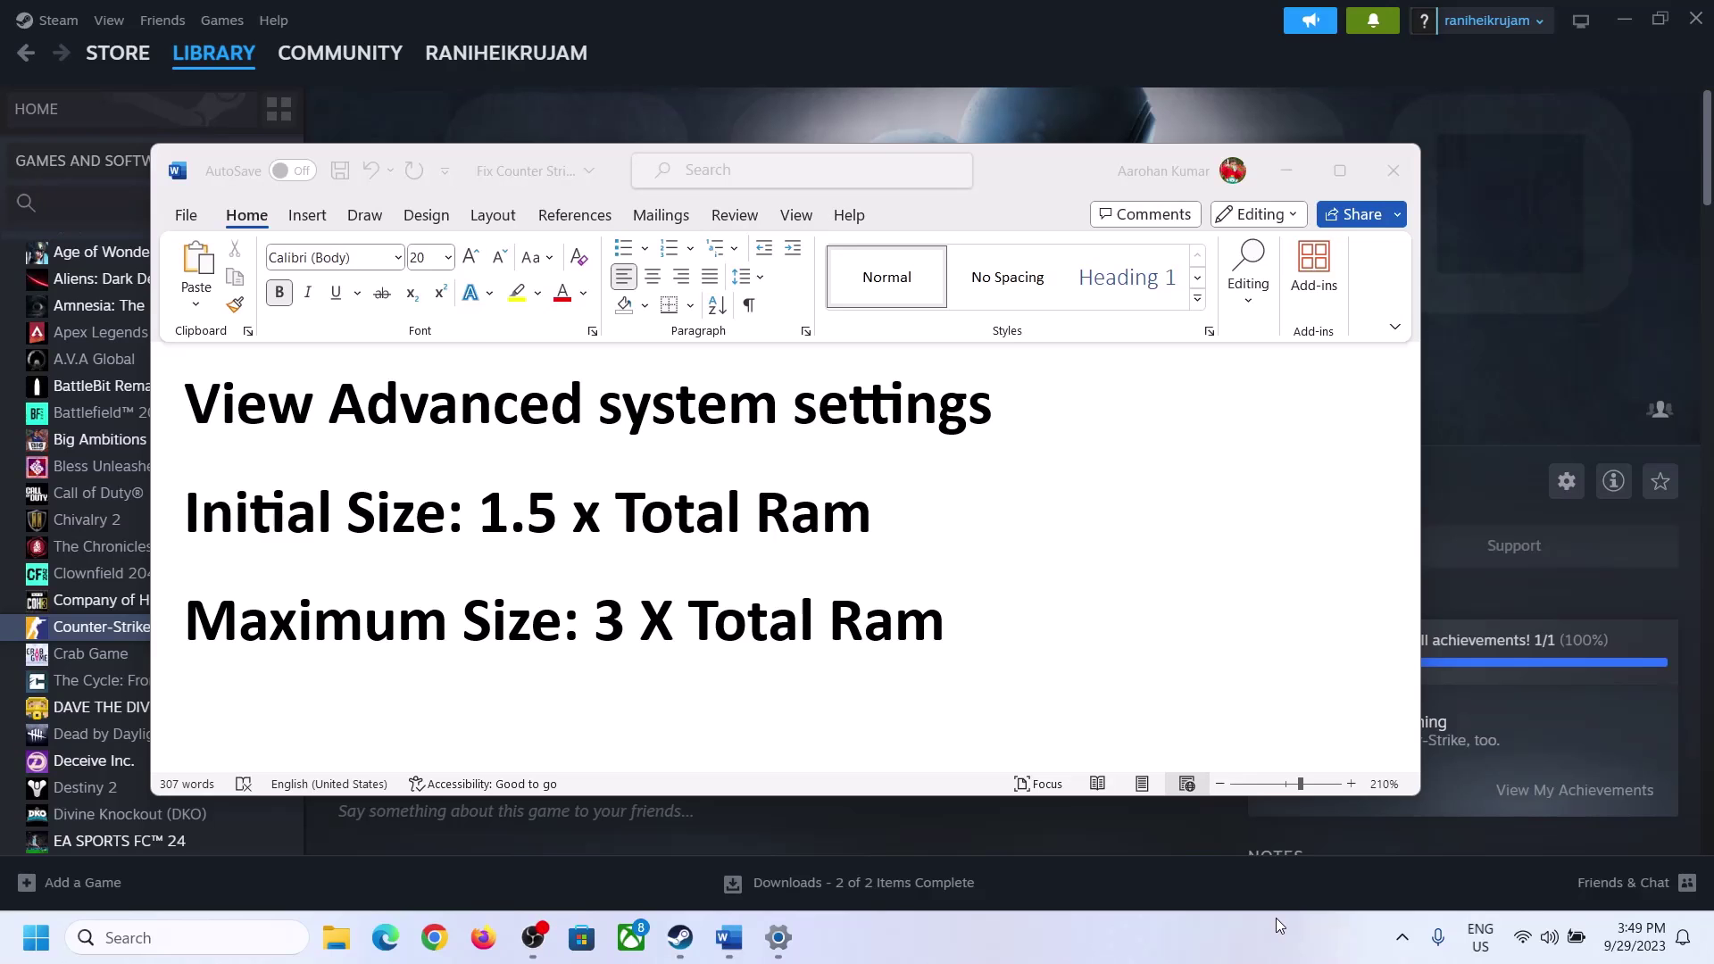
left_click(242, 415)
left_click_drag(203, 412, 925, 445)
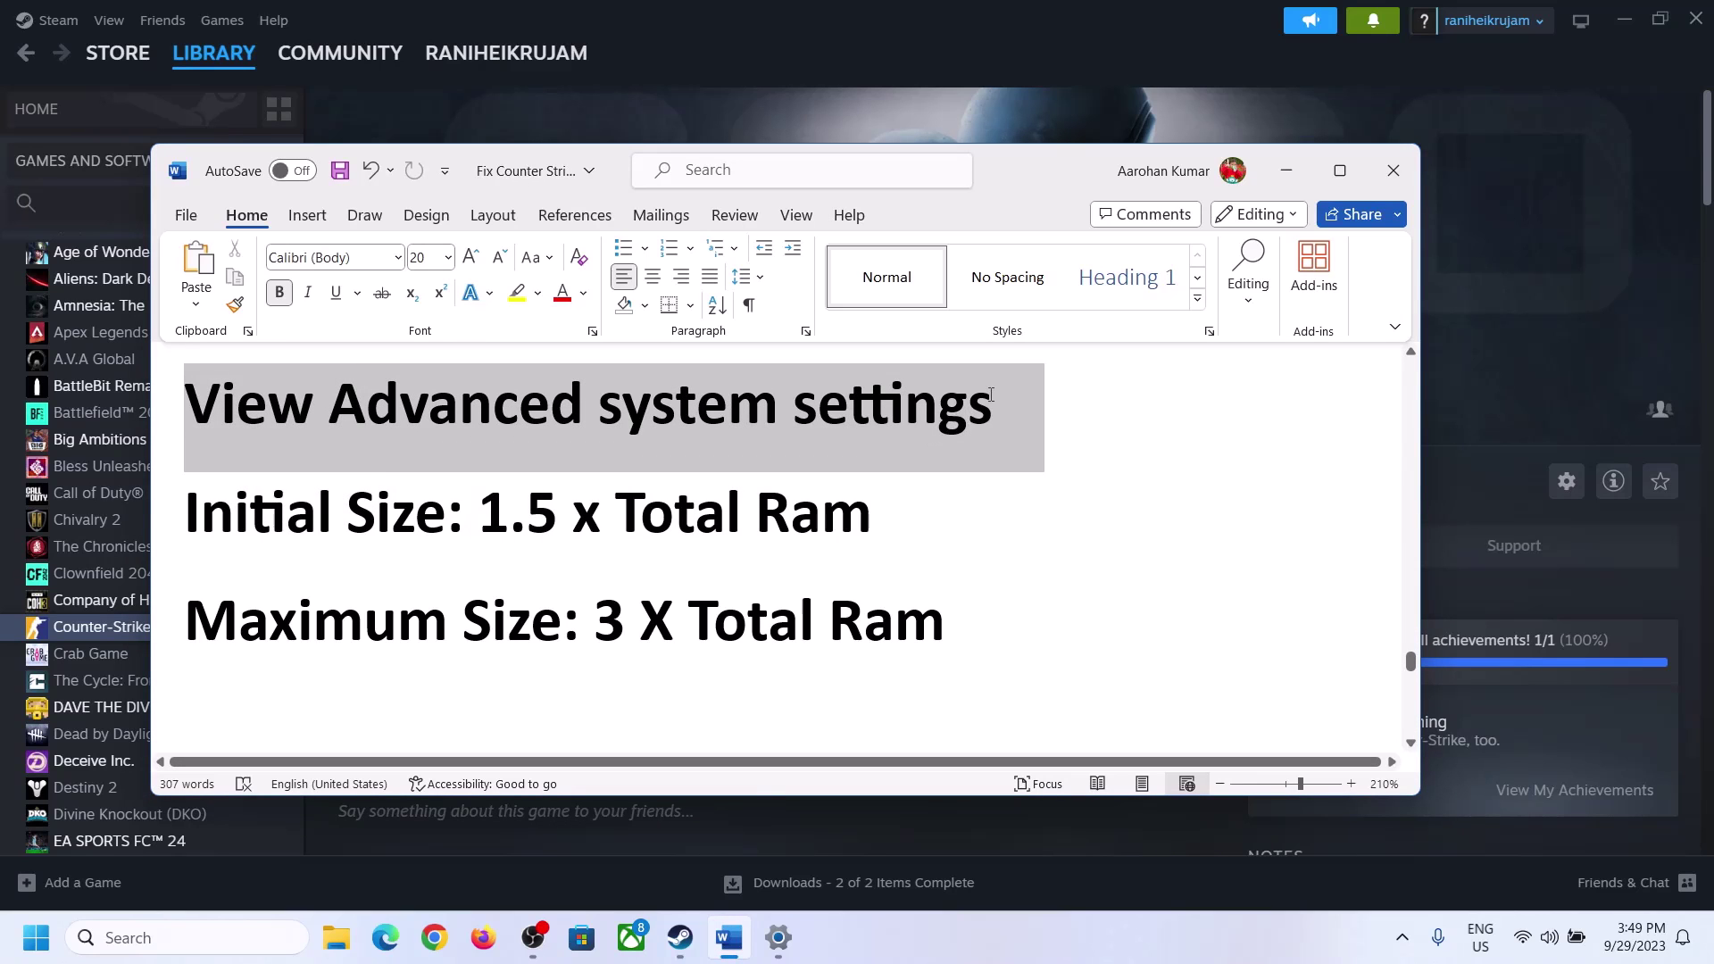
key("ctrl+c")
Search Windows for the copied phrase and open View advanced system settings.
left_click(209, 937)
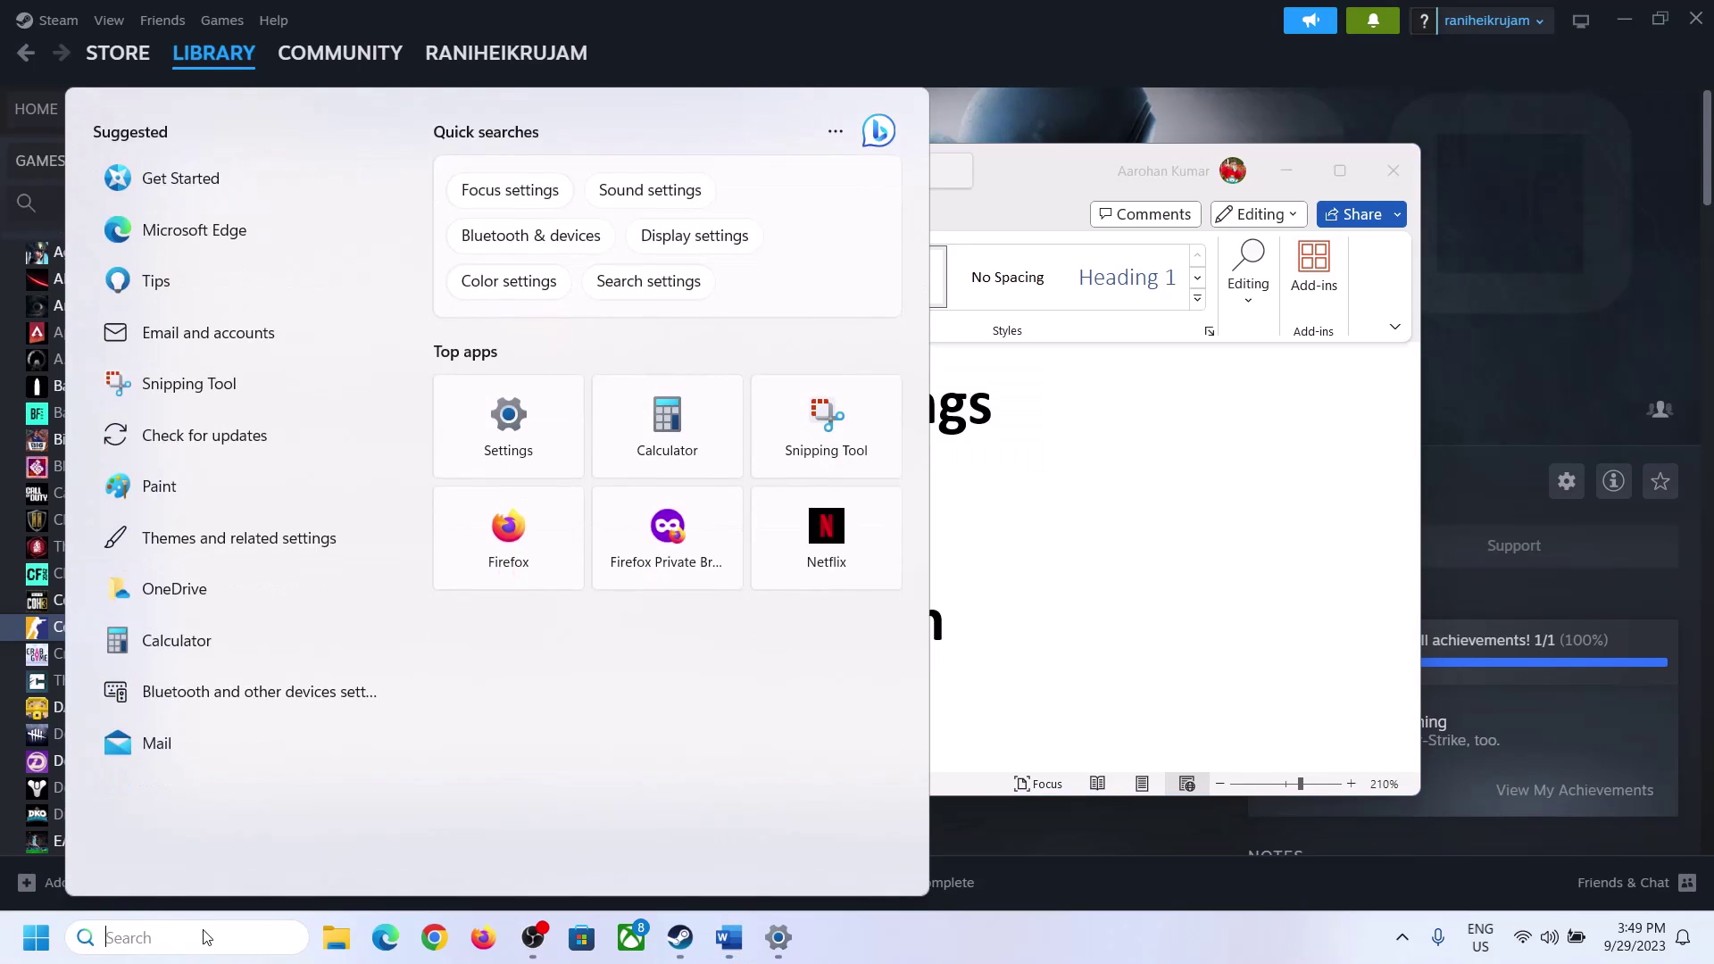
key("ctrl+v")
left_click(240, 258)
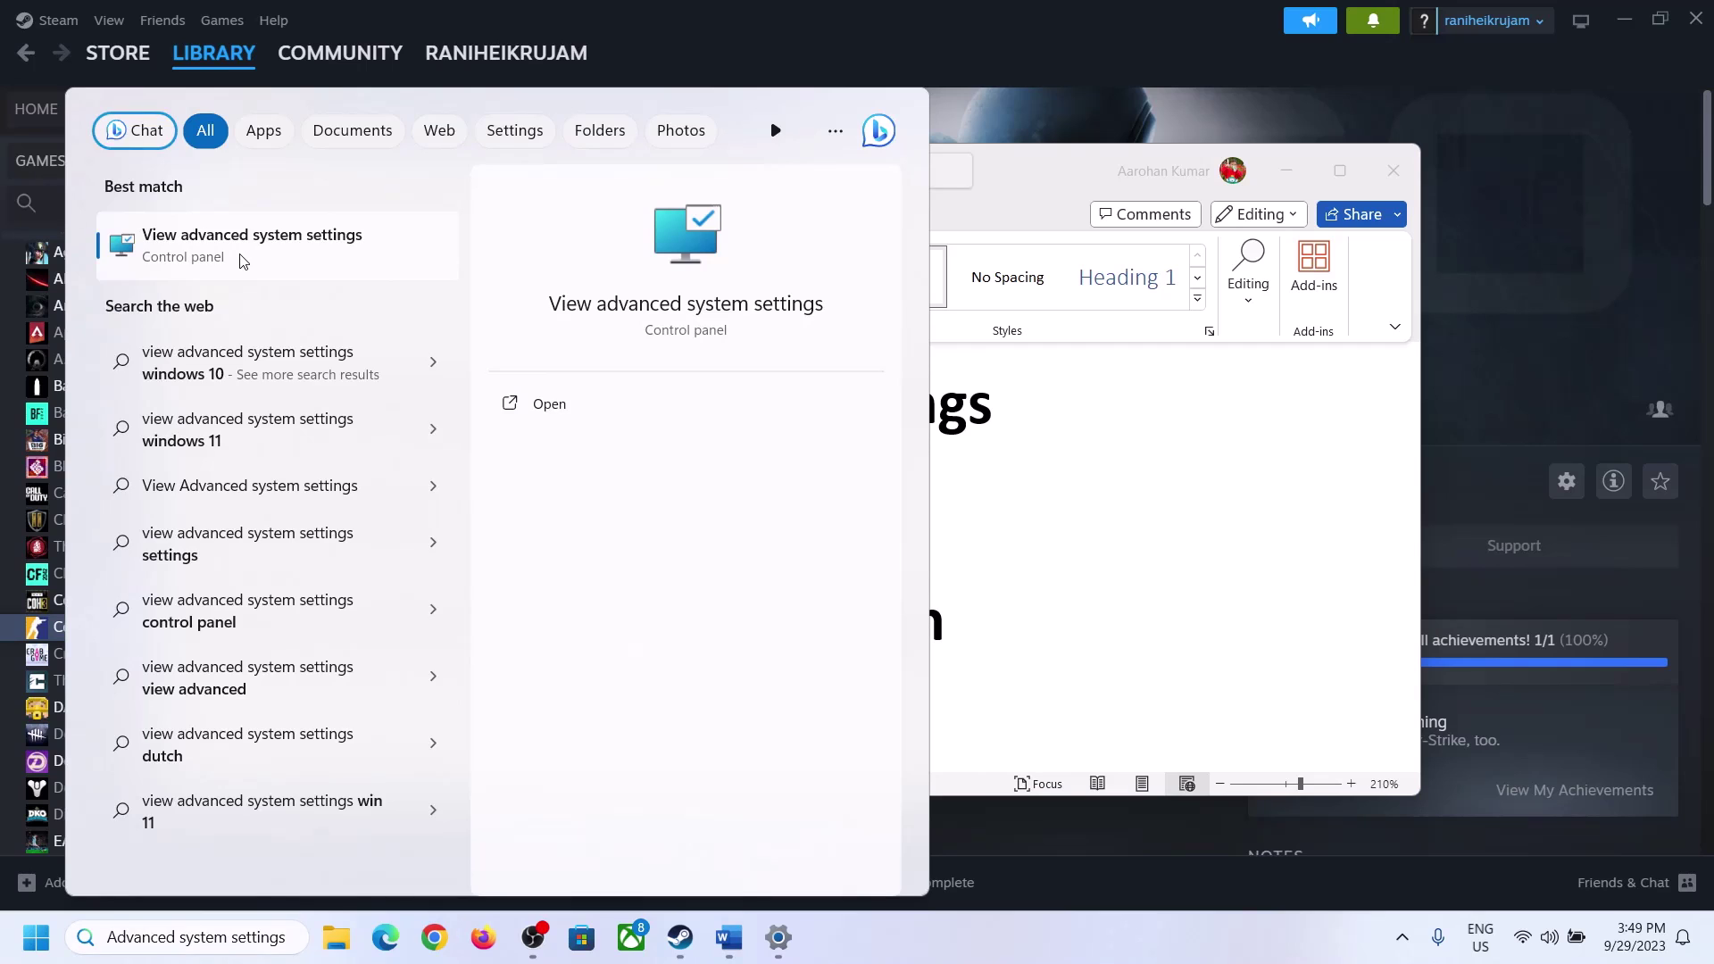
Open the Virtual Memory settings from Performance Options, disable automatic paging file management and choose a custom size for drive C.
left_click_drag(354, 169, 764, 303)
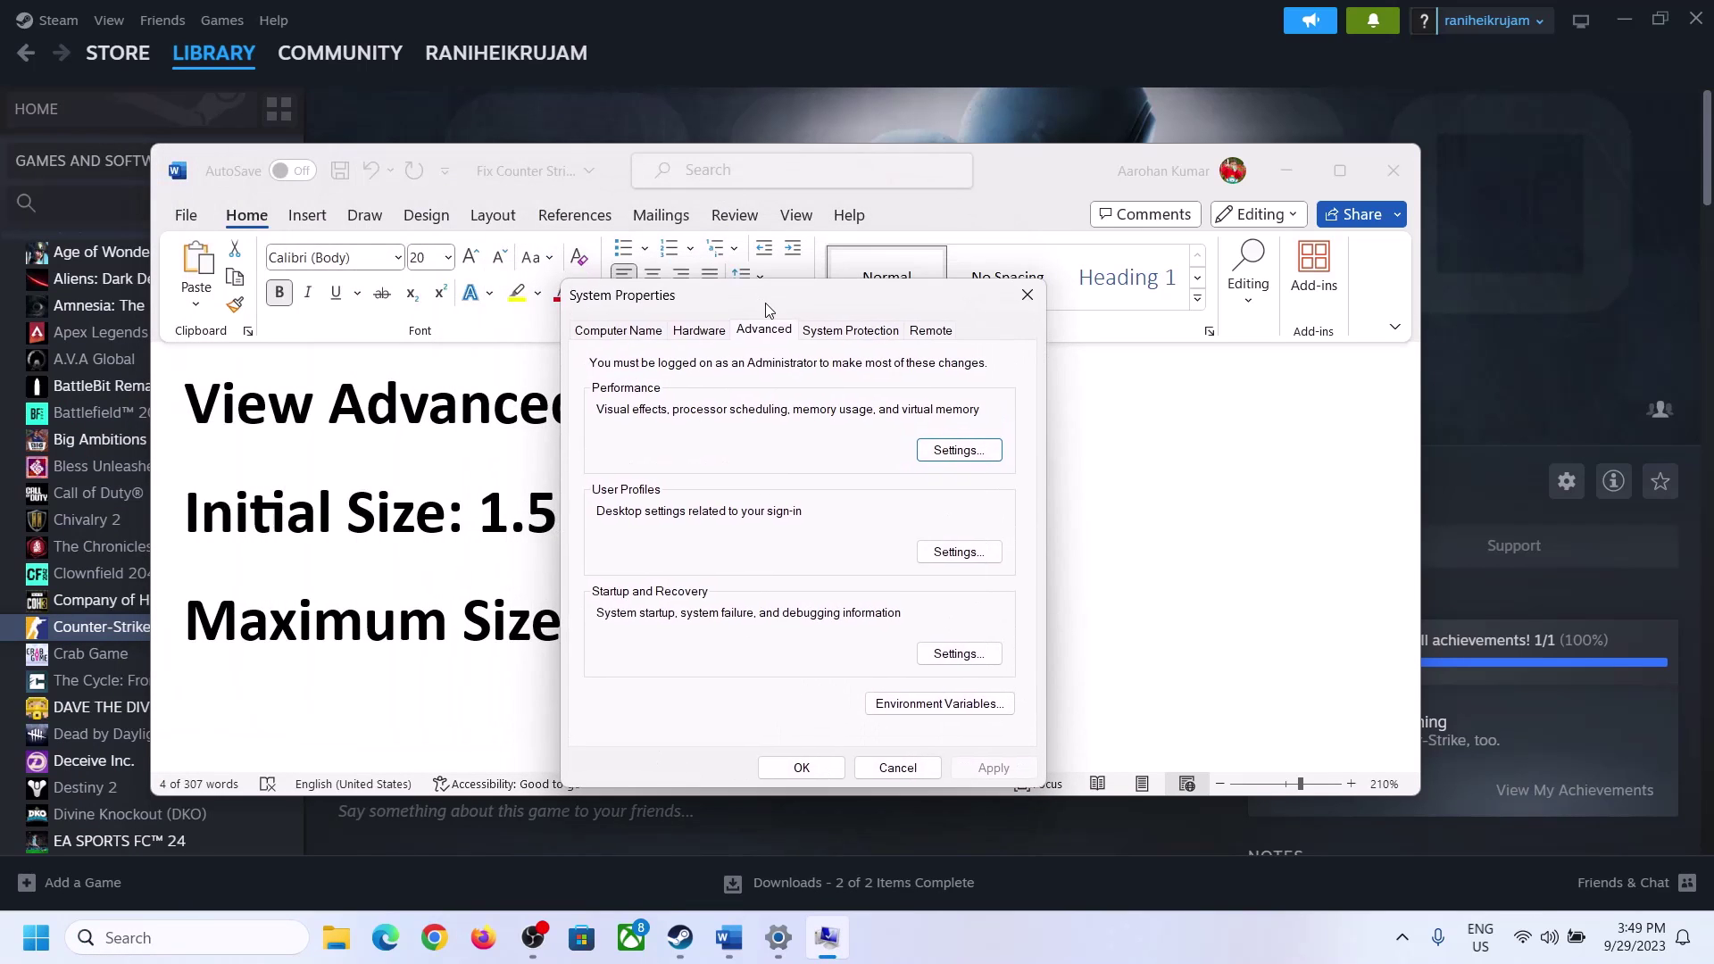
left_click(959, 450)
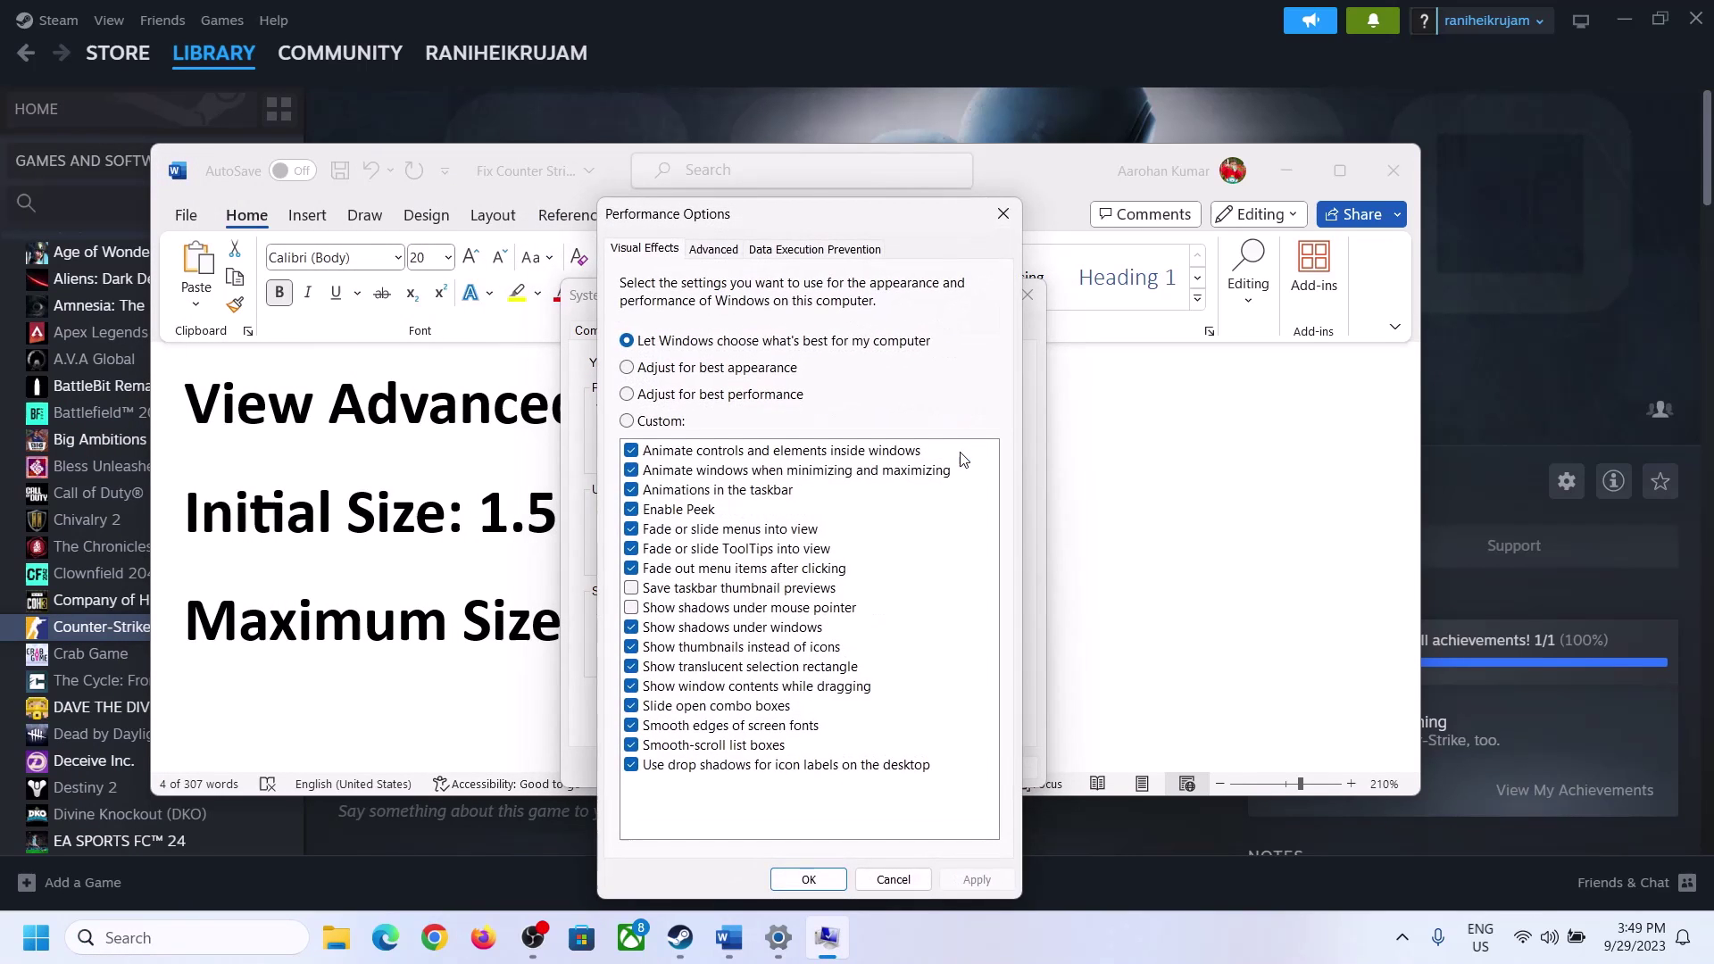
left_click(722, 258)
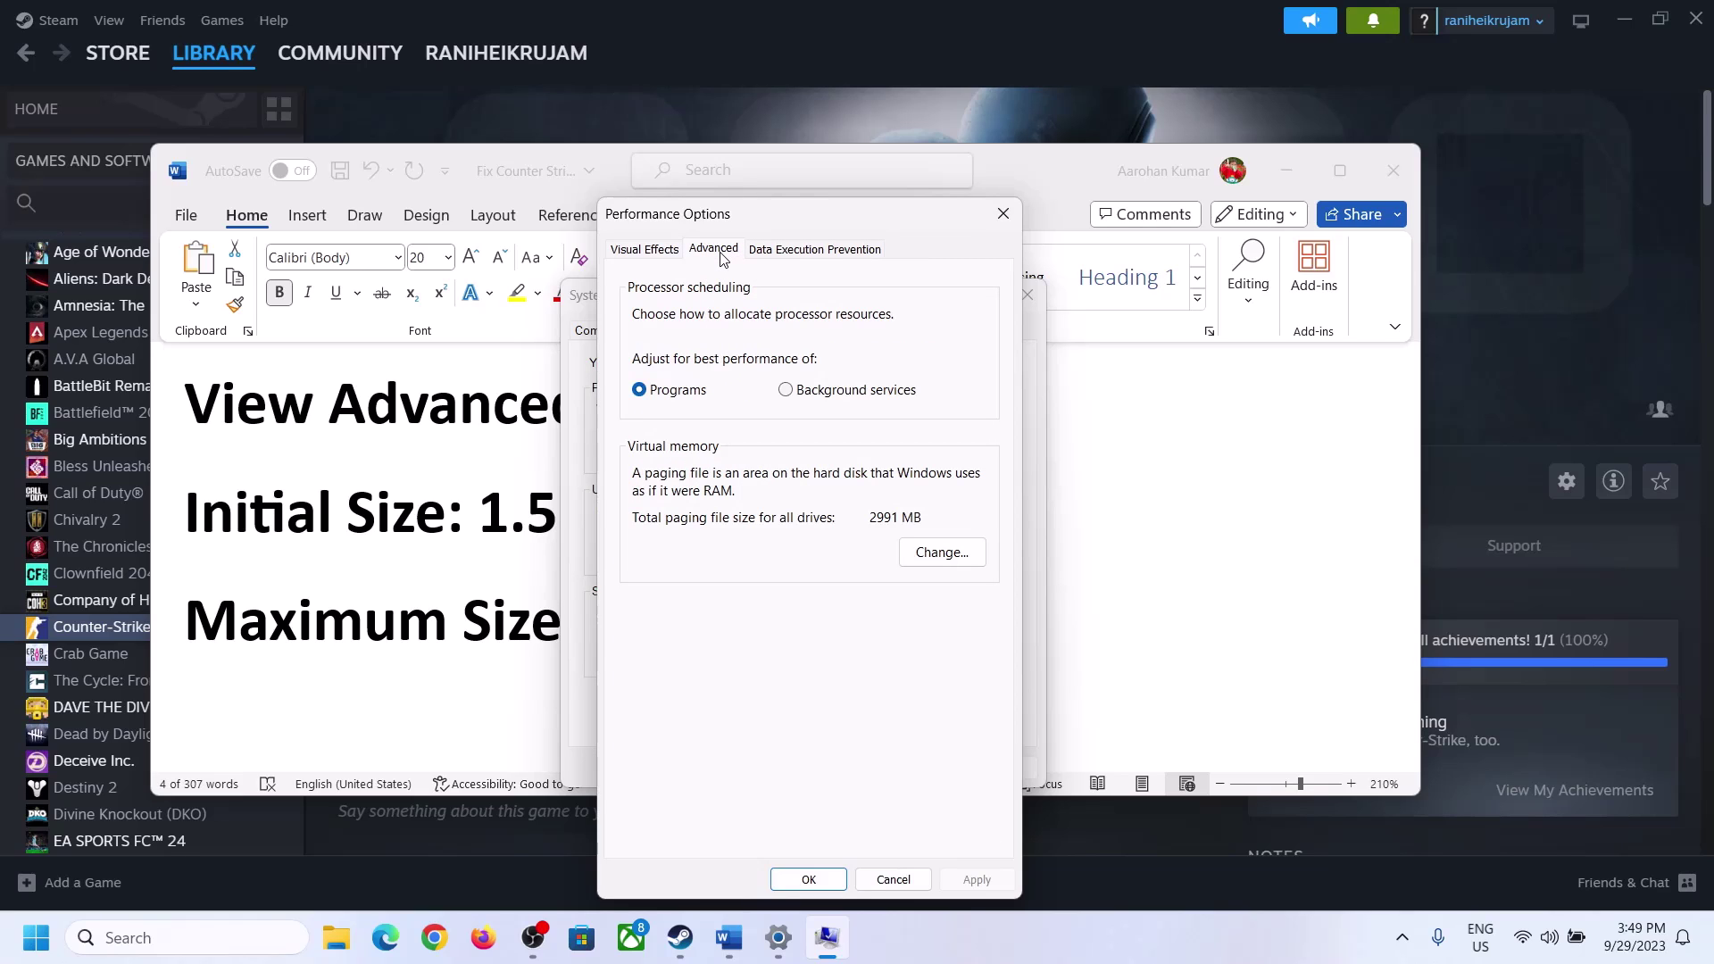
left_click(944, 553)
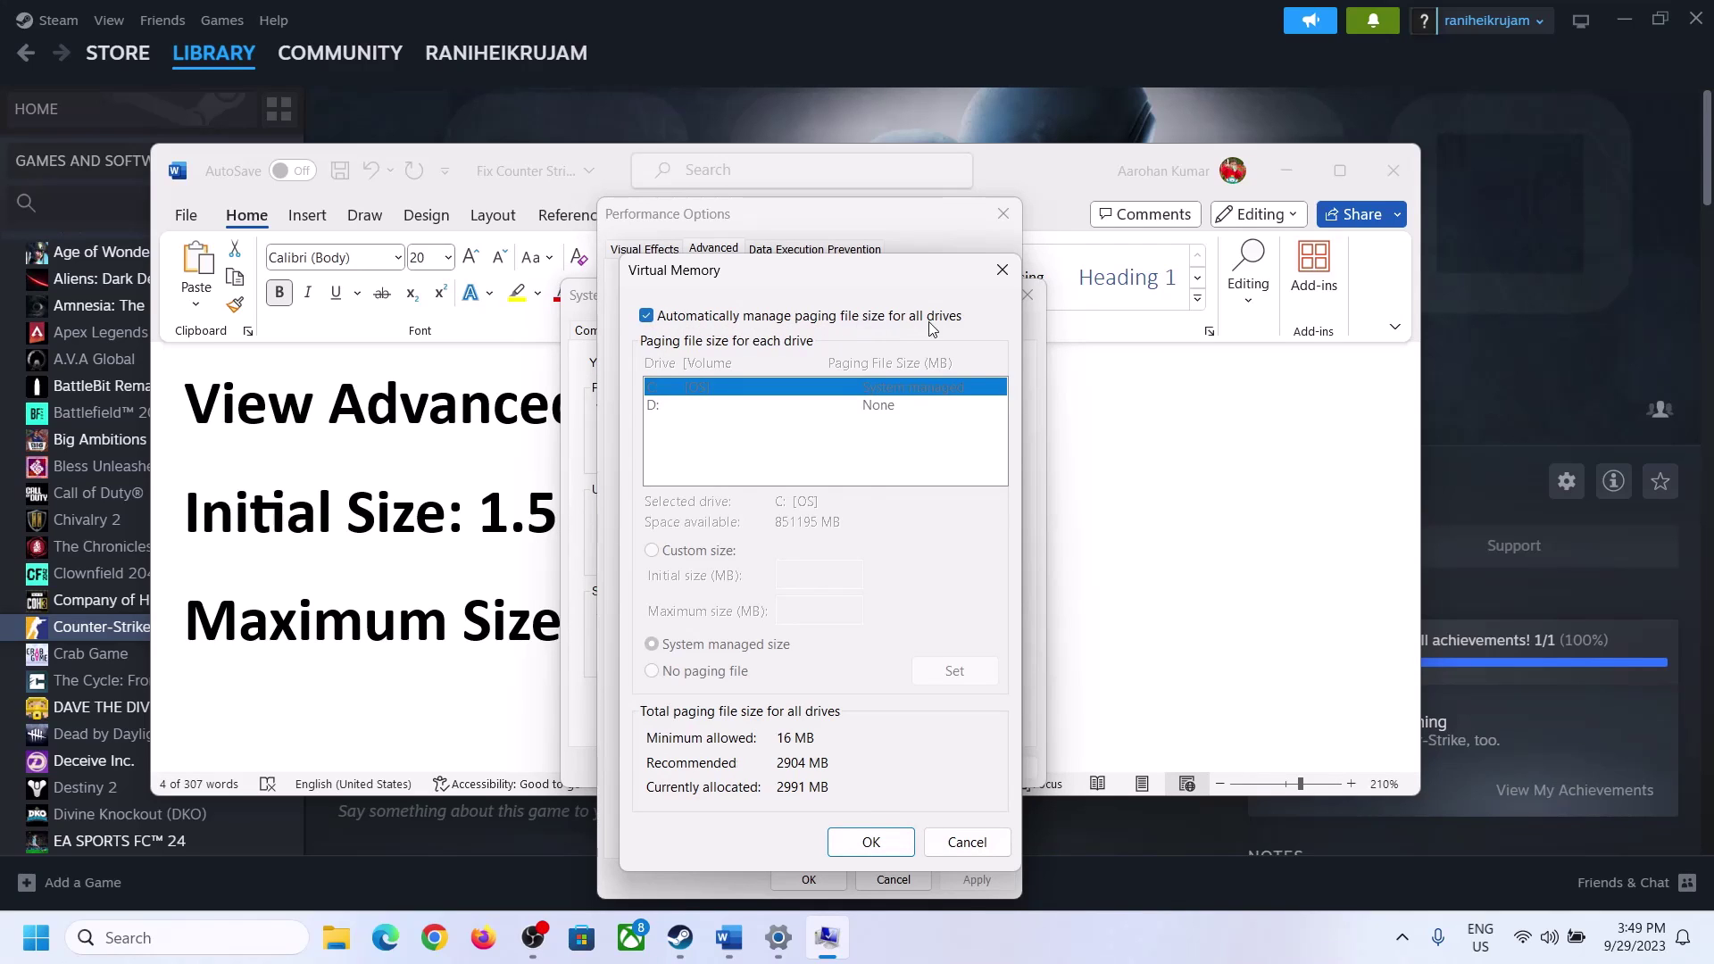
left_click(647, 318)
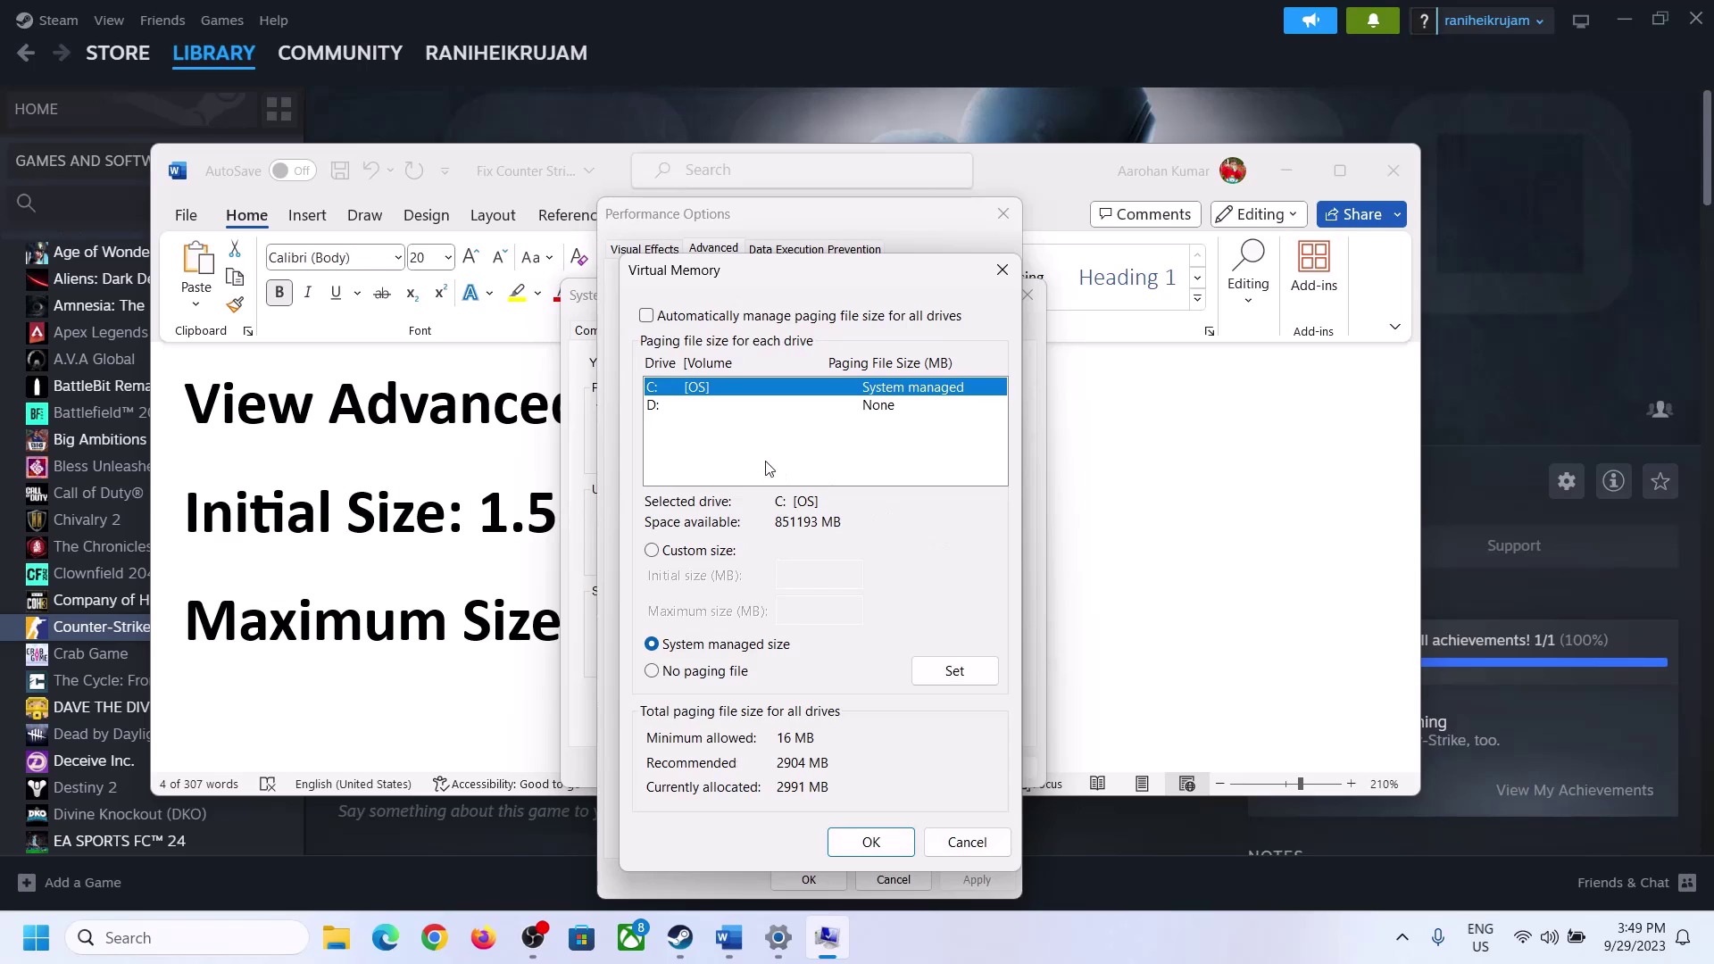
left_click(652, 551)
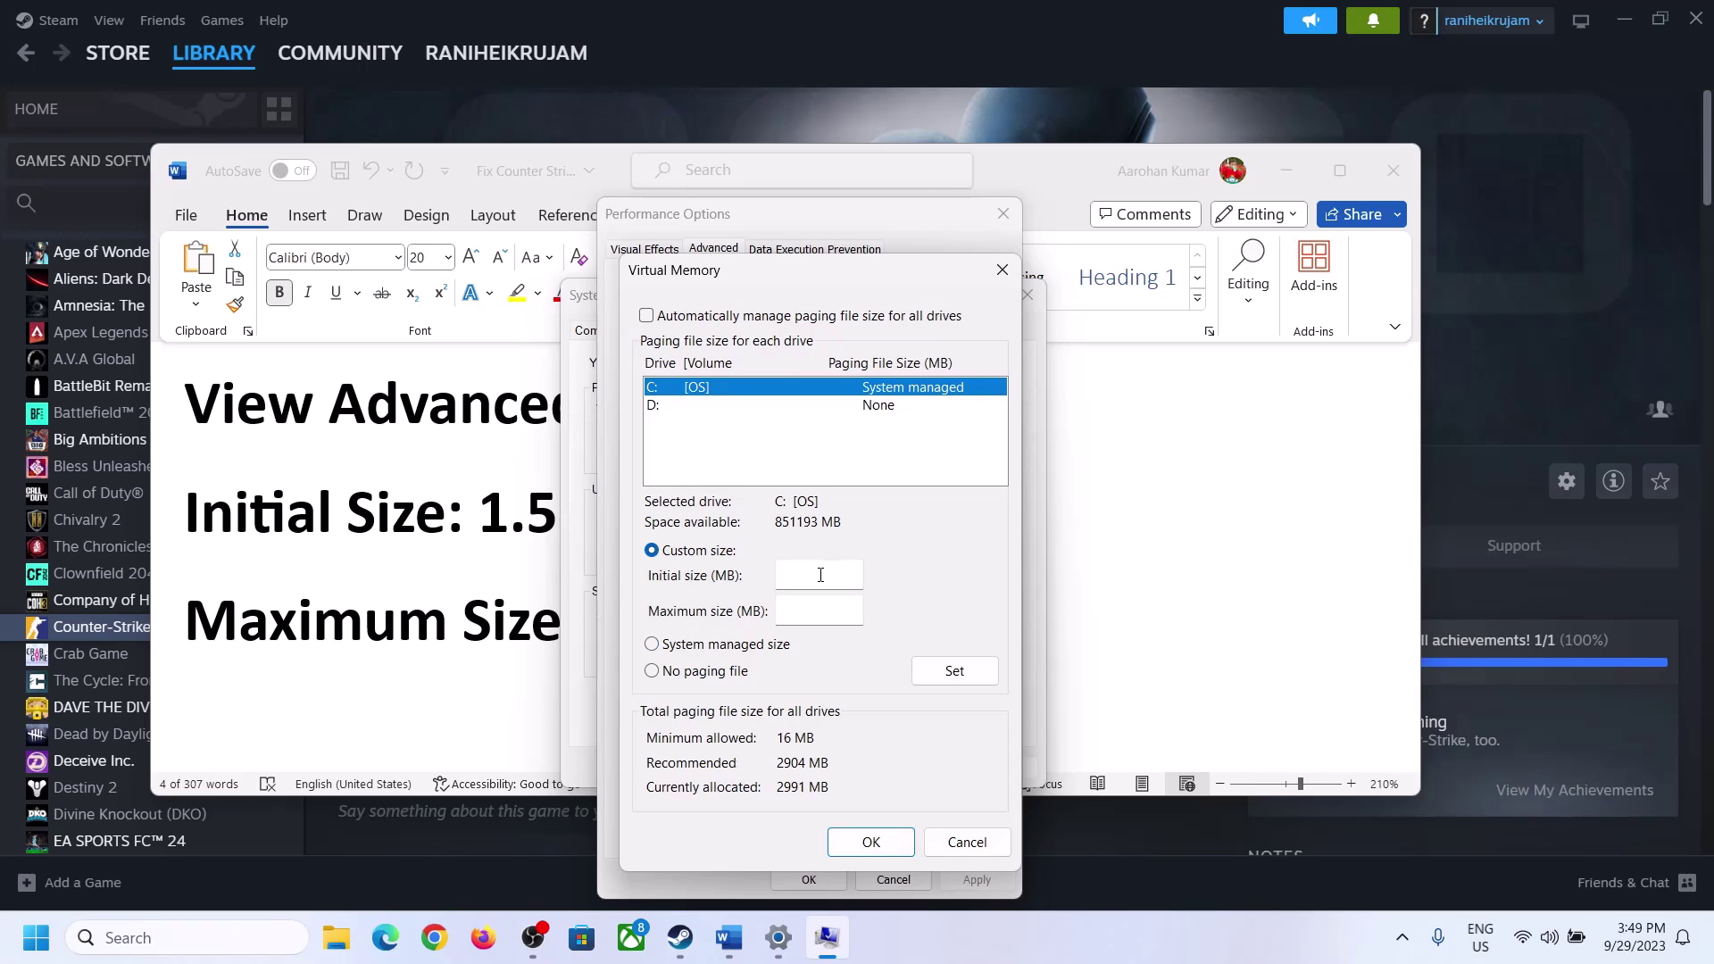
Check the initial size formula in the Word notes and look up the installed RAM on the System About page in Settings.
left_click(503, 527)
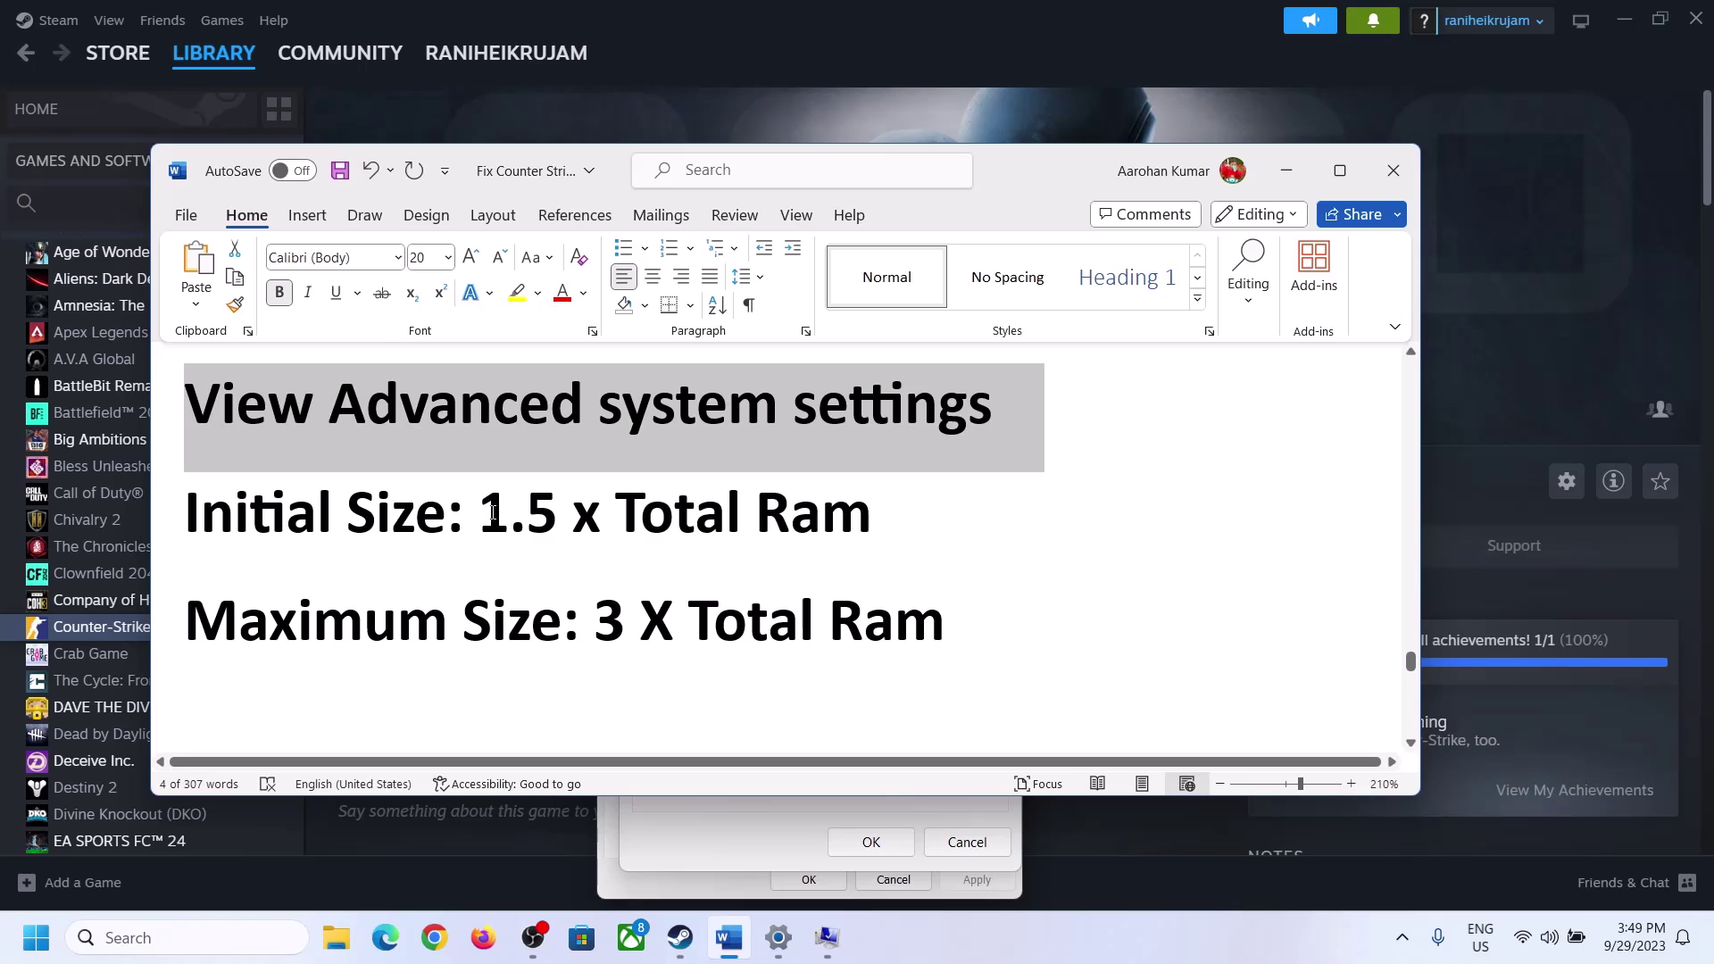
left_click_drag(493, 513, 791, 527)
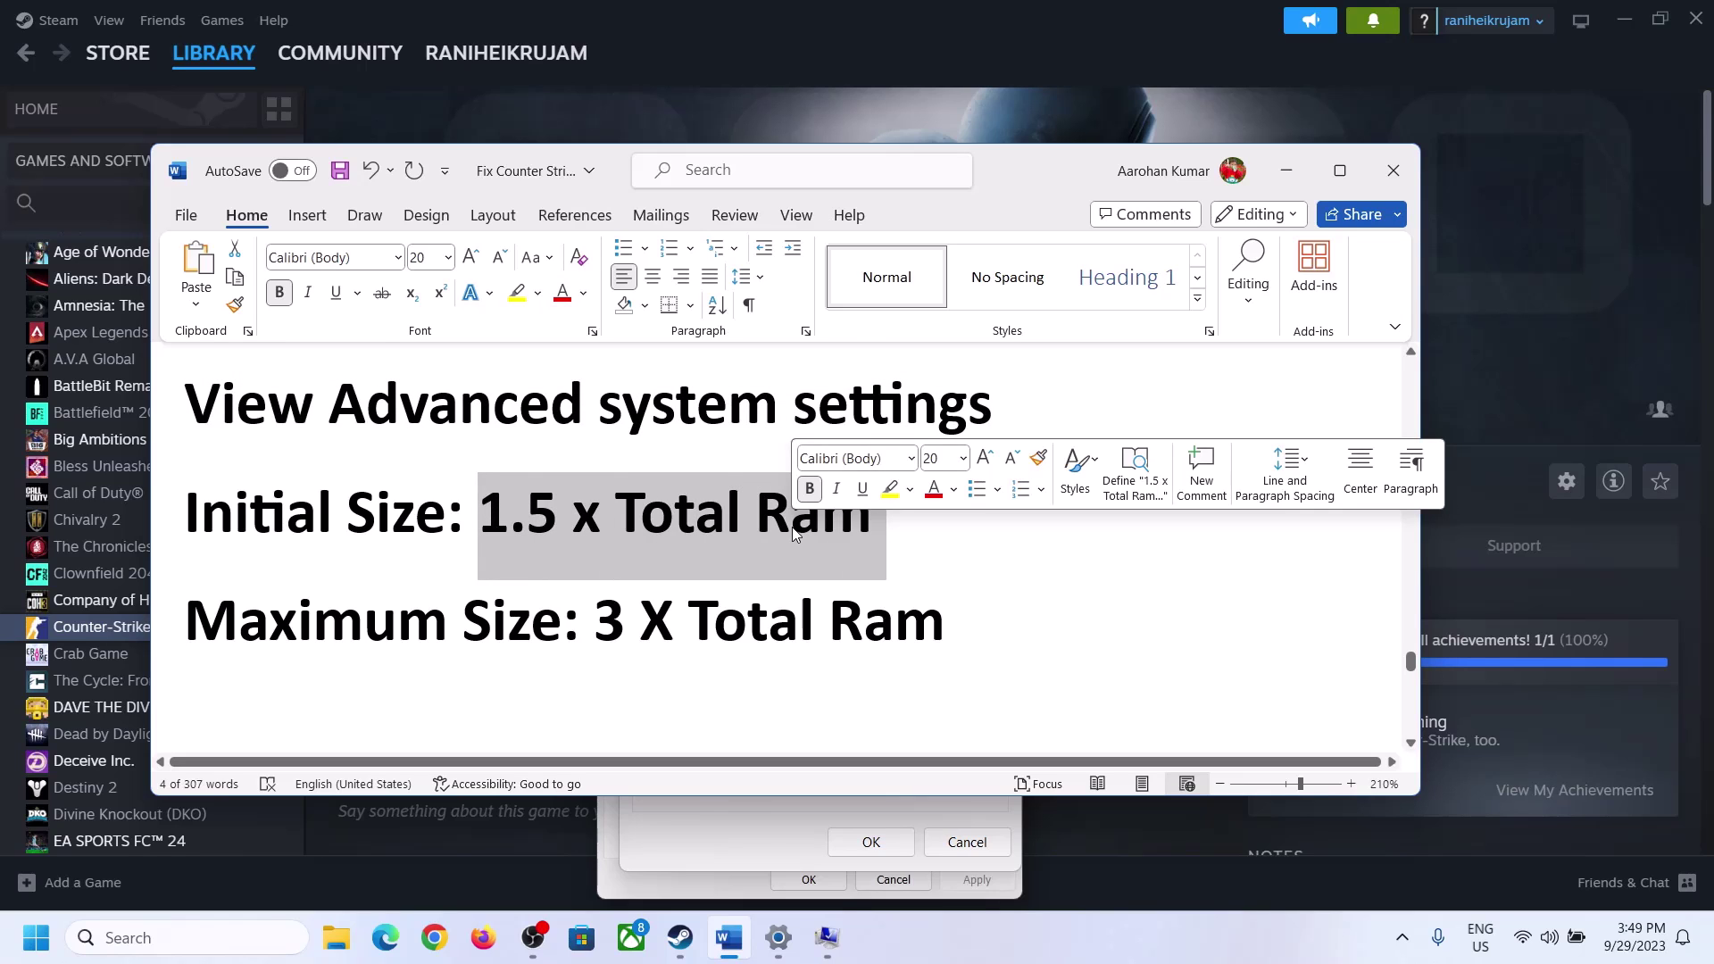
left_click(779, 939)
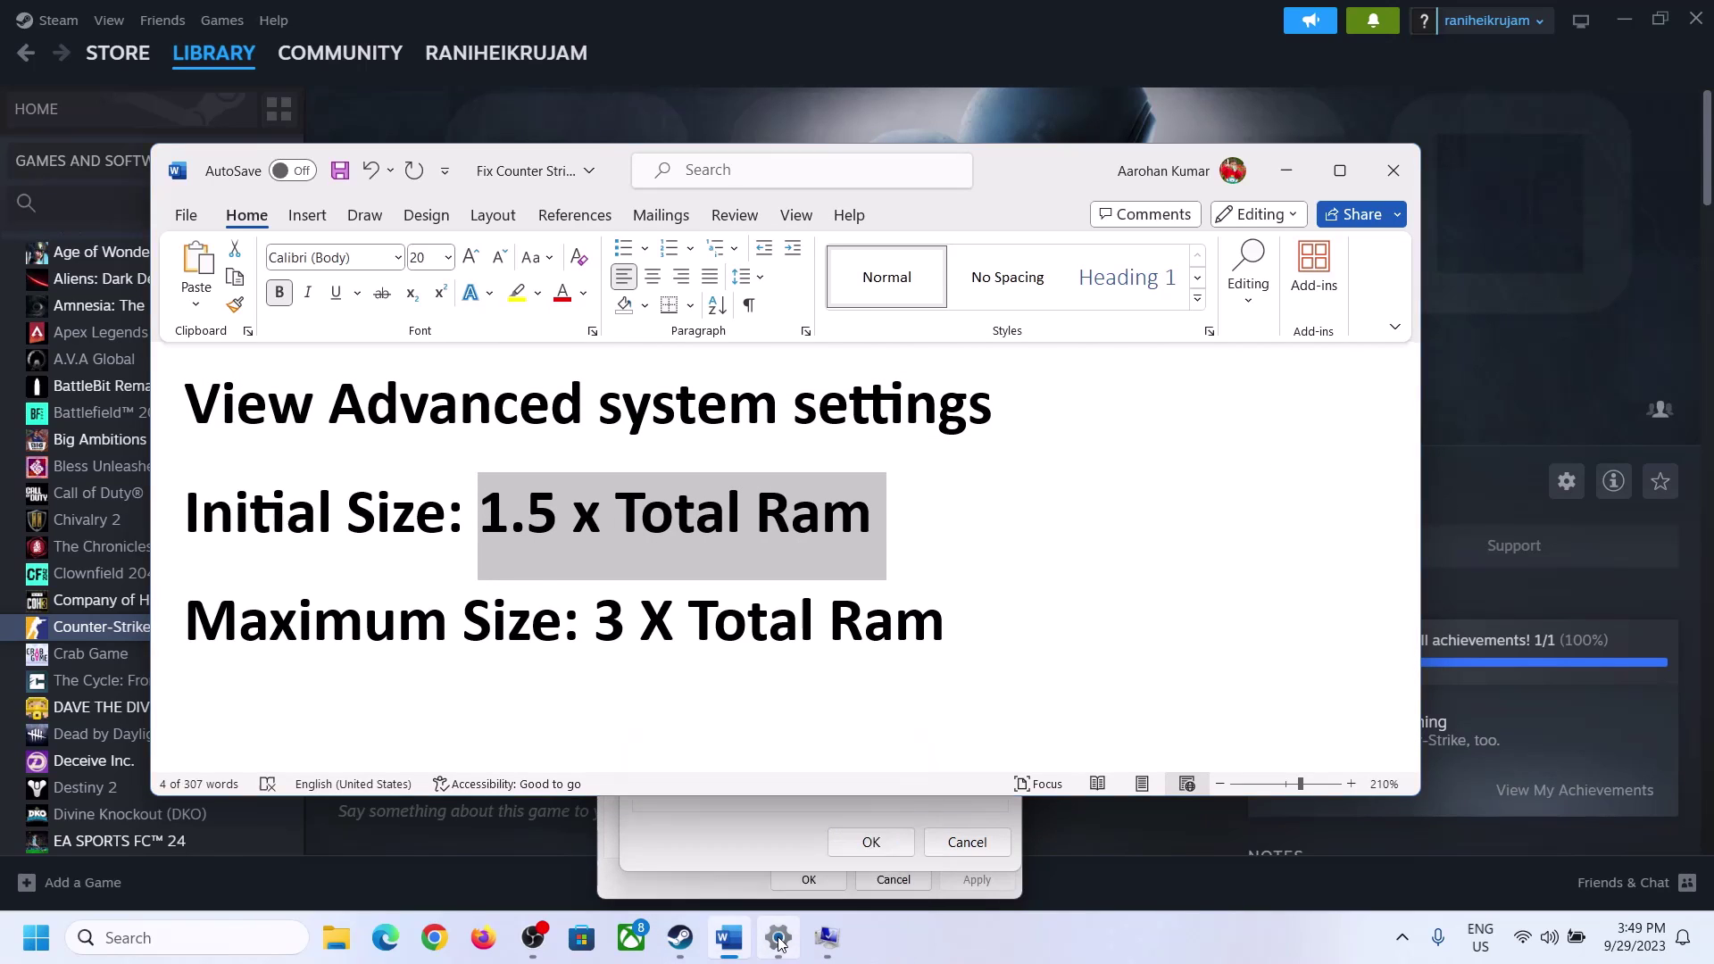
left_click(81, 294)
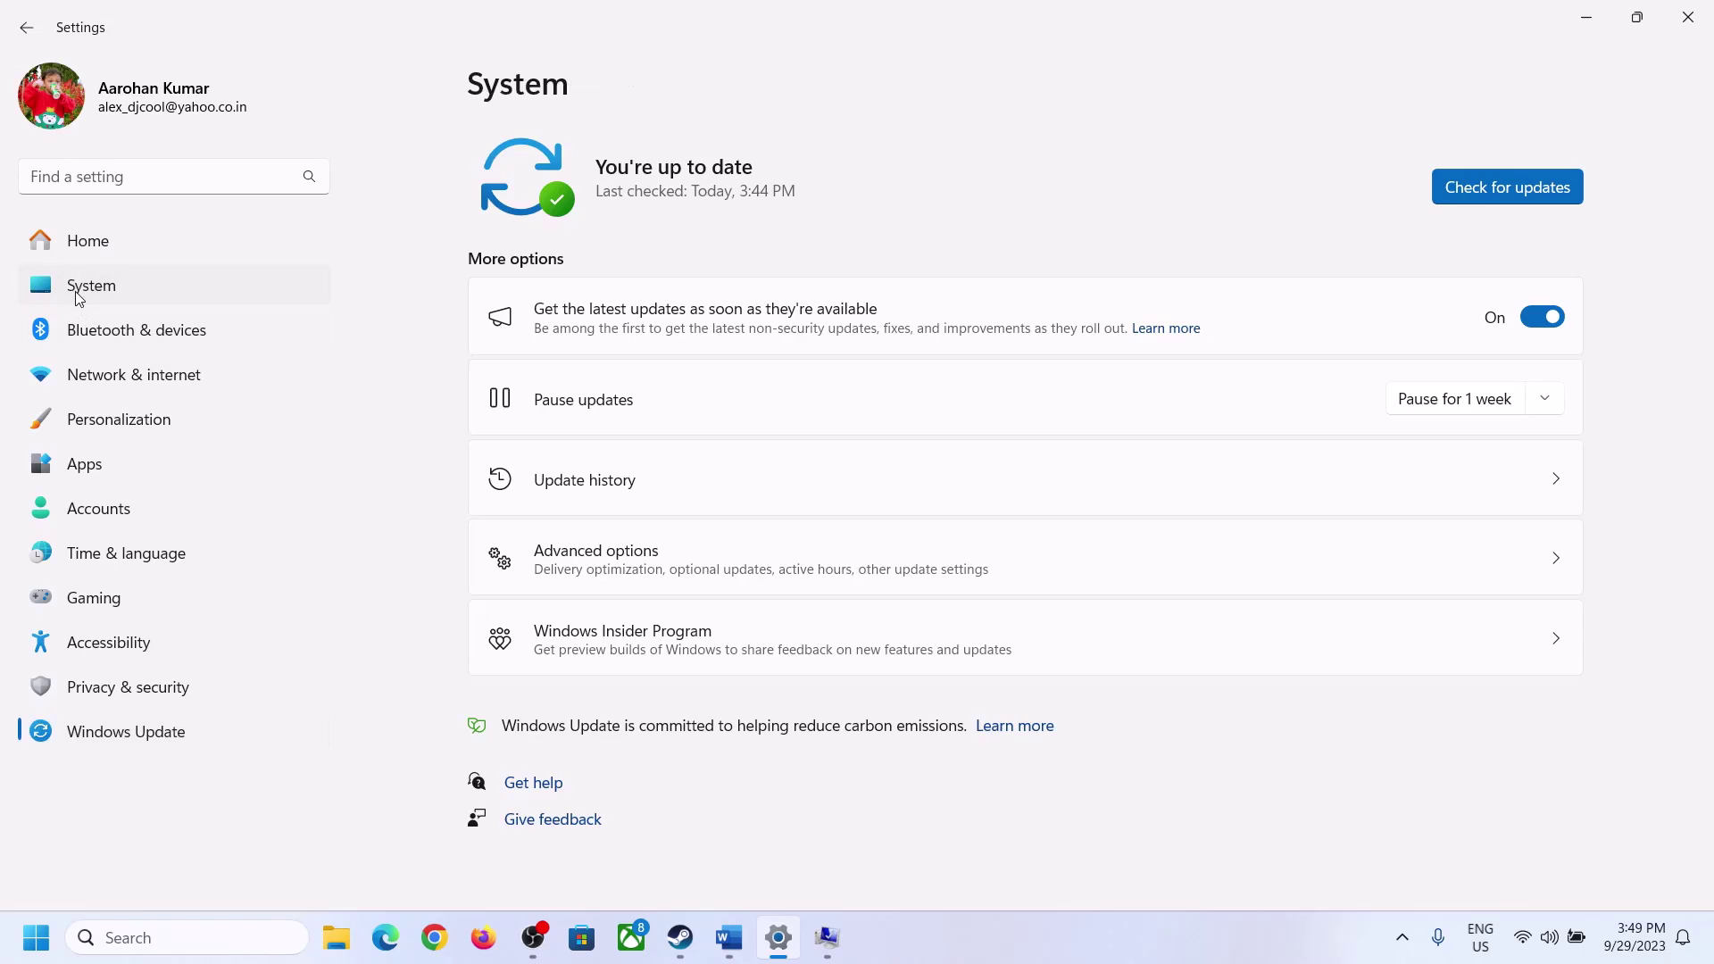
scroll(627, 707, "down", 7)
left_click(565, 844)
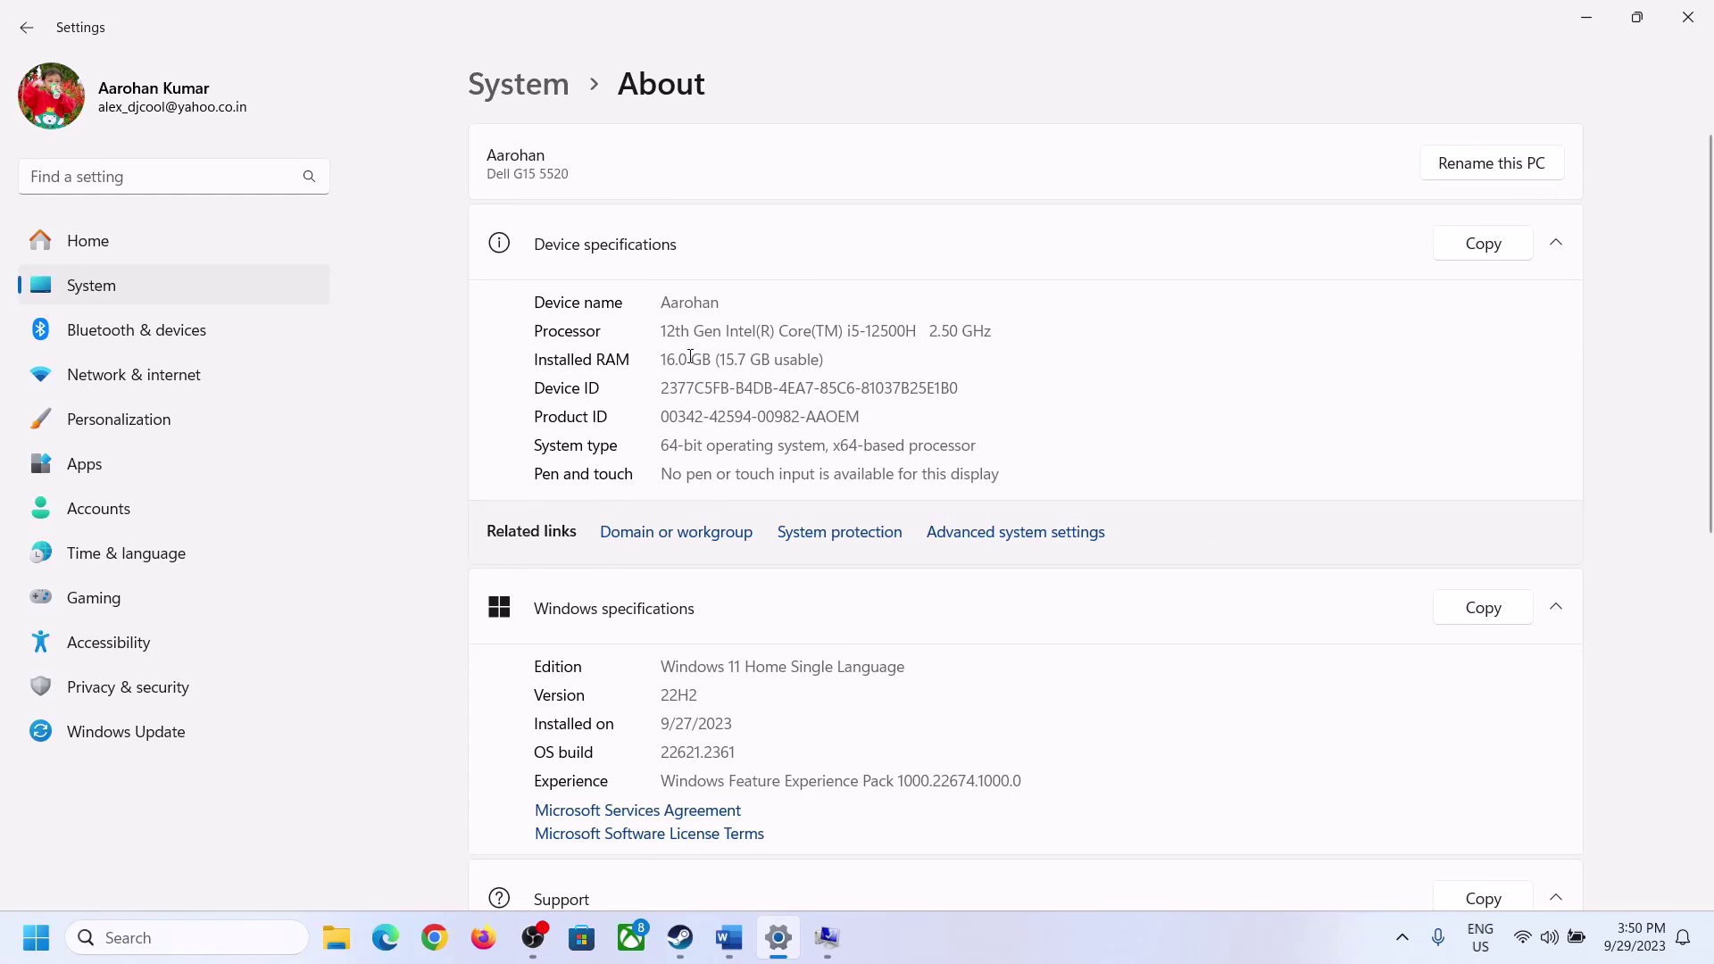
left_click_drag(675, 358, 652, 358)
left_click(689, 361)
left_click_drag(676, 358, 661, 358)
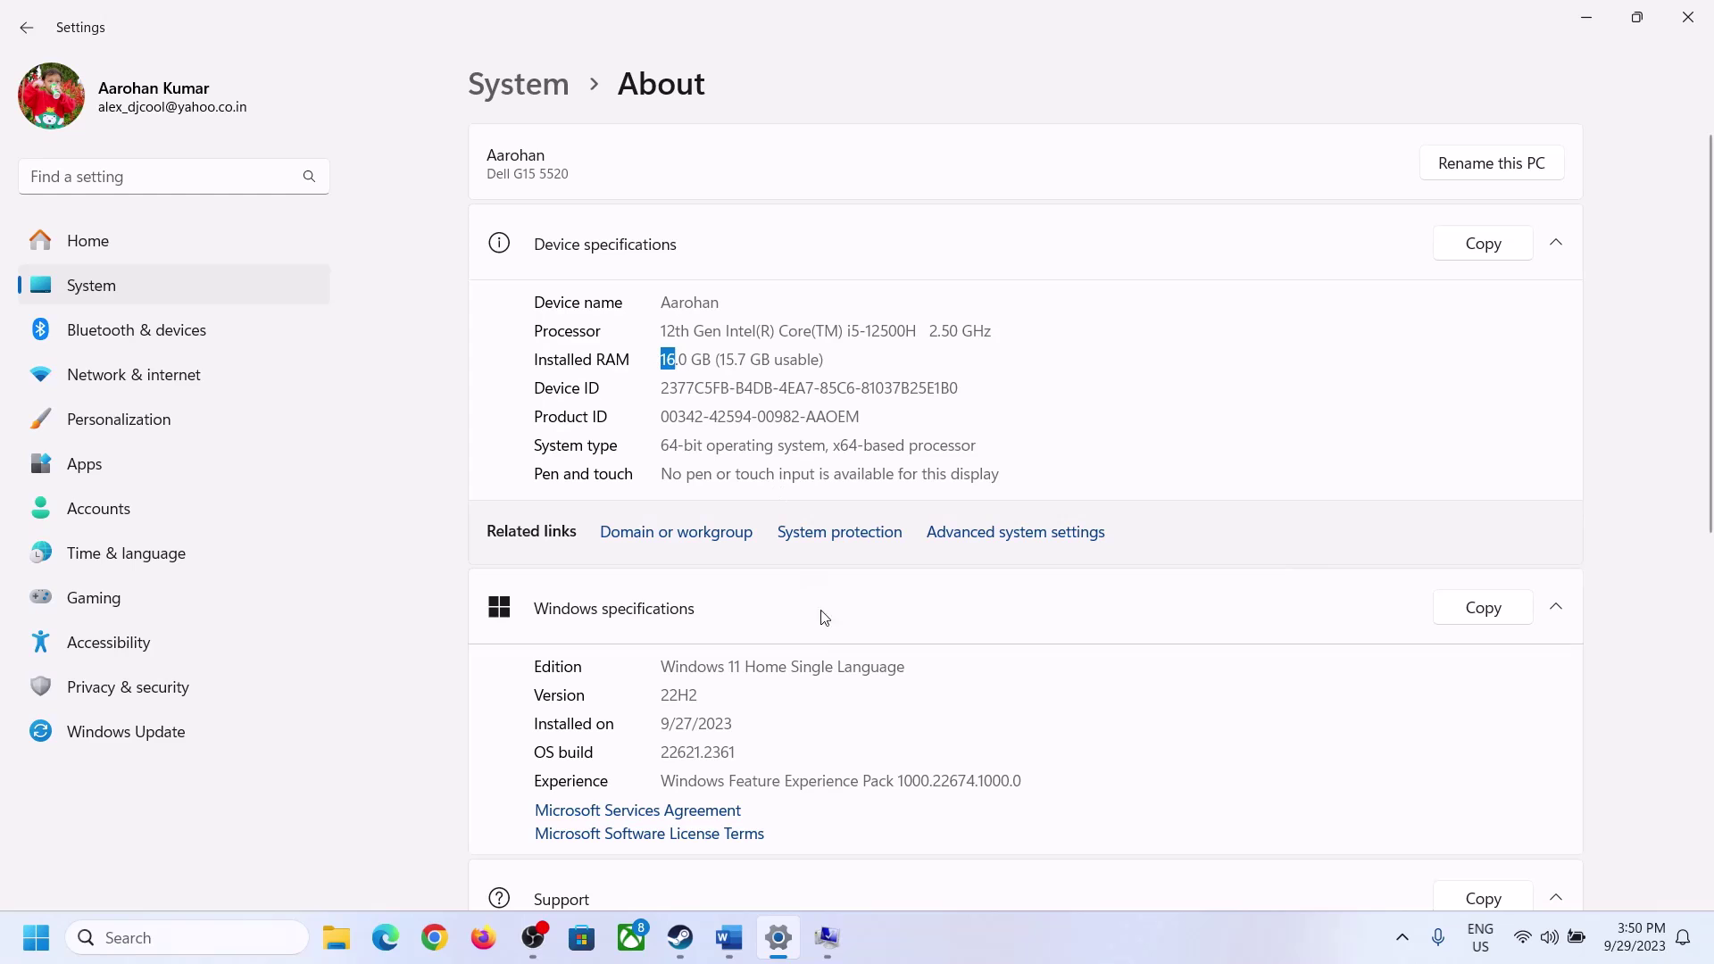
Return to the Virtual Memory dialog, then open Calculator by running "calc" and place it beside the dialog.
left_click(818, 940)
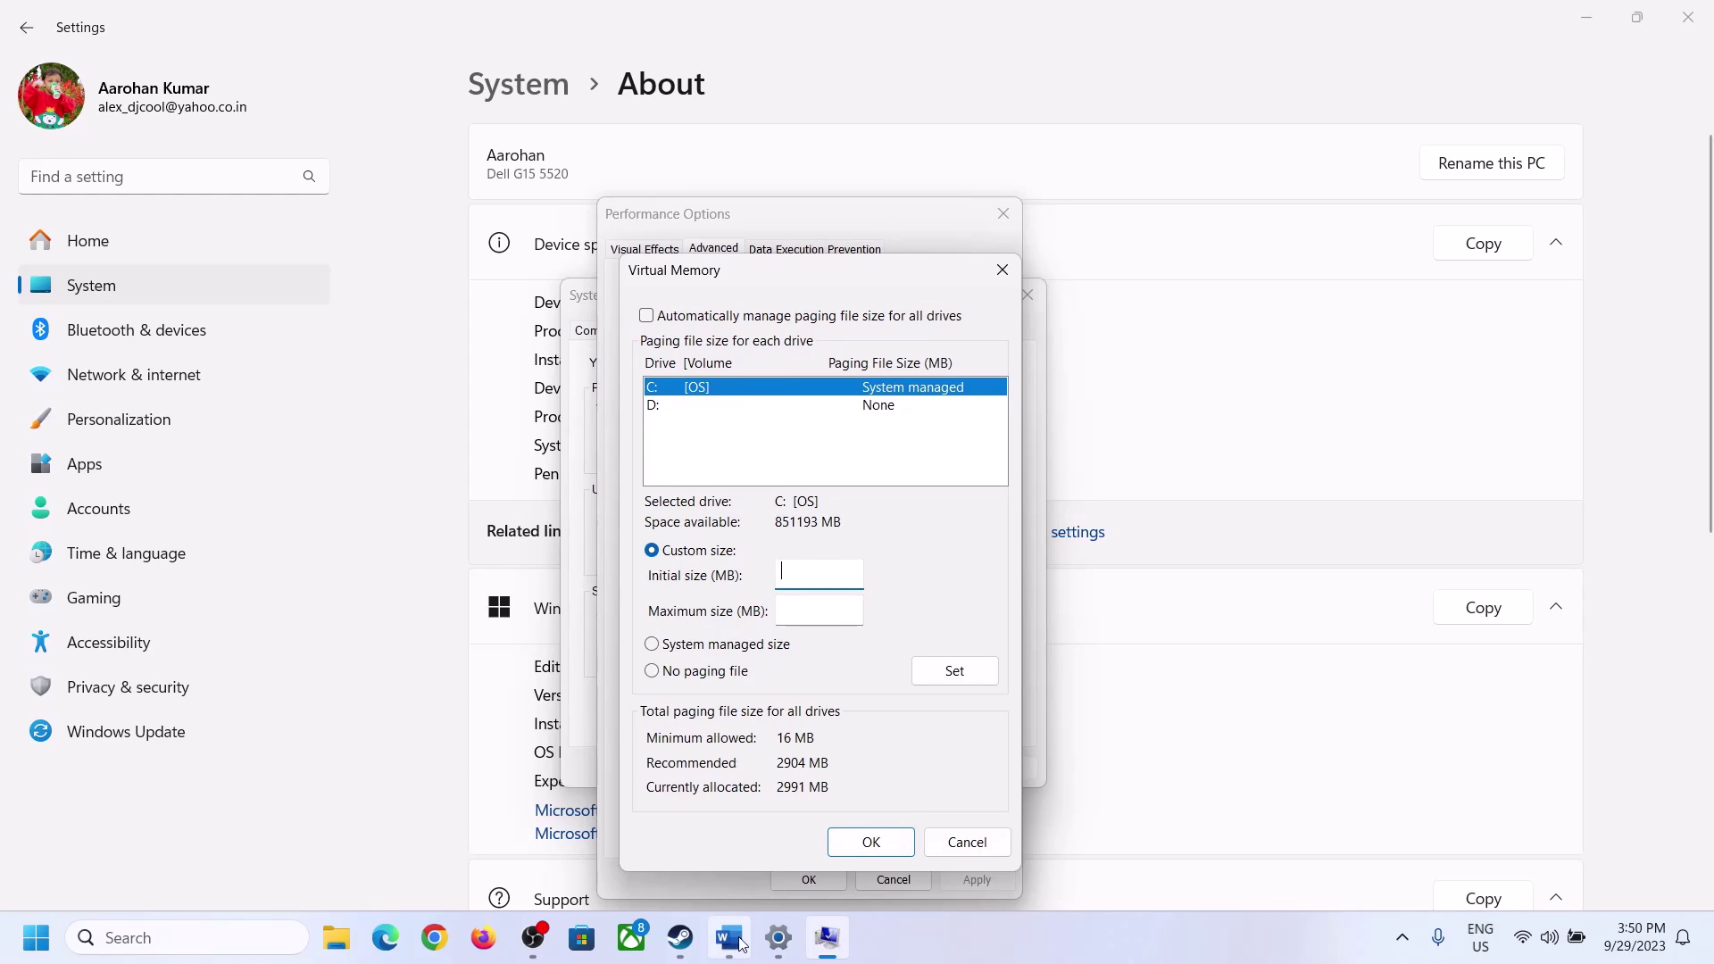
mouse_move(778, 937)
mouse_move(773, 827)
key("super+r")
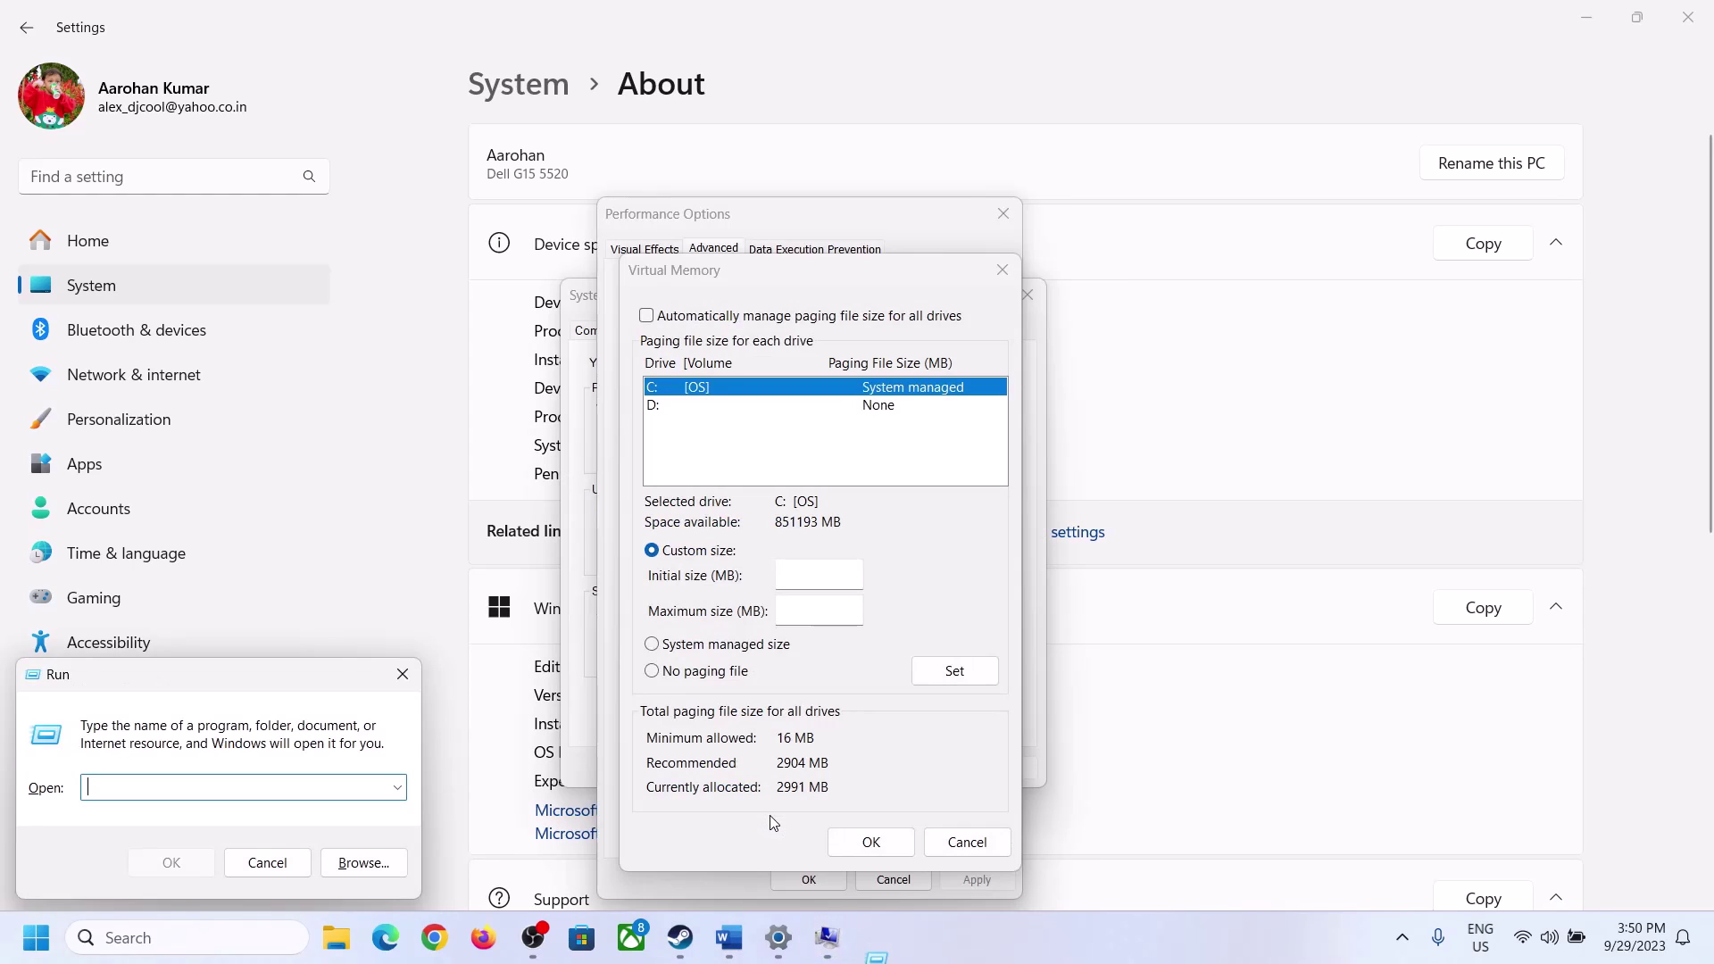
type("ca")
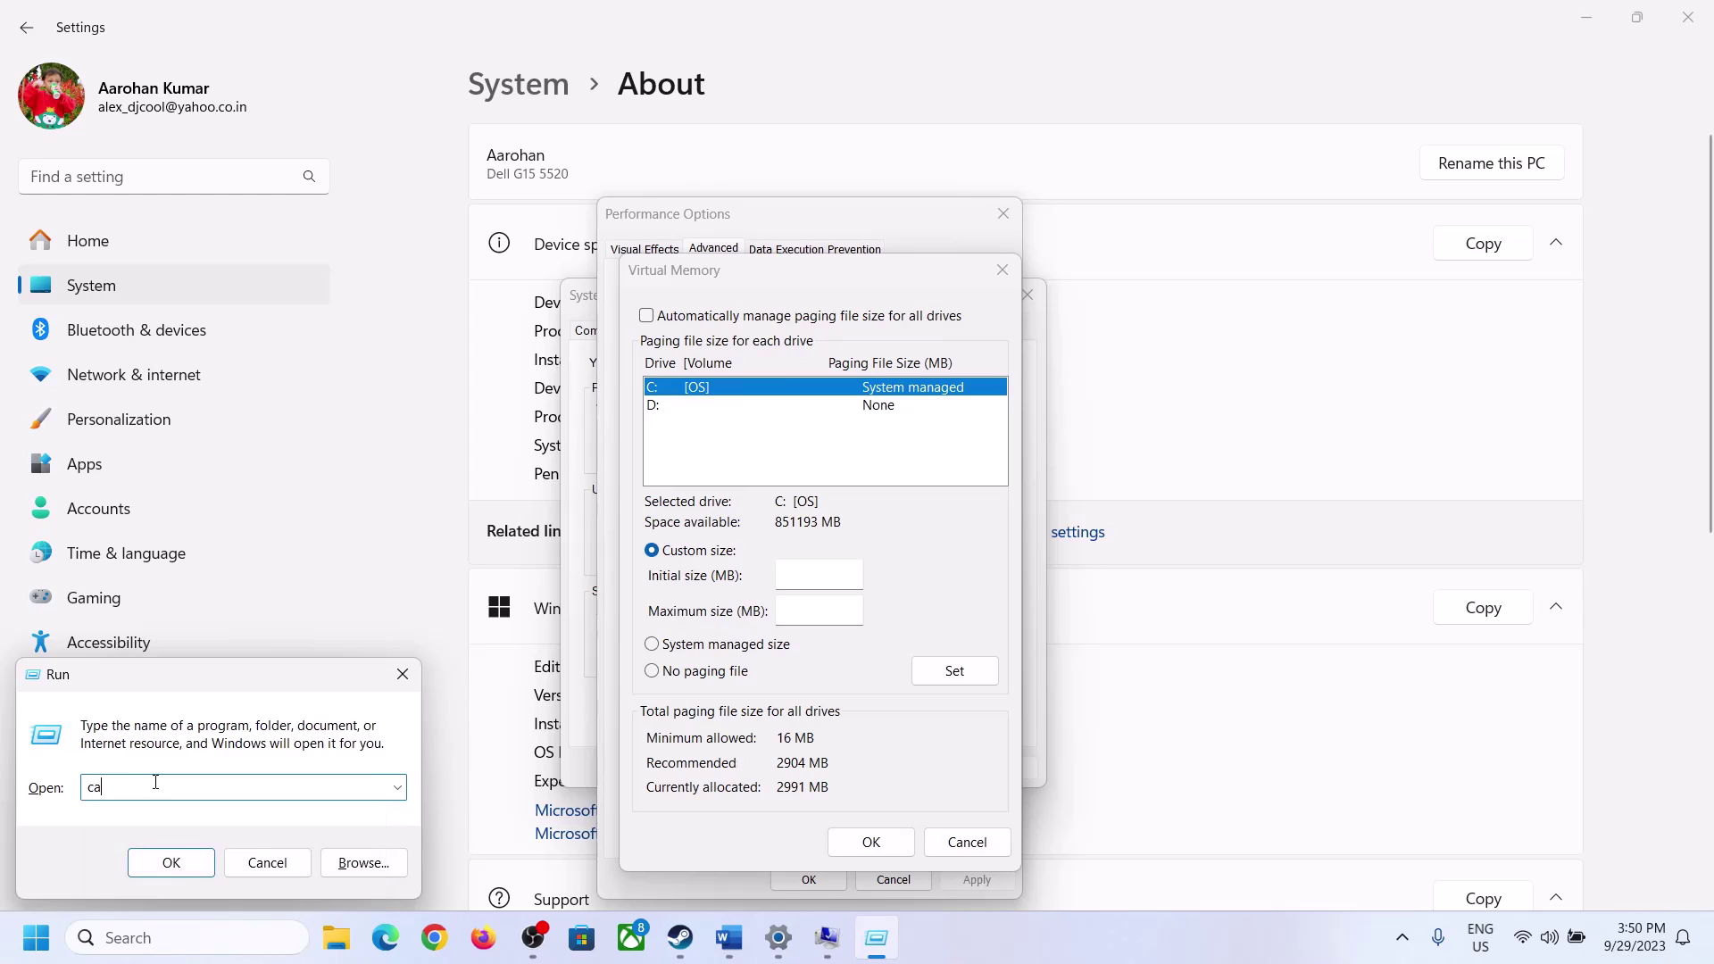
type("lc")
left_click(170, 861)
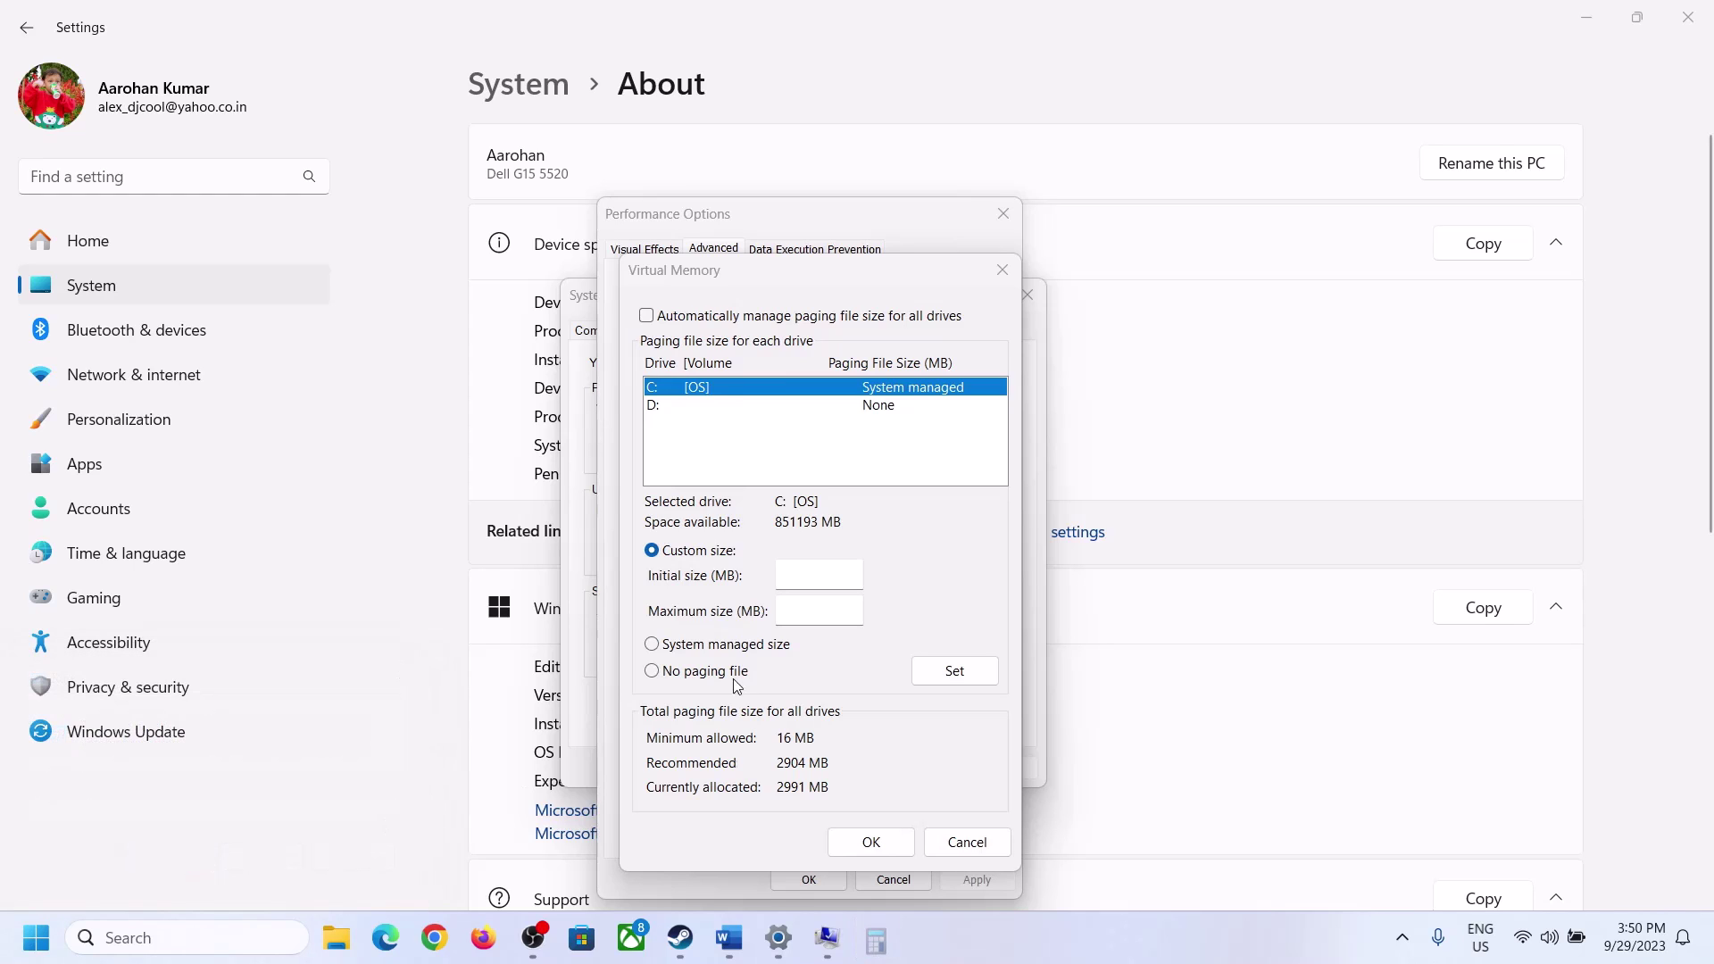
left_click_drag(191, 65, 1228, 331)
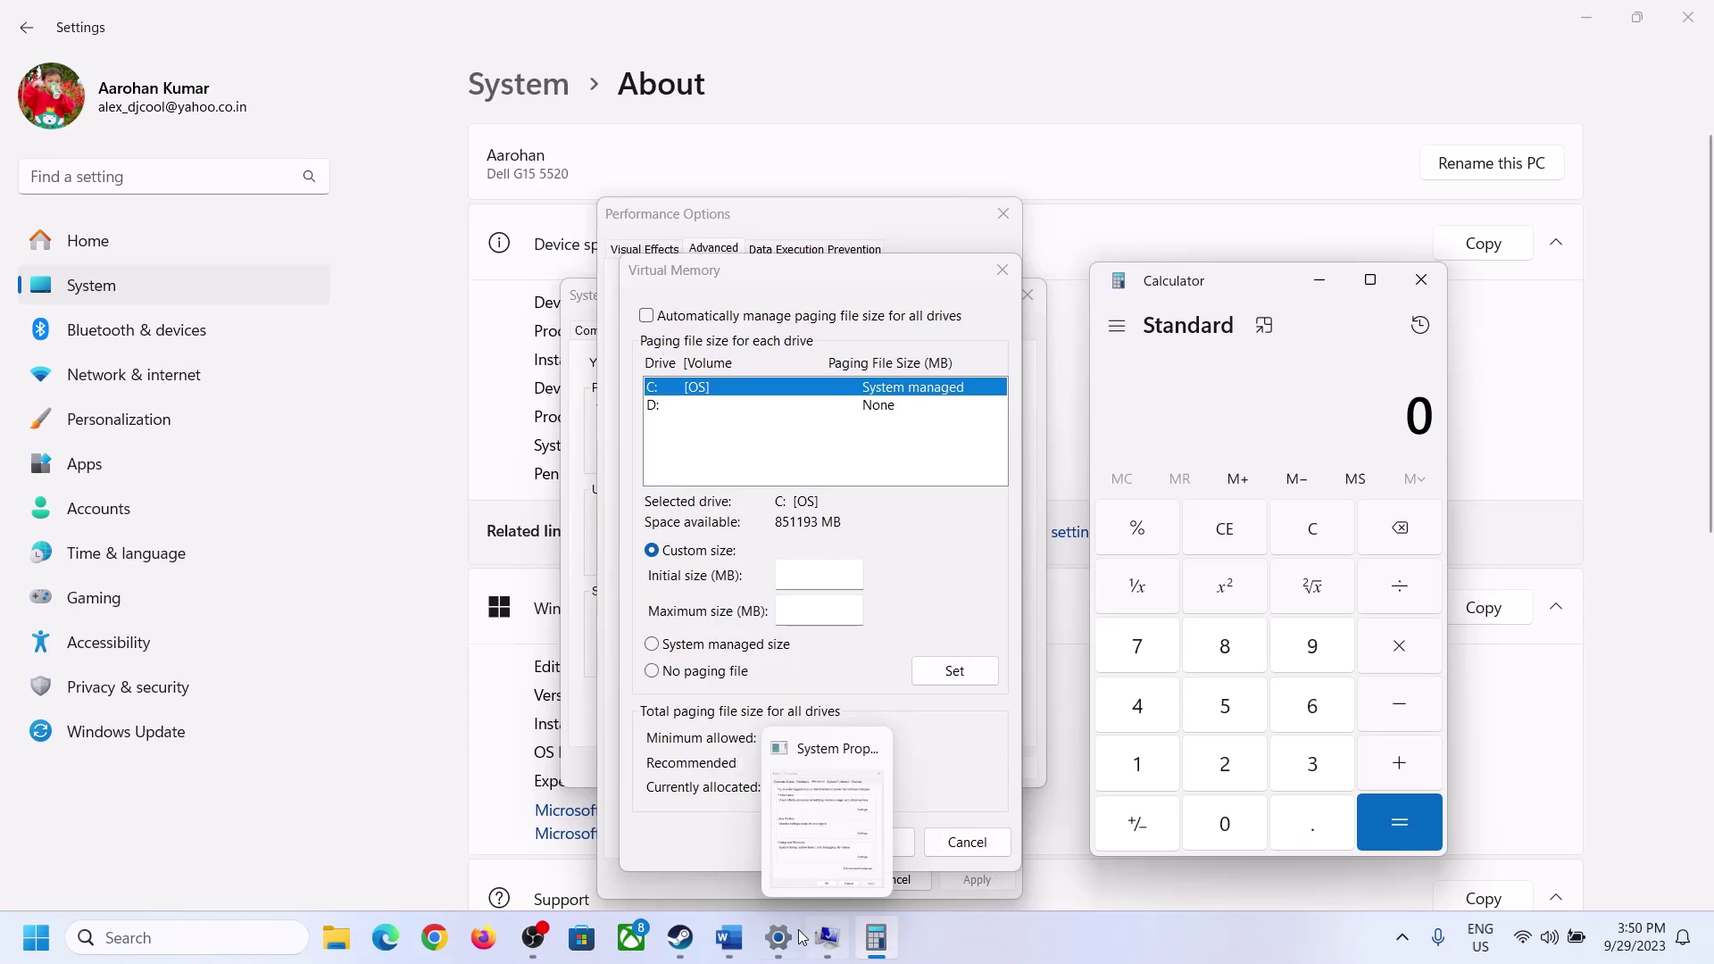
Recheck the "1.5 x Total Ram" formula in Word and return to Calculator.
left_click(728, 954)
left_click_drag(883, 540, 482, 540)
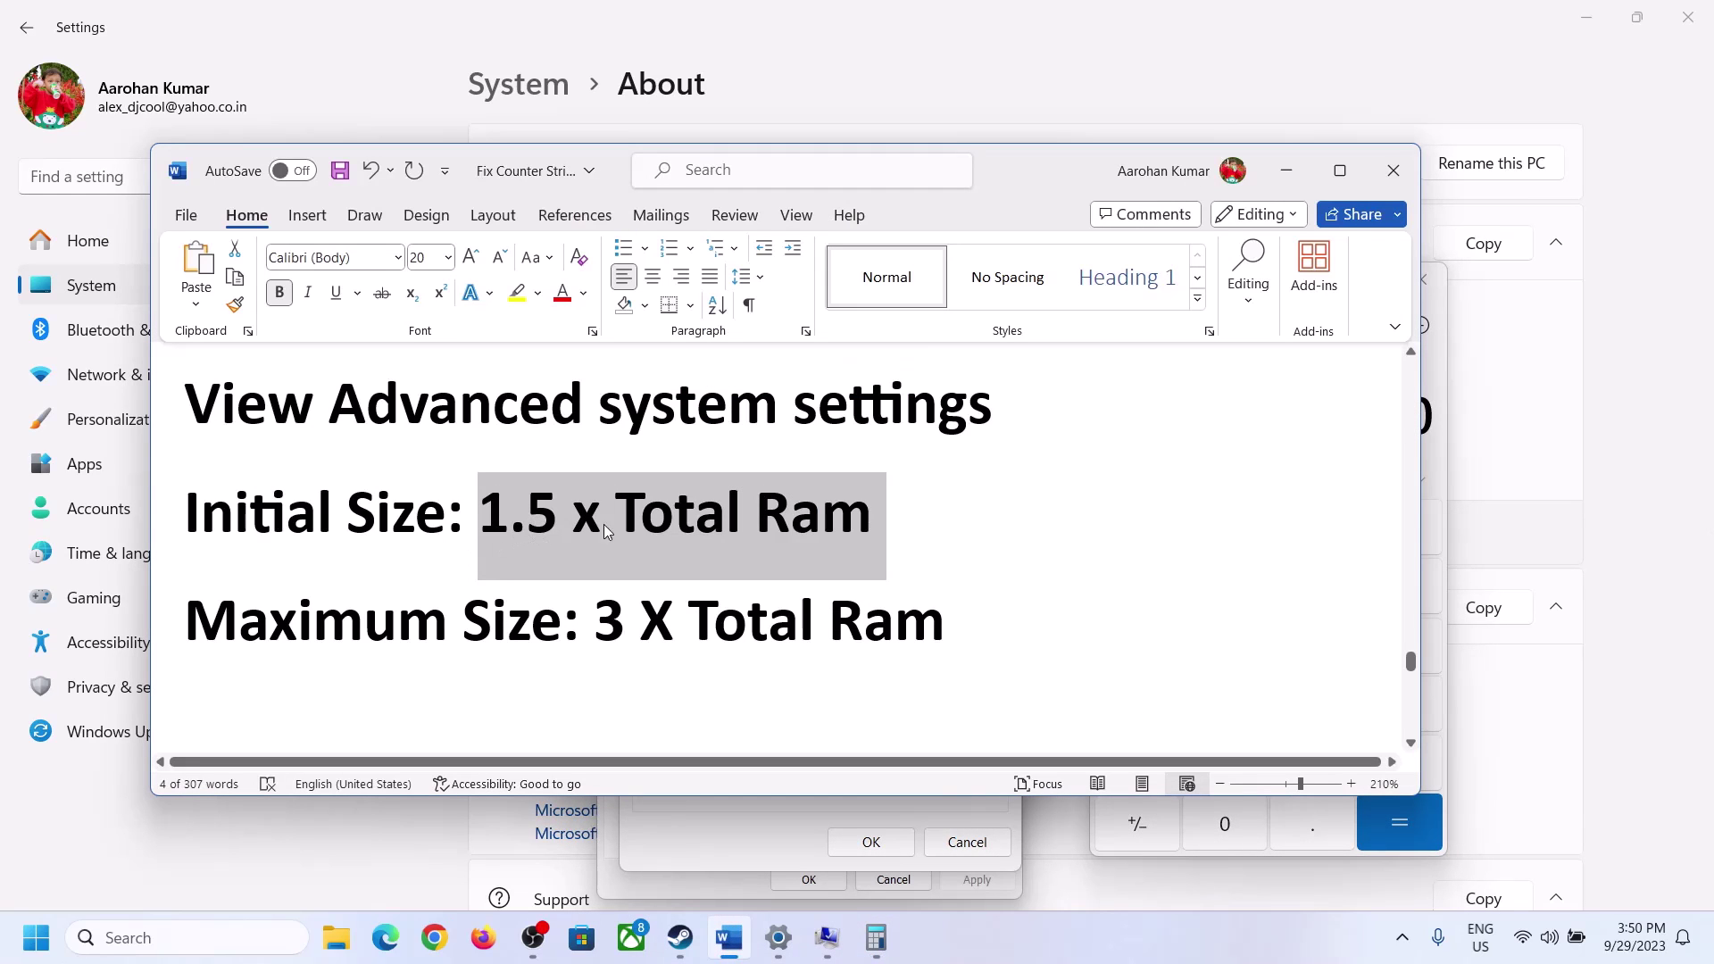
left_click(875, 937)
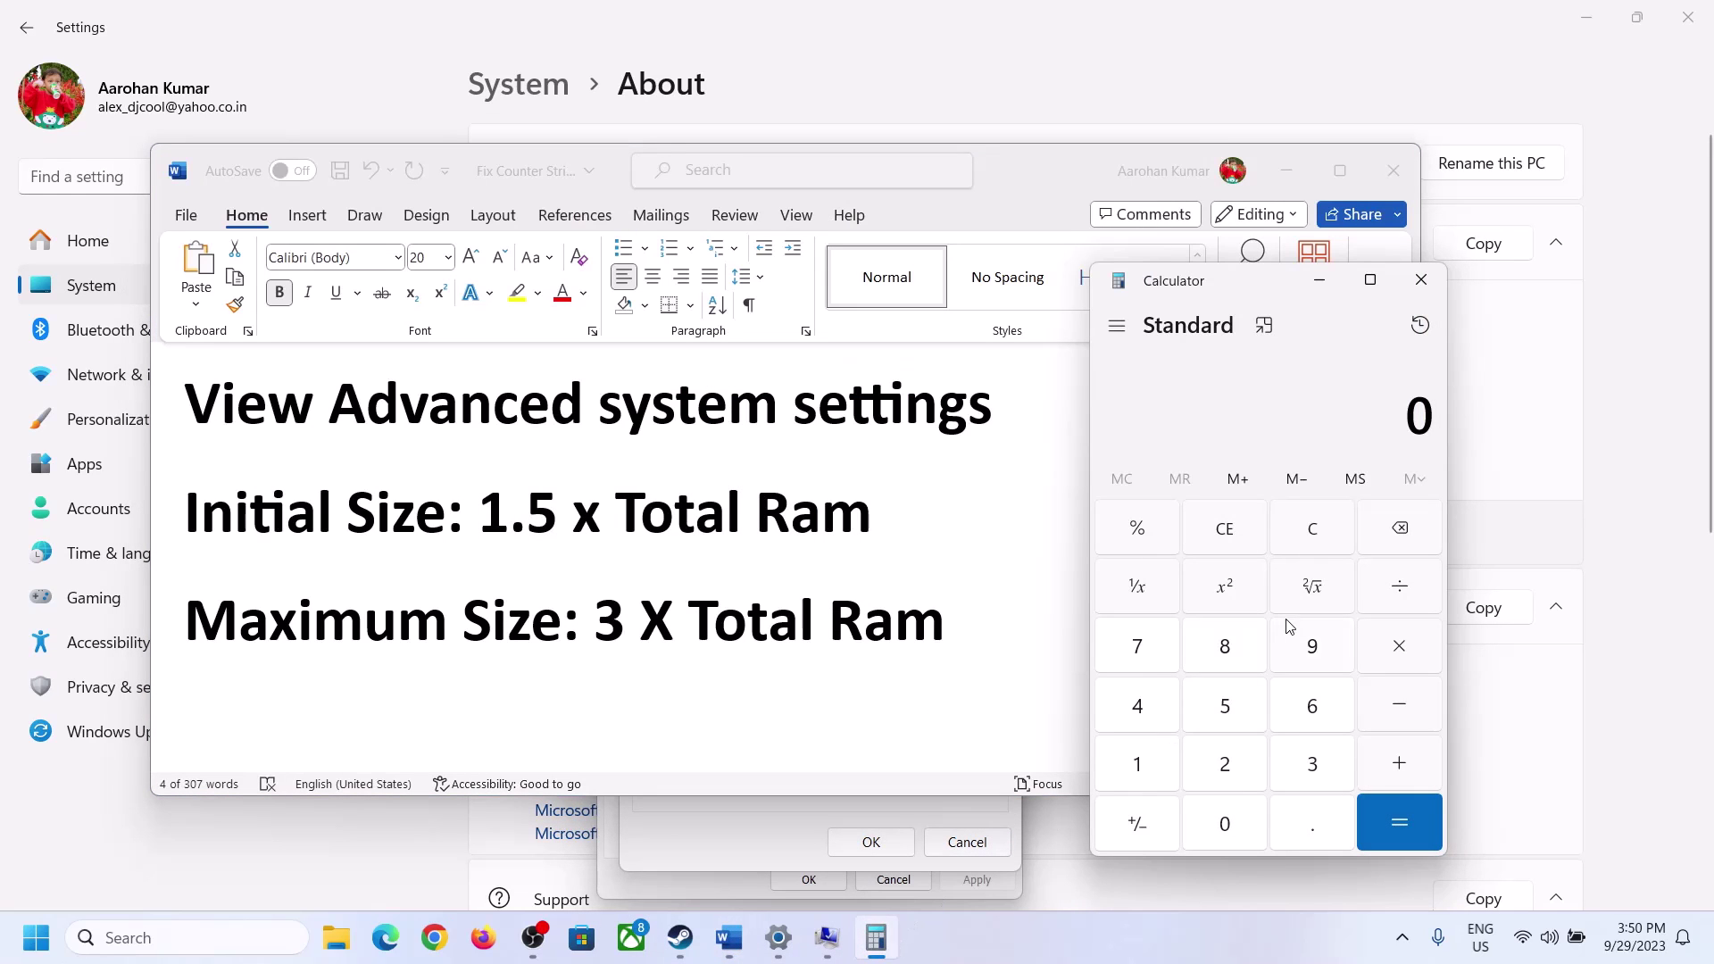
left_click(1138, 766)
left_click(1306, 714)
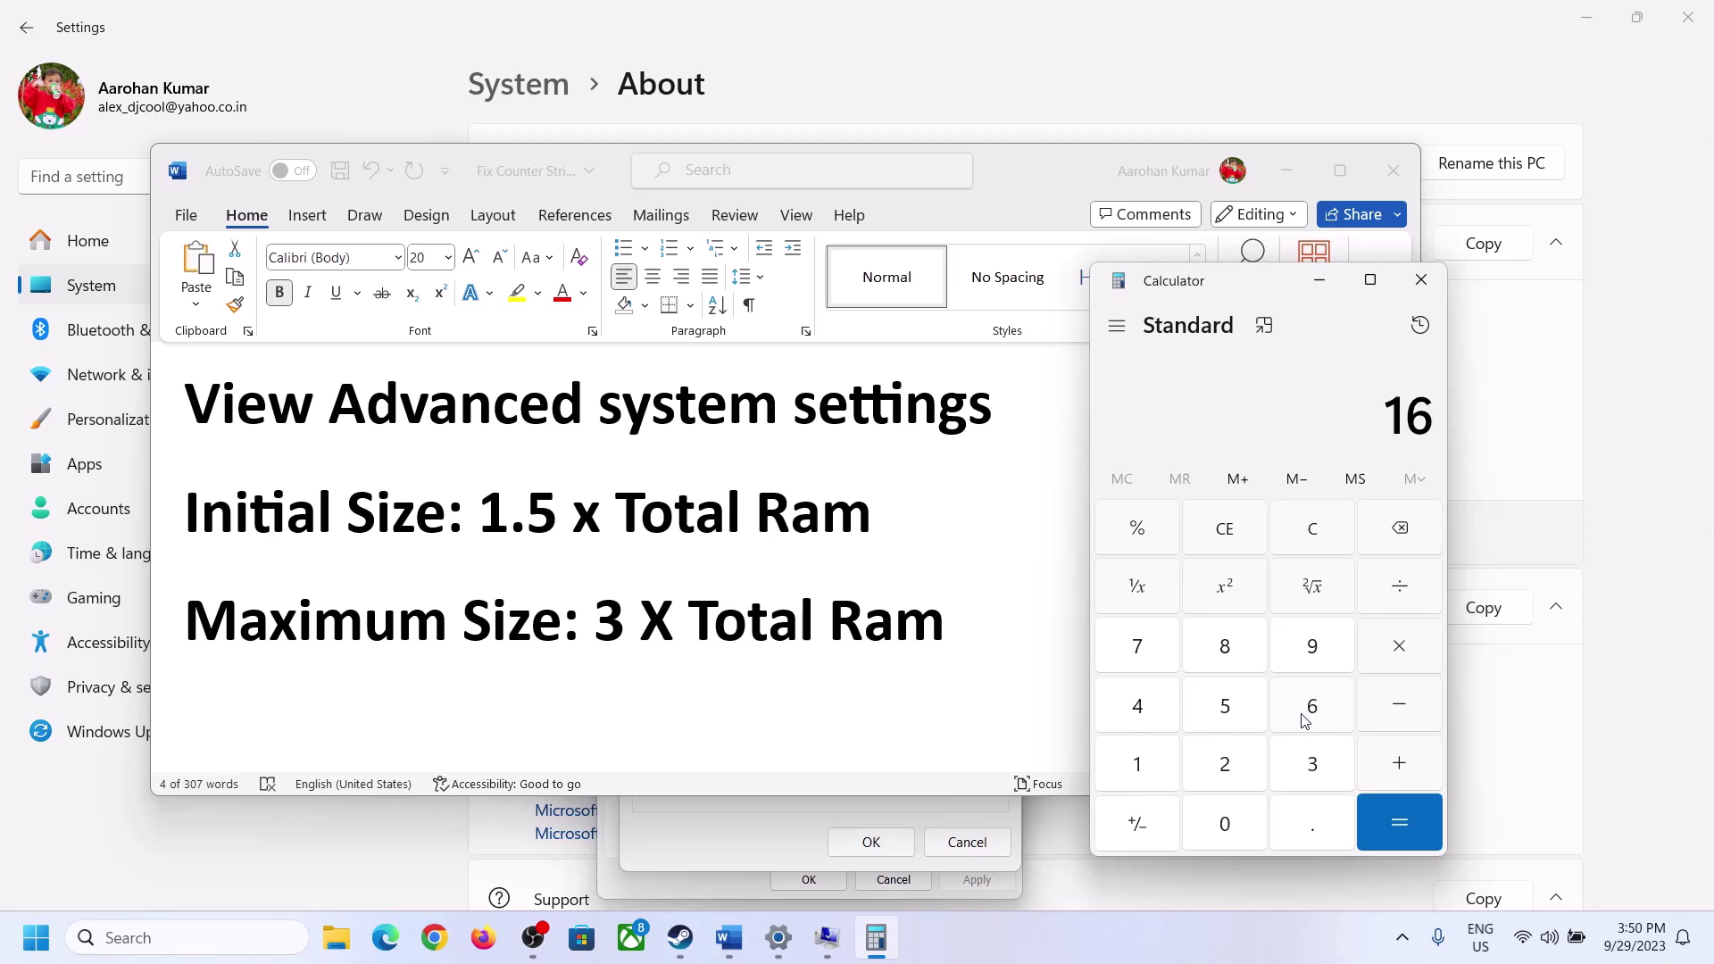
left_click(1316, 546)
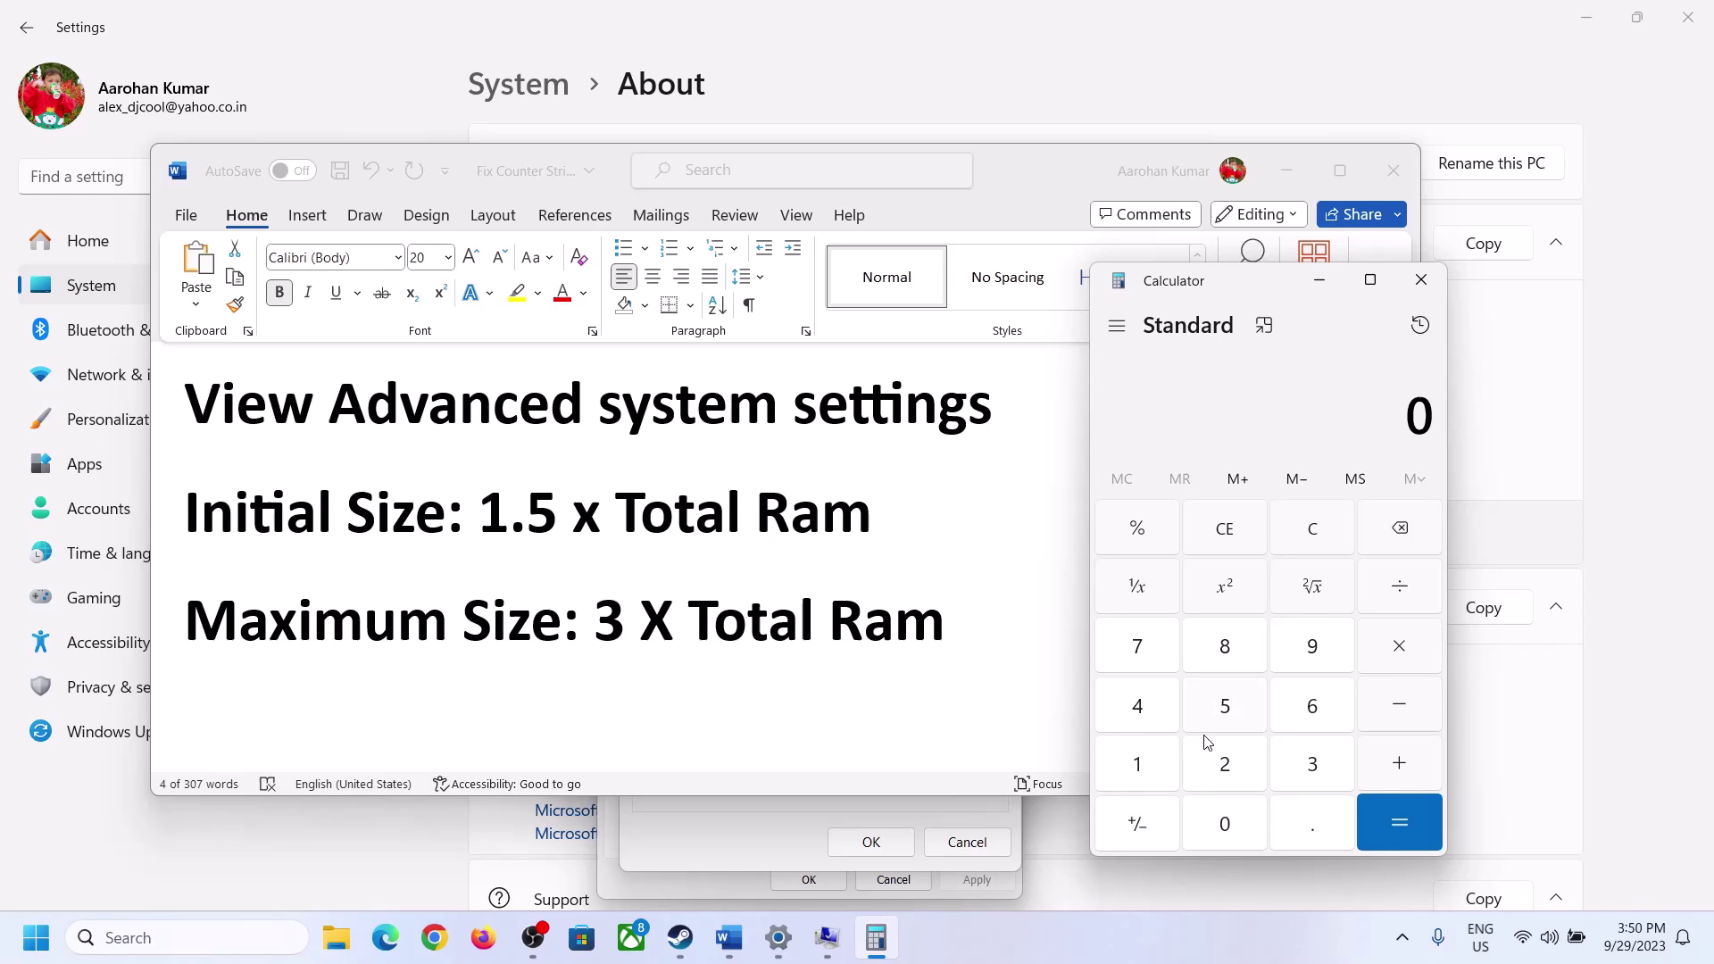
Multiply 16 by 1024 in Calculator to convert the installed RAM from GB to MB.
left_click(1150, 766)
left_click(1286, 718)
left_click(1398, 656)
left_click(1141, 769)
left_click(1225, 834)
left_click(1229, 768)
left_click(1150, 722)
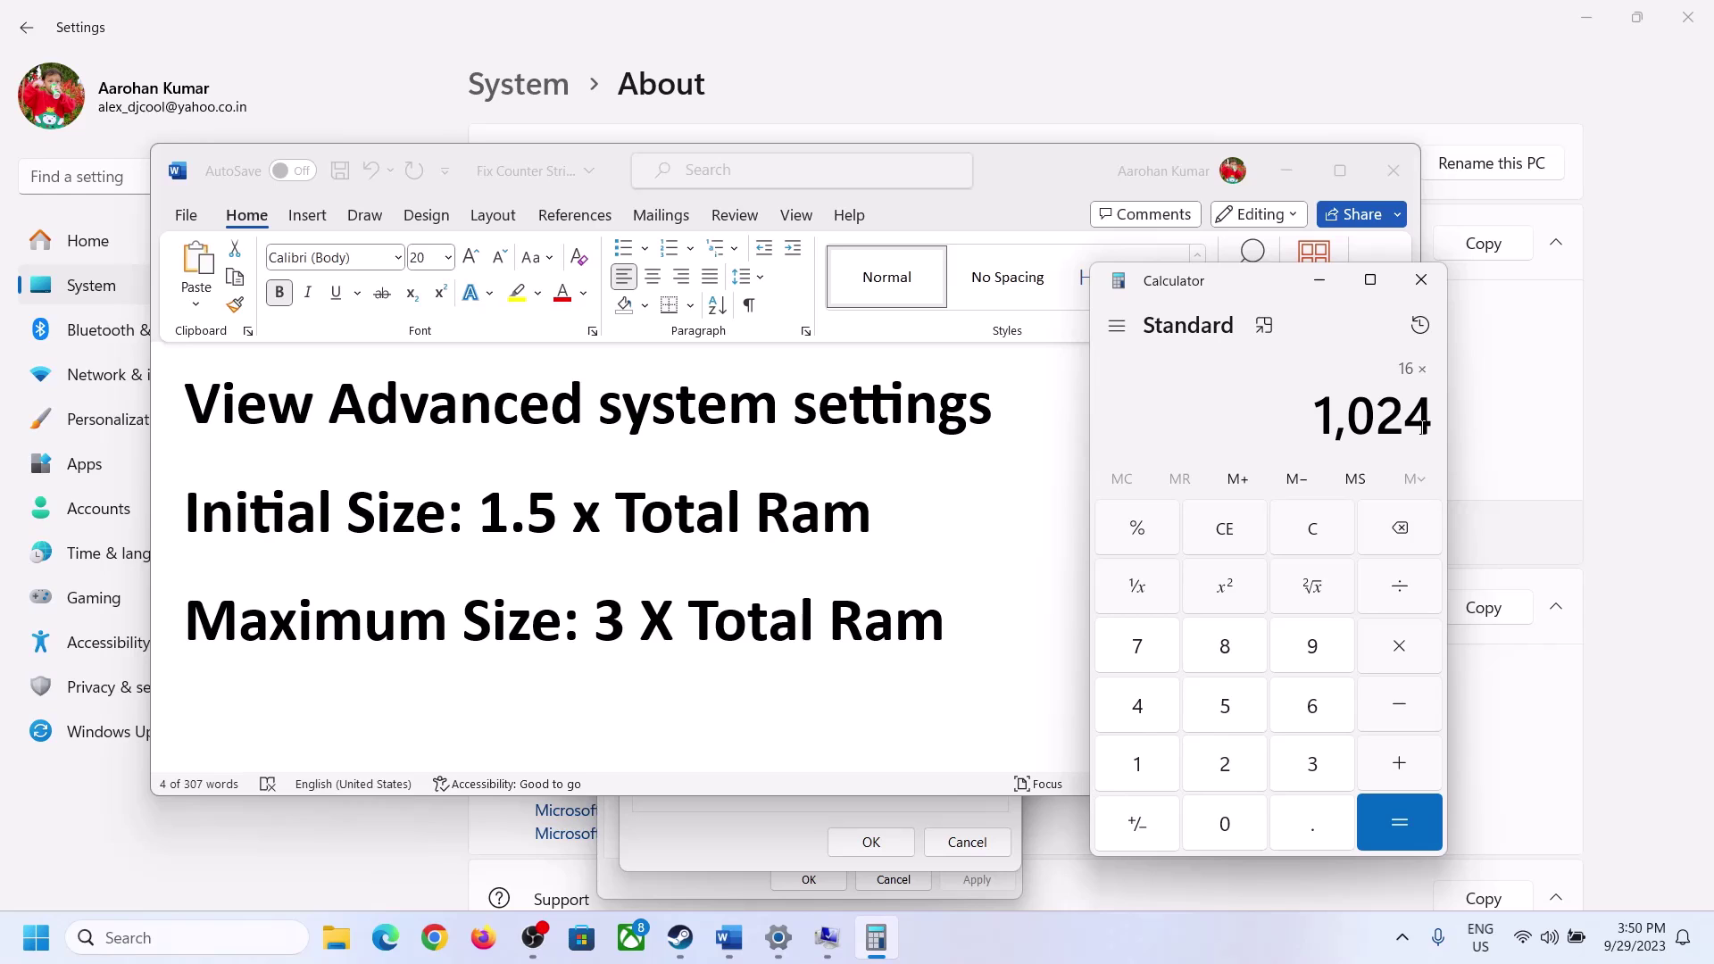
left_click(1398, 823)
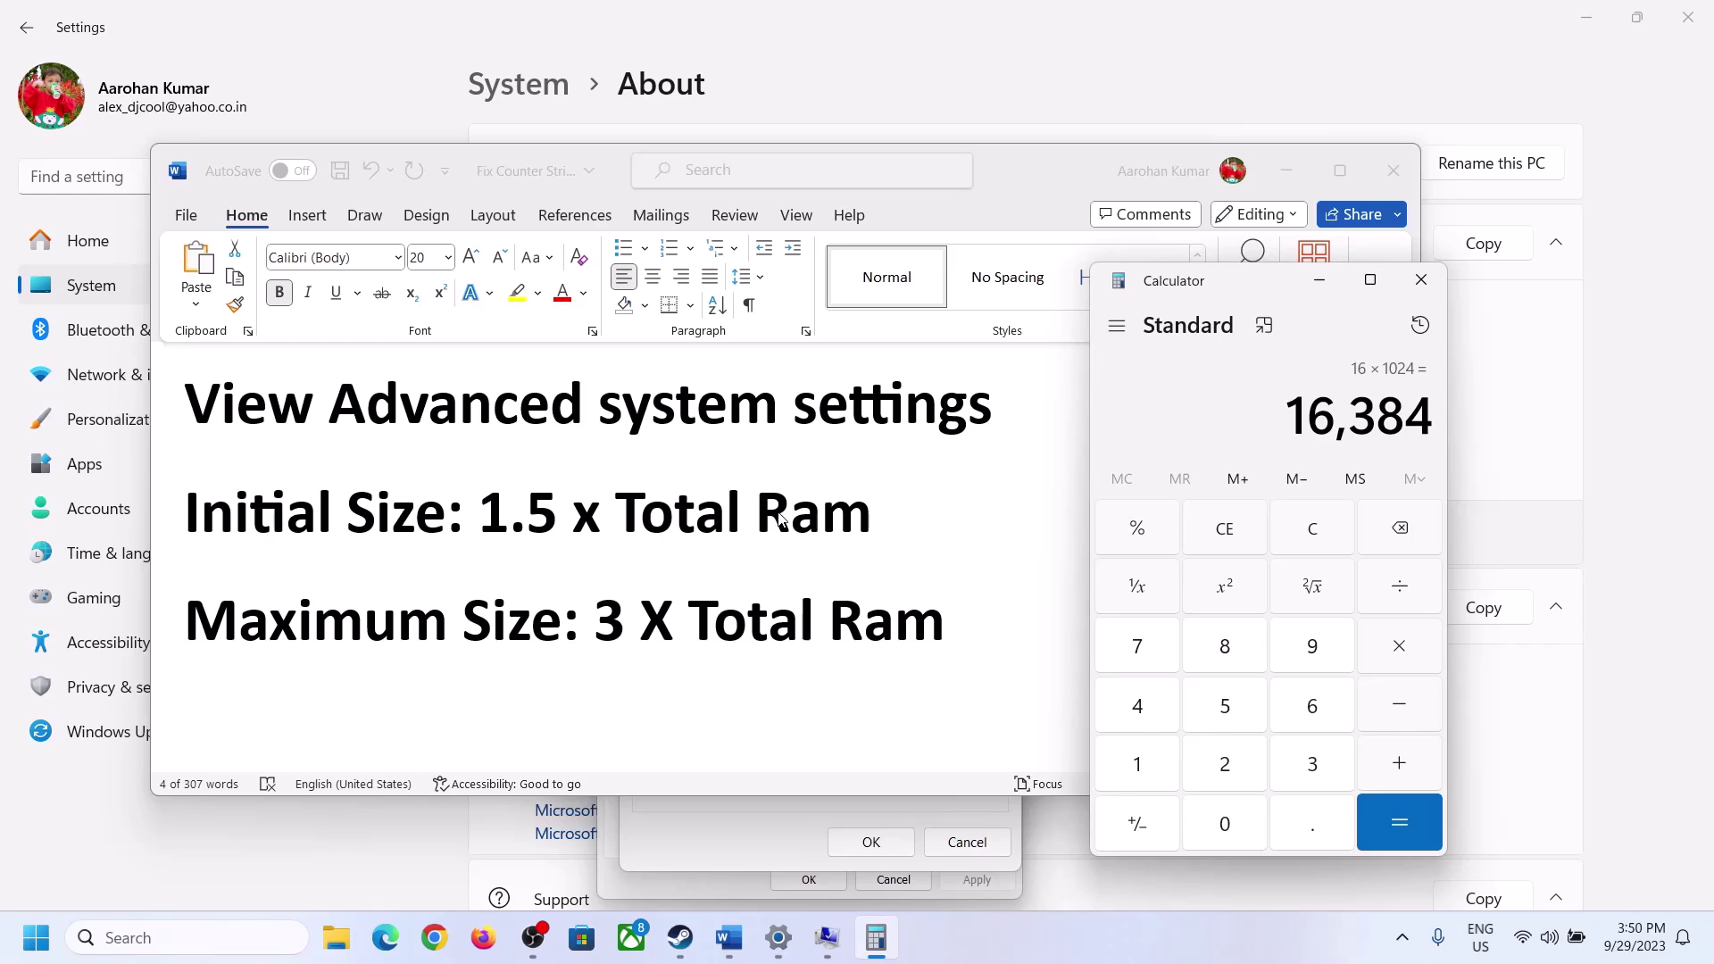
Multiply the RAM size in MB by 1.5 to calculate the initial paging file size.
left_click(1401, 652)
left_click(1162, 769)
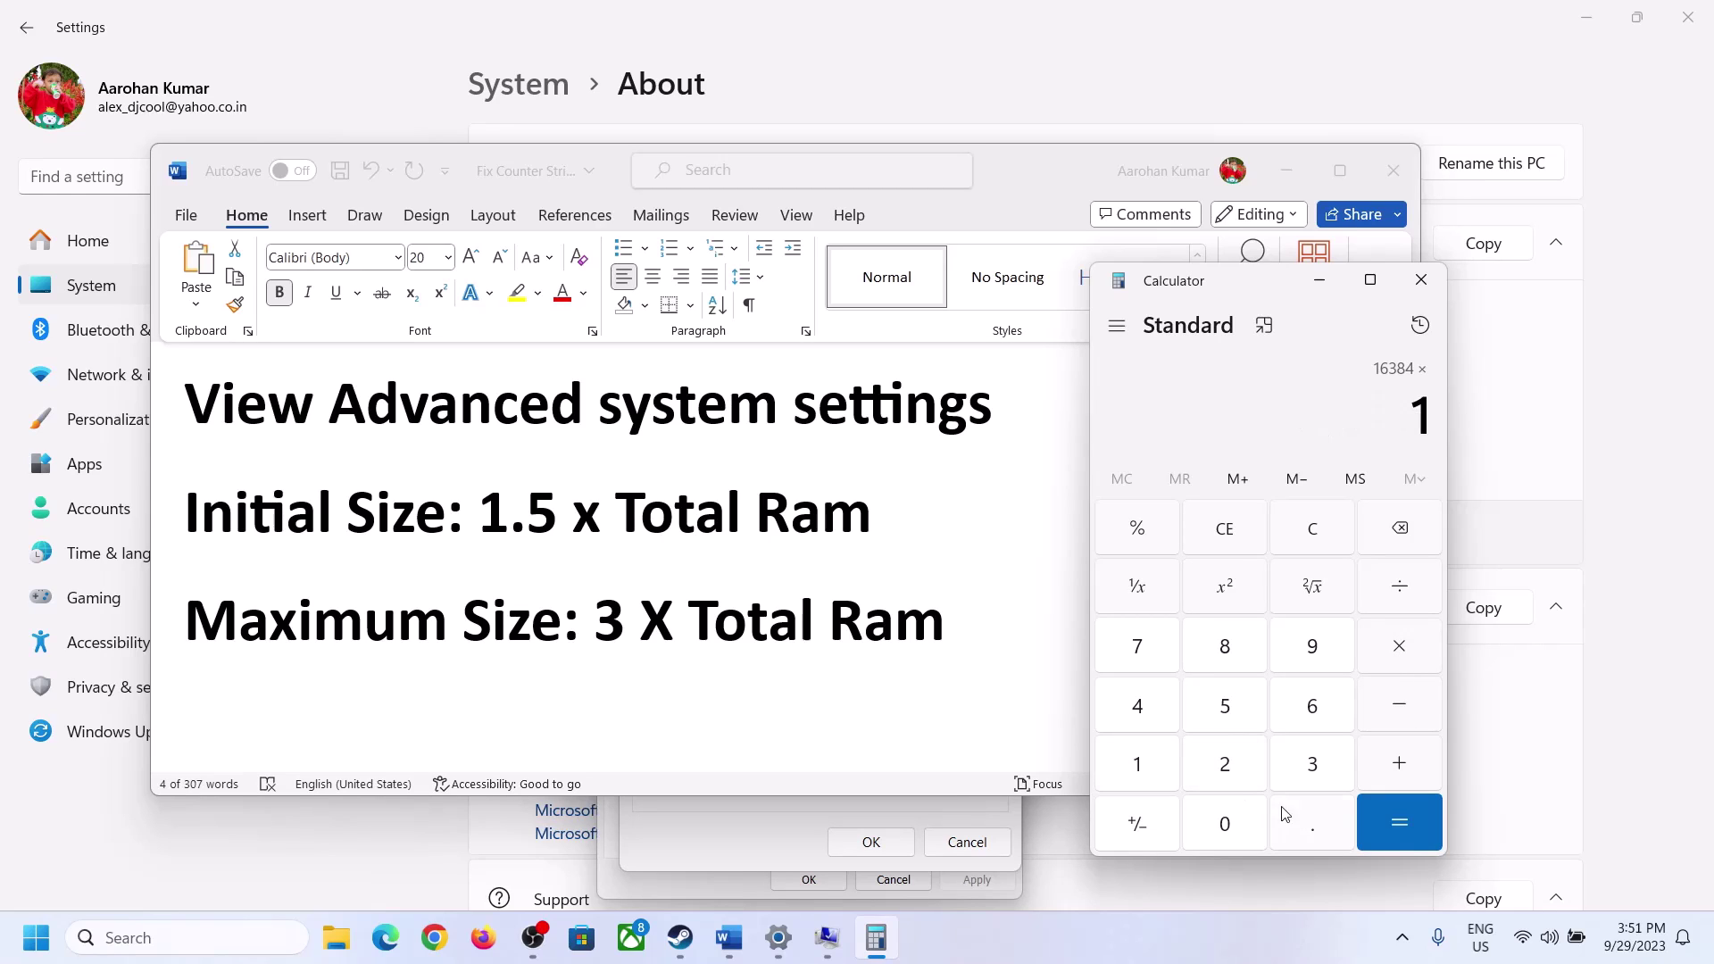
left_click(1305, 837)
left_click(1233, 710)
left_click(1395, 806)
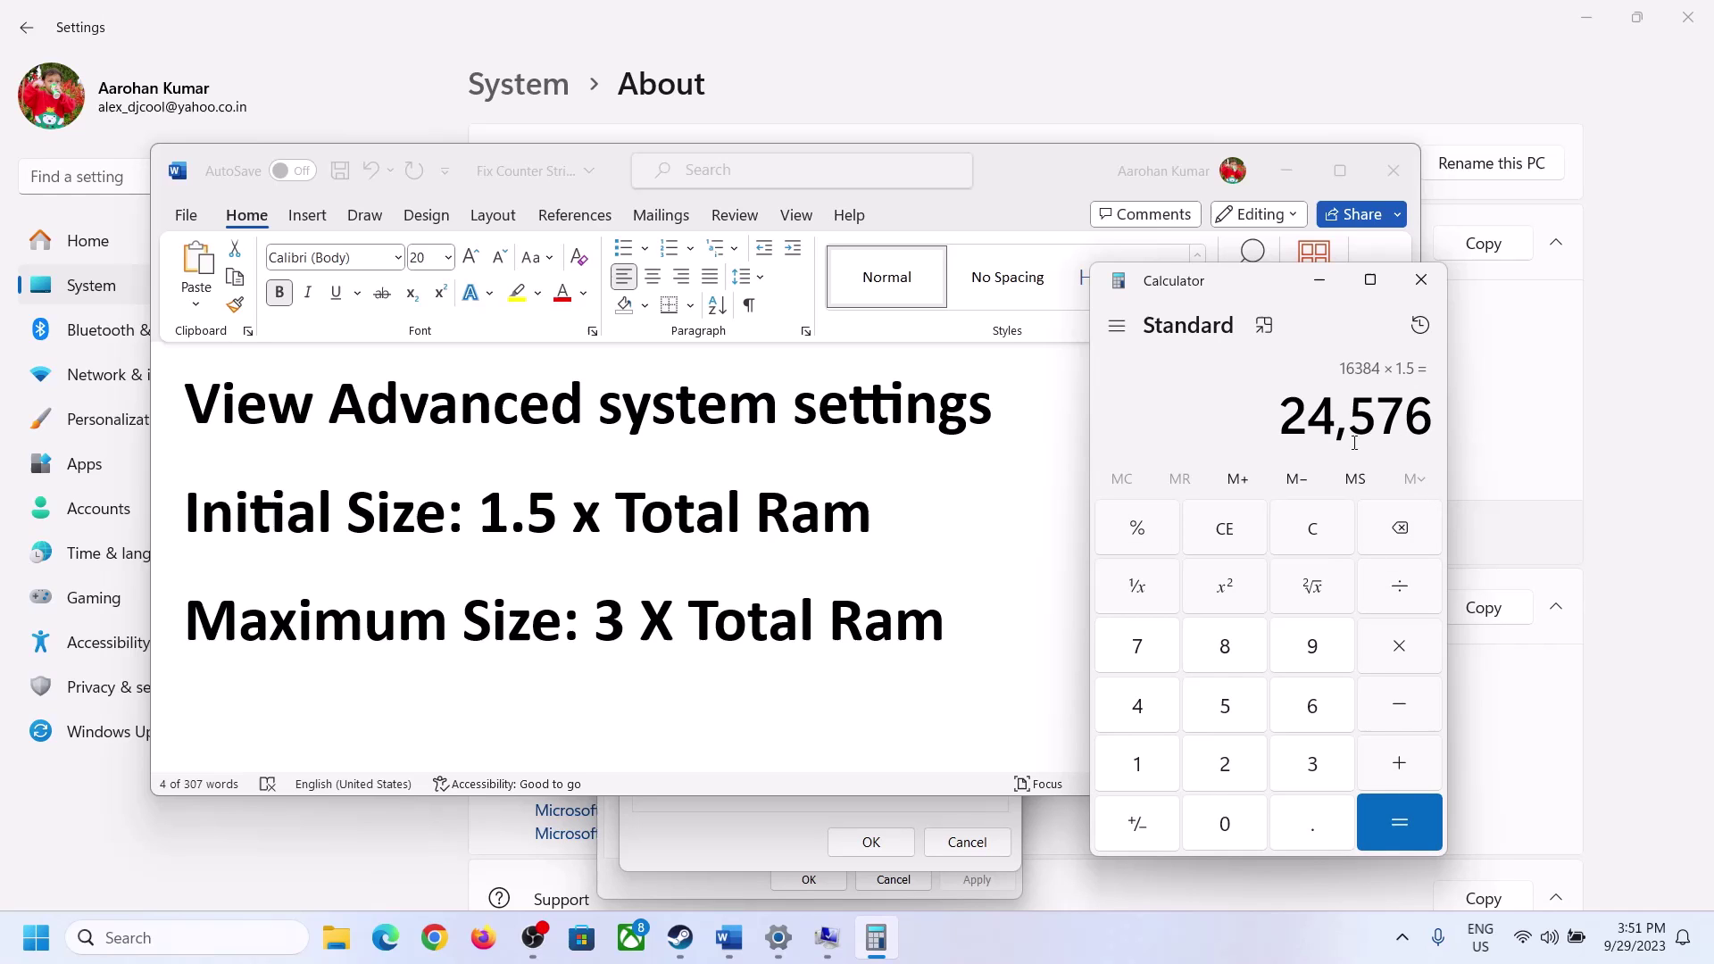
Return to the Virtual Memory dialog and set the initial size to 24576 MB.
left_click(757, 832)
left_click(811, 580)
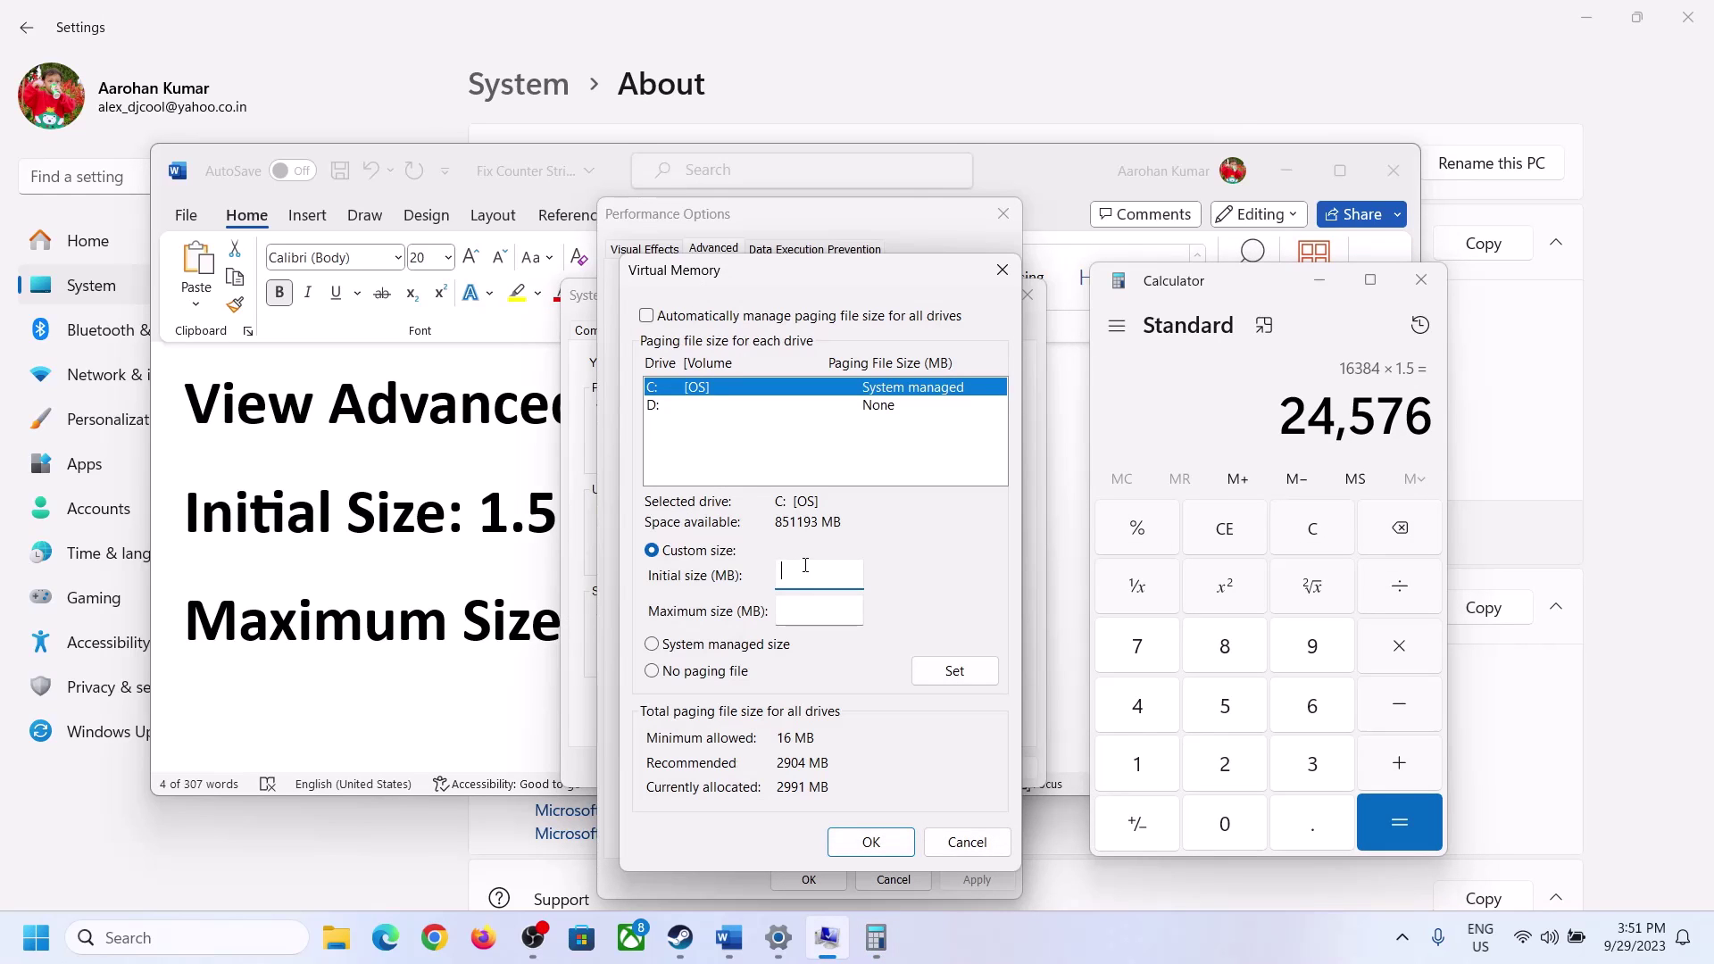
type("24576")
left_click(858, 609)
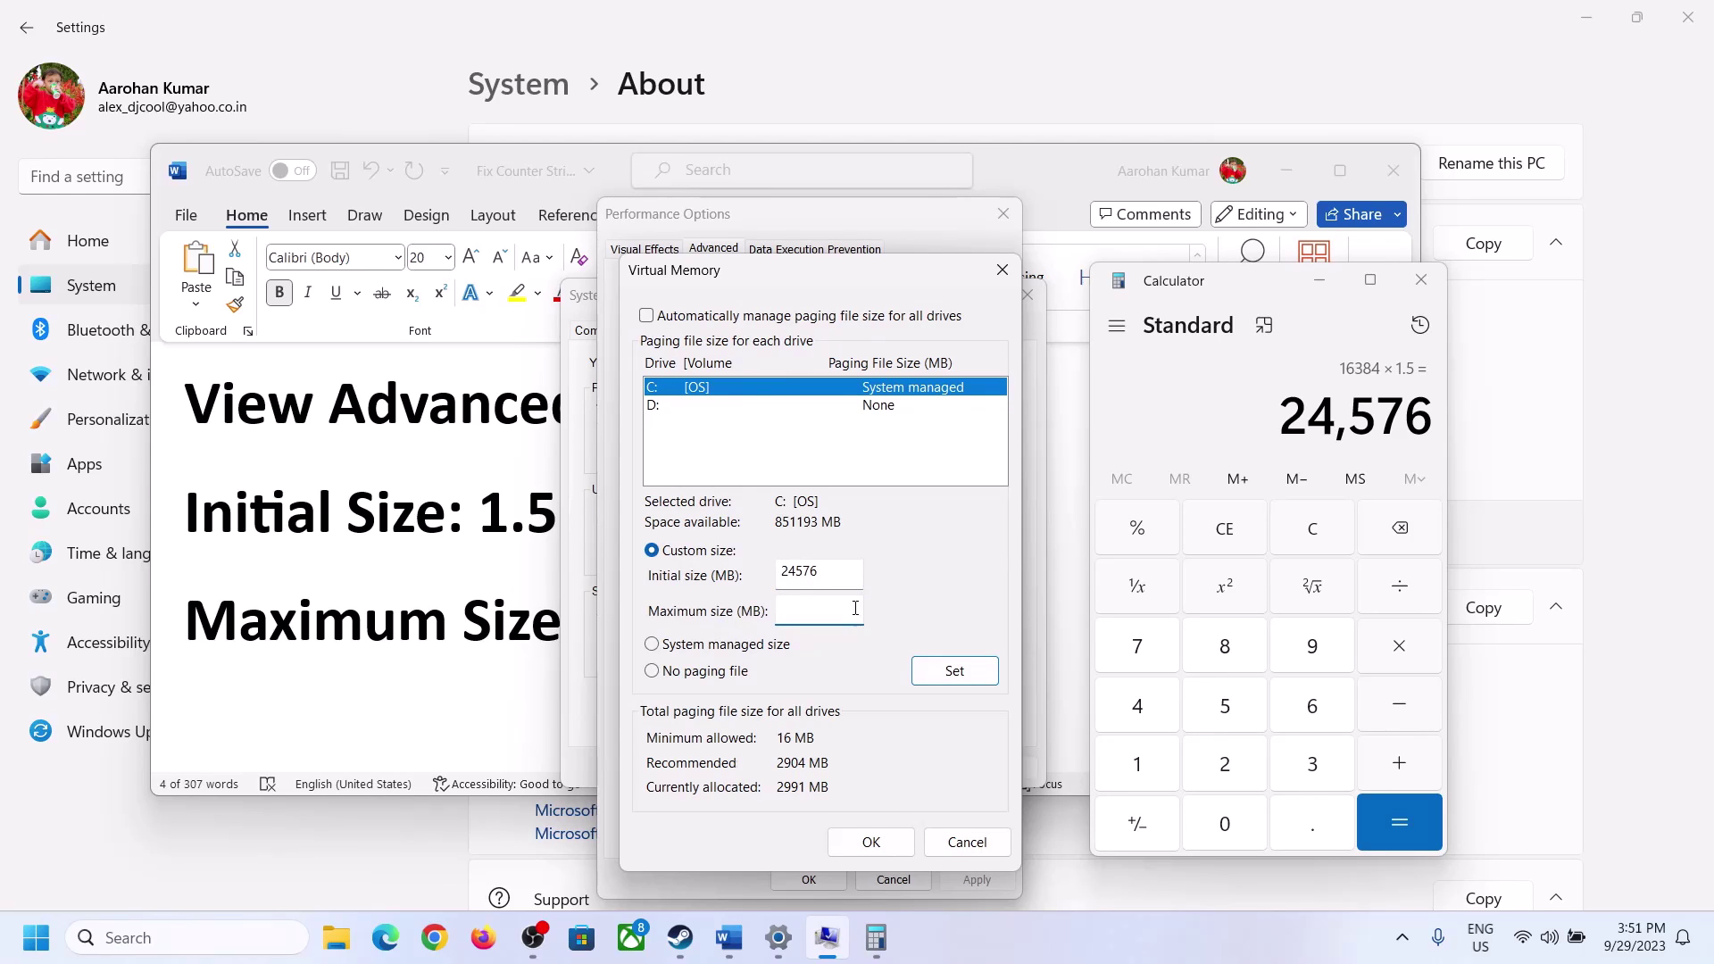
Check the maximum size formula in the Word notes and clear the previous calculation in Calculator.
key("alt+Tab")
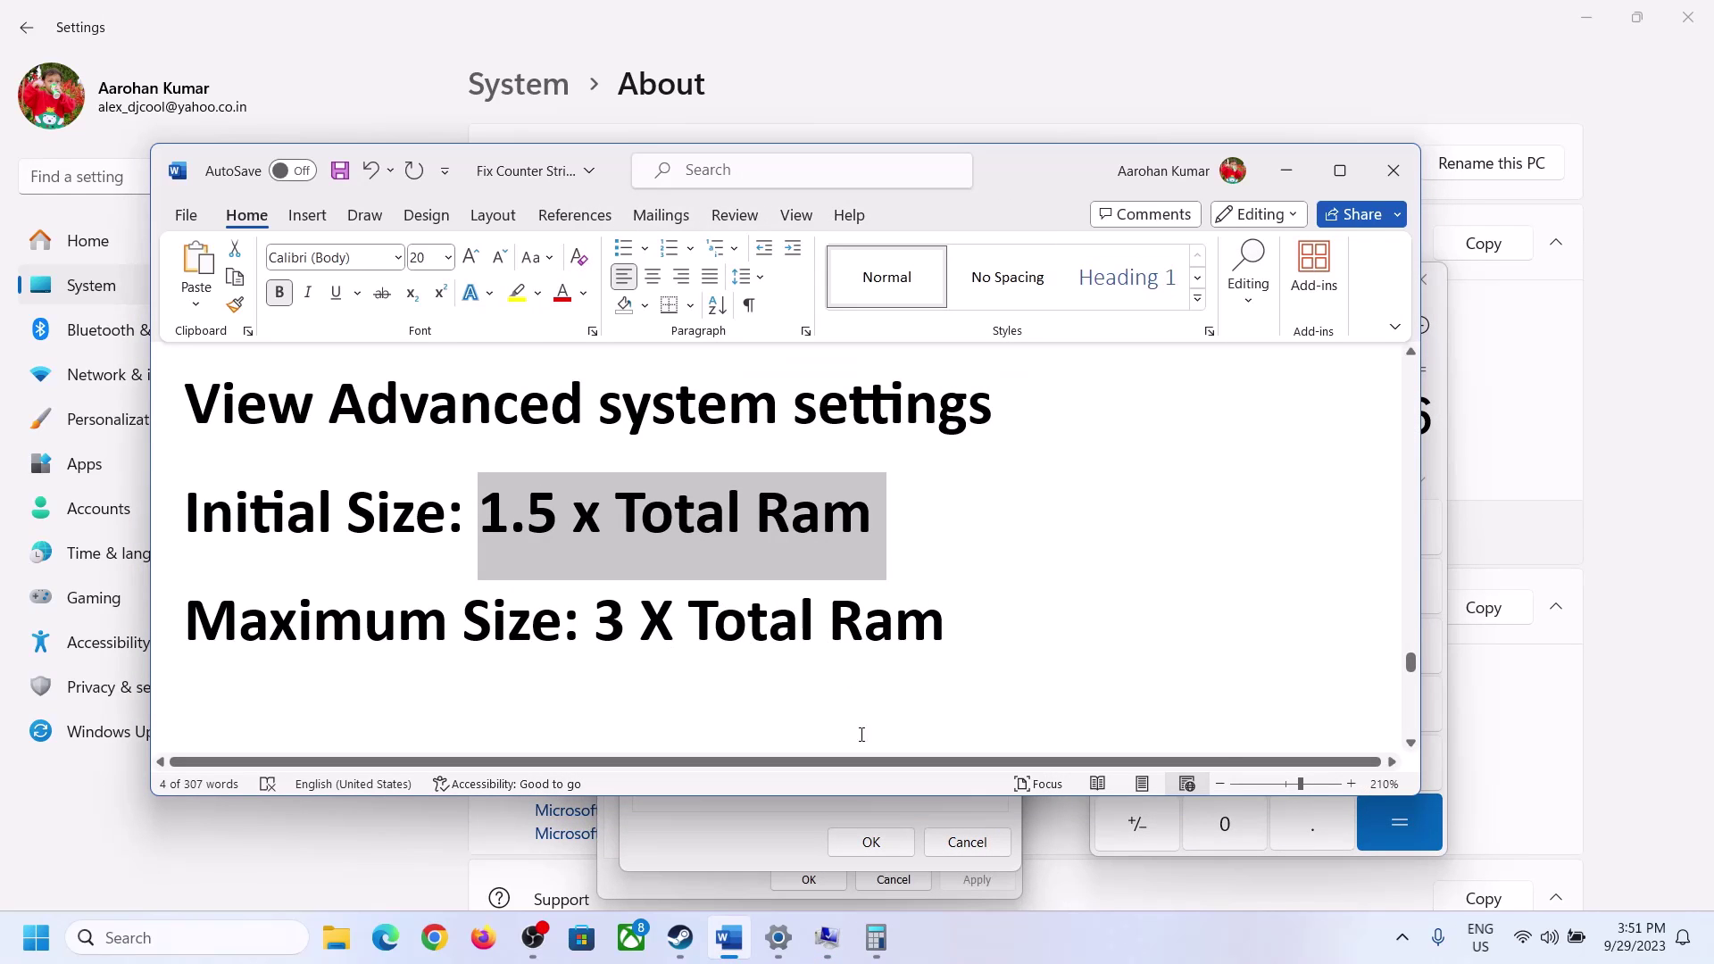
left_click(1438, 462)
left_click(1328, 531)
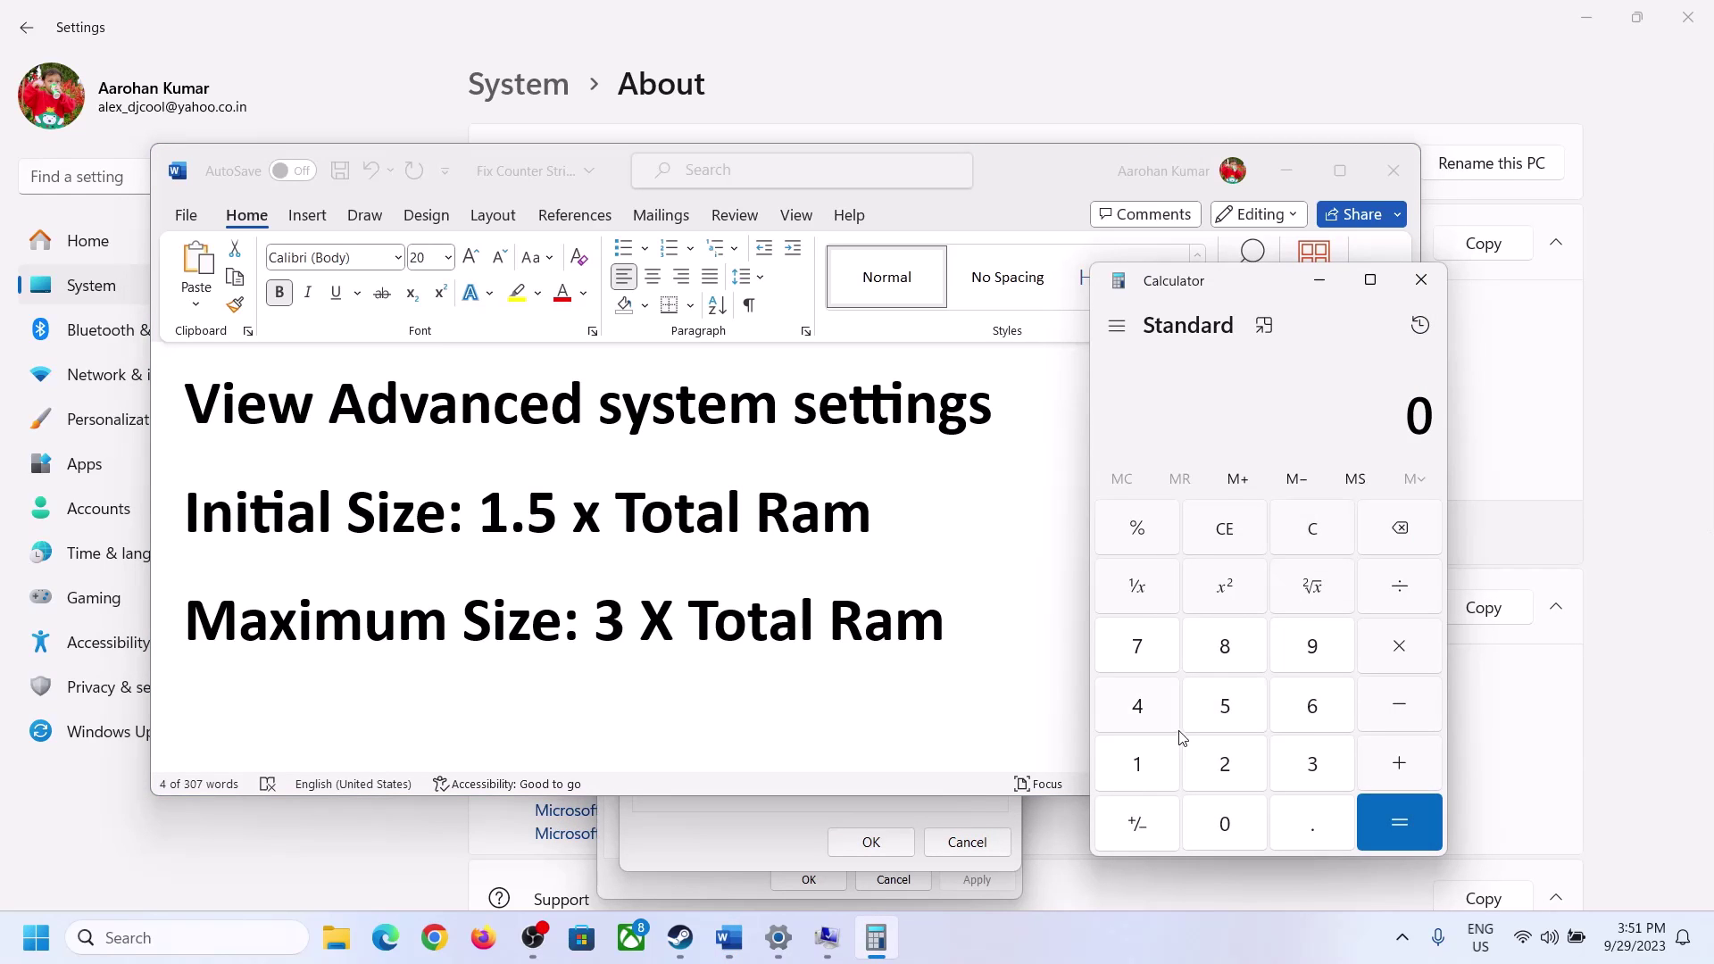
Recheck the installed RAM in Settings and multiply 16 by 1024 in Calculator again.
left_click(779, 944)
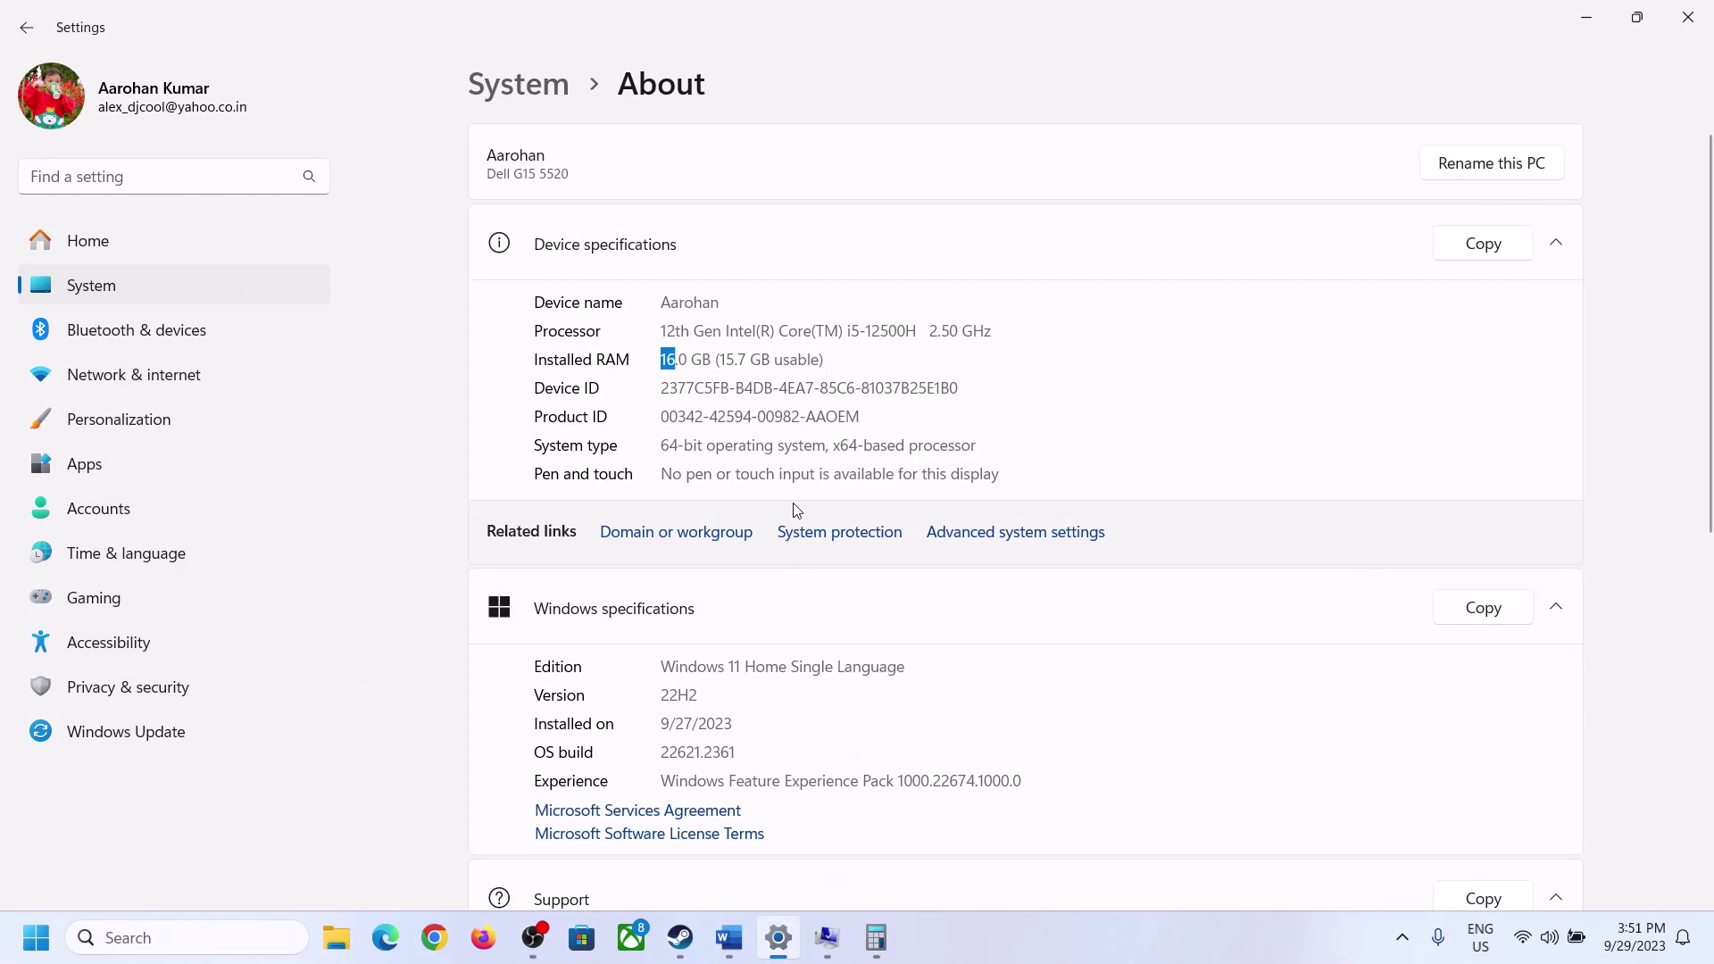
left_click(876, 933)
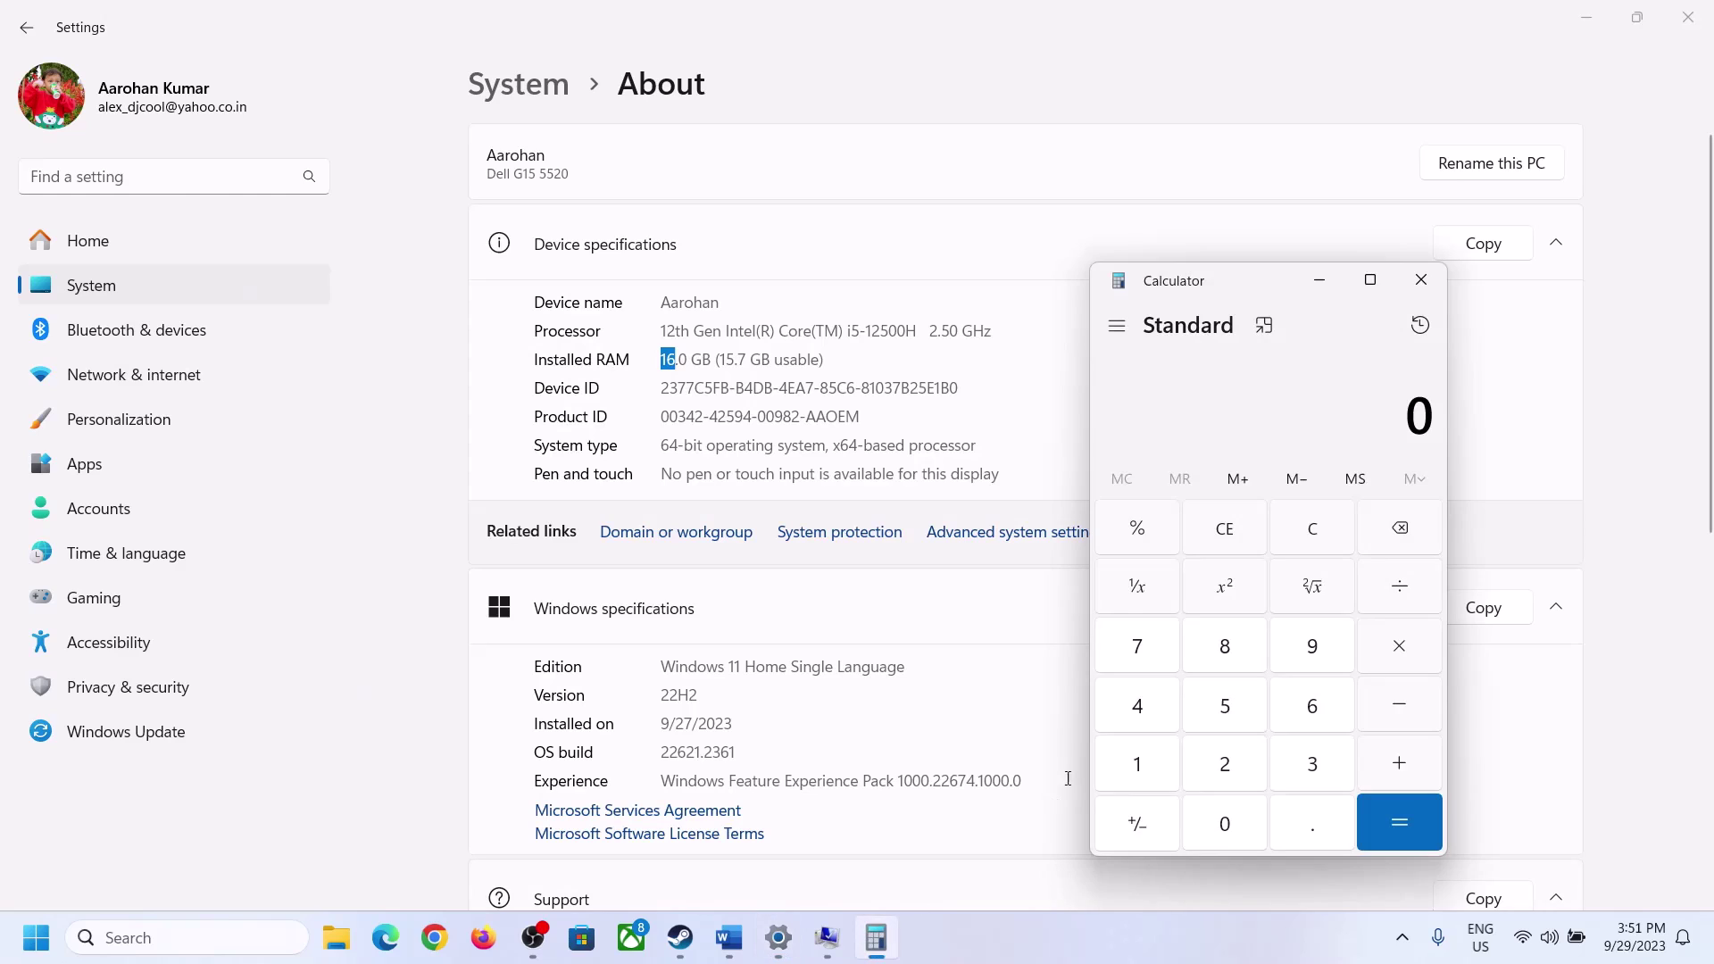
left_click(1156, 760)
left_click(1306, 707)
left_click(1399, 645)
left_click(1148, 762)
left_click(1215, 800)
left_click(1223, 766)
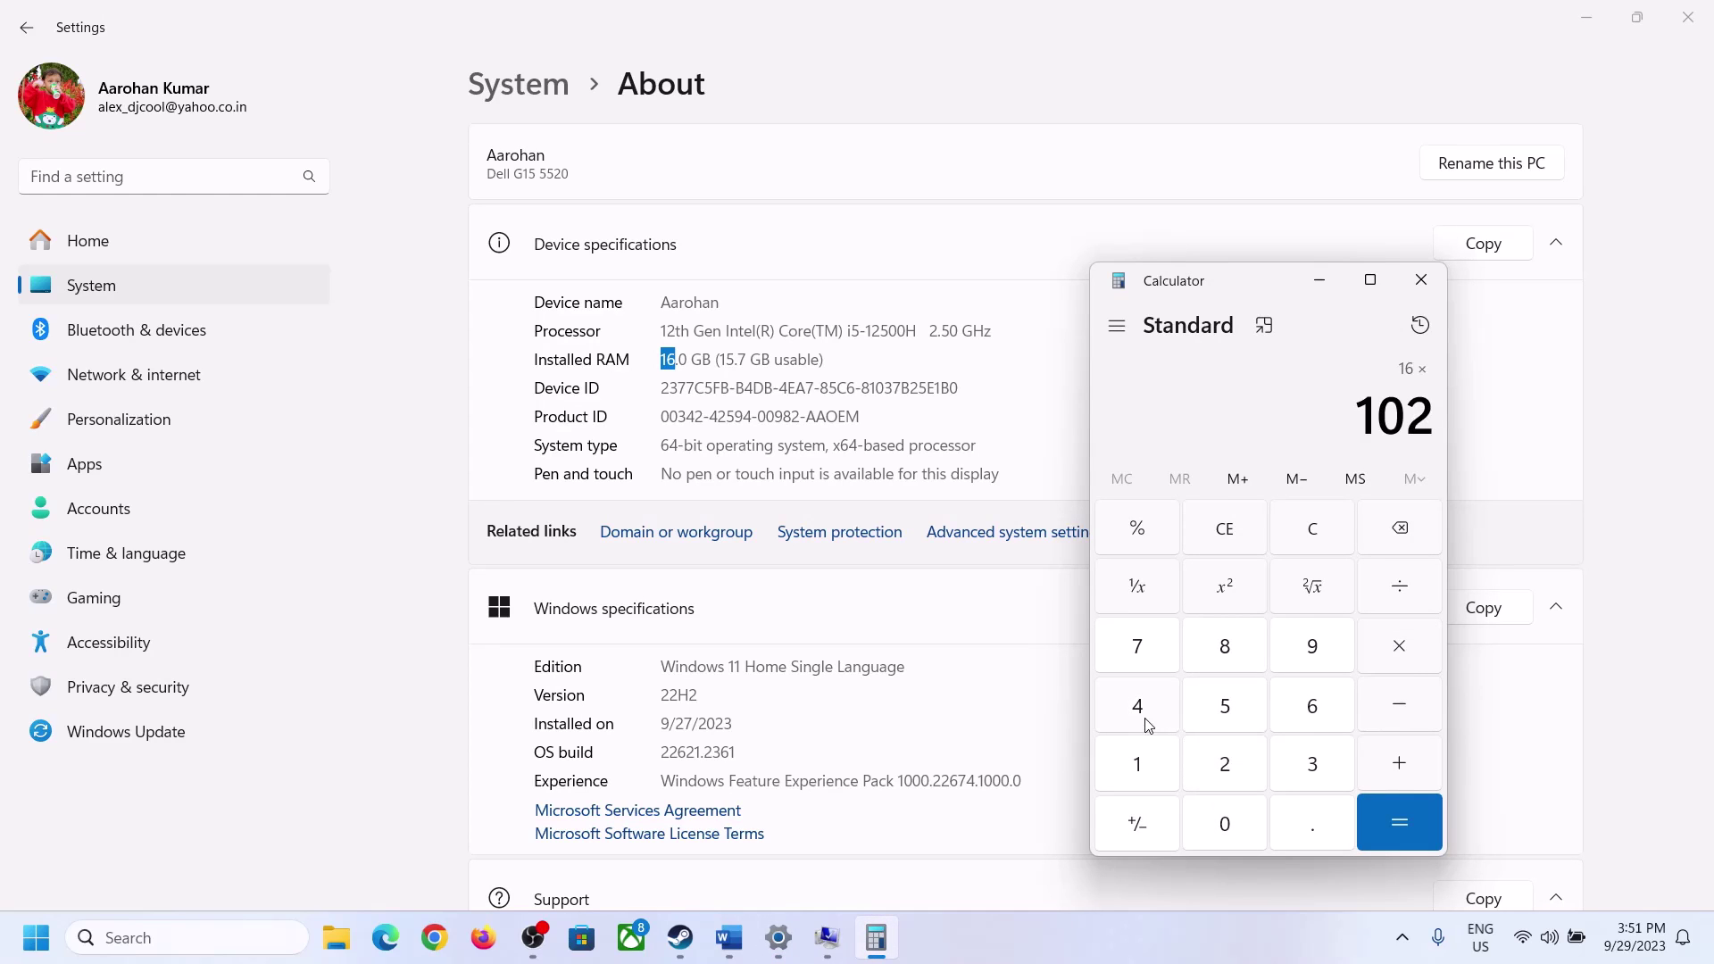
left_click(1137, 708)
left_click(1385, 833)
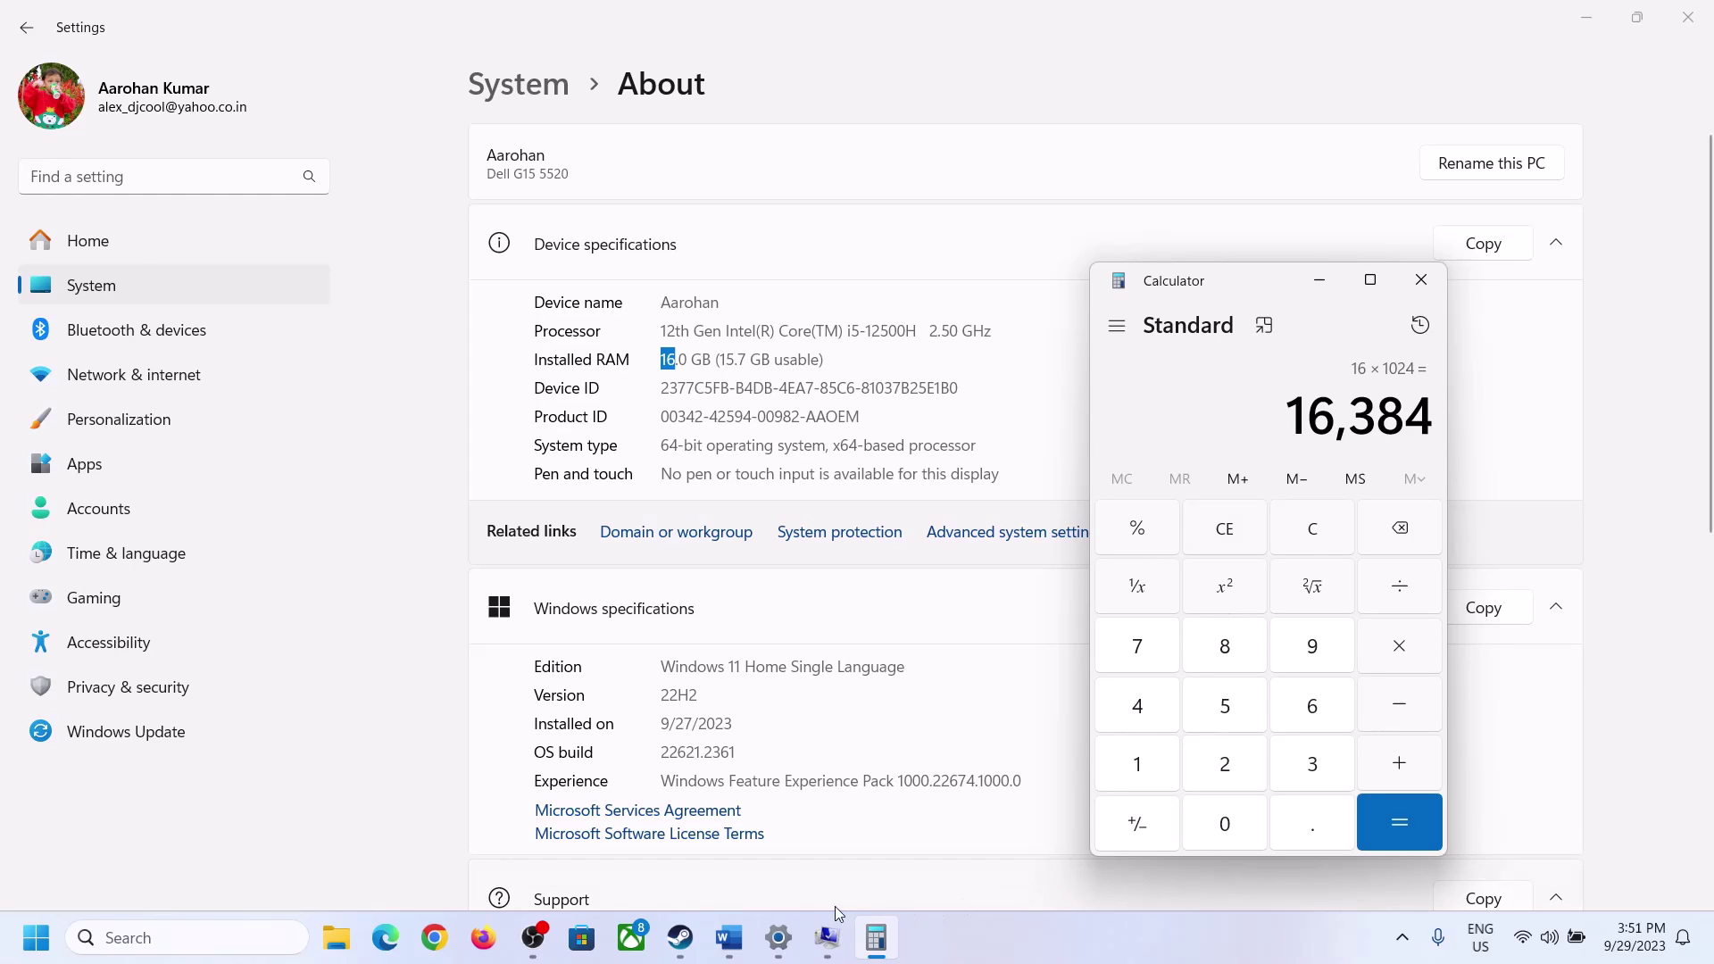
Check the maximum size formula in the Word notes and multiply 16384 by 3 in Calculator.
left_click(729, 937)
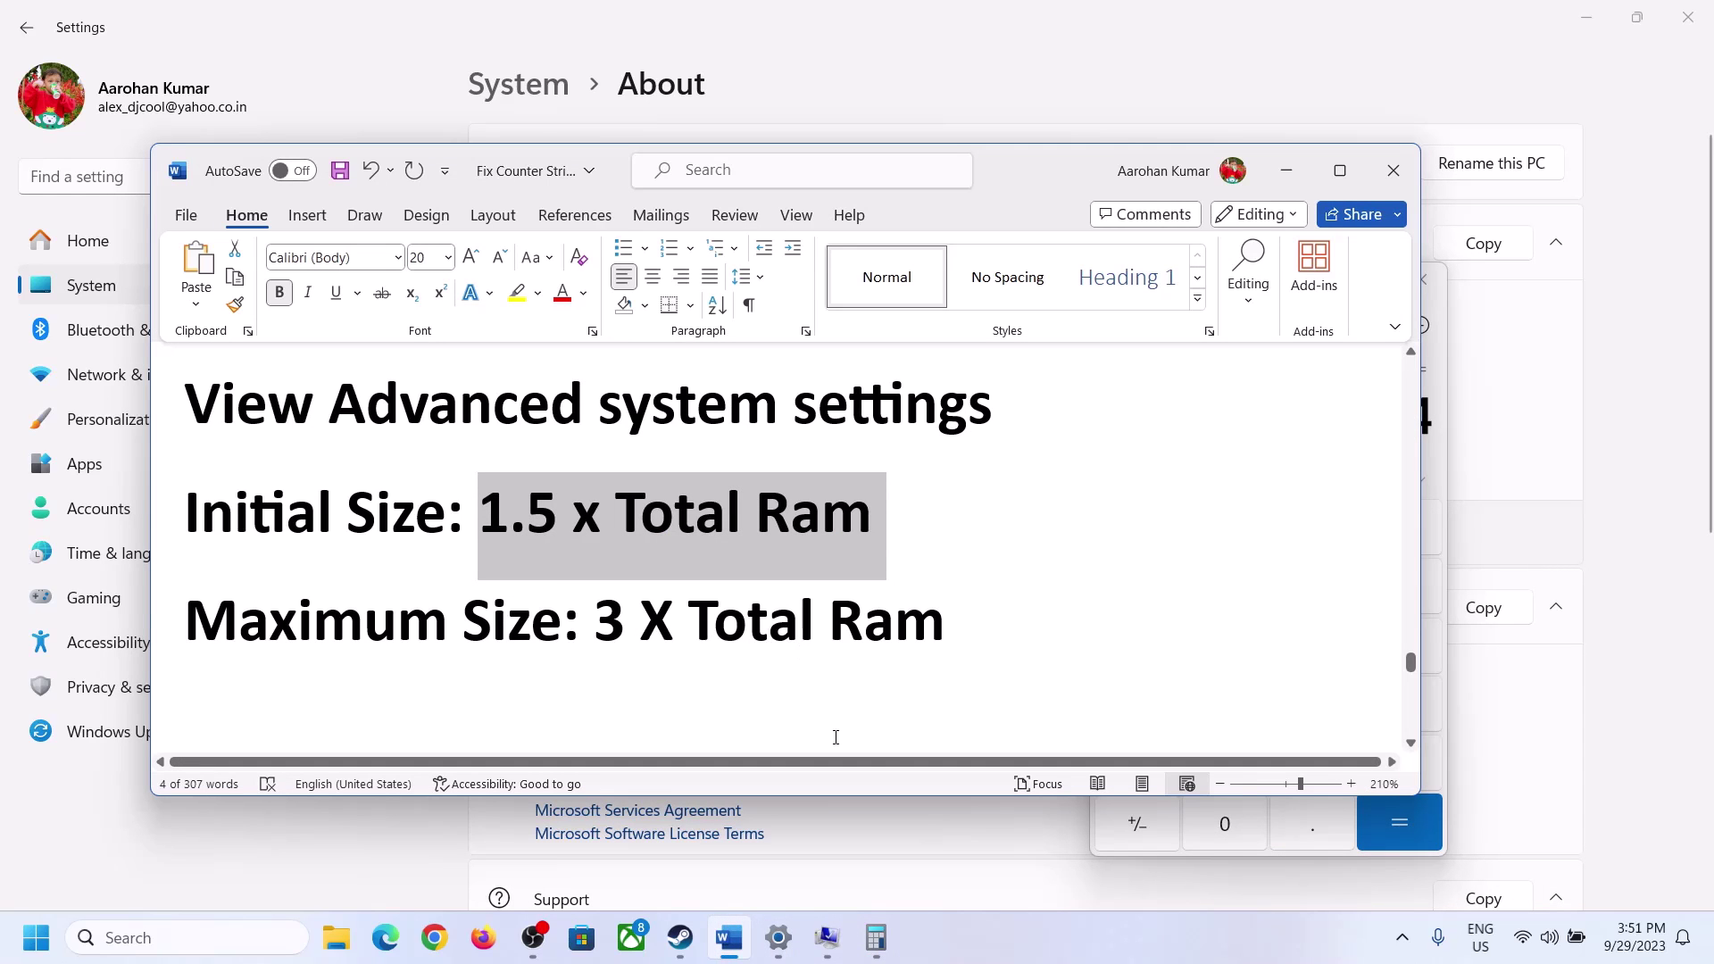
left_click(876, 938)
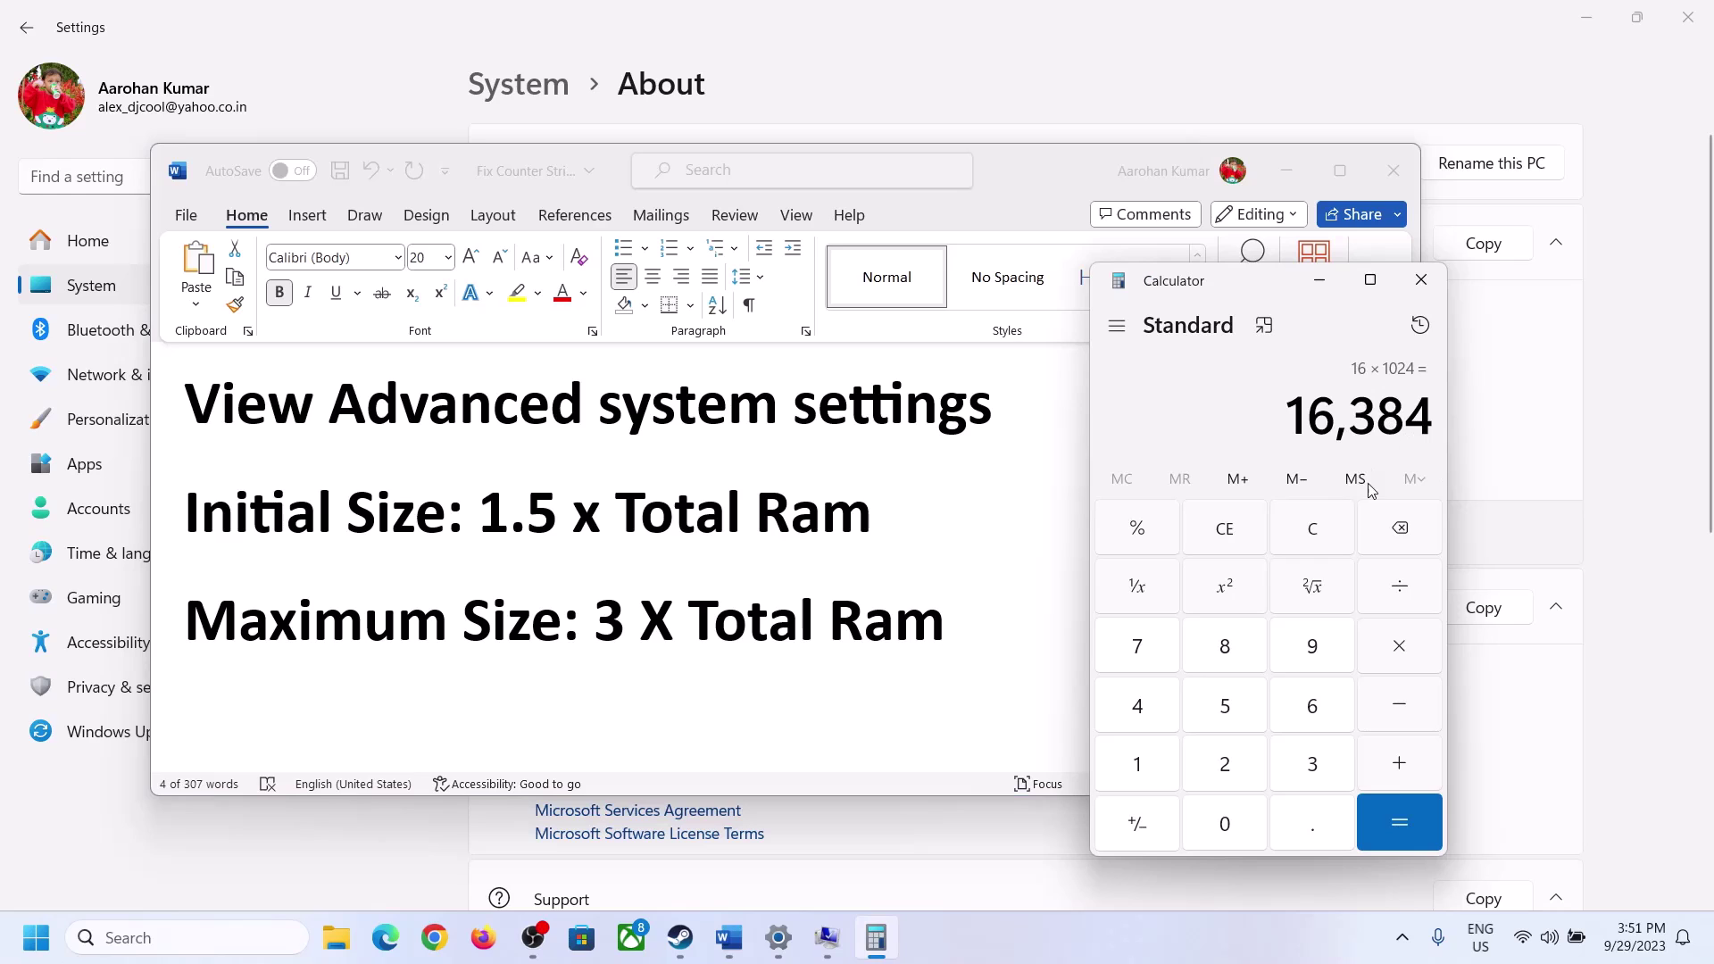
left_click(1399, 646)
left_click(1306, 761)
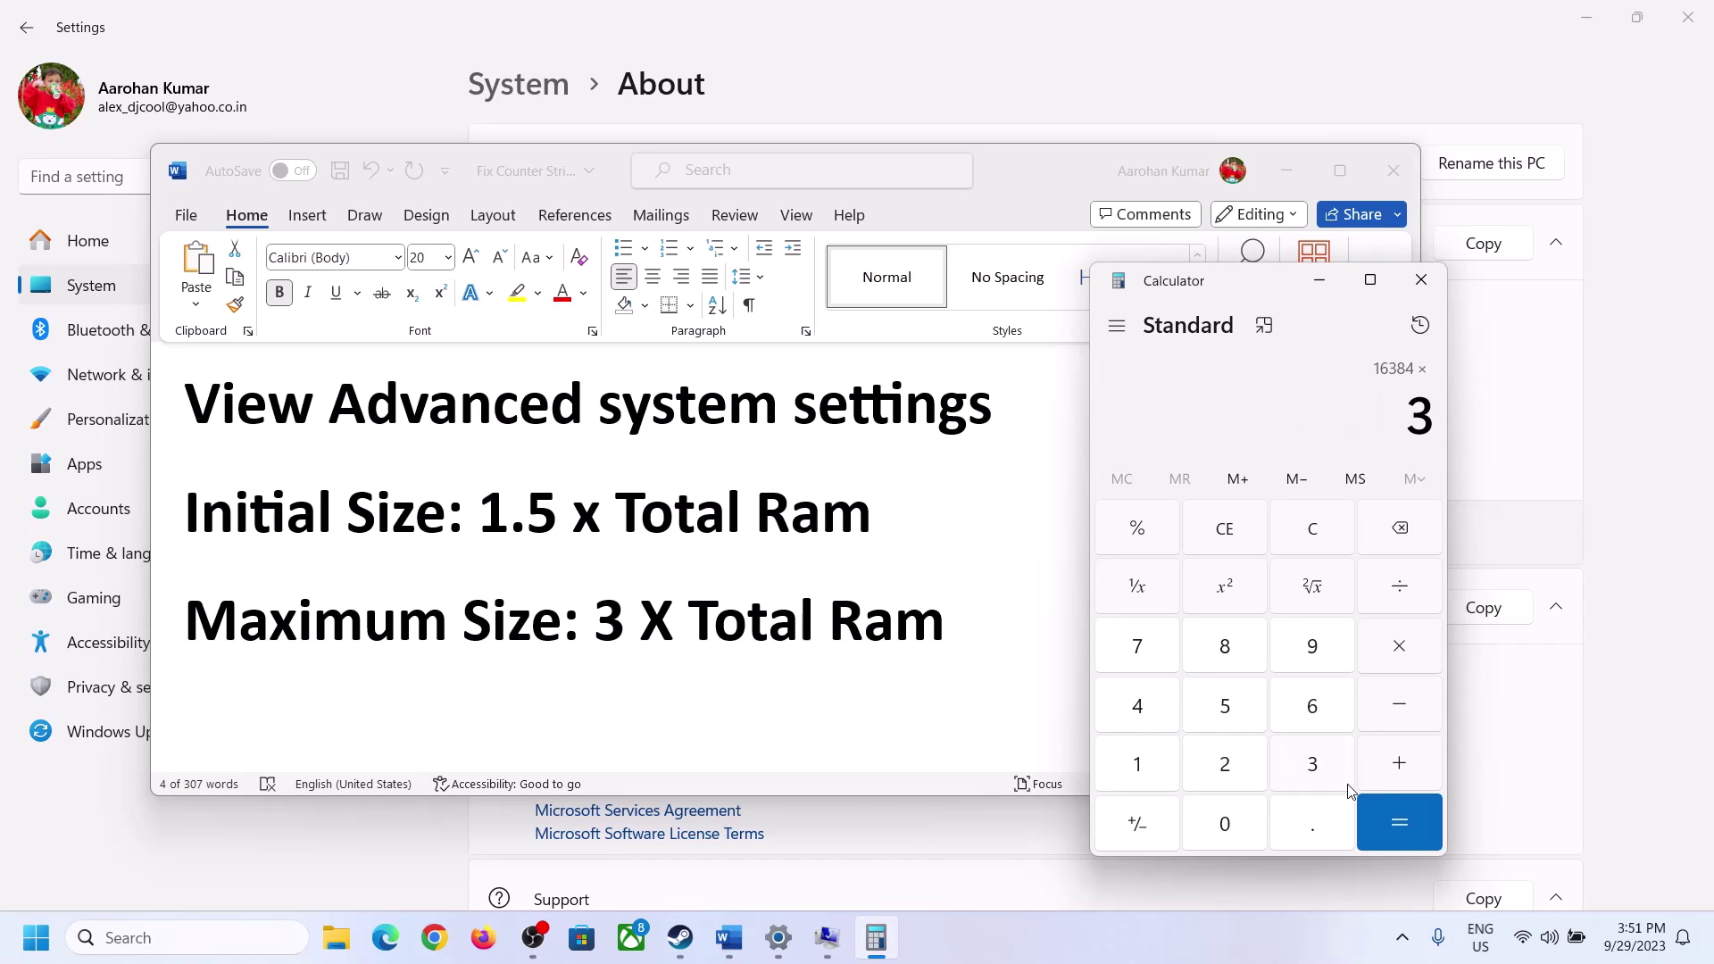
left_click(1412, 821)
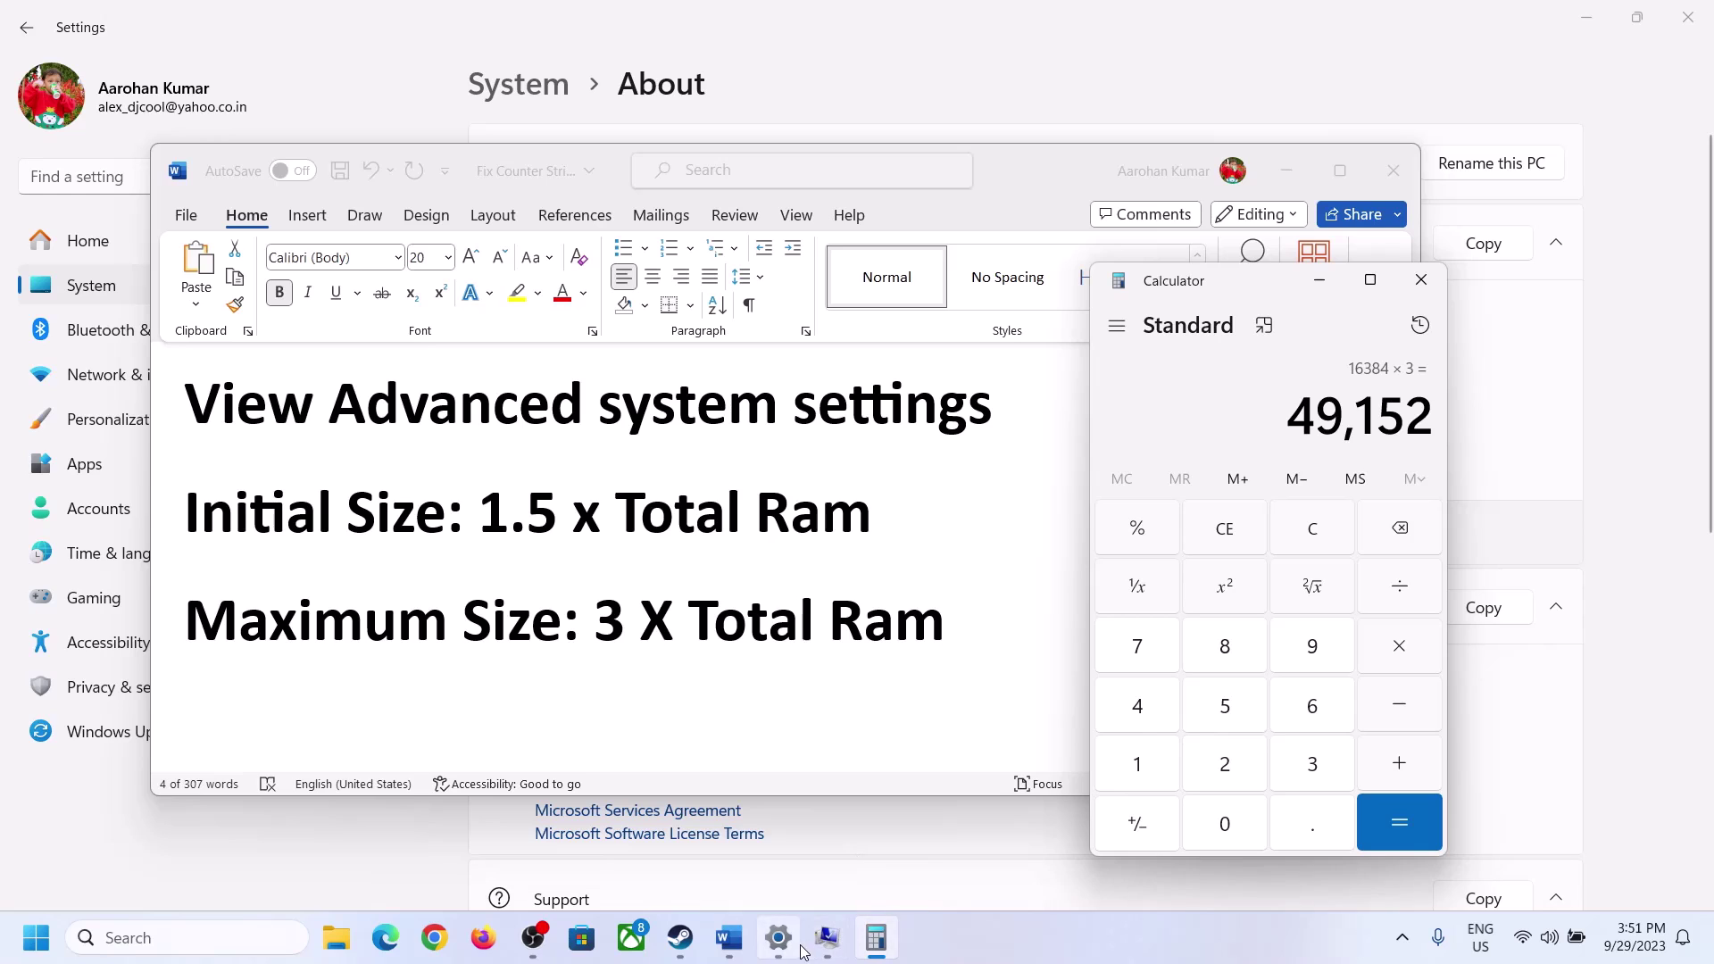
Return to the Virtual Memory dialog and apply a maximum paging file size of 49152 MB to drive C.
left_click(826, 937)
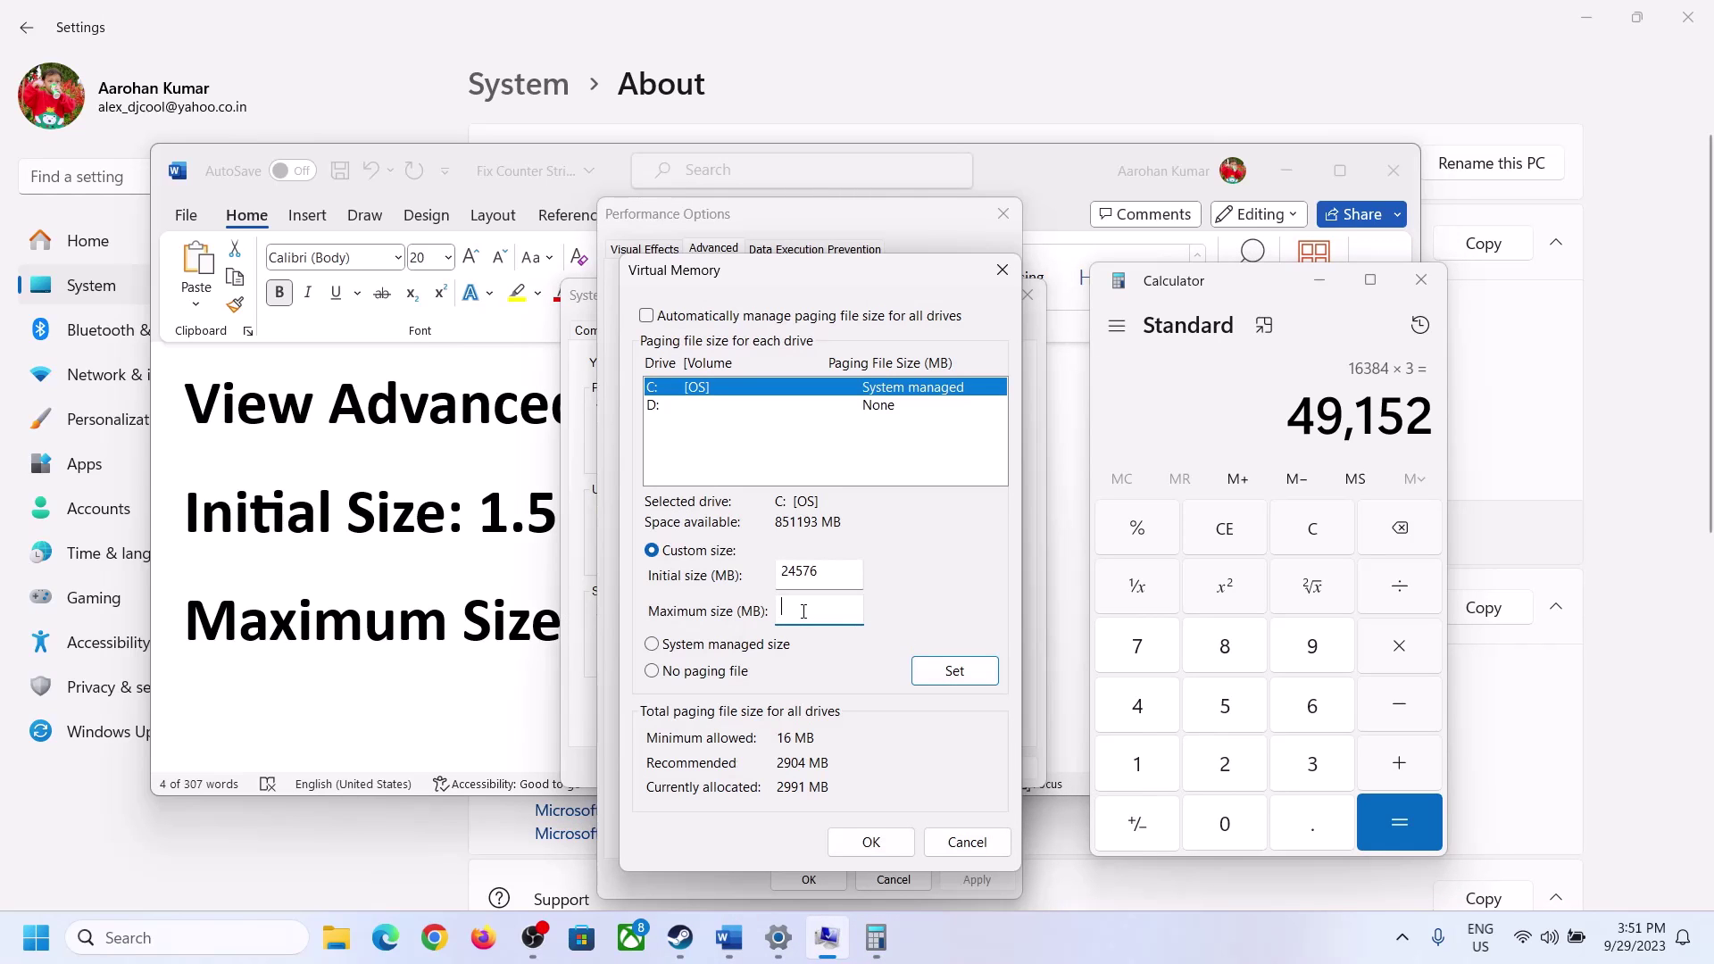
type("49152")
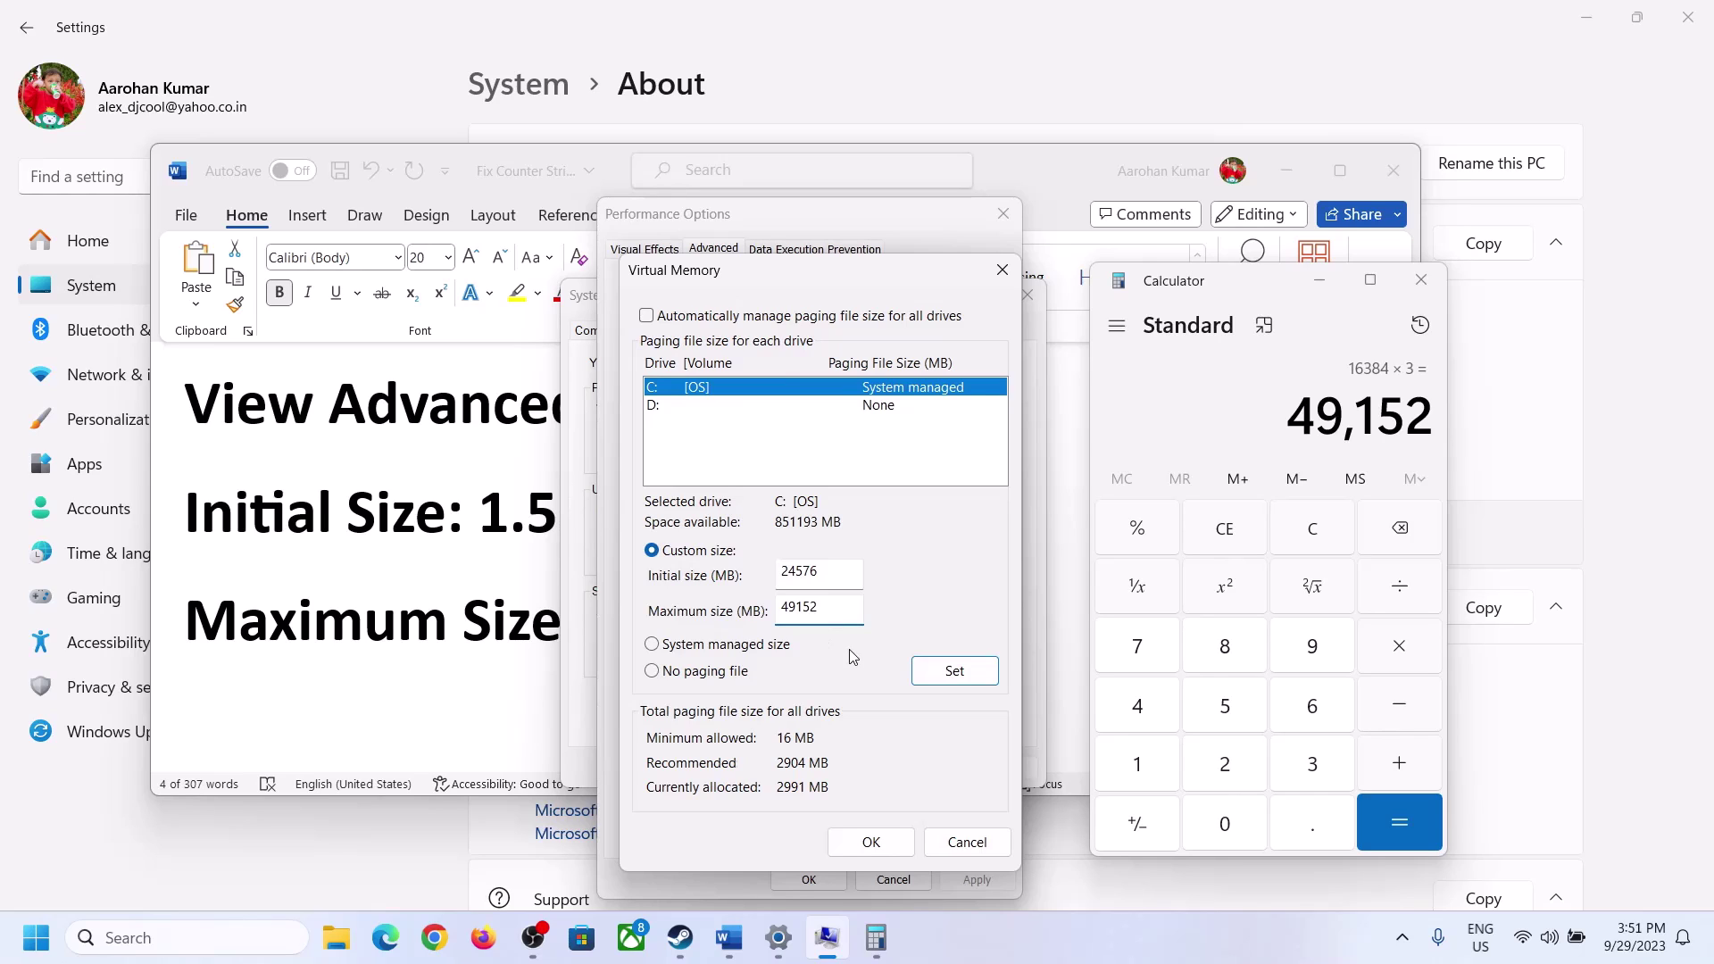
left_click(953, 672)
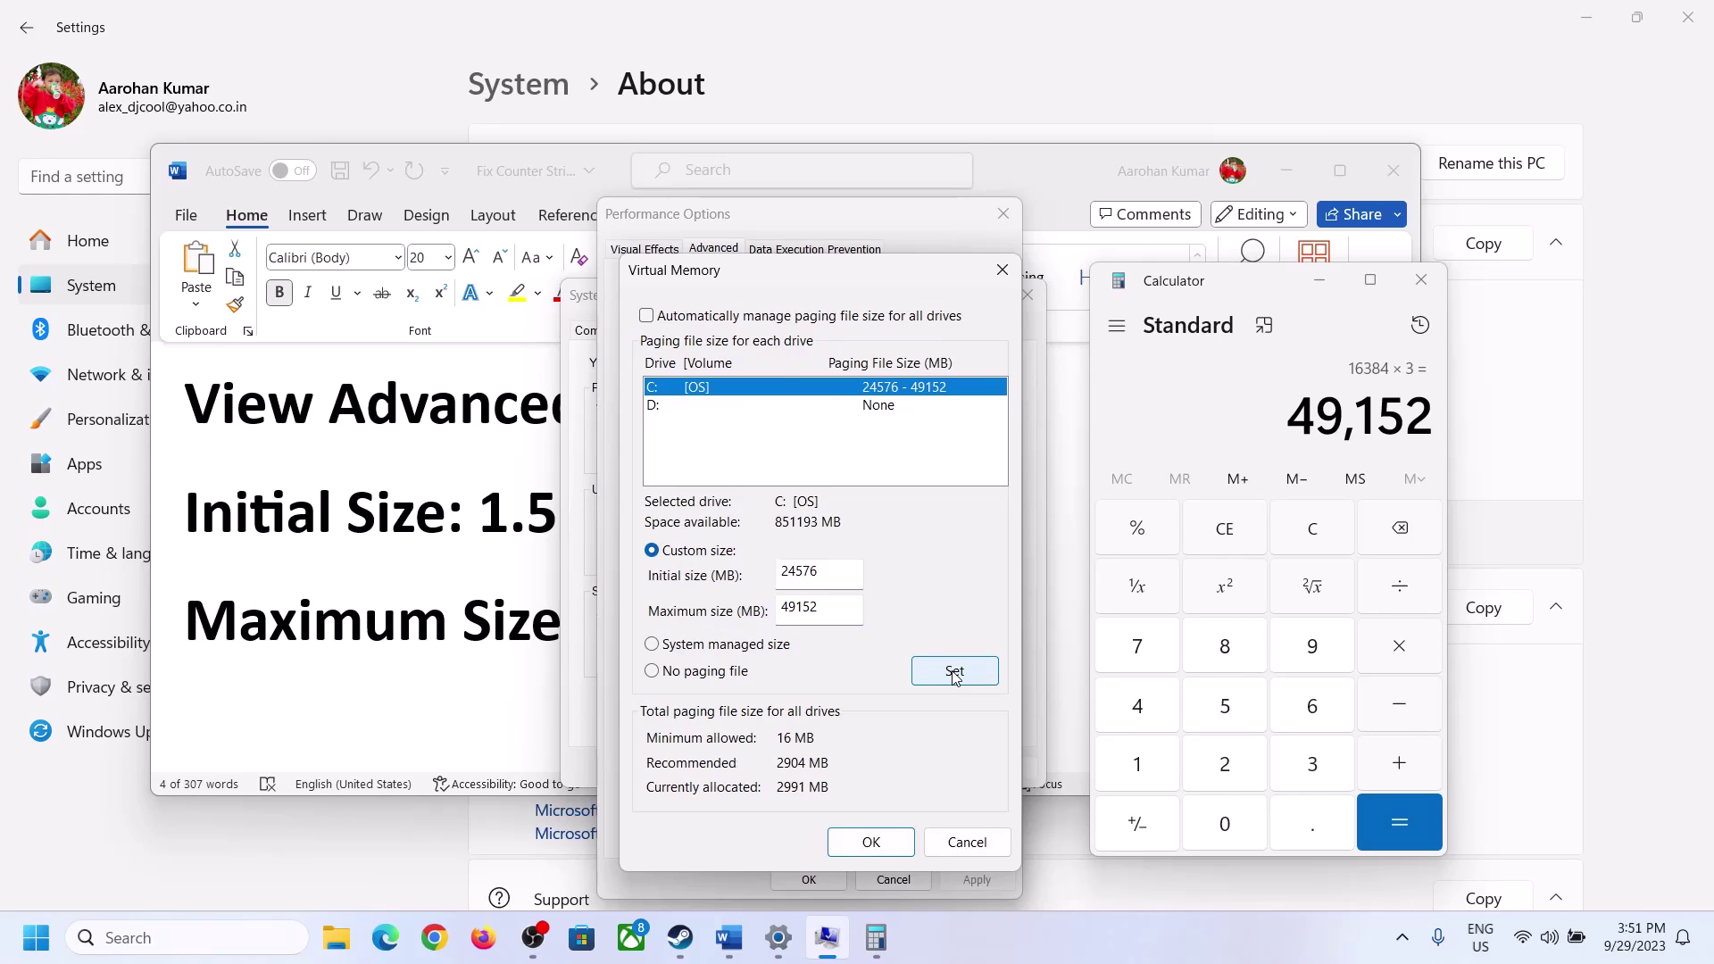
left_click(870, 842)
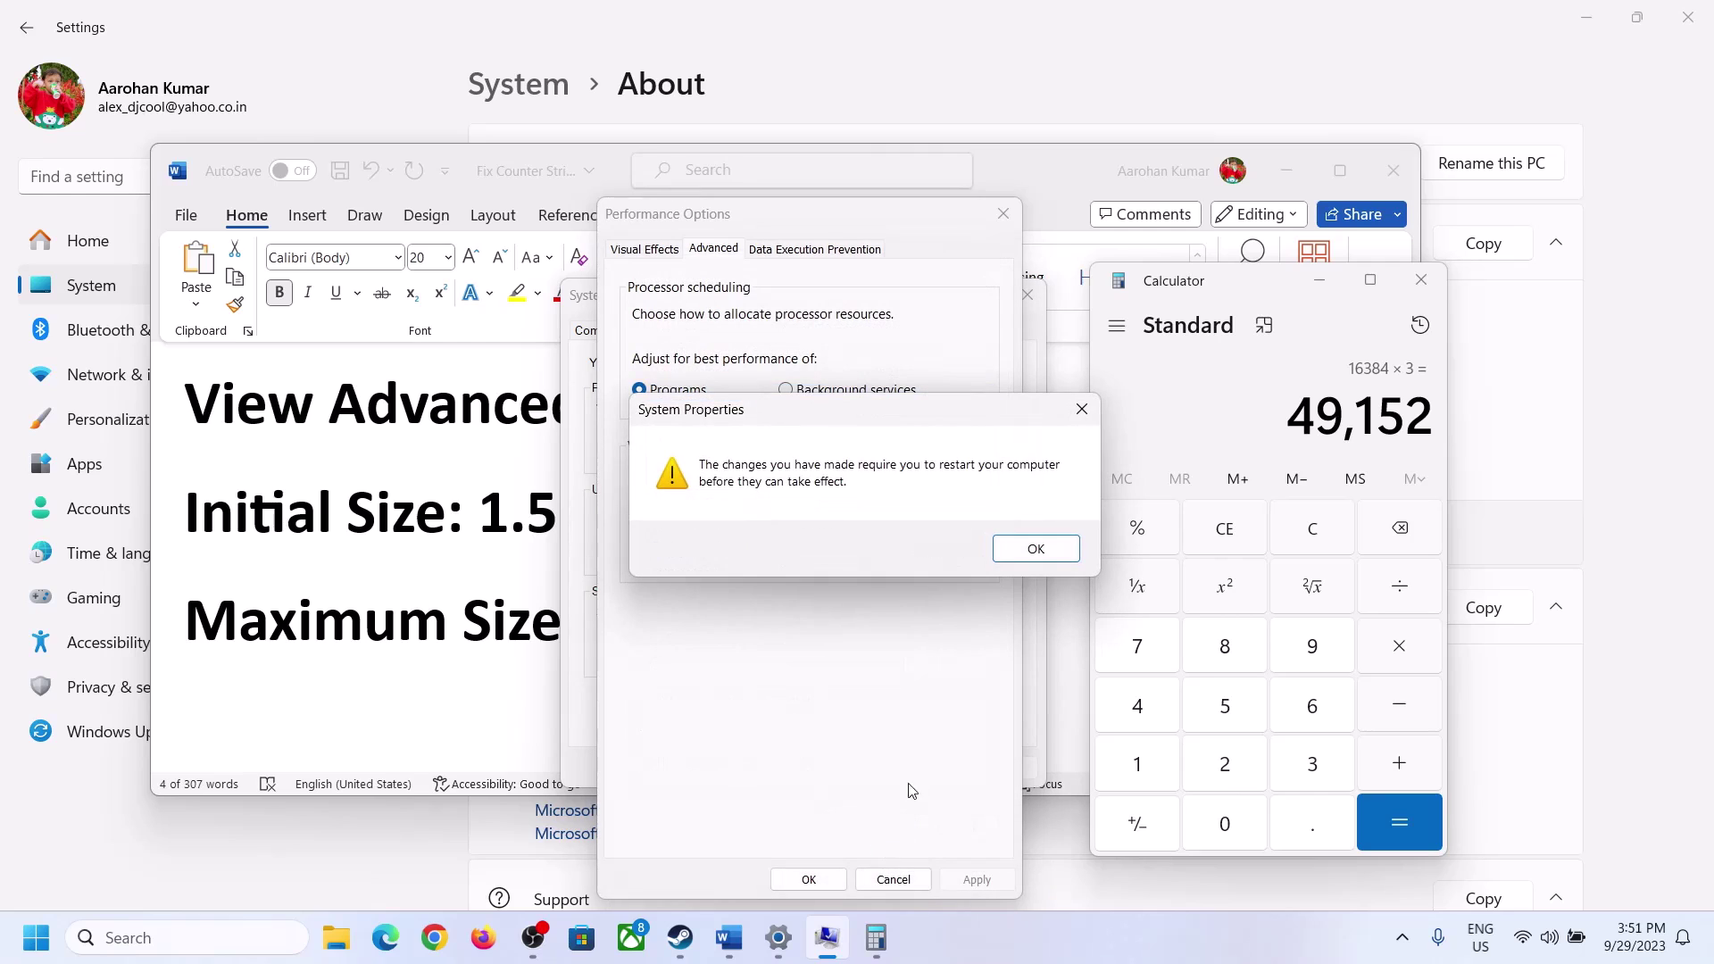
Accept the changes in Performance Options and System Properties, and dismiss the restart prompt without restarting.
left_click(1040, 548)
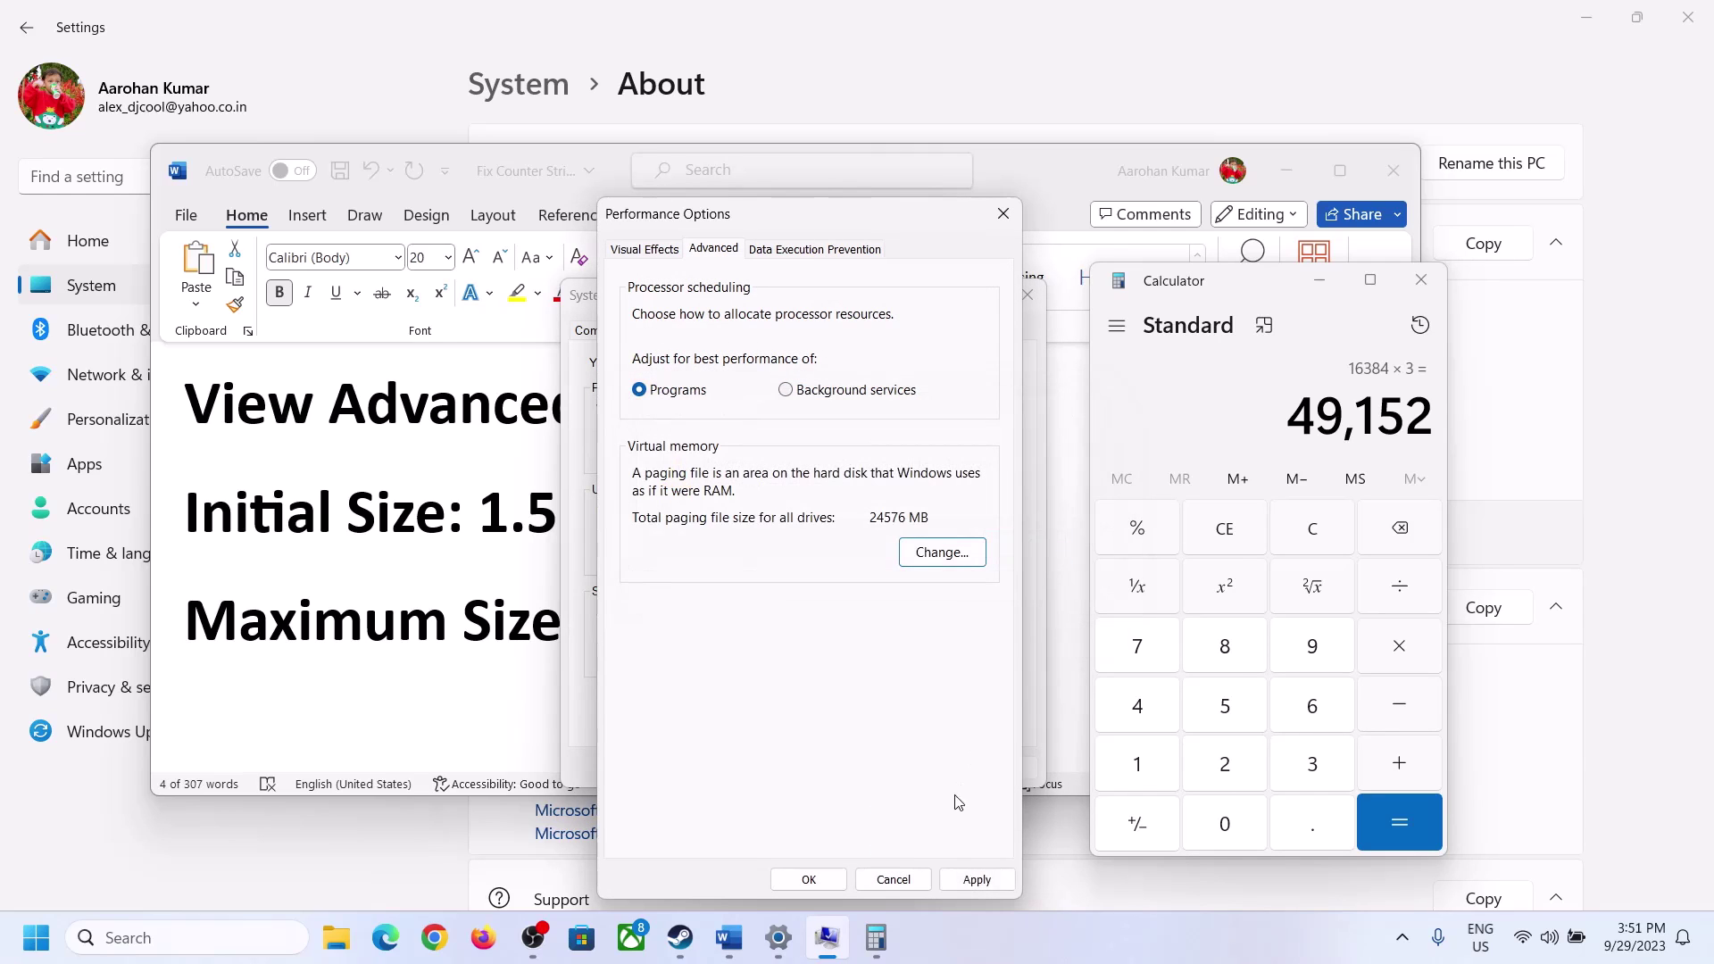
left_click(837, 882)
left_click(812, 766)
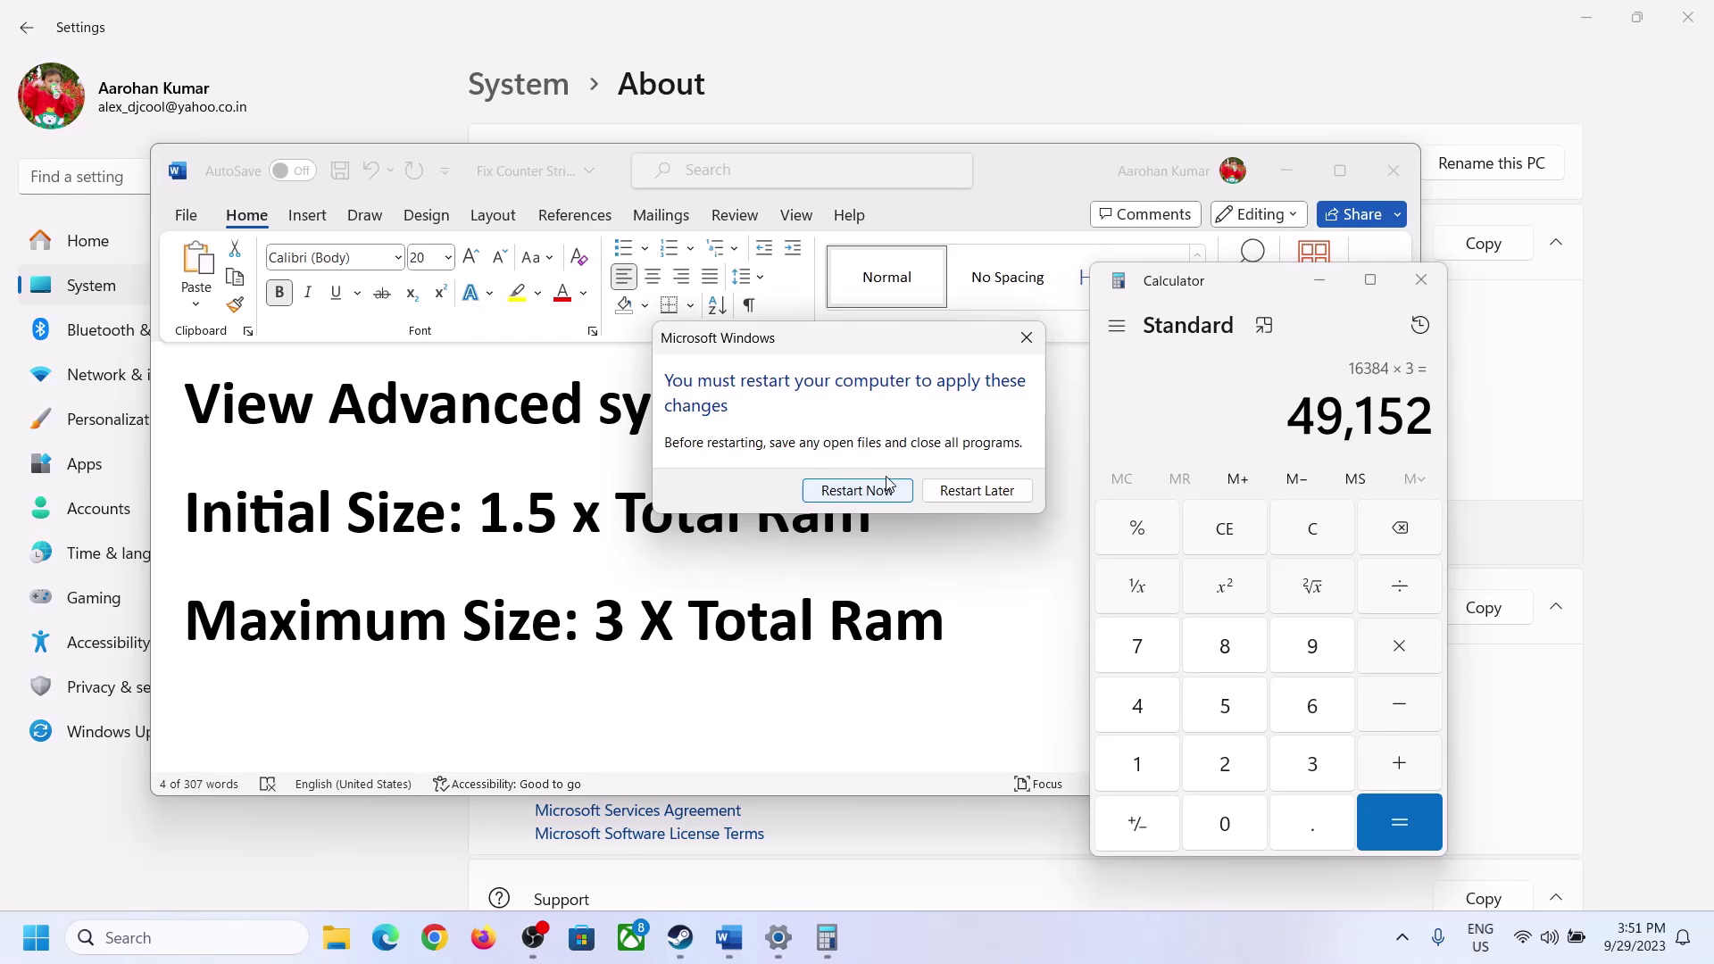
left_click(1025, 336)
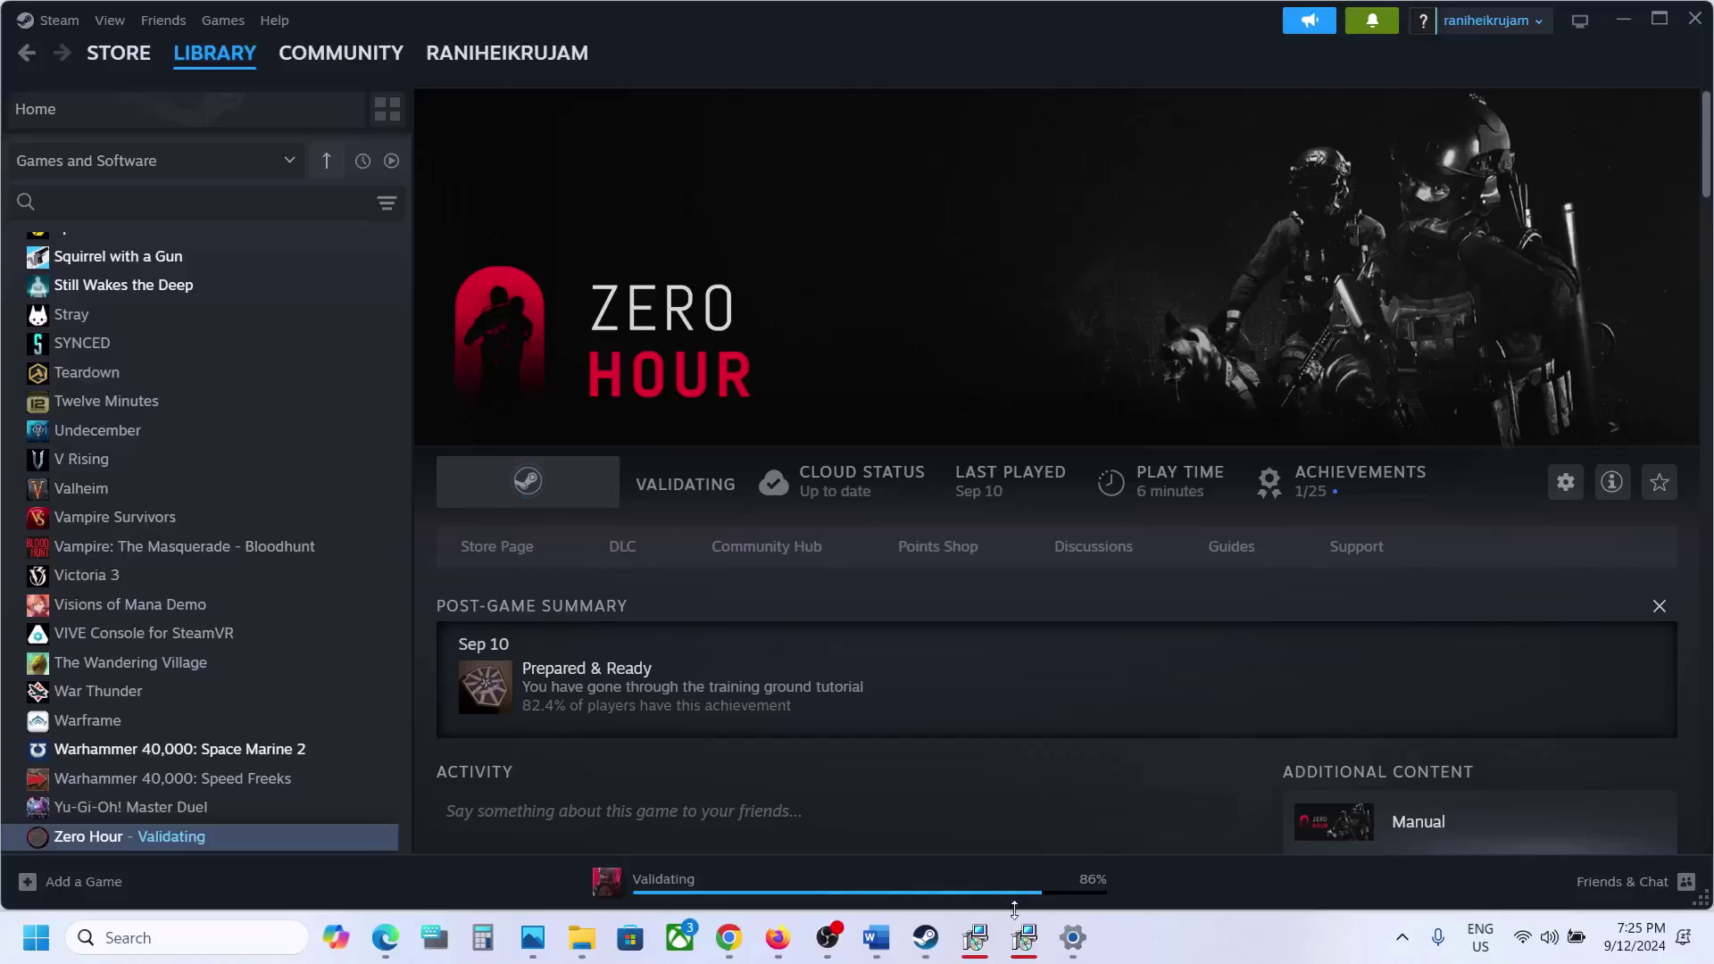
Switch to the Word checklist and highlight the Step 12 instructions to uninstall the game, delete its folder and restart the PC.
left_click(876, 937)
scroll(721, 592, "down", 2)
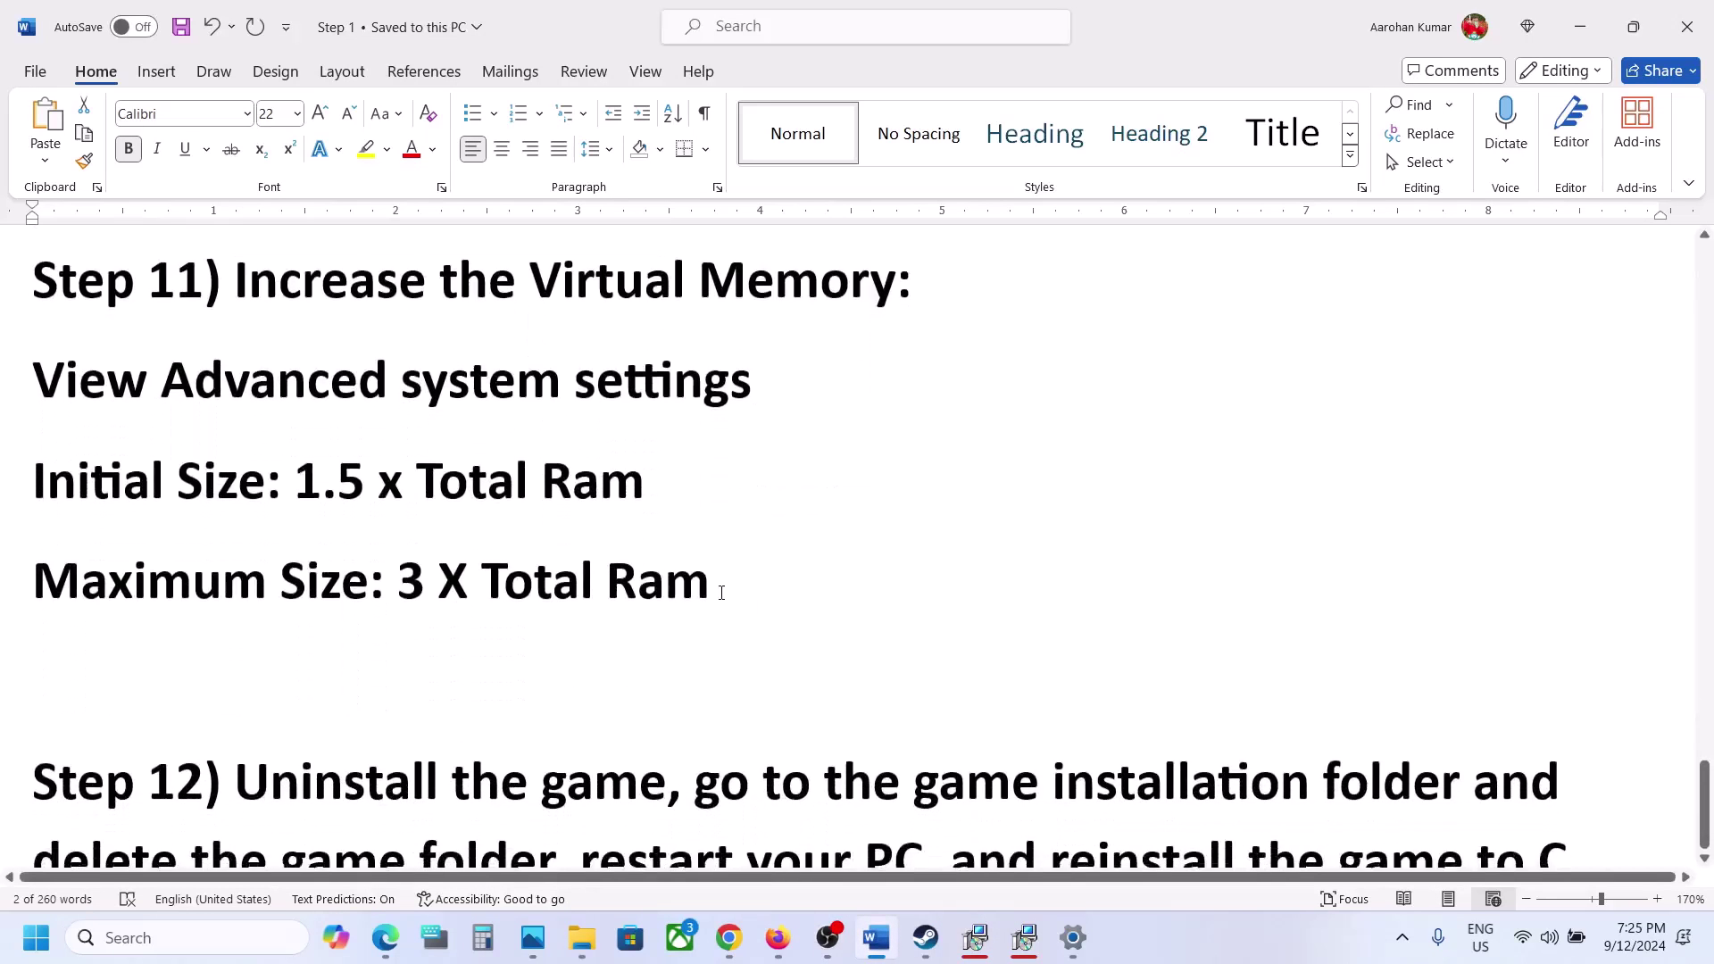
scroll(721, 592, "down", 2)
left_click_drag(237, 558, 912, 657)
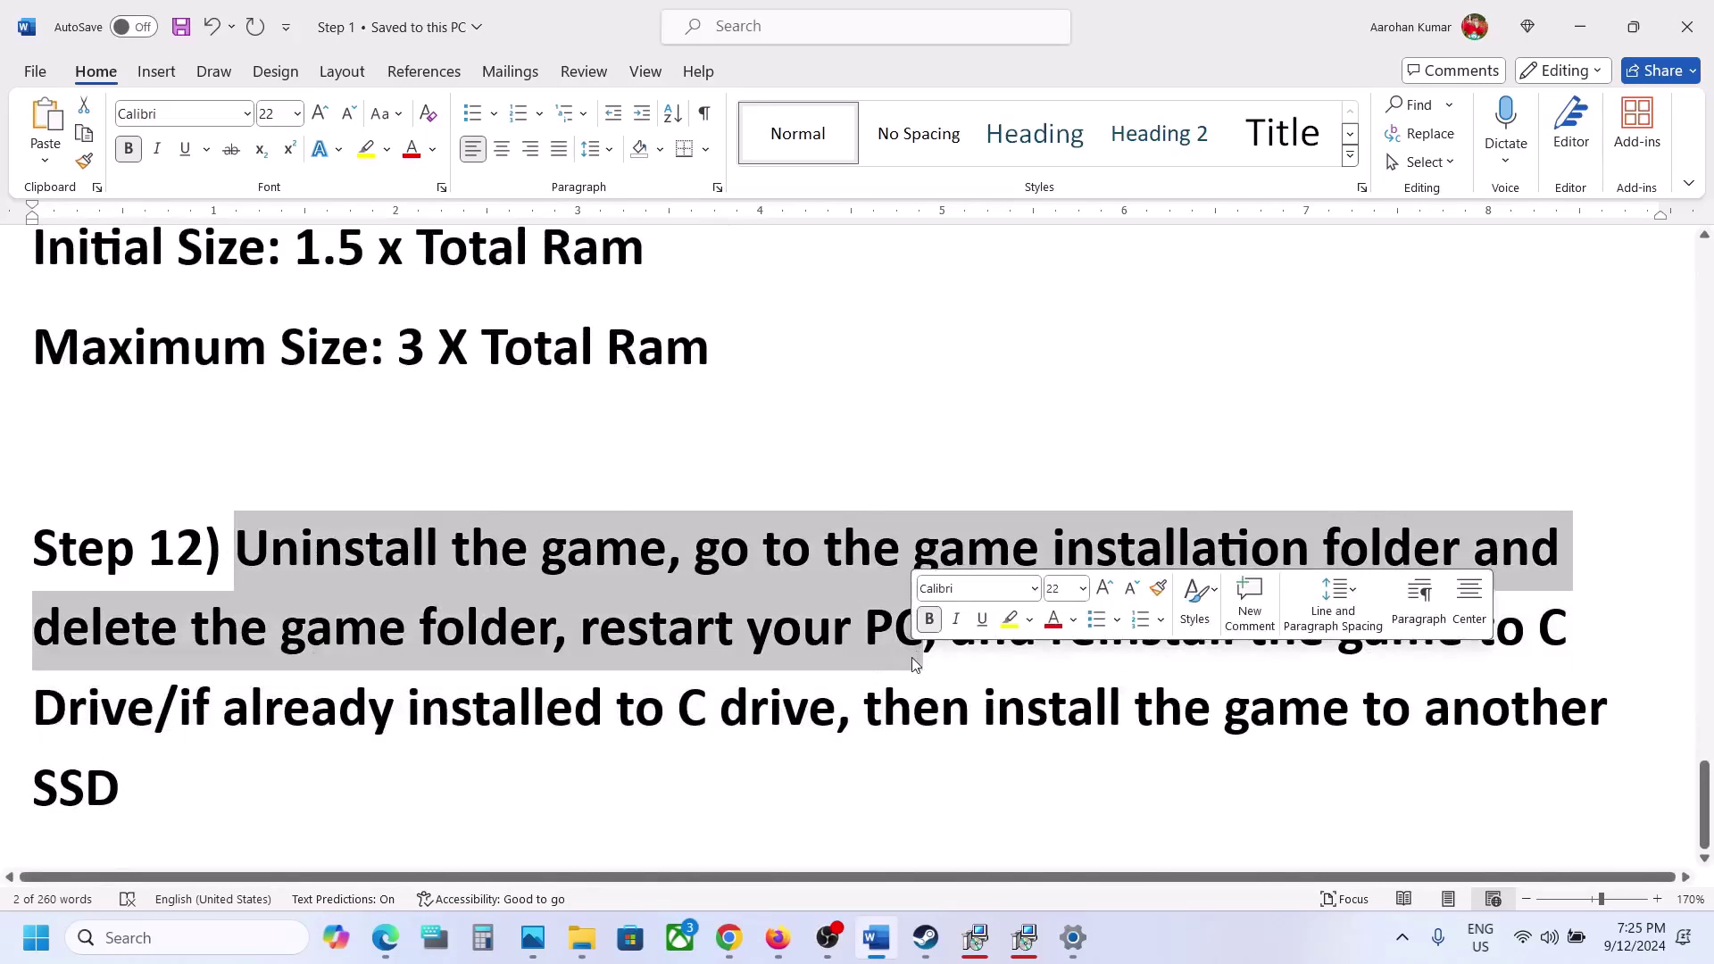
Switch to Steam and show the Uninstall option for Zero Hour in the library.
left_click(926, 937)
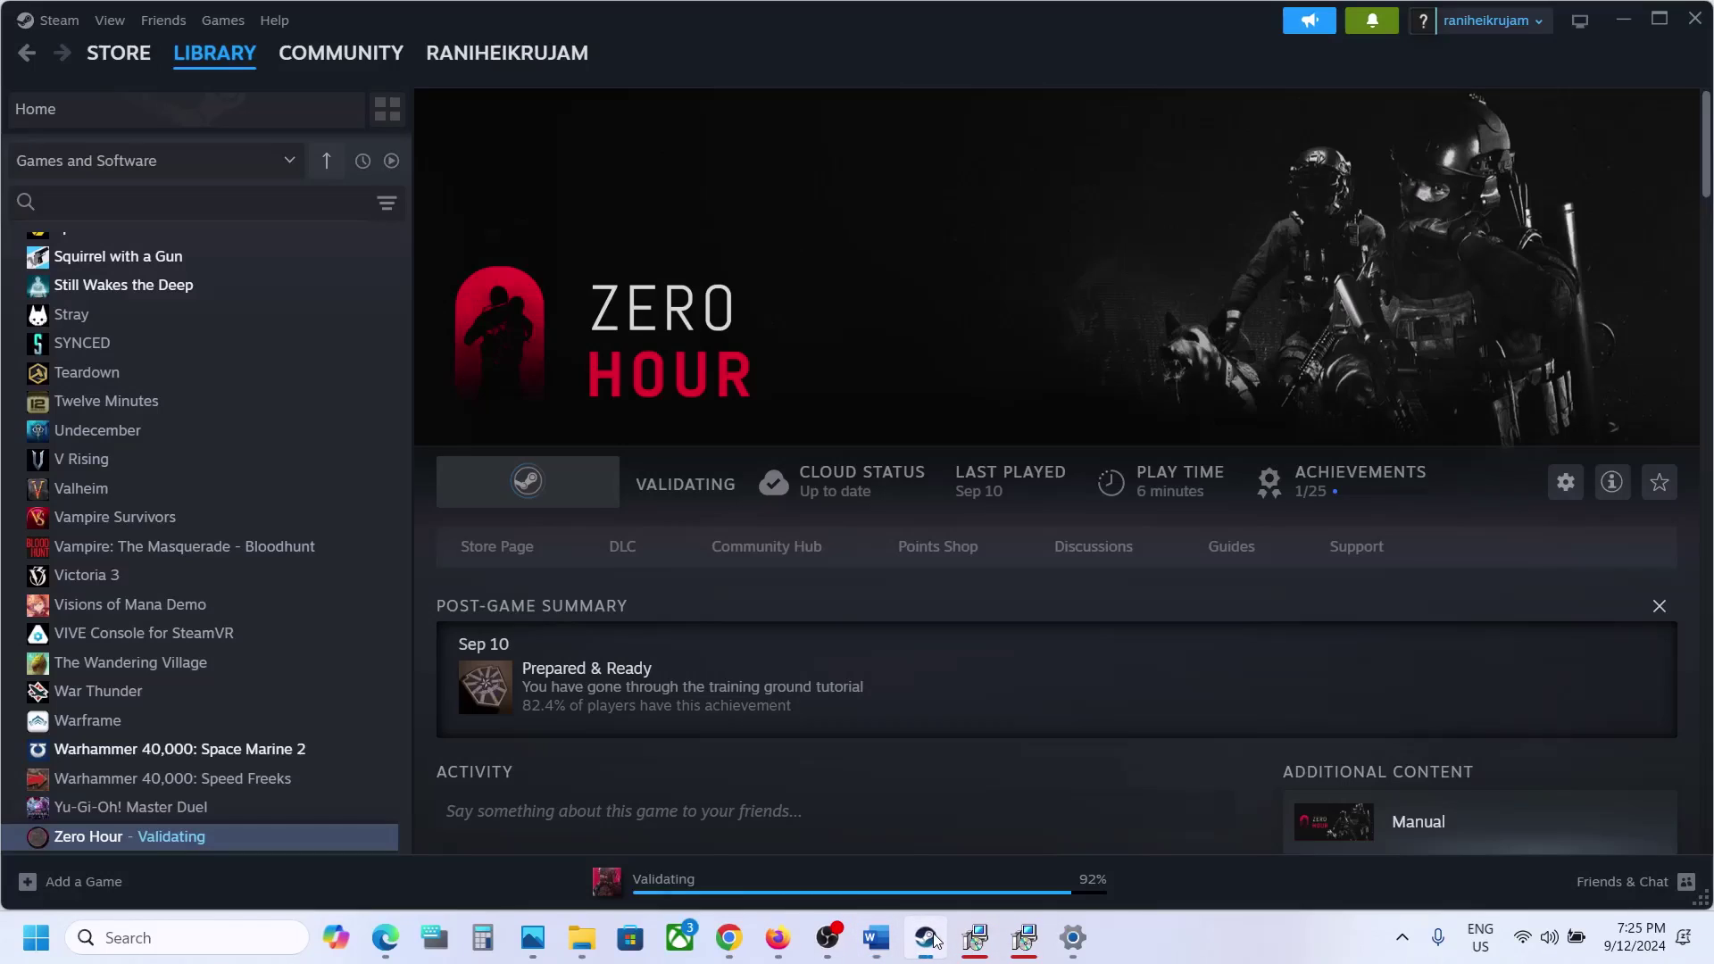
right_click(199, 841)
mouse_move(257, 786)
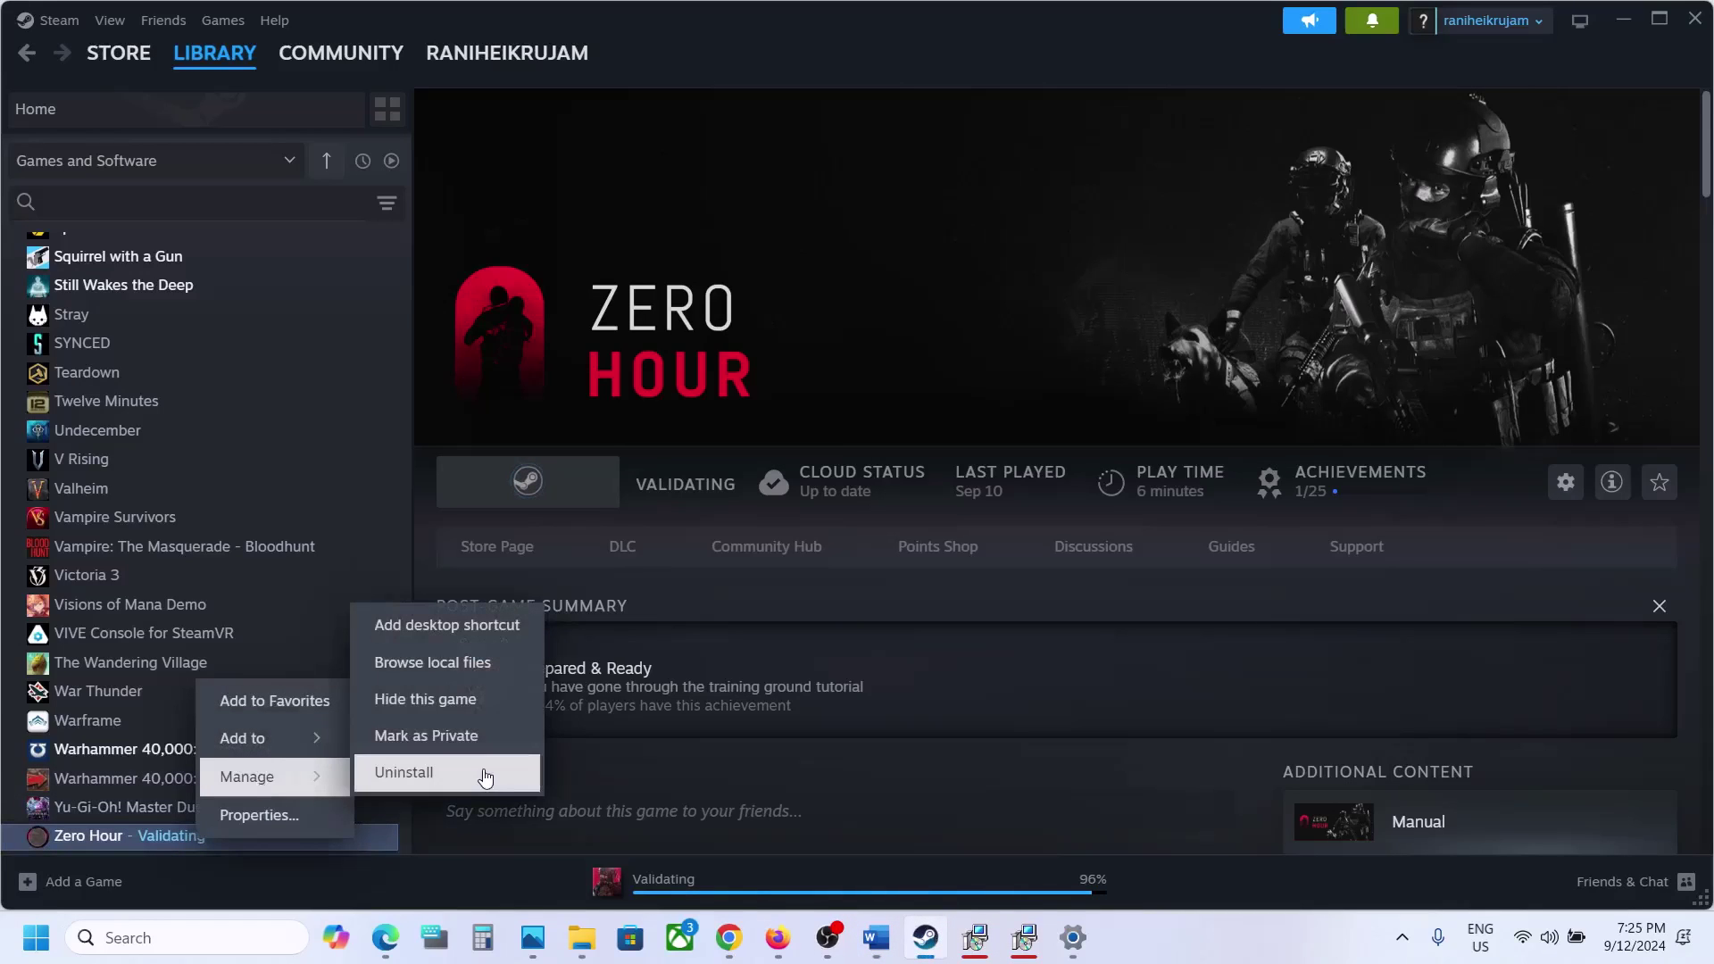
Review the folder deletion and reinstall-to-another-drive instructions of Step 12 in the Word checklist, and return to Steam.
left_click(879, 940)
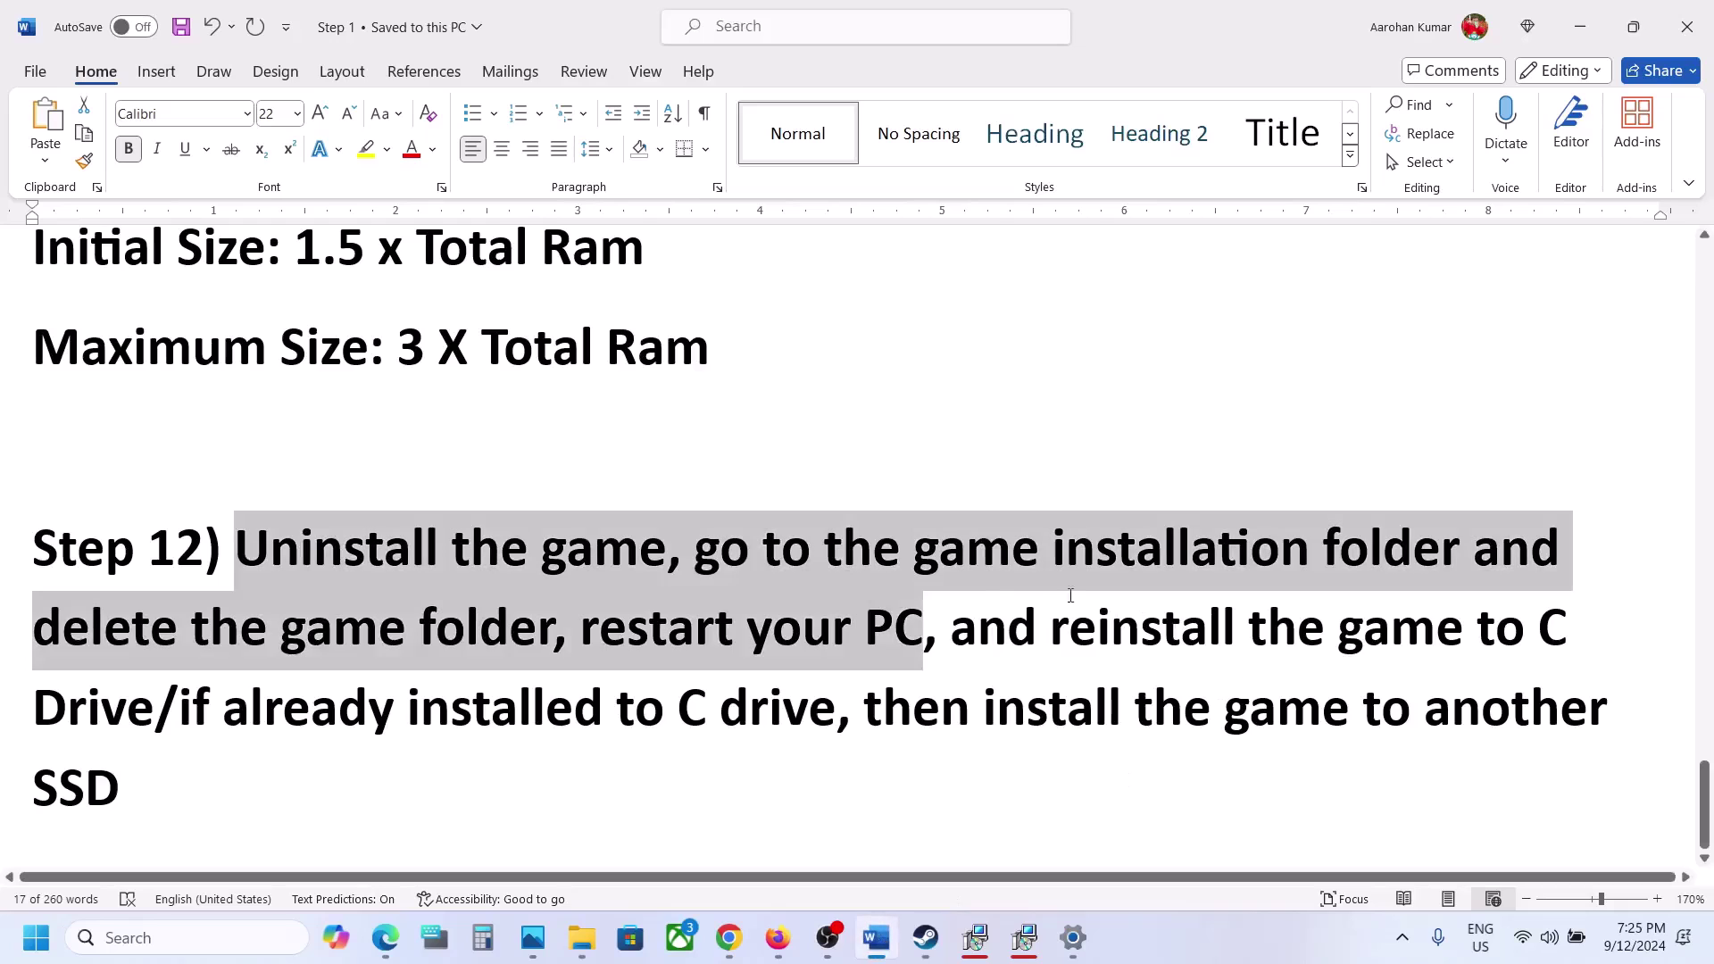
left_click(1009, 553)
left_click_drag(712, 548, 148, 705)
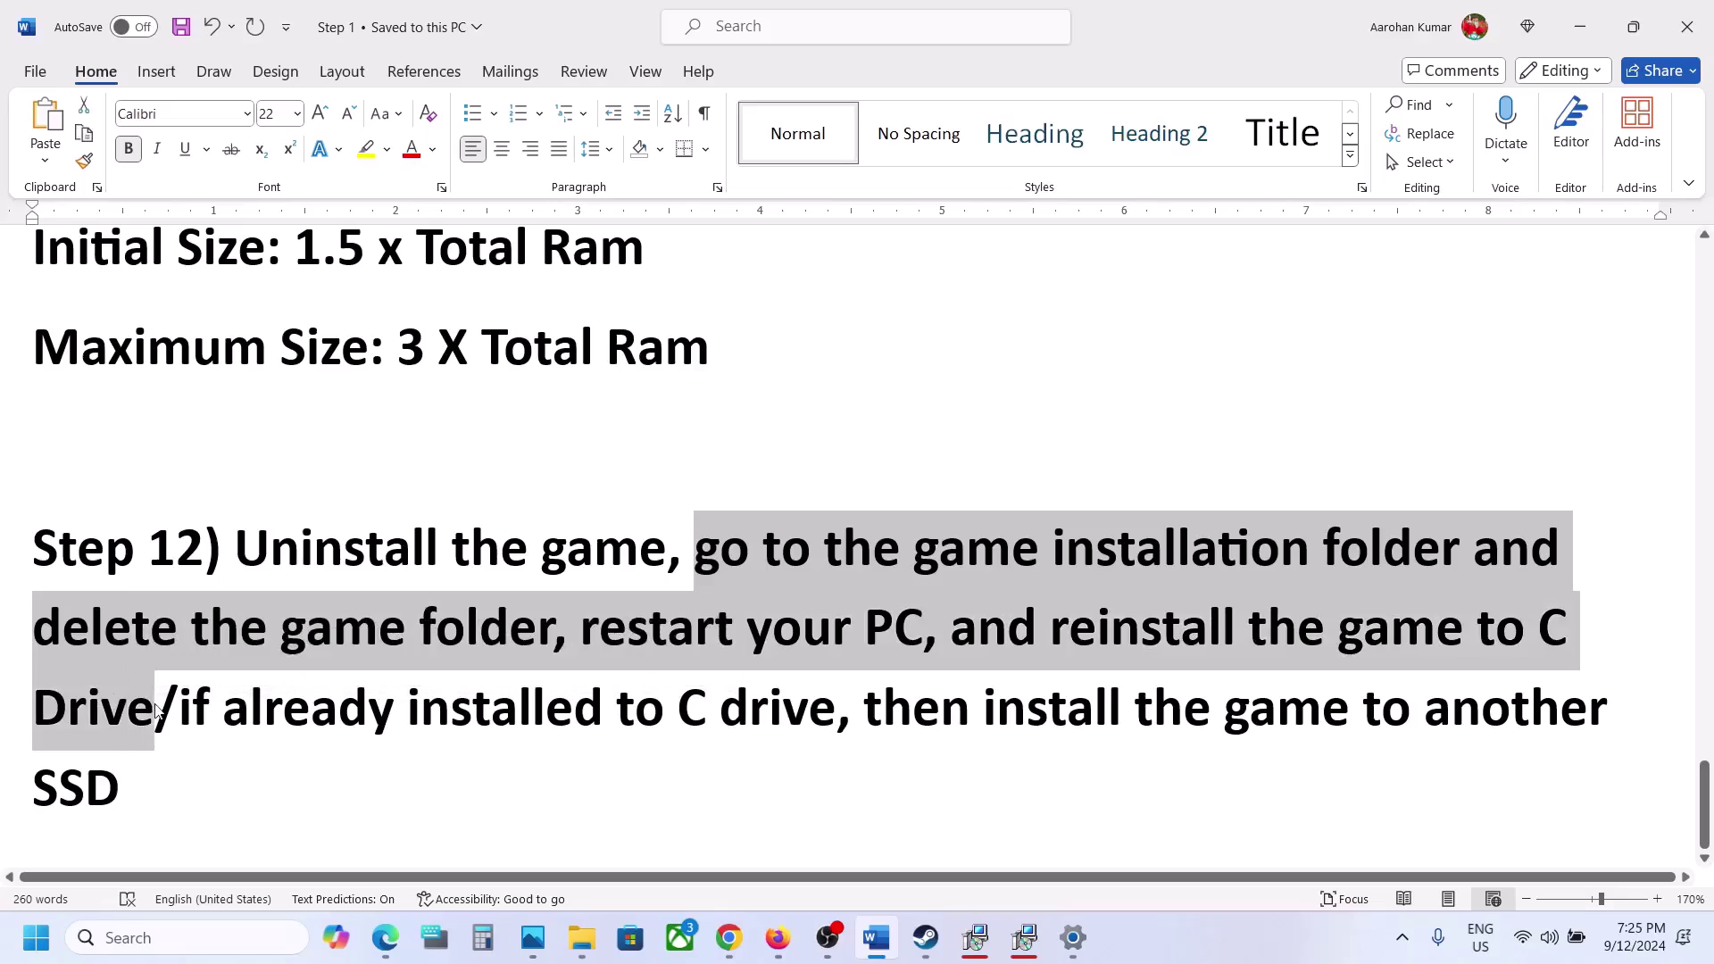
left_click(153, 705)
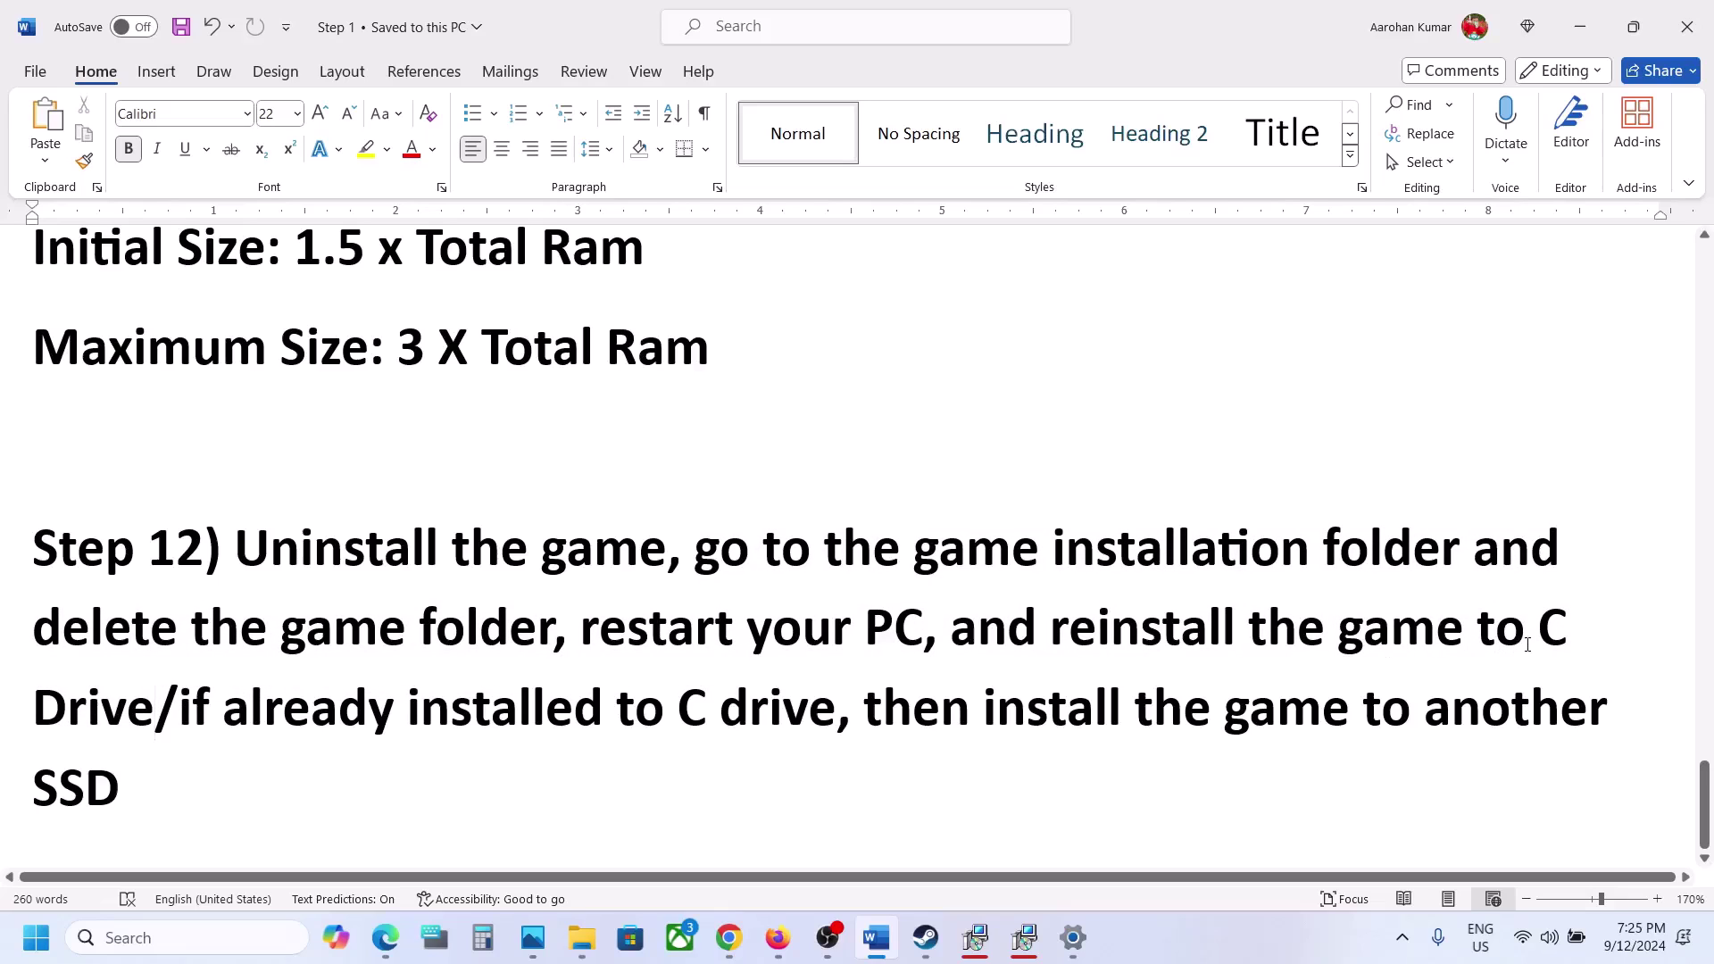
left_click_drag(1535, 630, 1501, 788)
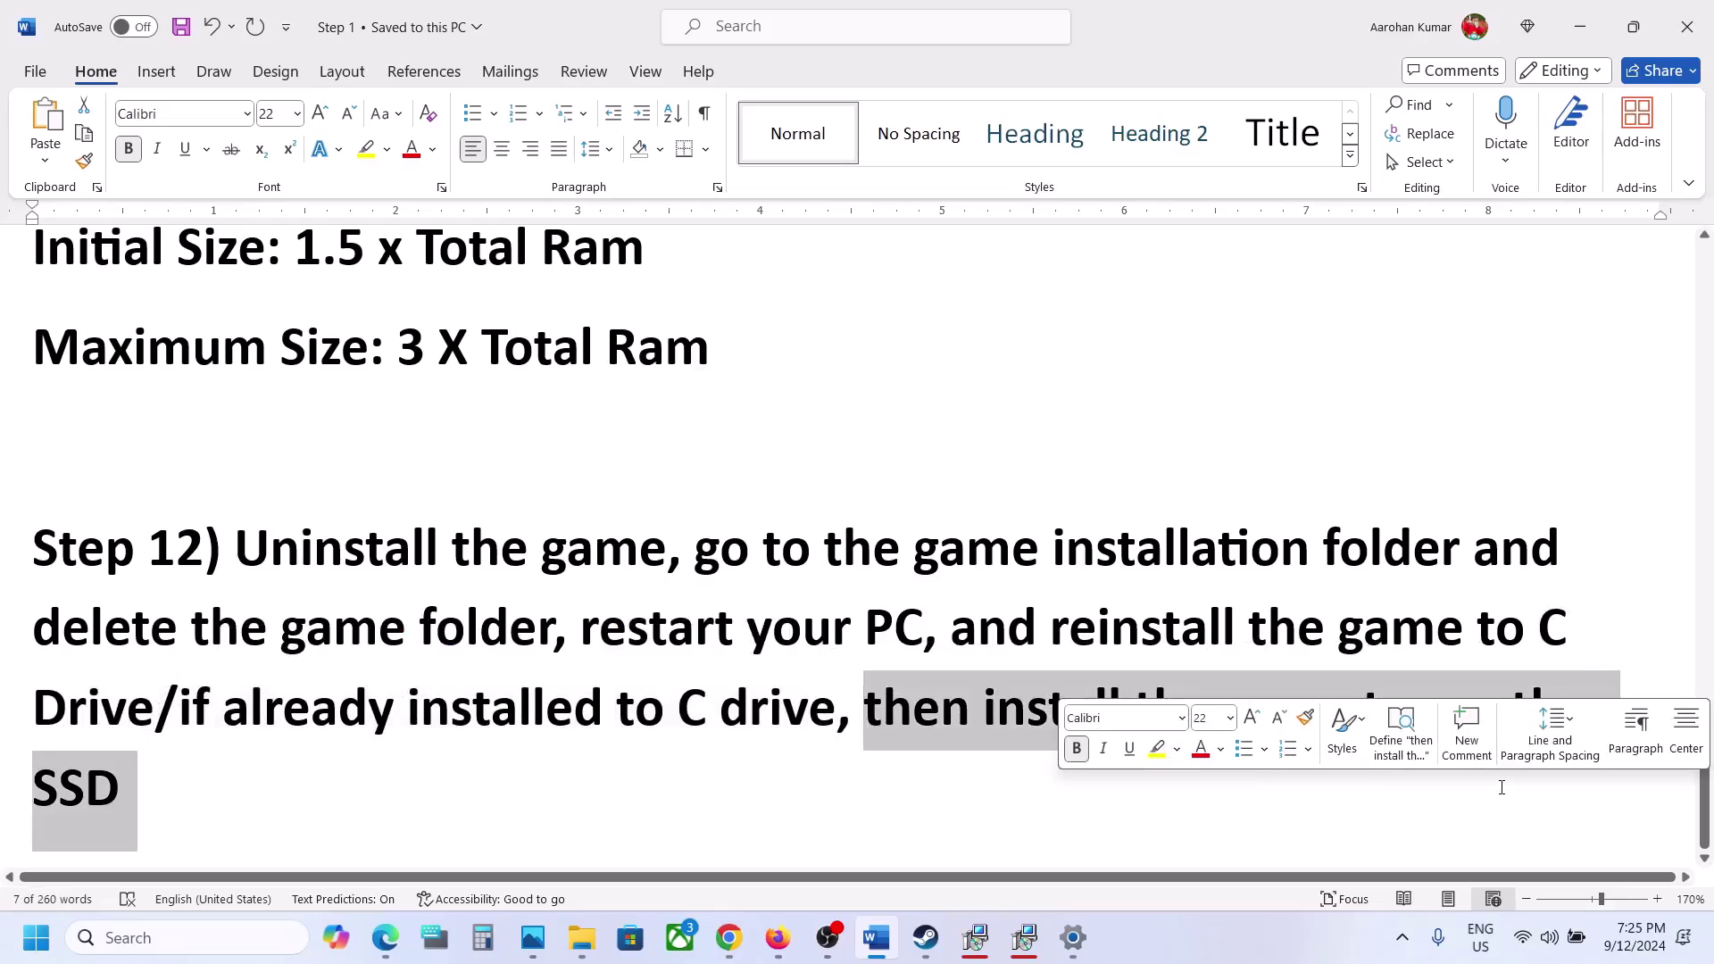
left_click(933, 942)
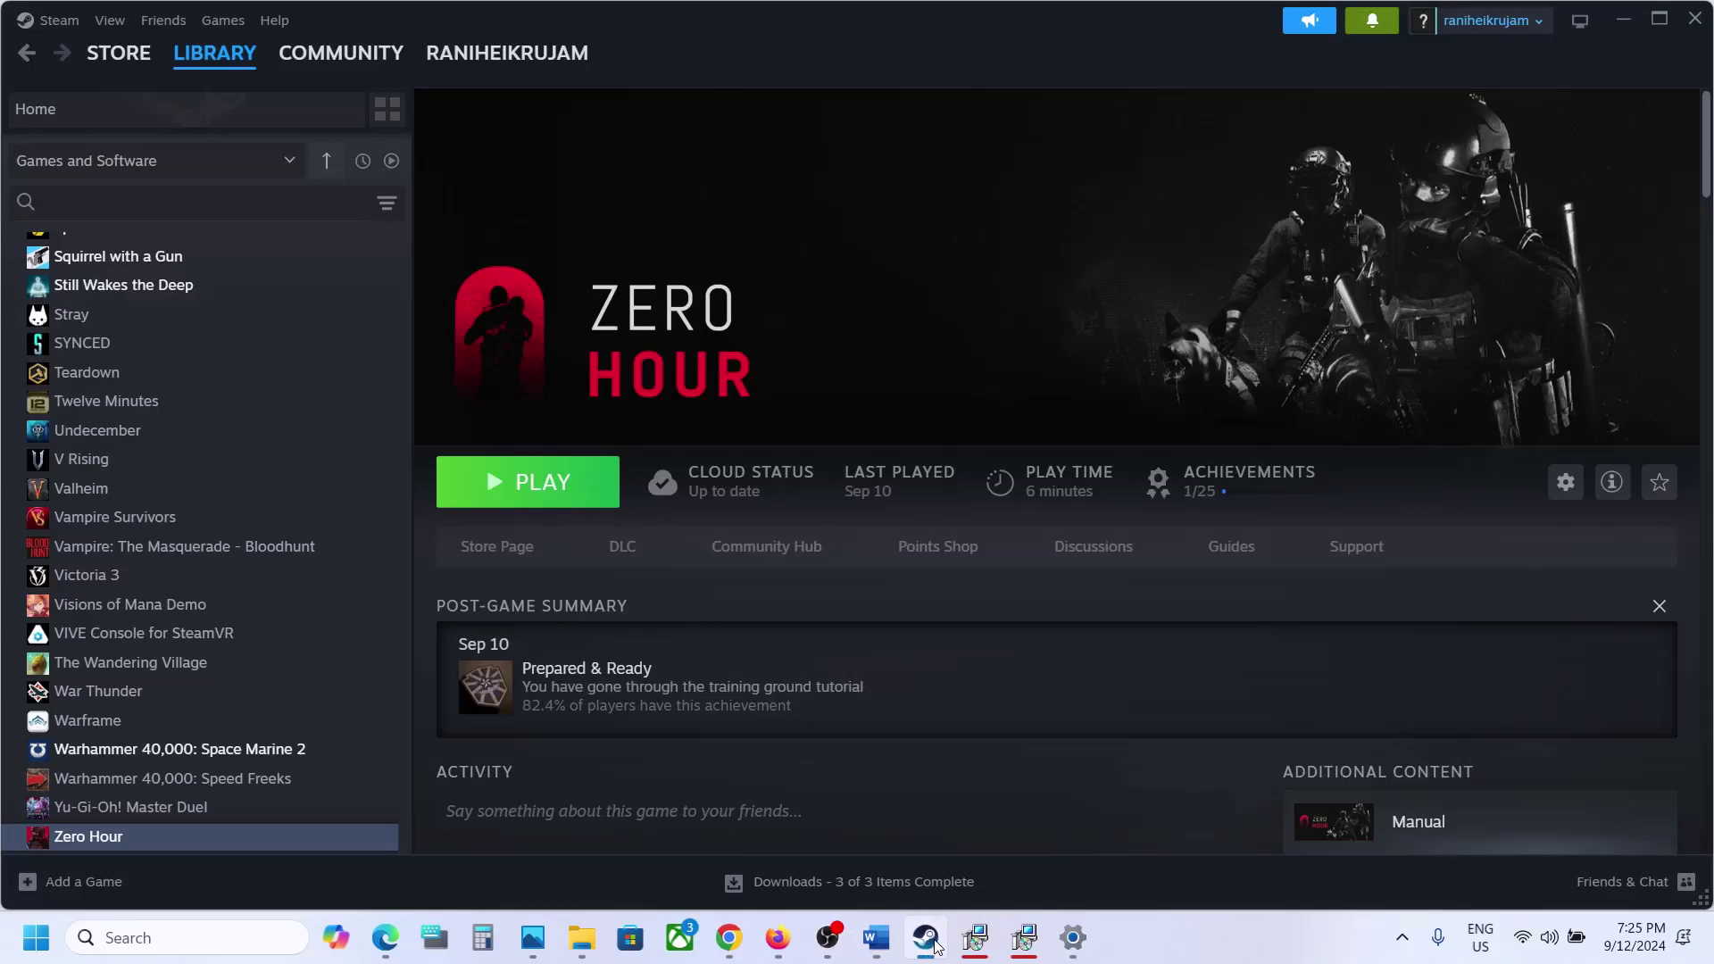